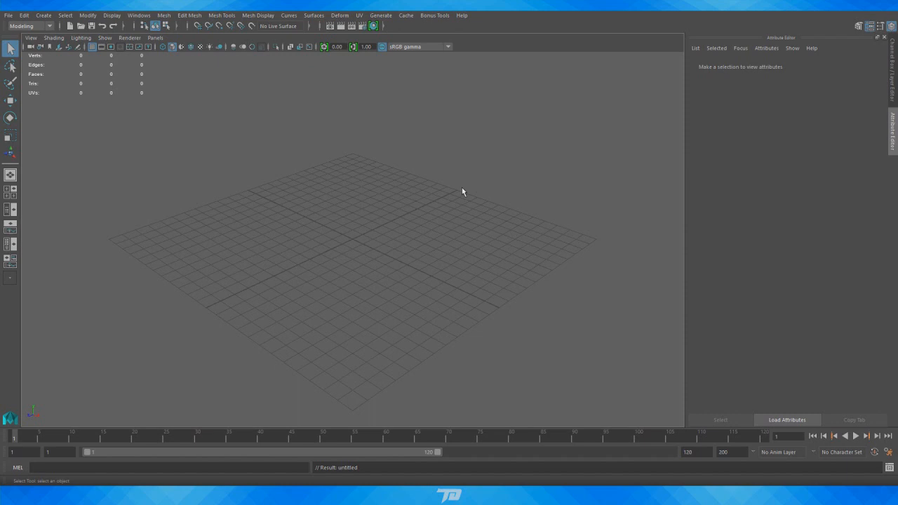
alt+drag(358, 239, 275, 256)
mouse_move(349, 245)
alt+middle_down()
mouse_move(390, 240)
mouse_move(356, 238)
alt+middle_up()
alt+right_drag(357, 237, 424, 239)
alt+middle_drag(423, 238, 405, 222)
alt+right_drag(451, 225, 410, 232)
mouse_move(395, 218)
alt+mouse_down()
mouse_move(421, 194)
mouse_move(369, 224)
mouse_move(391, 213)
mouse_move(379, 201)
mouse_move(381, 209)
alt+mouse_up()
alt+right_drag(380, 208, 352, 214)
- Create a polygon cylinder at the centre of the grid and show its construction history attributes
click(44, 16)
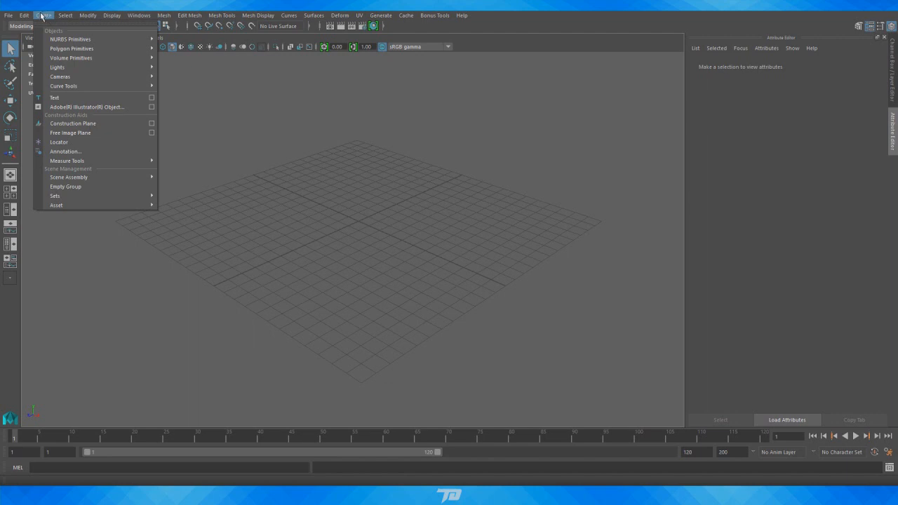
mouse_move(64, 49)
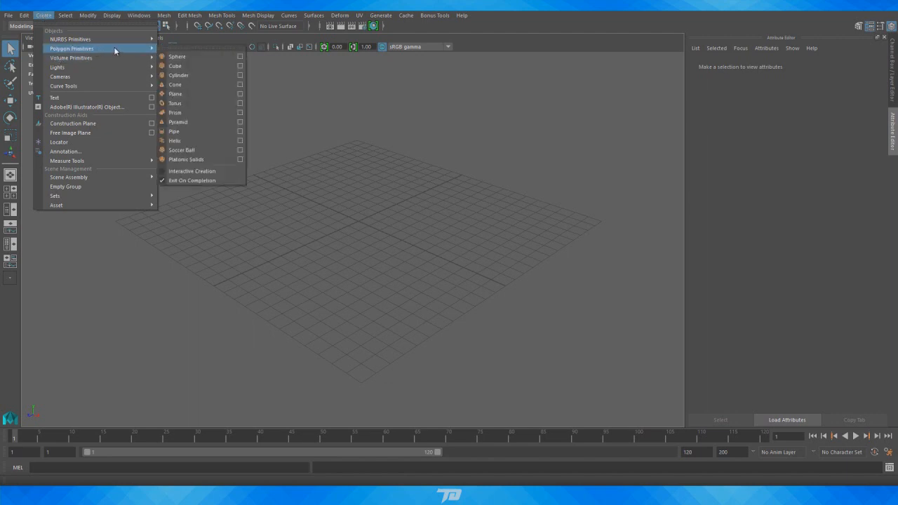
click(179, 75)
alt+drag(394, 150, 425, 175)
alt+right_drag(425, 174, 561, 166)
alt+drag(471, 161, 495, 152)
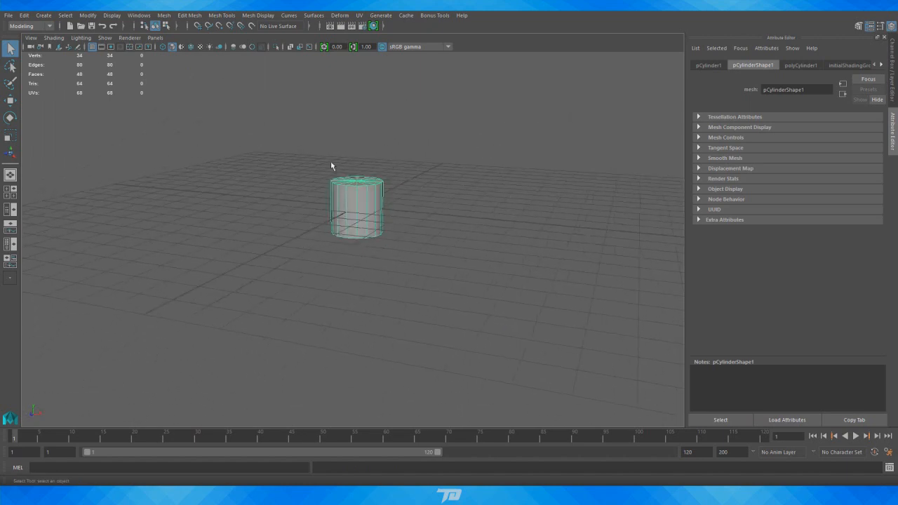
alt+right_drag(331, 160, 513, 159)
alt+drag(502, 158, 486, 177)
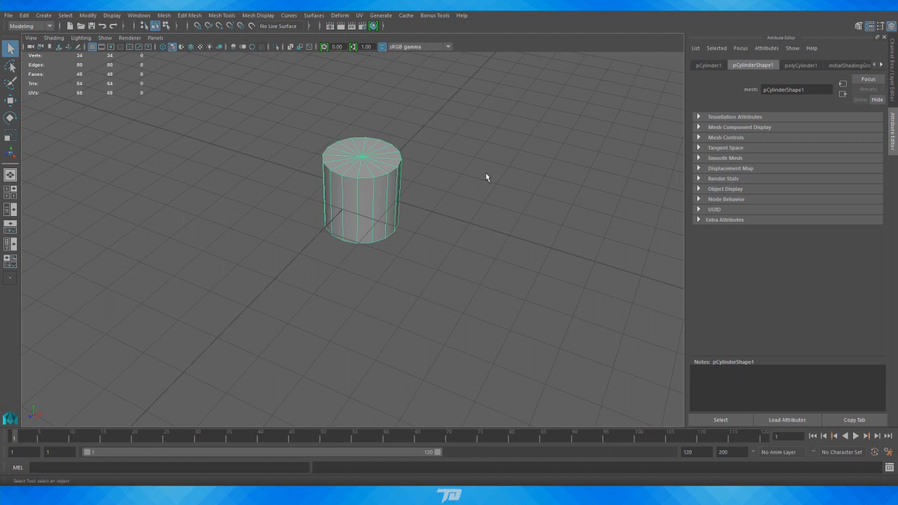
click(800, 65)
- Set the cylinder's Subdivisions Axis to 50 and deselect it to view the smoother shape
alt+drag(522, 205, 452, 285)
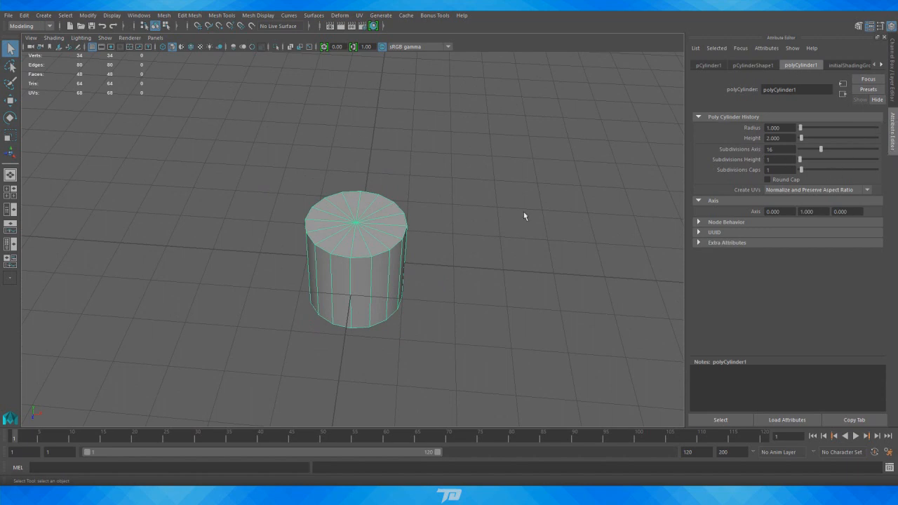
alt+drag(366, 253, 361, 225)
alt+right_drag(361, 224, 473, 192)
alt+drag(473, 151, 525, 198)
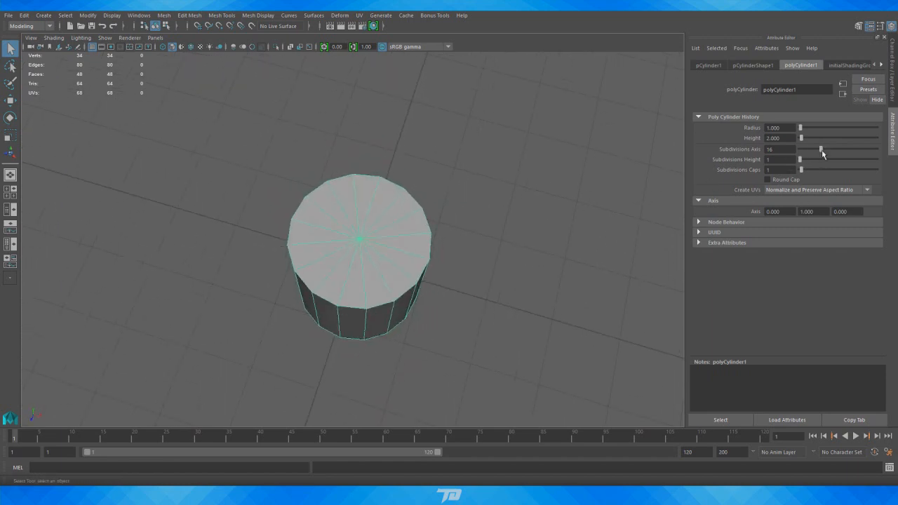
drag(821, 150, 889, 159)
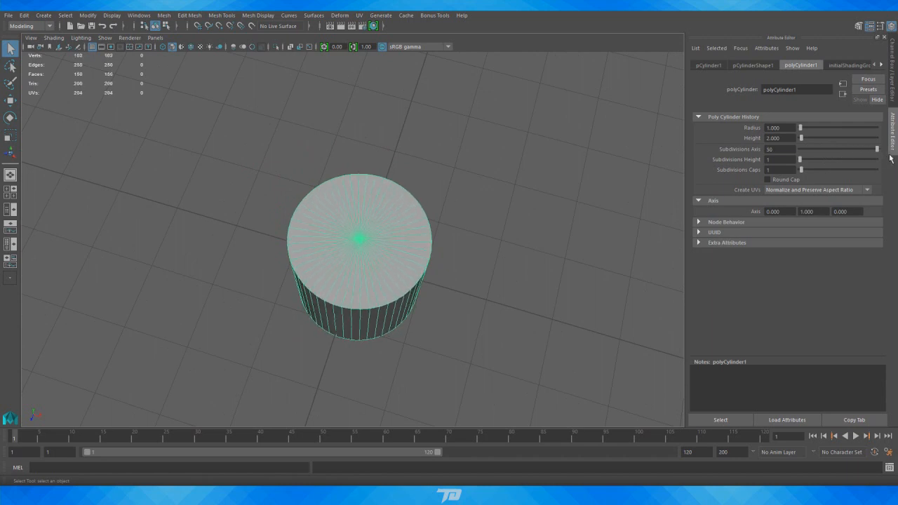
click(524, 190)
mouse_move(515, 194)
alt+mouse_down()
mouse_move(547, 154)
mouse_move(526, 194)
alt+mouse_up()
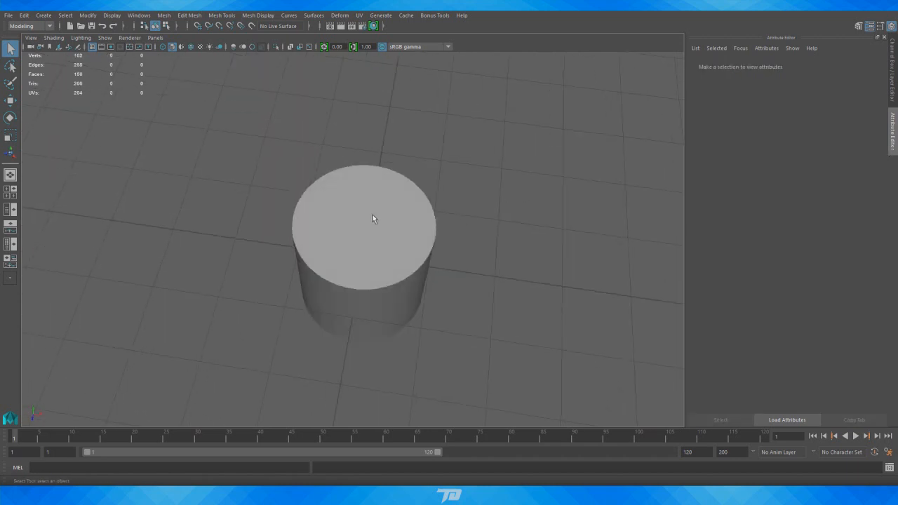
- Reselect the cylinder and reduce its Subdivisions Axis to 10
click(372, 215)
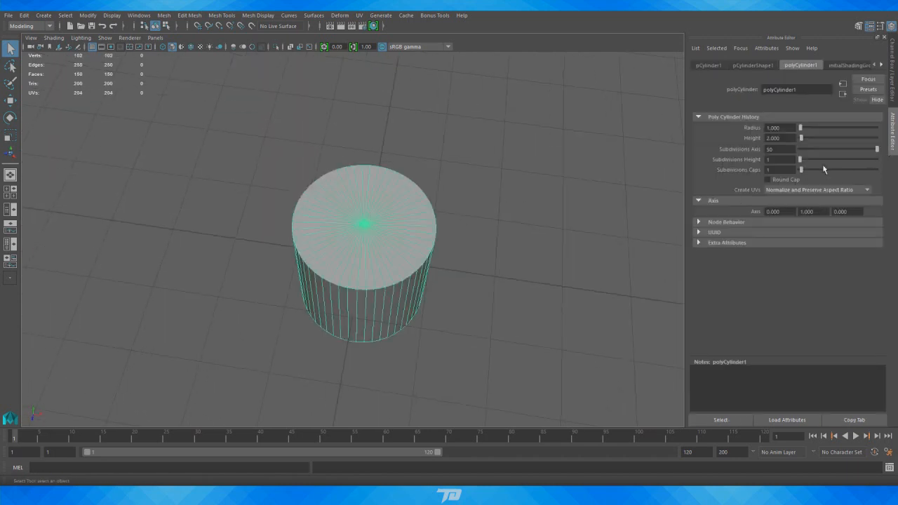
drag(809, 149, 812, 149)
alt+drag(491, 256, 489, 220)
click(529, 187)
key(ctrl+z)
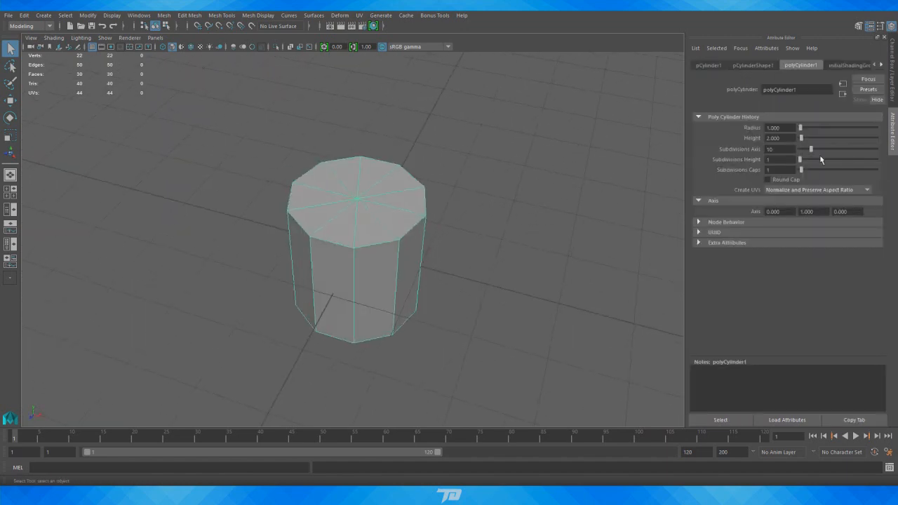
- Set the cylinder's Subdivisions Axis to 13, check the shape deselected and select the cylinder again
drag(810, 150, 815, 149)
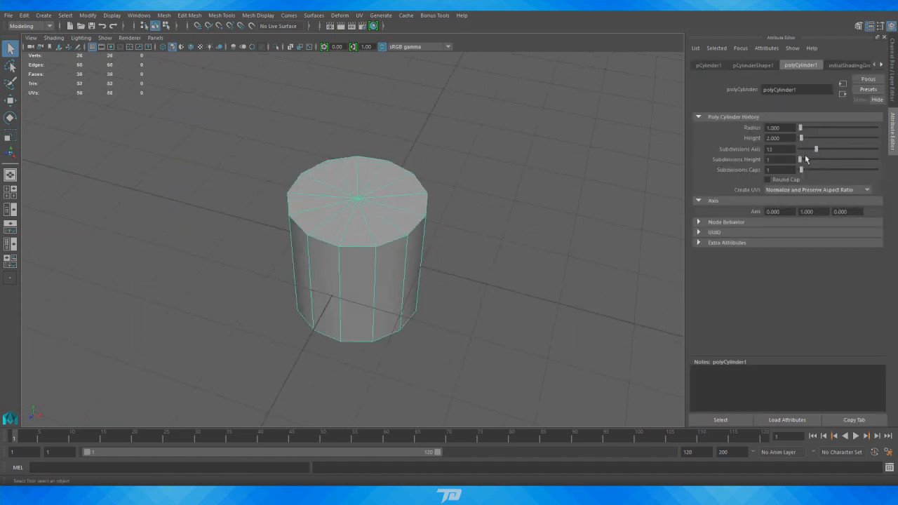
alt+drag(470, 236, 531, 262)
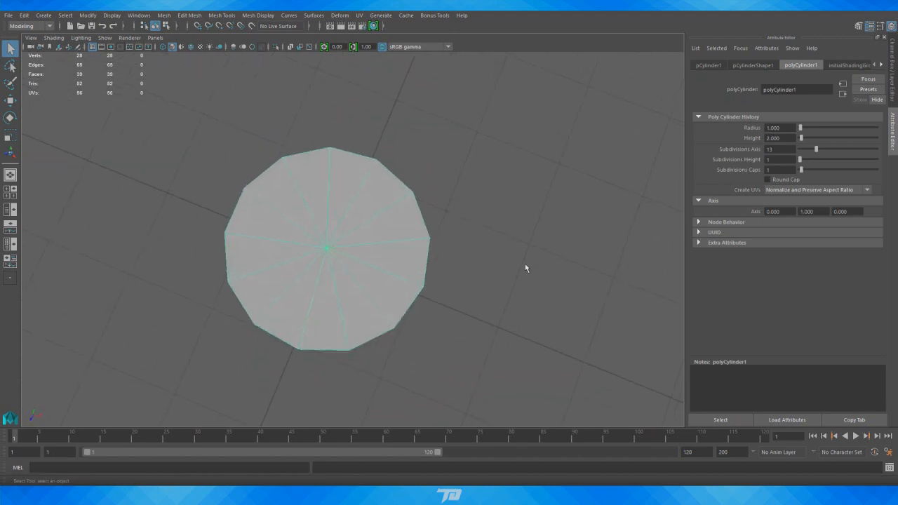
click(502, 252)
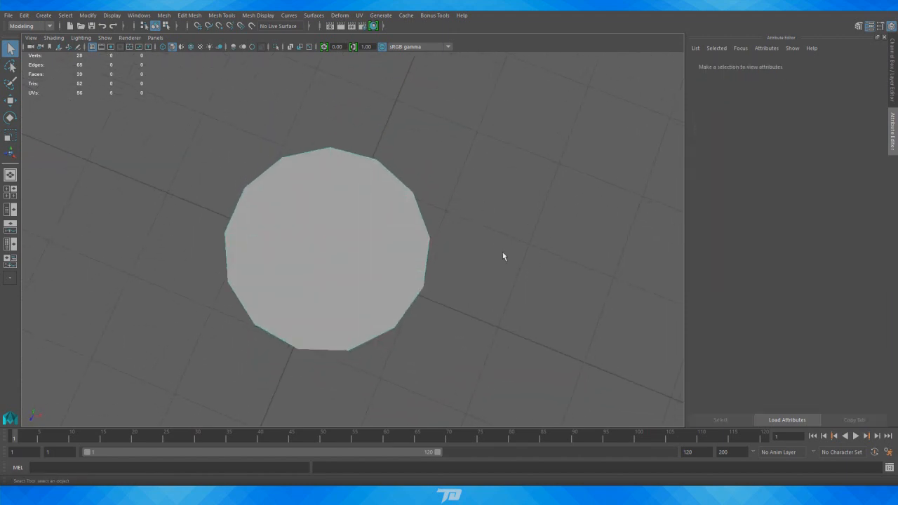
alt+drag(502, 252, 491, 231)
alt+right_drag(491, 232, 274, 317)
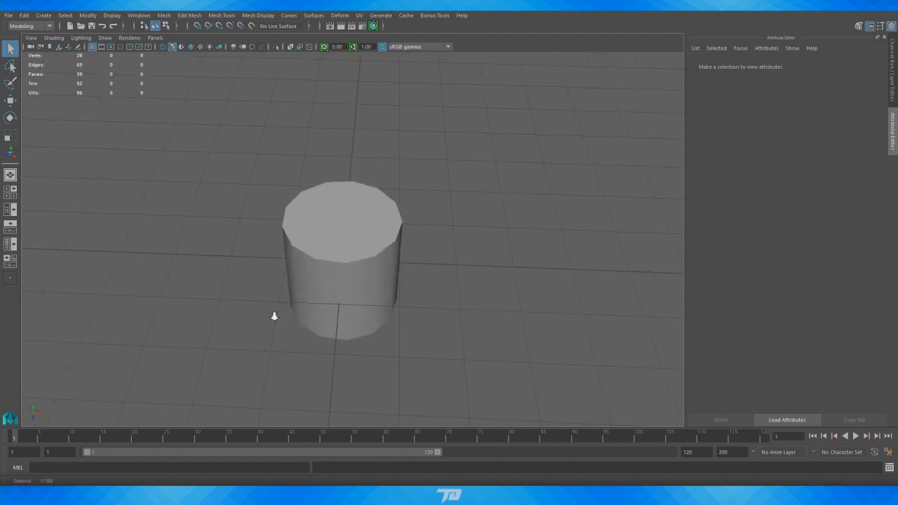
drag(282, 226, 478, 264)
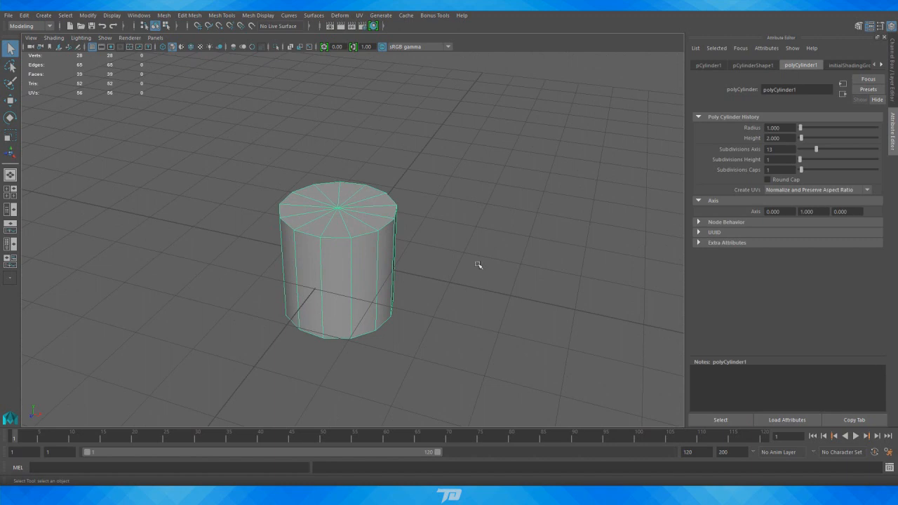
- Try scaling the cylinder separately along the Z, X and Y axes, undoing each change
key(r)
alt+drag(477, 264, 491, 340)
alt+right_drag(491, 340, 497, 307)
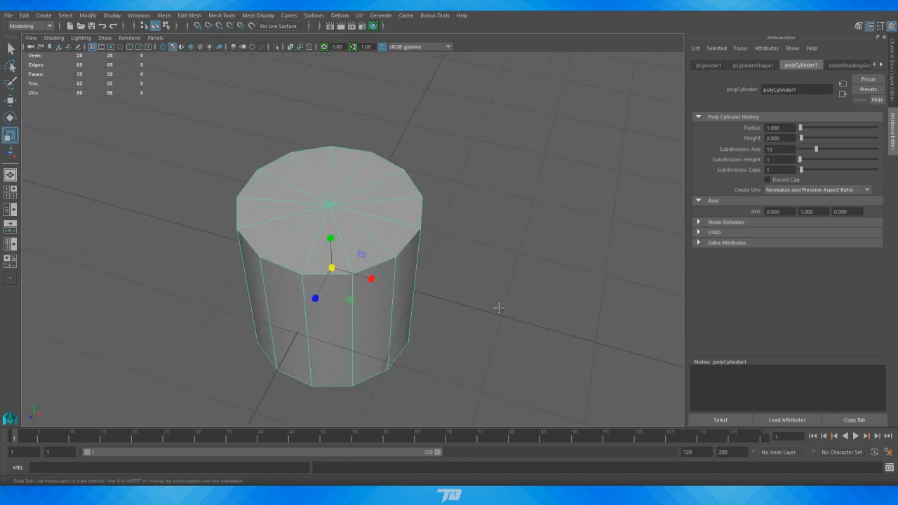
alt+middle_drag(497, 306, 484, 246)
alt+drag(484, 246, 469, 276)
alt+right_drag(469, 276, 497, 288)
alt+middle_drag(466, 272, 464, 308)
alt+drag(464, 309, 456, 281)
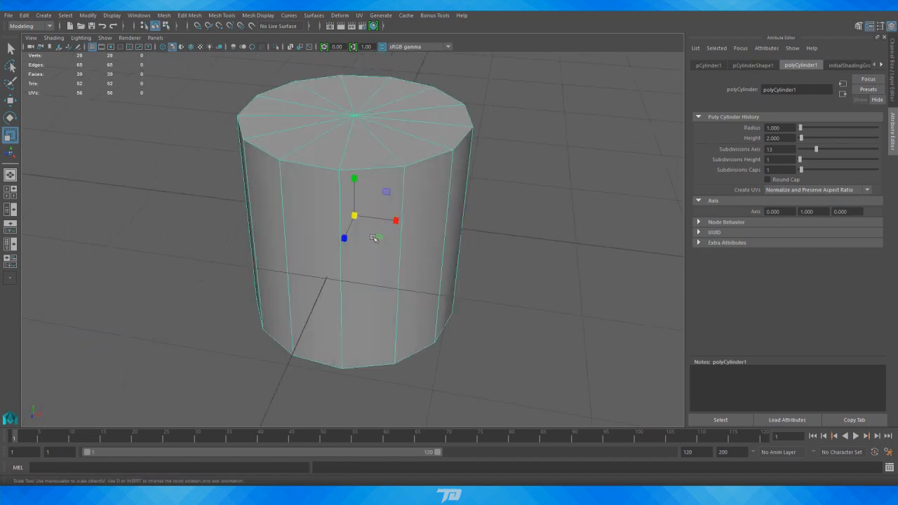
drag(344, 239, 341, 259)
key(ctrl+z)
drag(393, 220, 418, 224)
key(ctrl+z)
drag(355, 179, 357, 168)
key(ctrl+z)
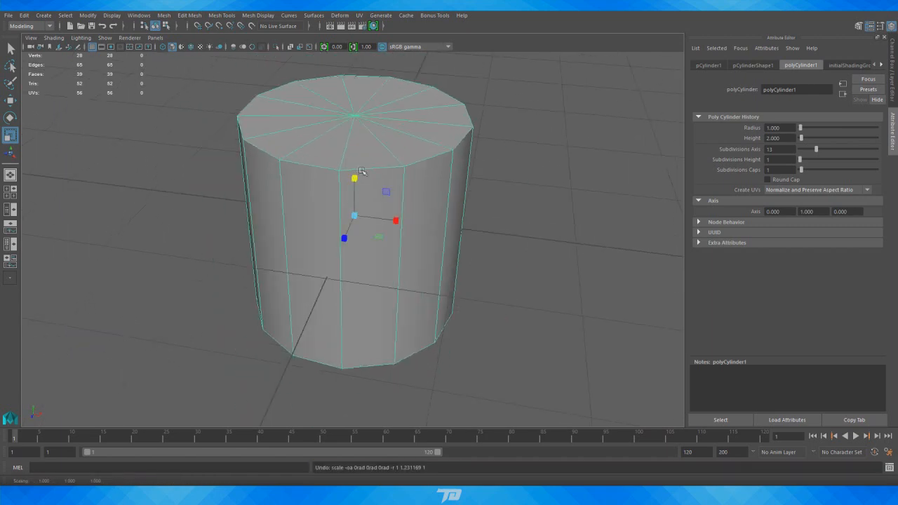
- Try scaling the cylinder in X and Z together with the plane handle and undo the change
alt+drag(526, 273, 458, 313)
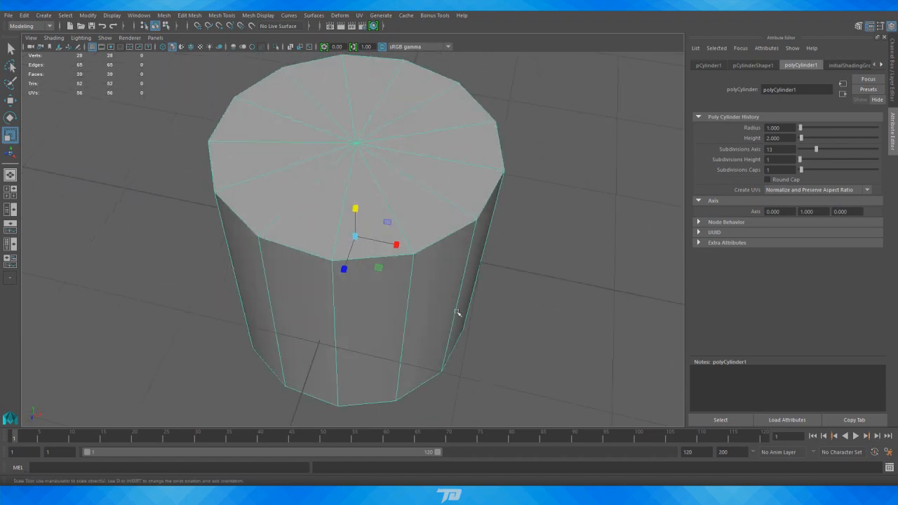
alt+drag(379, 267, 337, 210)
mouse_move(361, 284)
alt+mouse_down()
mouse_move(421, 333)
mouse_move(357, 272)
mouse_move(374, 277)
alt+mouse_up()
alt+drag(384, 333, 400, 295)
alt+right_drag(400, 294, 298, 321)
alt+drag(299, 321, 366, 288)
alt+right_drag(366, 288, 421, 323)
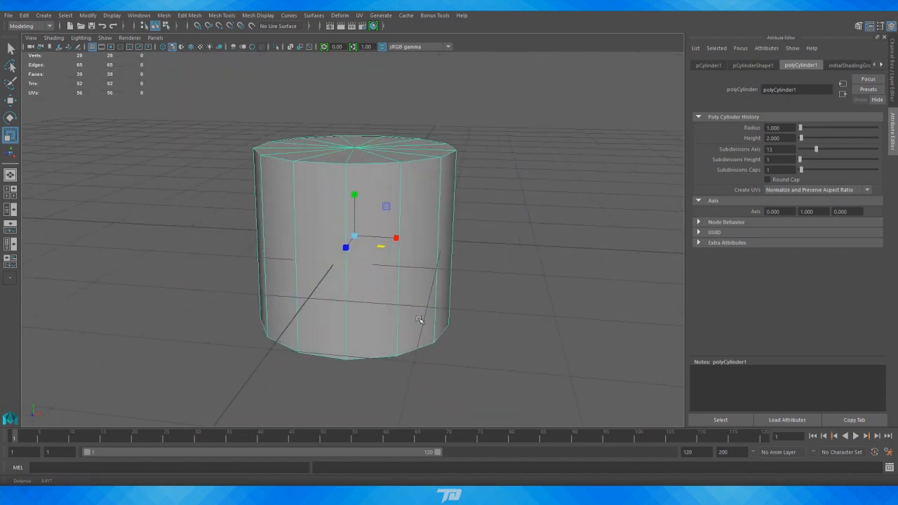
alt+drag(420, 323, 426, 334)
drag(383, 249, 381, 249)
key(ctrl+z)
- Examine the cylinder from several angles and distances, ending with it deselected
alt+right_drag(449, 298, 395, 313)
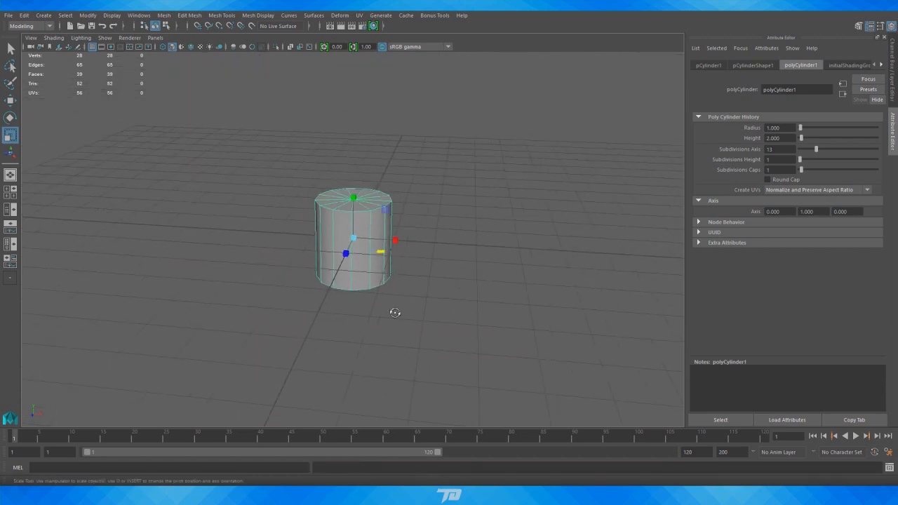
alt+drag(394, 312, 360, 297)
alt+right_drag(360, 297, 439, 307)
alt+drag(439, 306, 444, 283)
alt+right_drag(444, 282, 323, 315)
alt+drag(323, 315, 350, 317)
alt+right_drag(351, 316, 437, 310)
alt+drag(437, 311, 459, 338)
alt+right_drag(460, 337, 314, 333)
alt+drag(315, 333, 465, 241)
click(469, 304)
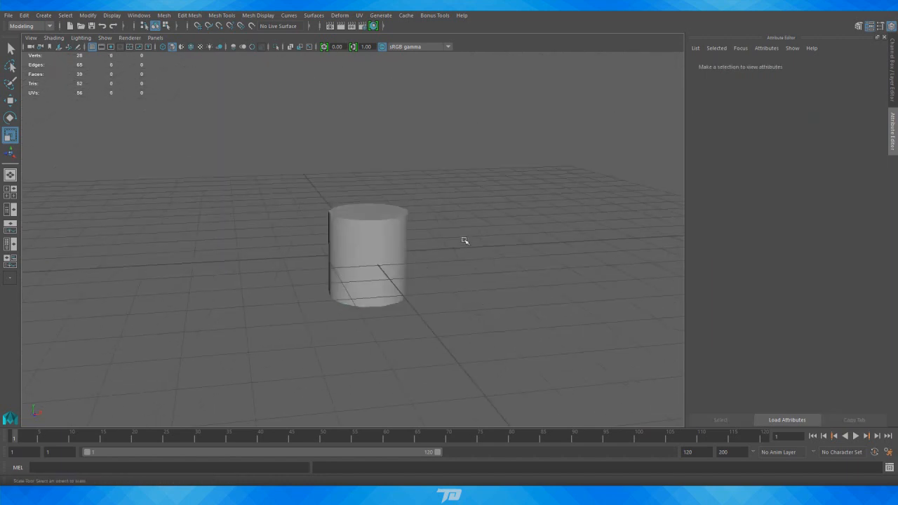
- Select the cylinder and switch it to face component selection
right_drag(465, 240, 494, 225)
click(375, 245)
right_drag(375, 236, 426, 222)
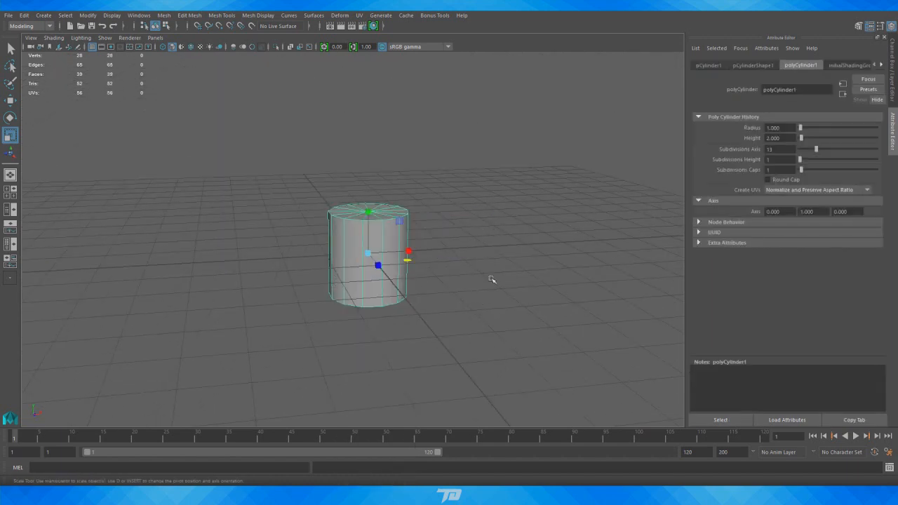
click(491, 279)
alt+drag(484, 277, 395, 310)
alt+right_drag(395, 311, 485, 334)
alt+drag(484, 334, 462, 232)
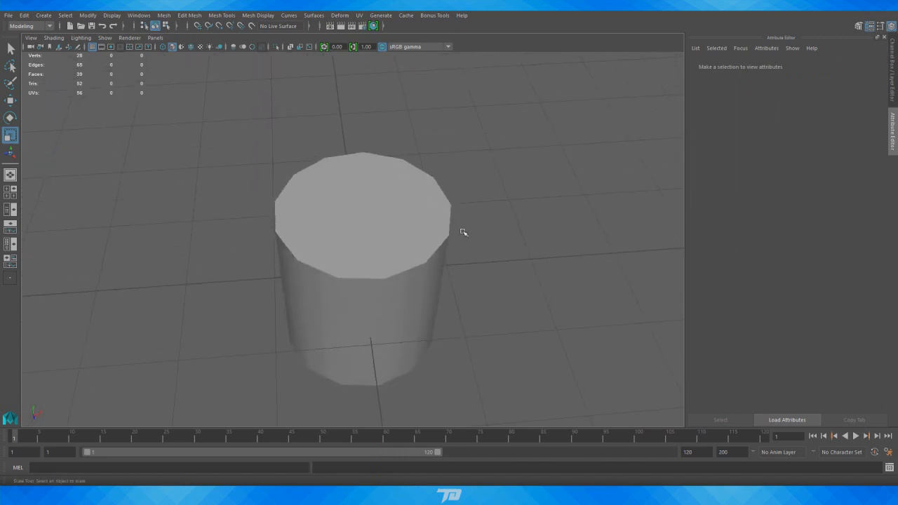
click(372, 235)
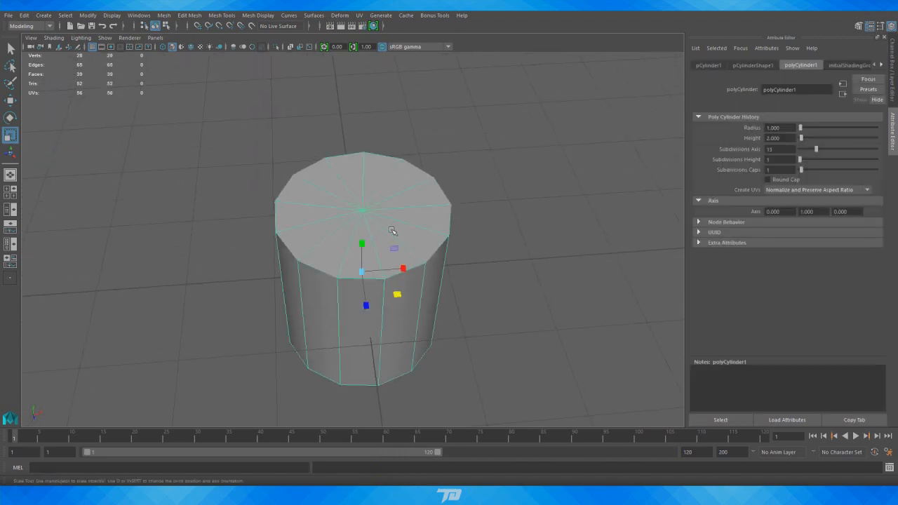
right_click(364, 205)
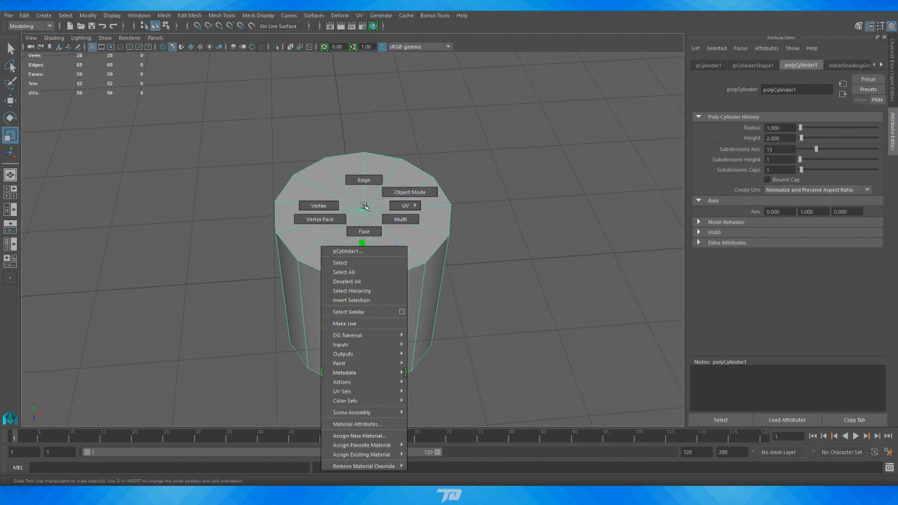
click(364, 232)
- Select all 13 triangular faces of the cylinder's top cap
click(379, 173)
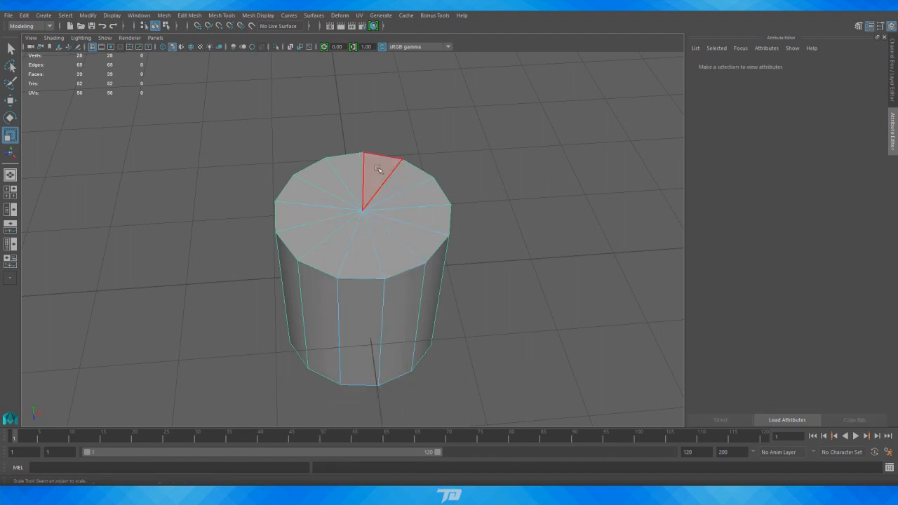
shift+click(408, 181)
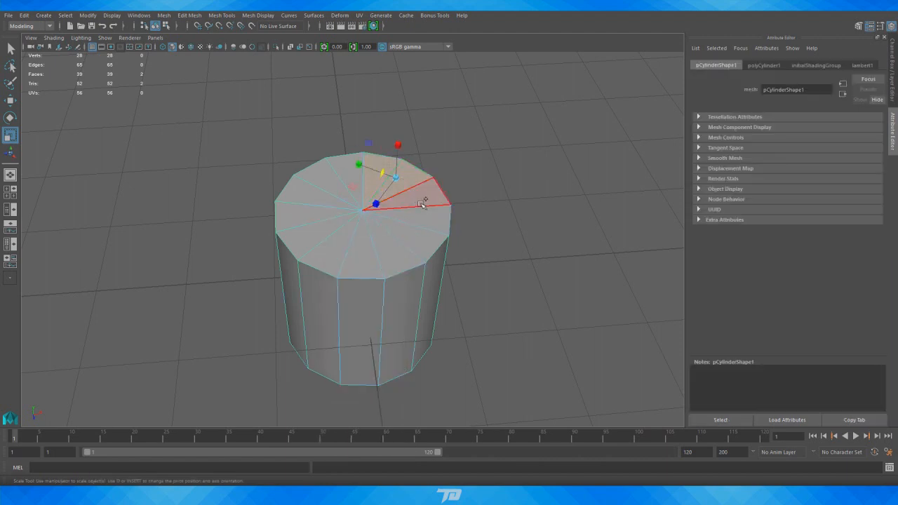
shift+click(423, 203)
shift+click(427, 219)
shift+click(427, 237)
shift+click(391, 250)
shift+click(361, 257)
shift+click(330, 247)
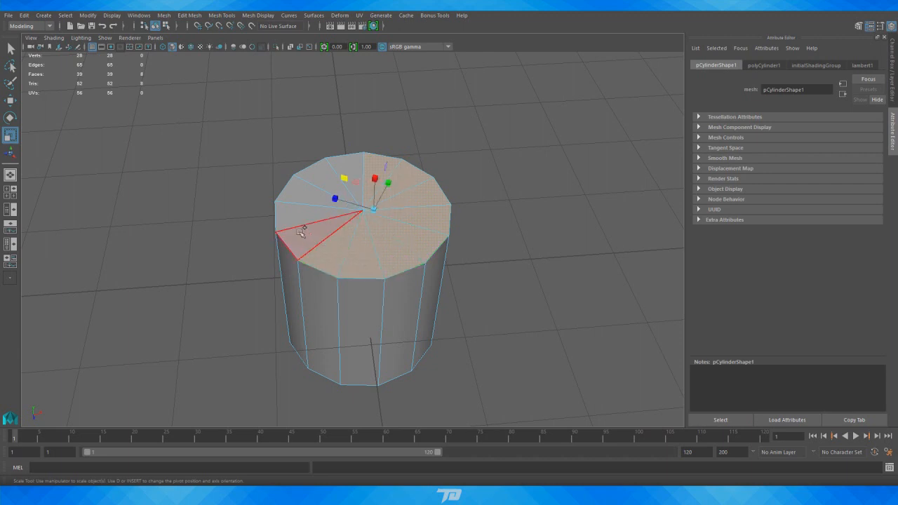
shift+click(301, 230)
shift+click(299, 218)
shift+click(300, 194)
click(357, 173)
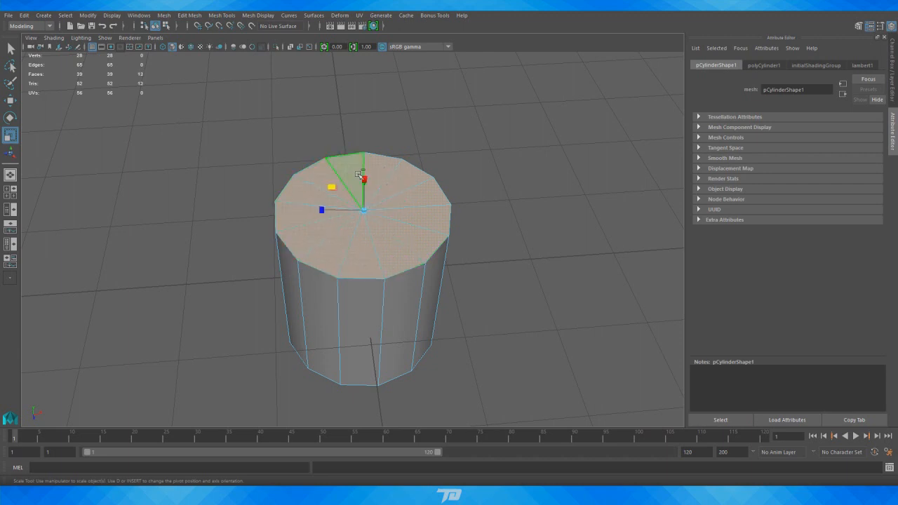
- Extrude the selected top cap faces and scale them inward, leaving a narrow rim around the edge
key(ctrl+e)
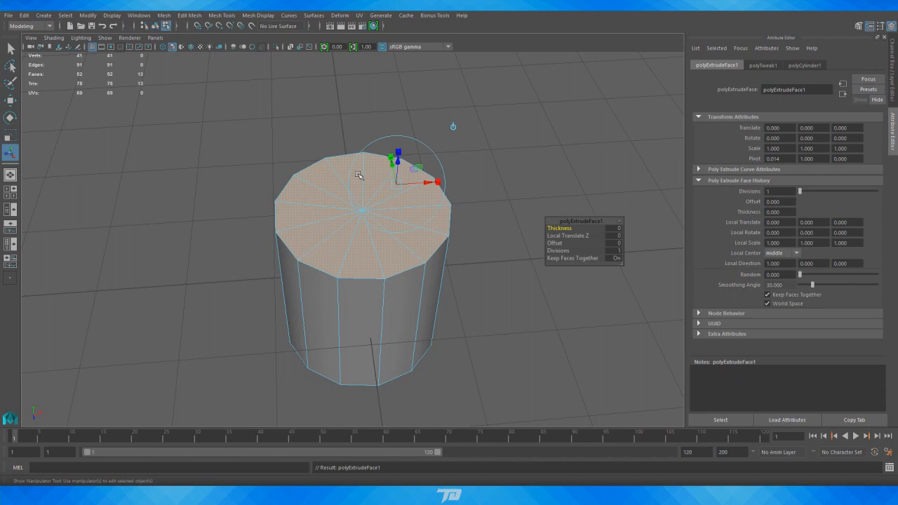
key(r)
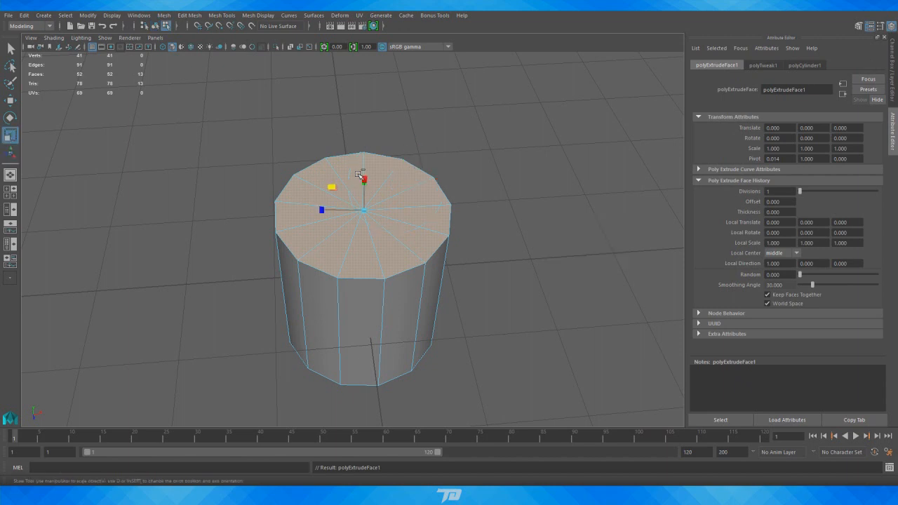
drag(364, 211, 361, 211)
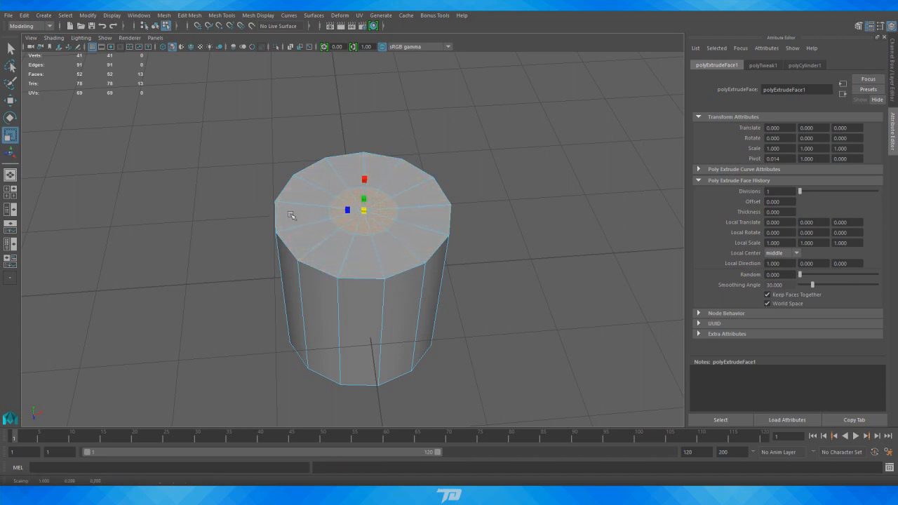
drag(333, 219, 280, 222)
mouse_move(361, 224)
mouse_down()
mouse_move(293, 220)
mouse_move(351, 224)
mouse_up()
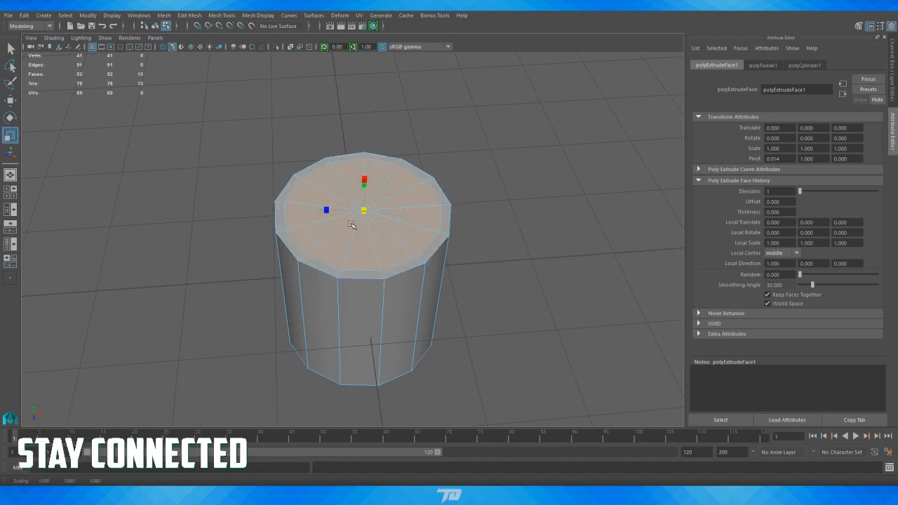
mouse_move(531, 256)
alt+mouse_down()
mouse_move(573, 236)
mouse_move(501, 236)
mouse_move(538, 241)
alt+mouse_up()
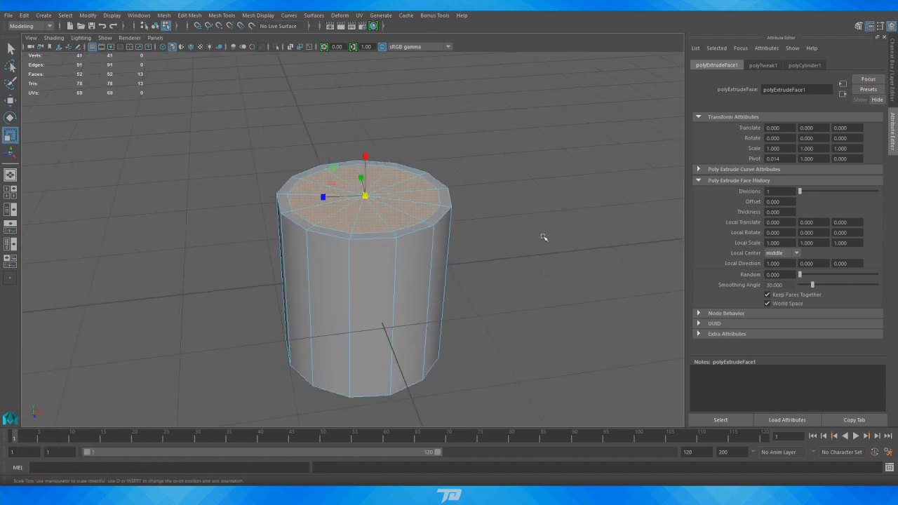
- Extrude the inset top cap faces and move them down into the cylinder to hollow it out
key(ctrl+e)
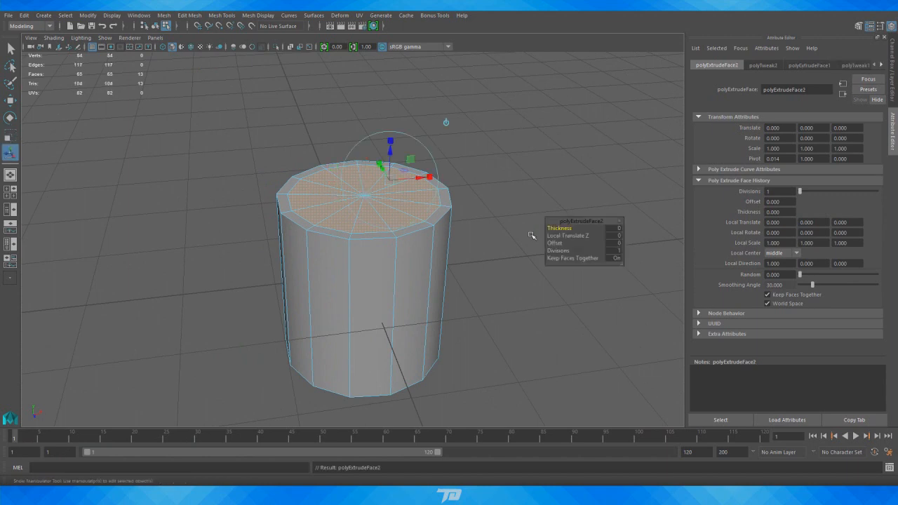
key(w)
drag(365, 153, 366, 172)
alt+drag(533, 252, 541, 285)
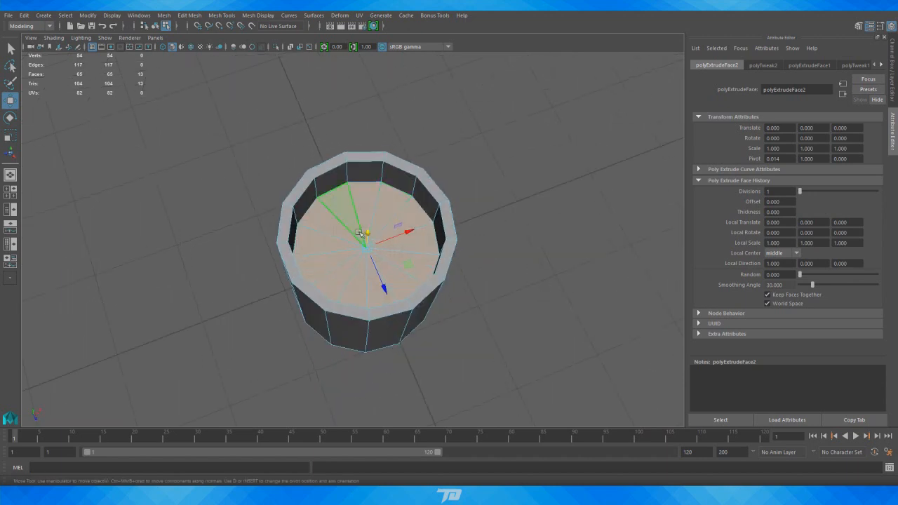
drag(366, 233, 367, 254)
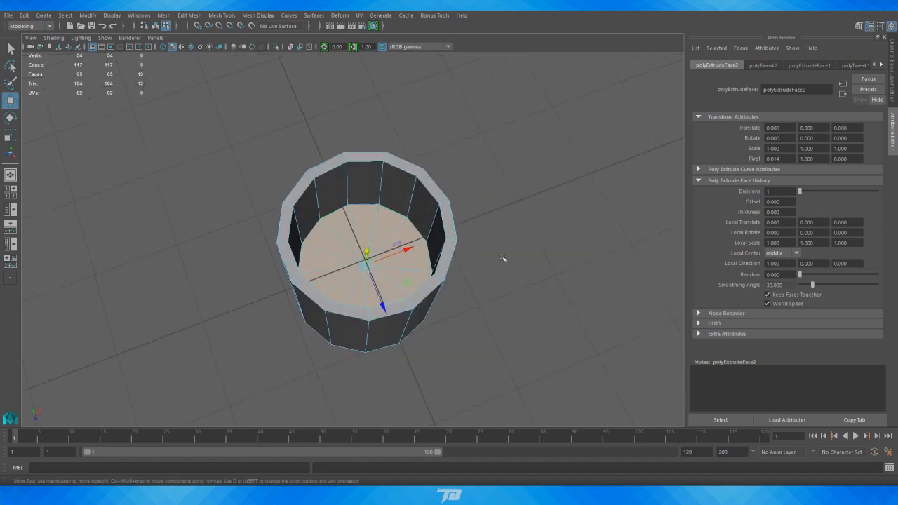
- In the wireframe front view, lower the cavity floor faces until they sit just above the cylinder's base
key(space)
key(f)
alt+middle_drag(240, 306, 243, 334)
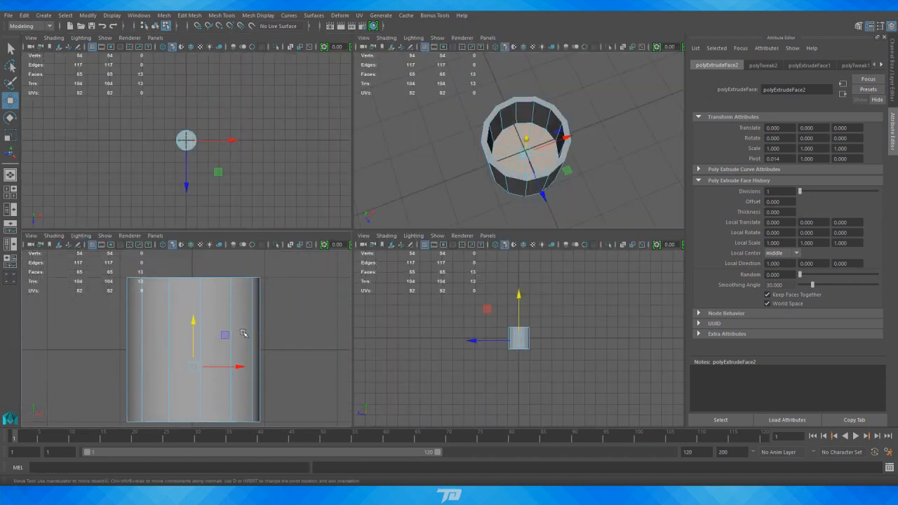
click(163, 244)
alt+middle_drag(289, 344, 294, 305)
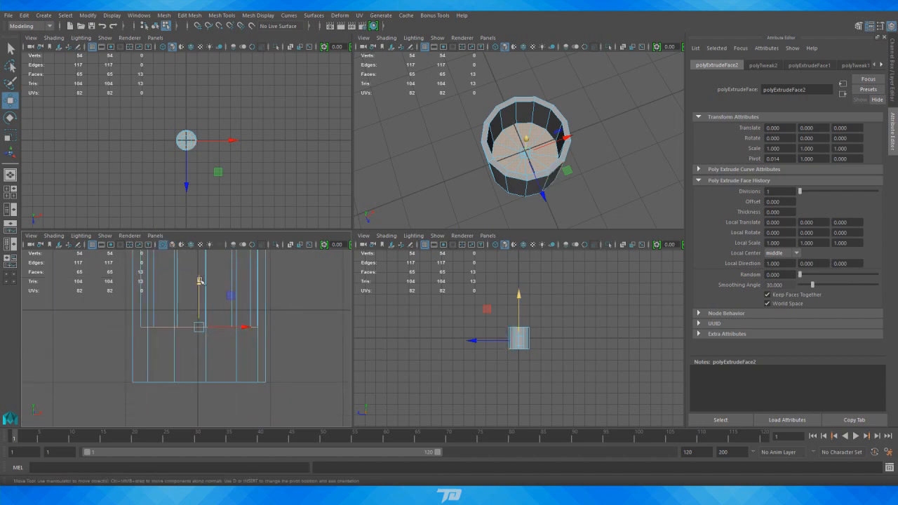
drag(200, 280, 202, 332)
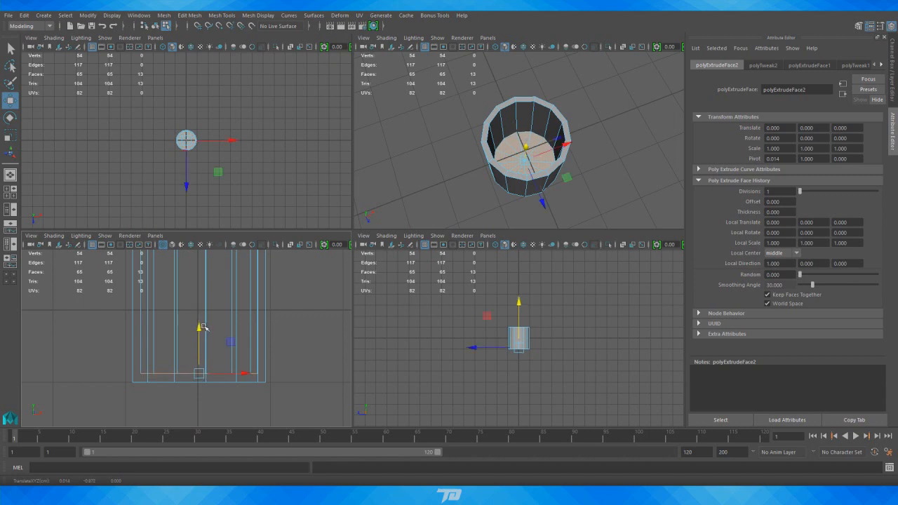
click(163, 245)
click(162, 245)
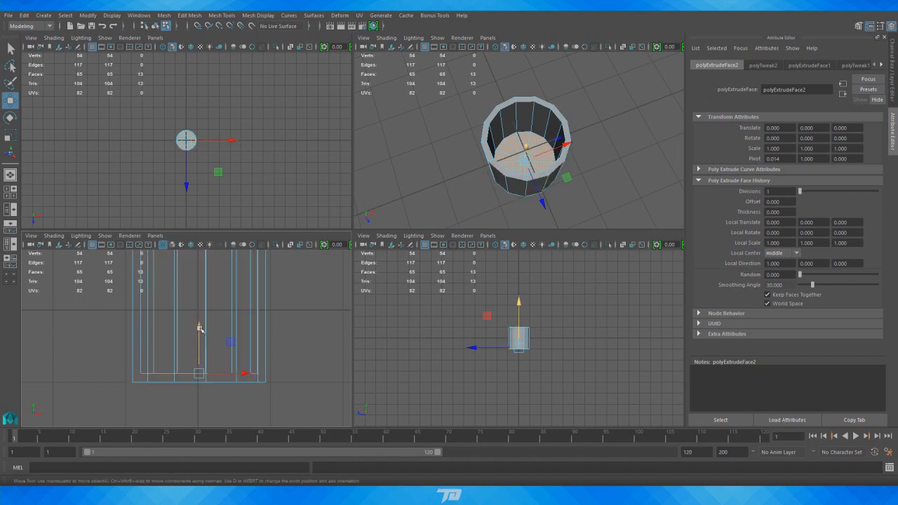
drag(200, 329, 200, 330)
click(172, 244)
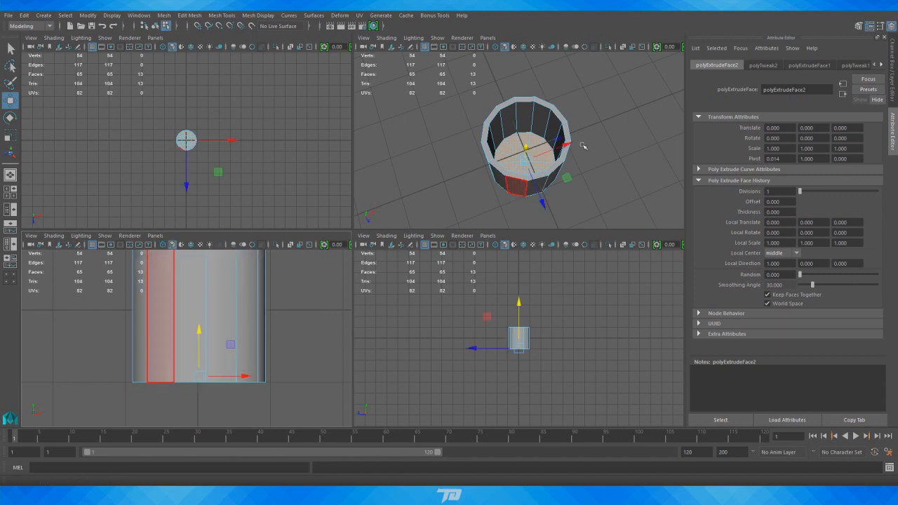
key(space)
- Deselect the hollow cylinder and examine its rim, inner walls and outside from several angles and distances
alt+drag(518, 220, 538, 199)
alt+right_drag(548, 186, 297, 280)
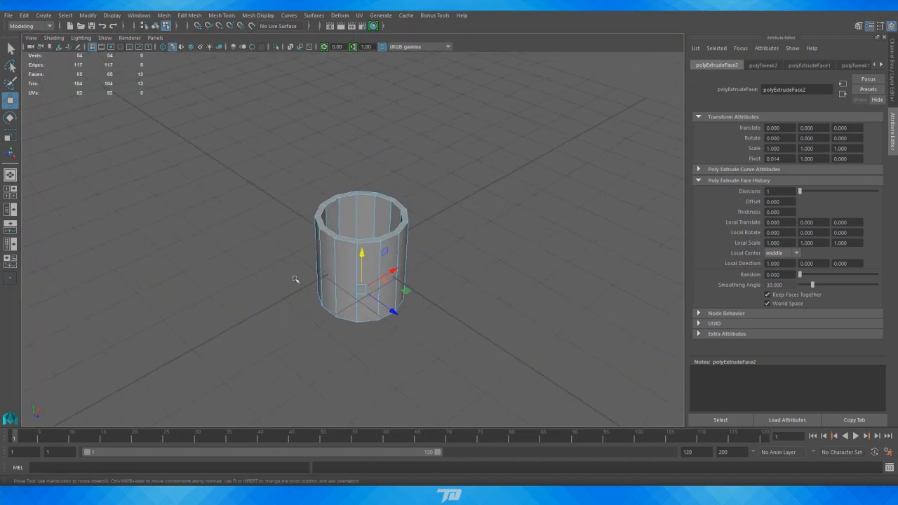
click(484, 185)
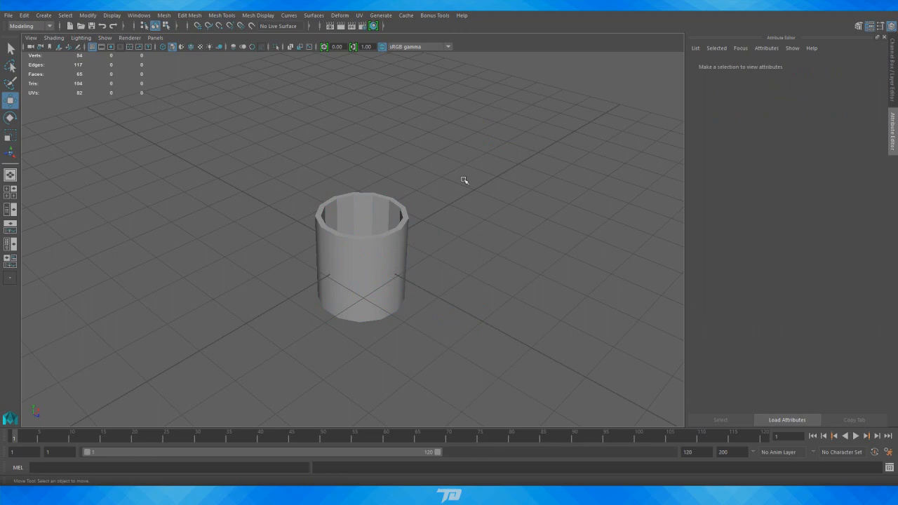
key(space)
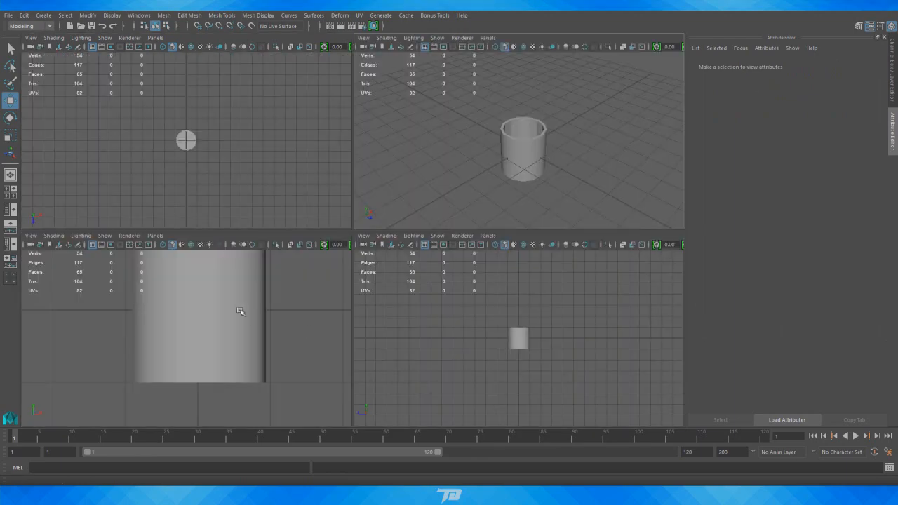
key(space)
alt+right_drag(557, 231, 425, 278)
key(space)
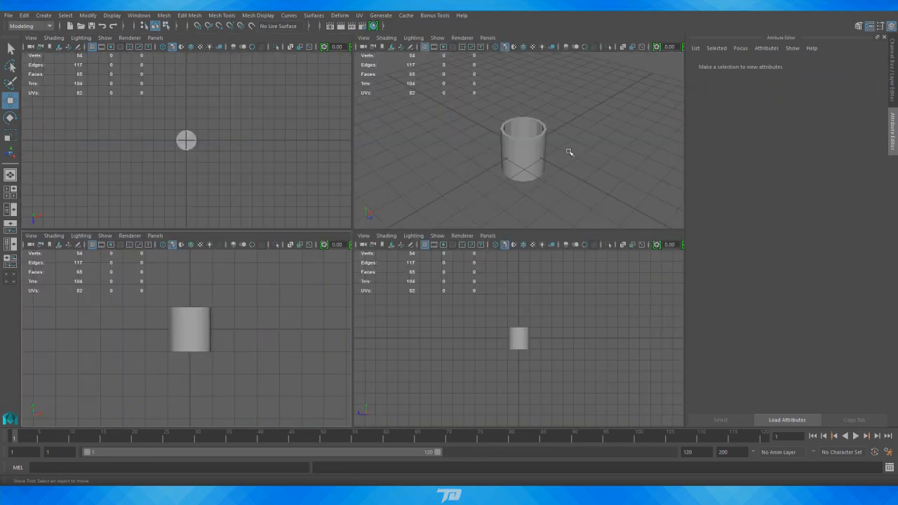
key(space)
alt+drag(514, 198, 420, 322)
scroll(441, 217, up, 3)
scroll(441, 218, up, 4)
alt+drag(441, 217, 453, 262)
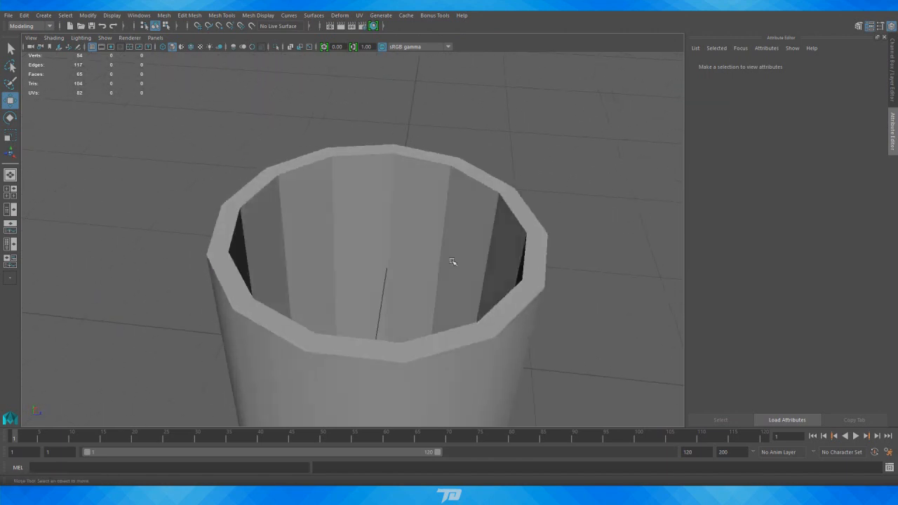
alt+right_drag(354, 206, 215, 287)
alt+drag(215, 287, 325, 324)
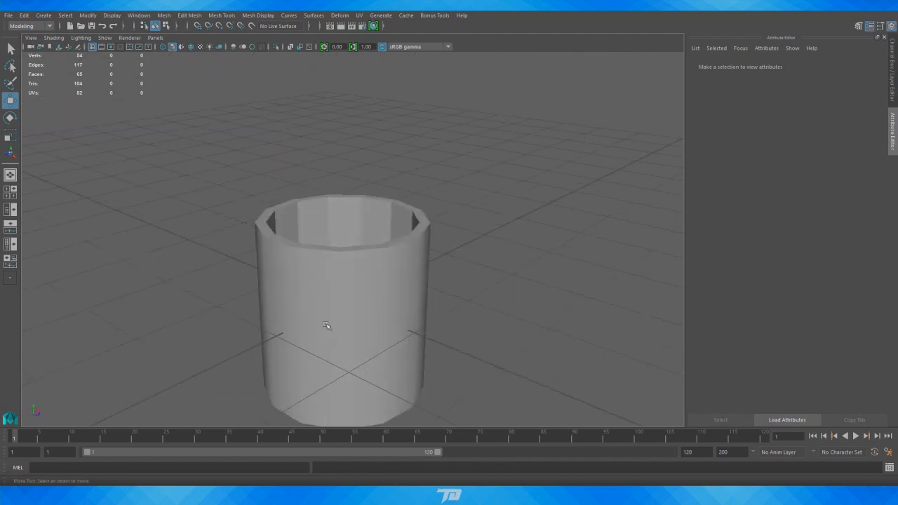
alt+drag(410, 314, 284, 279)
alt+drag(423, 260, 313, 244)
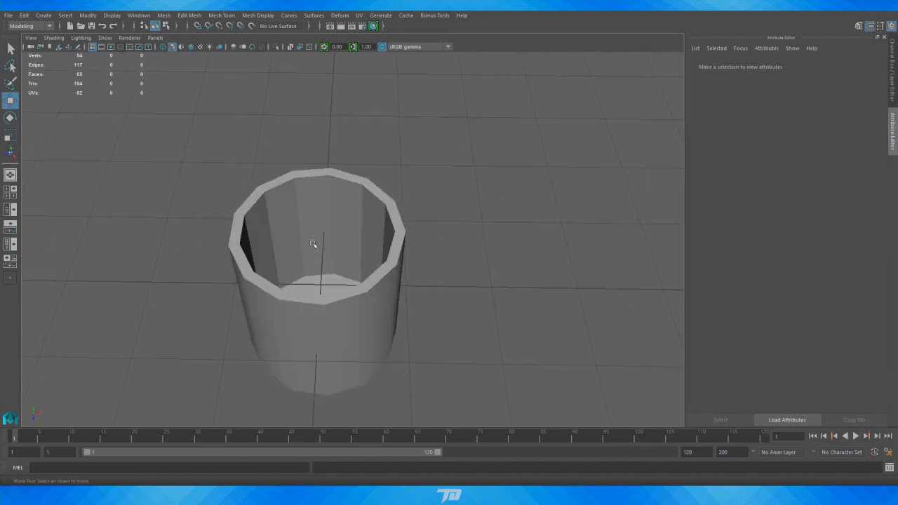
- Switch the hollow cylinder to face selection and select the ring of 13 inner wall faces
click(318, 232)
right_click(309, 220)
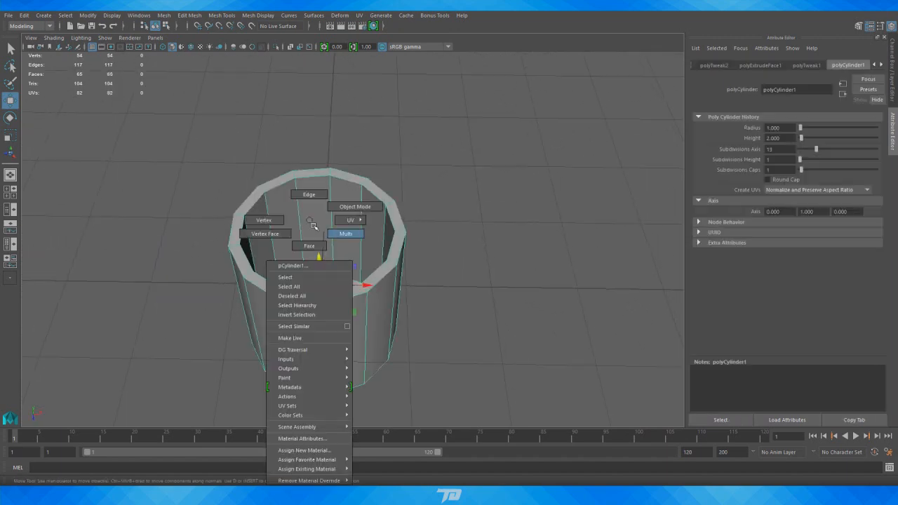
right_drag(309, 245, 309, 247)
alt+drag(407, 254, 449, 256)
alt+right_drag(449, 256, 336, 257)
alt+drag(336, 257, 402, 254)
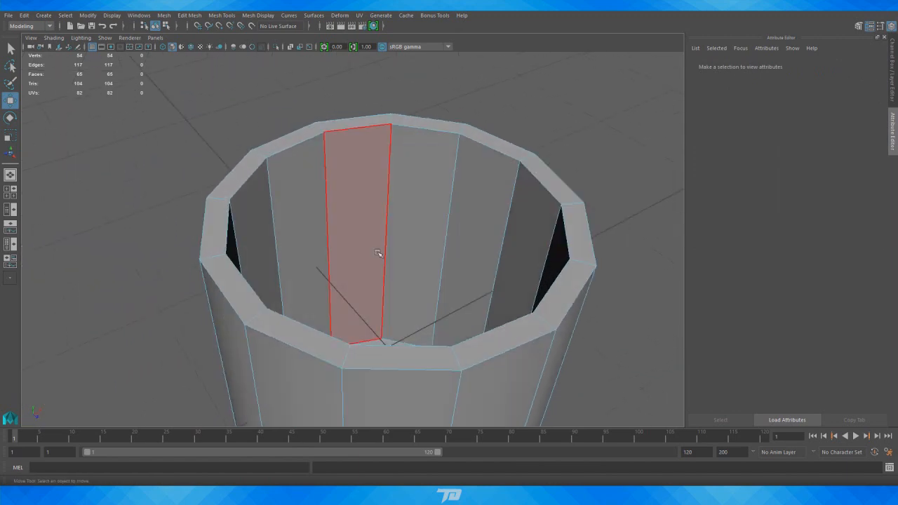
click(351, 215)
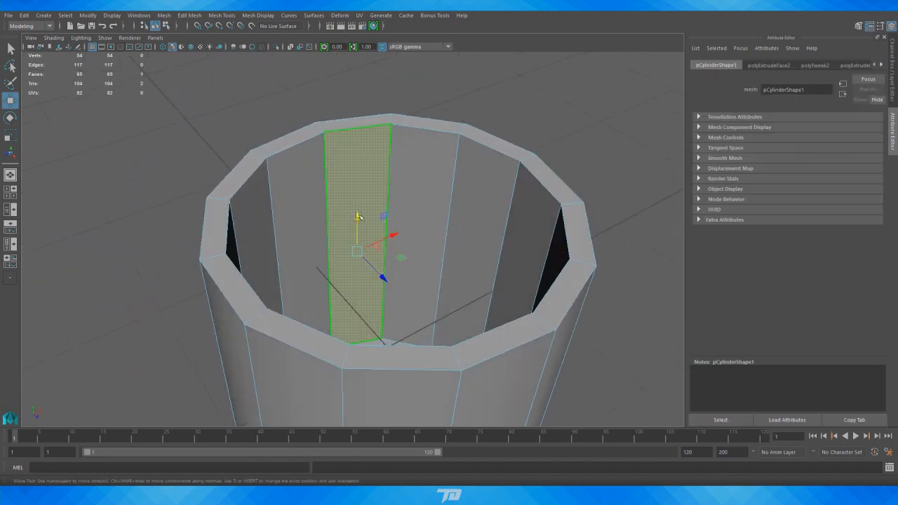
double_click(427, 179)
- Apply Soften Edge to the selected inner wall faces, return to object mode and deselect the mesh
alt+right_drag(569, 206, 375, 235)
mouse_move(376, 235)
alt+mouse_down()
mouse_move(561, 244)
mouse_move(368, 233)
alt+mouse_up()
click(265, 16)
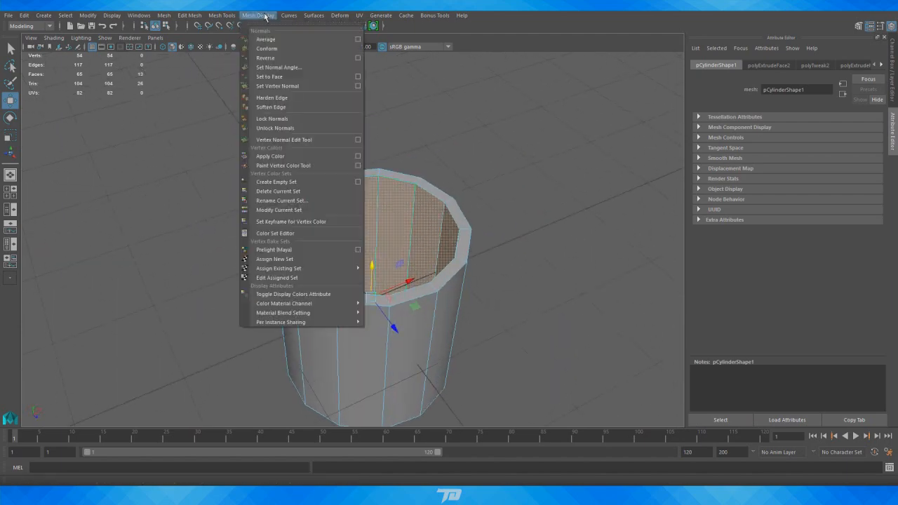
click(281, 106)
key(r)
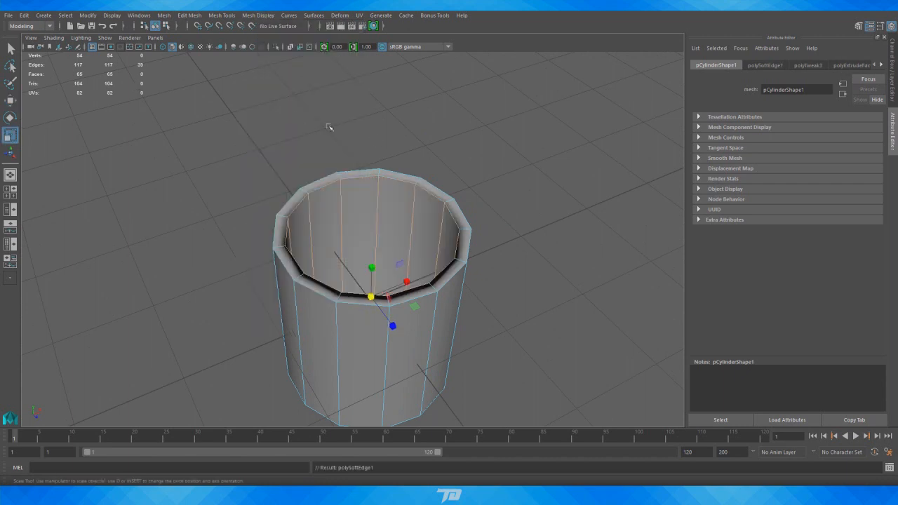
right_click(510, 152)
click(529, 154)
- Switch the hollow cylinder to edge selection and select the edge loop around the cavity floor
alt+drag(529, 155, 458, 242)
alt+right_drag(379, 236, 505, 242)
alt+drag(484, 246, 474, 204)
alt+right_drag(392, 280, 228, 293)
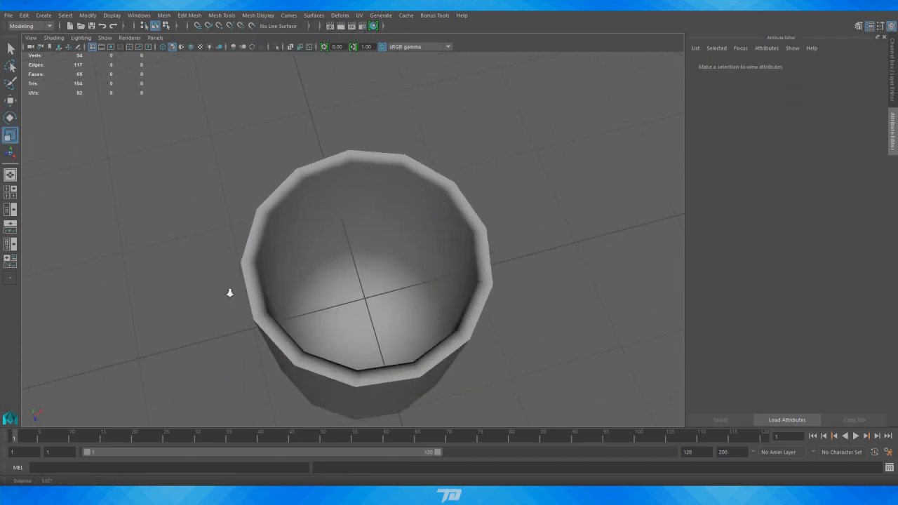
alt+drag(450, 298, 284, 250)
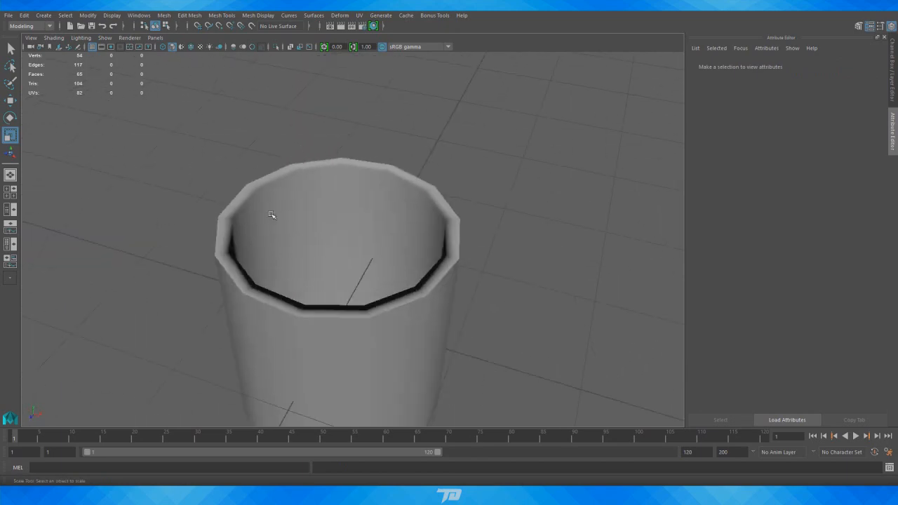
click(273, 215)
alt+drag(275, 215, 411, 240)
right_drag(416, 227, 413, 203)
alt+drag(460, 252, 294, 140)
right_drag(375, 183, 374, 157)
double_click(378, 233)
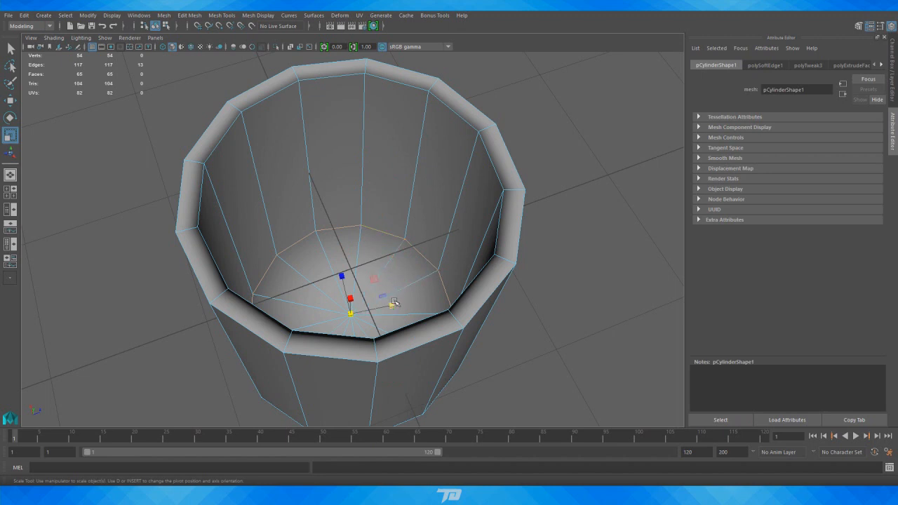
- Add the edge loop along the inner side of the rim to the selection
alt+drag(317, 352, 369, 165)
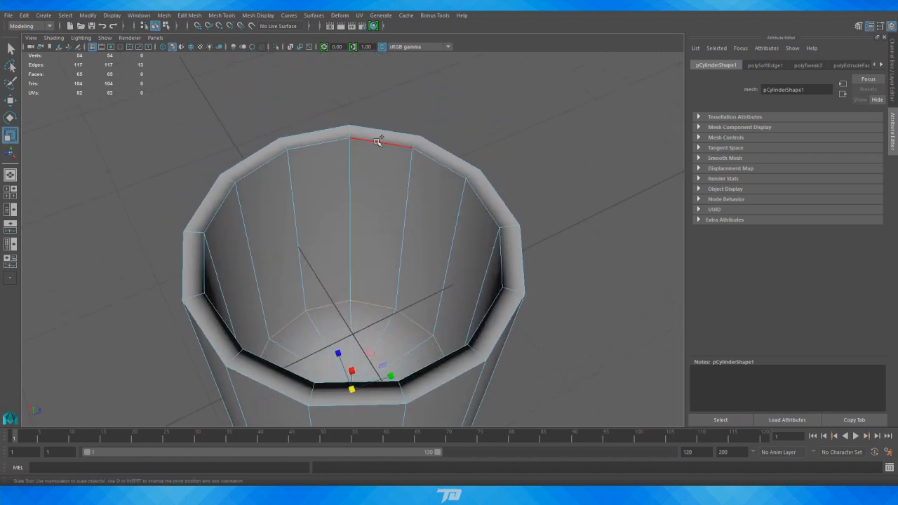
shift+double_click(378, 142)
alt+drag(427, 183, 442, 215)
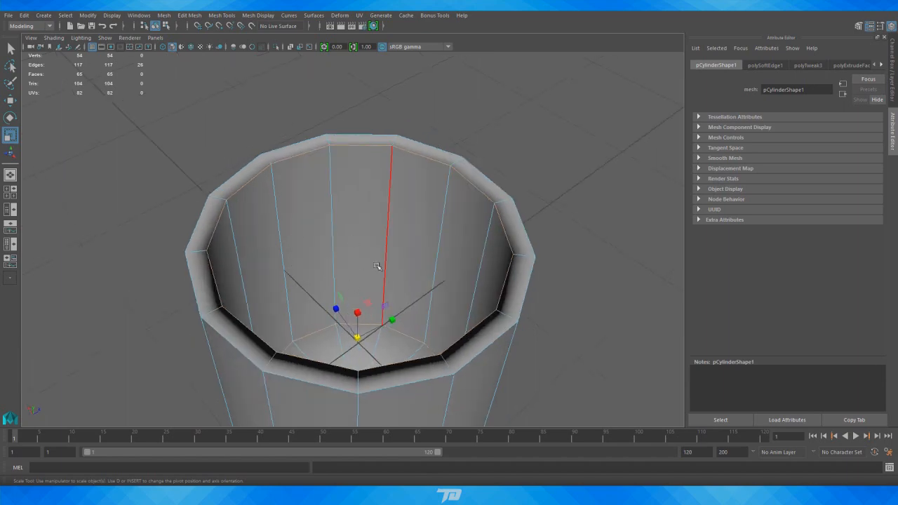
alt+drag(377, 267, 393, 116)
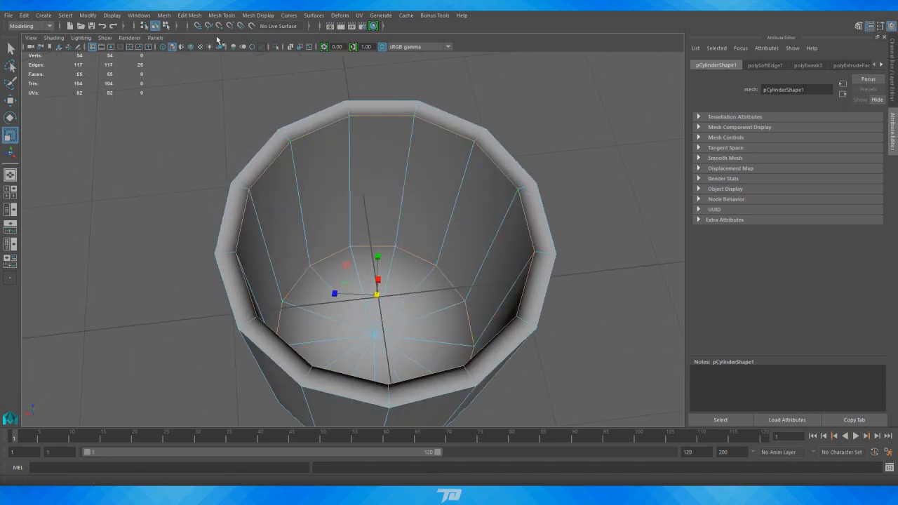
- Apply Harden Edge to the floor and inner rim edge loops, return to object mode and deselect the mesh
click(258, 15)
click(285, 111)
right_drag(596, 139, 641, 125)
click(605, 172)
- Inspect the shading of the hollow cylinder's inner walls, rim and outside from above and from the side
scroll(392, 280, down, 5)
alt+drag(371, 302, 320, 266)
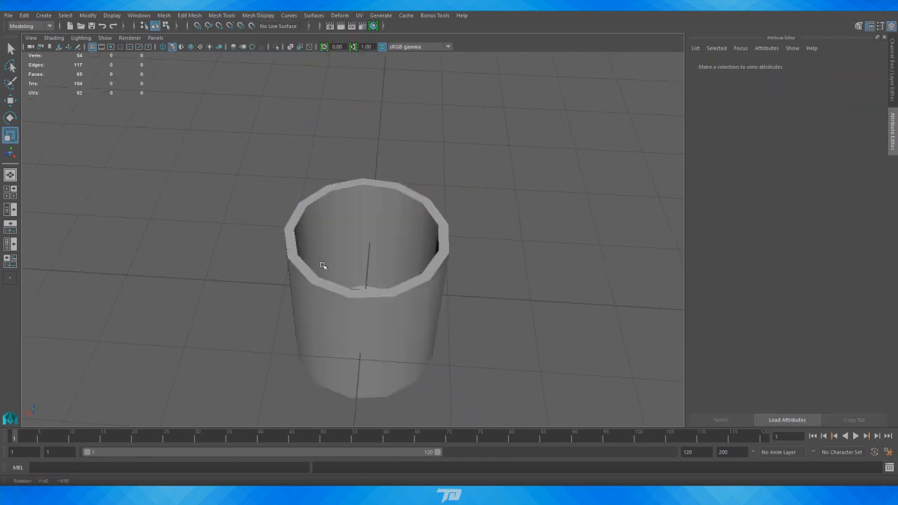
scroll(344, 239, up, 5)
alt+drag(345, 239, 287, 332)
scroll(287, 332, down, 5)
alt+middle_drag(406, 313, 381, 271)
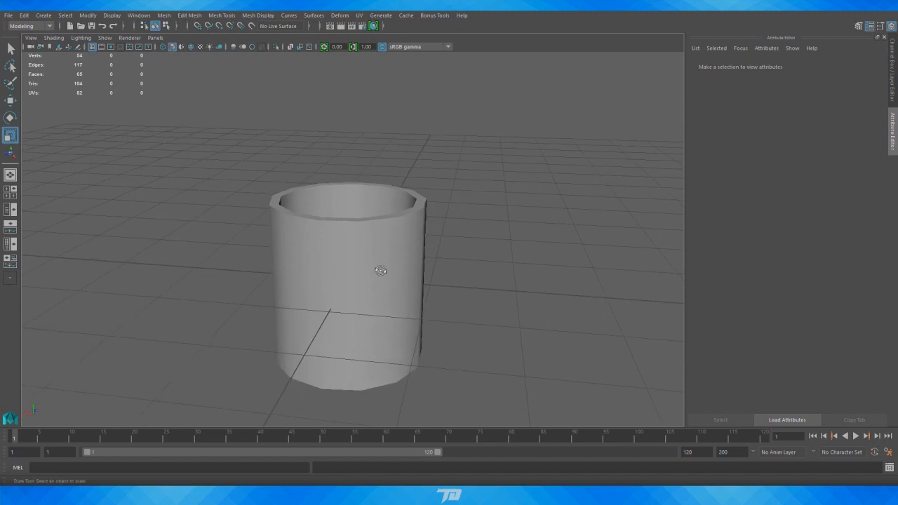
alt+drag(381, 271, 316, 228)
alt+drag(473, 260, 432, 210)
scroll(138, 271, down, 6)
scroll(432, 211, up, 5)
alt+middle_drag(432, 210, 403, 262)
alt+drag(403, 262, 266, 321)
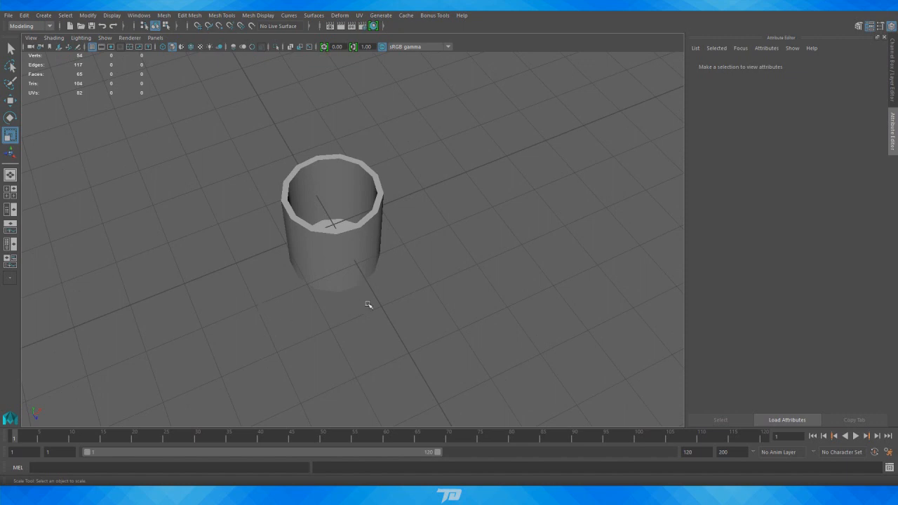
alt+drag(368, 304, 218, 126)
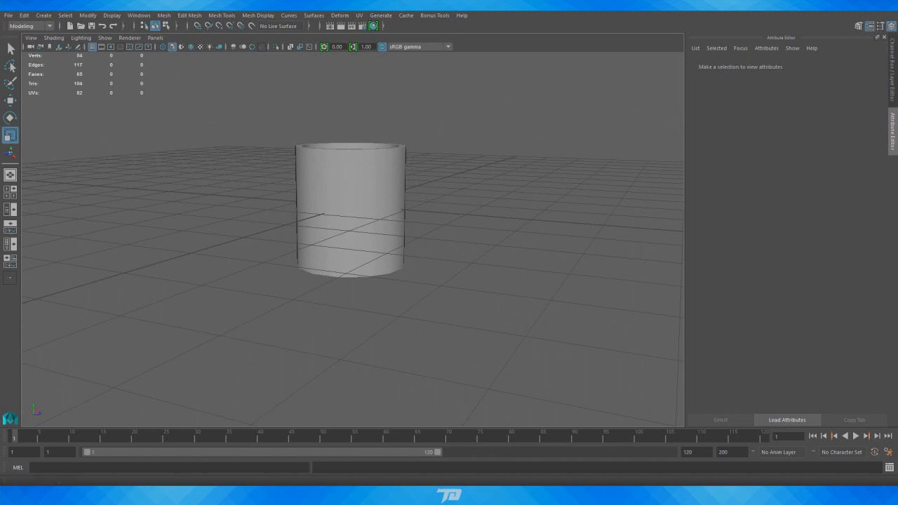
- Create a second polygon cylinder and move it along the Z axis until it stands beside the hollow one
click(49, 15)
mouse_move(82, 51)
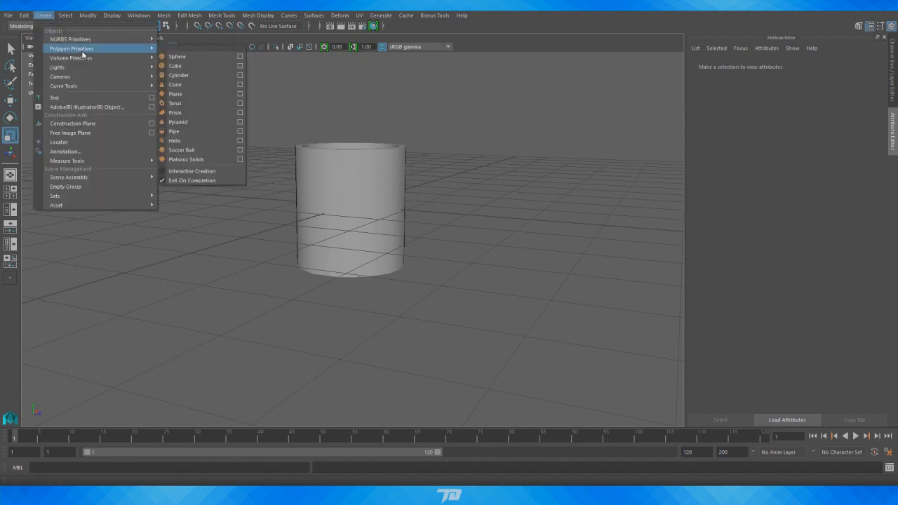
click(178, 75)
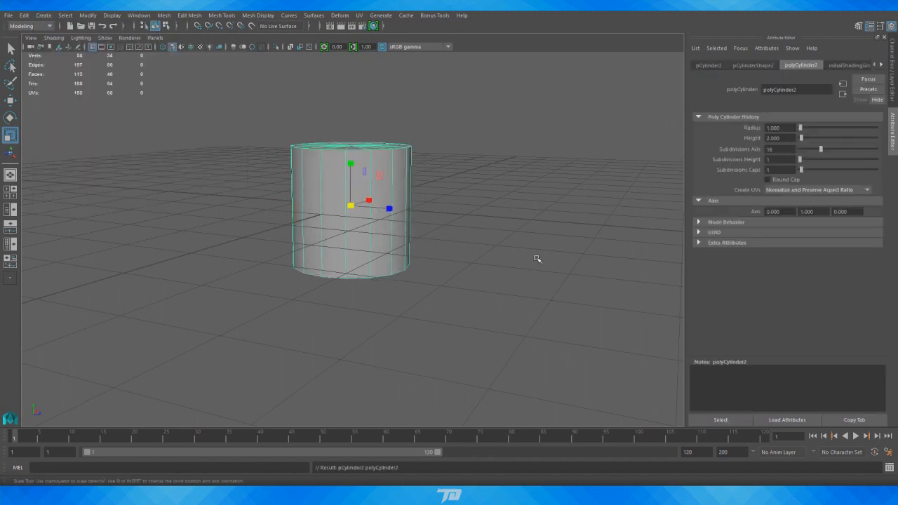
key(w)
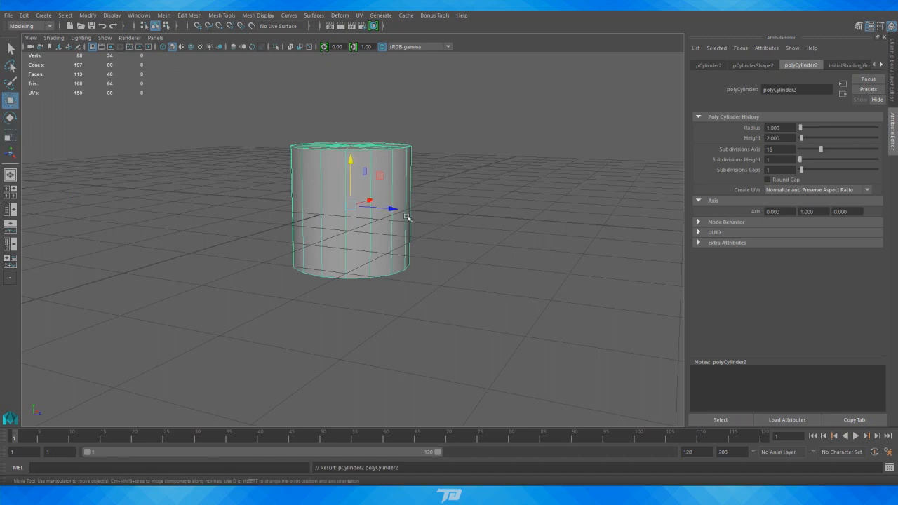
drag(389, 208, 563, 307)
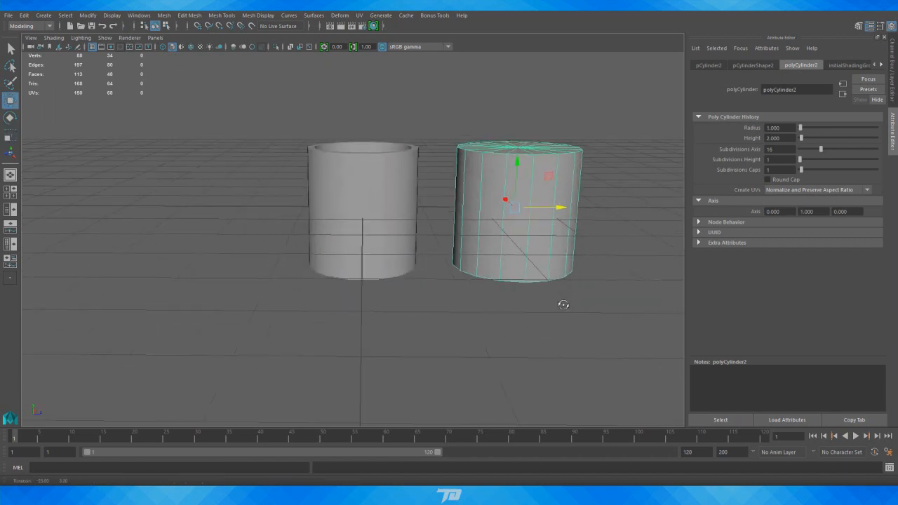
key(r)
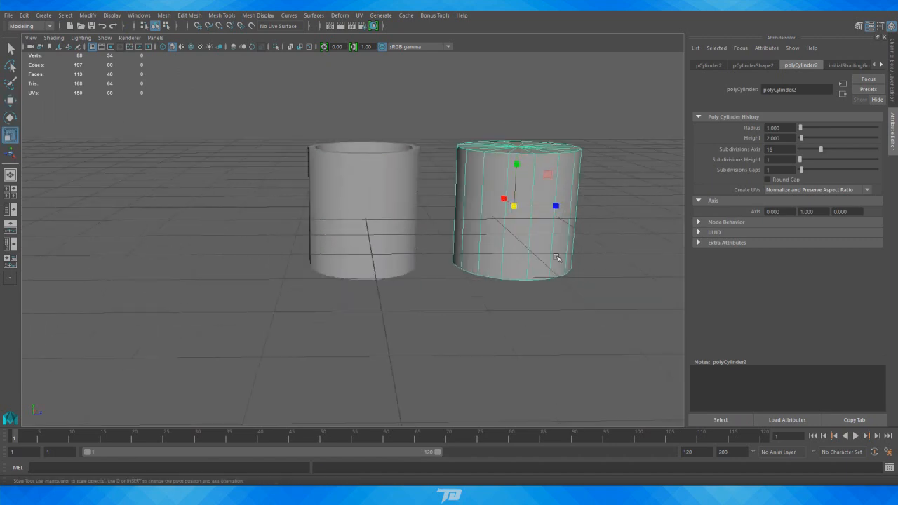
alt+drag(556, 258, 536, 314)
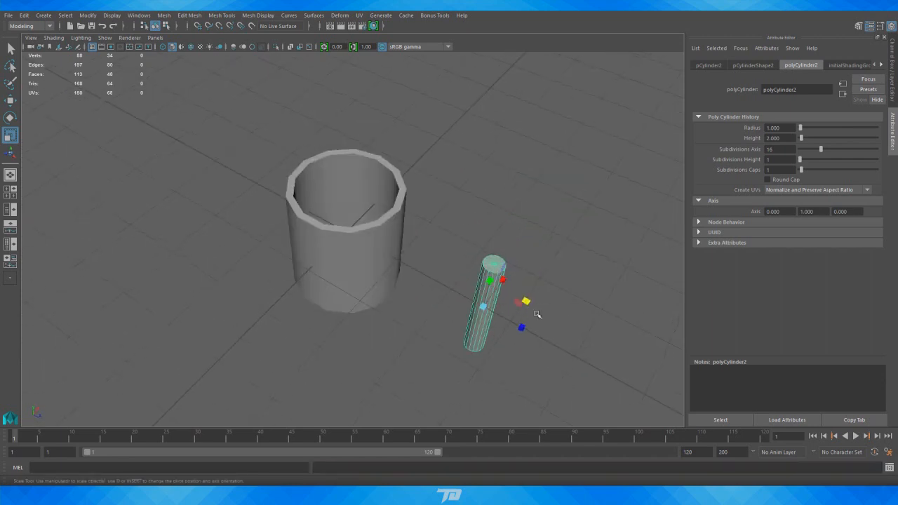
alt+drag(587, 282, 621, 231)
key(ctrl+z)
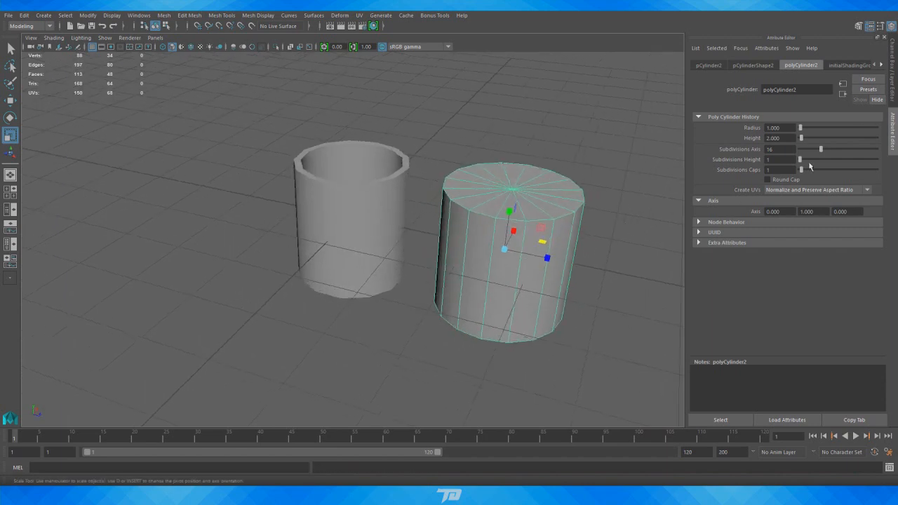
- Set the second cylinder's Subdivisions Axis to 10 and scale it down in X and Z into a thin rod
drag(821, 150, 812, 149)
alt+drag(577, 161, 598, 183)
drag(547, 263, 523, 264)
alt+drag(571, 250, 544, 281)
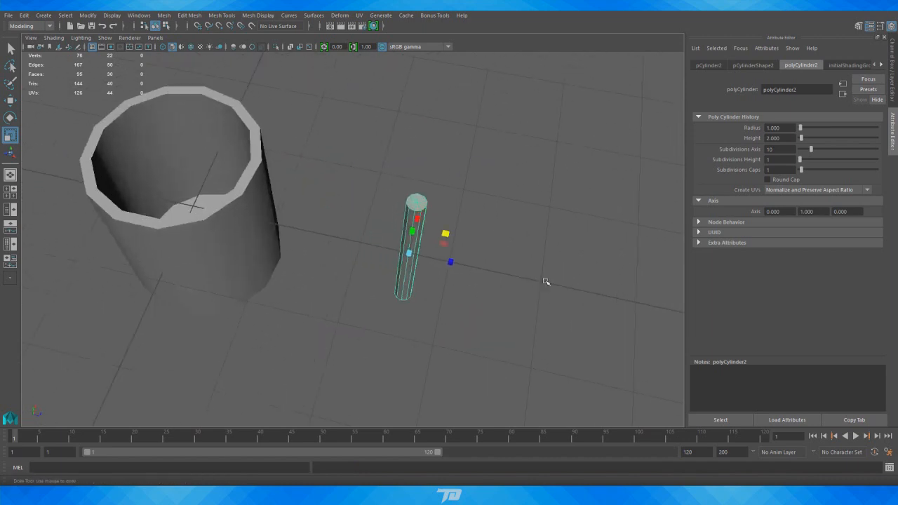
- Scale the thin rod down along the Z axis only, flattening its cross-section into an oval
scroll(491, 280, up, 5)
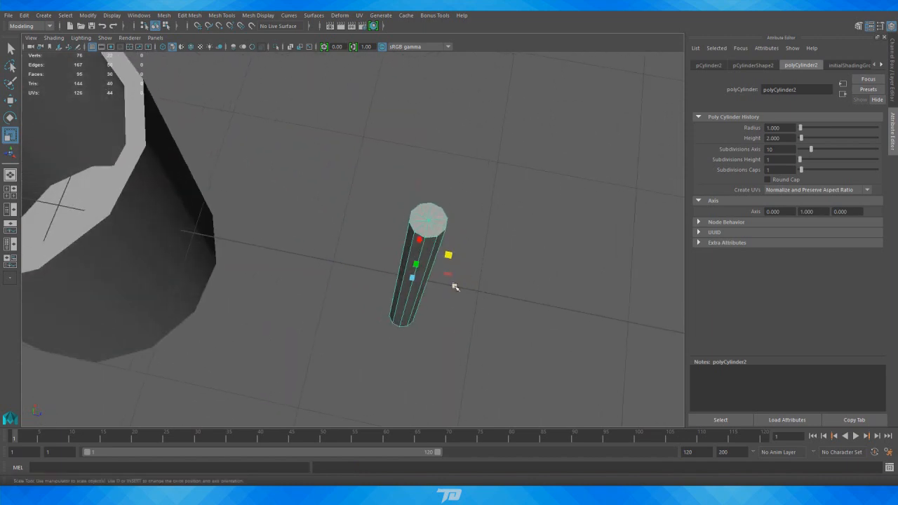
drag(454, 287, 413, 283)
alt+drag(262, 327, 329, 324)
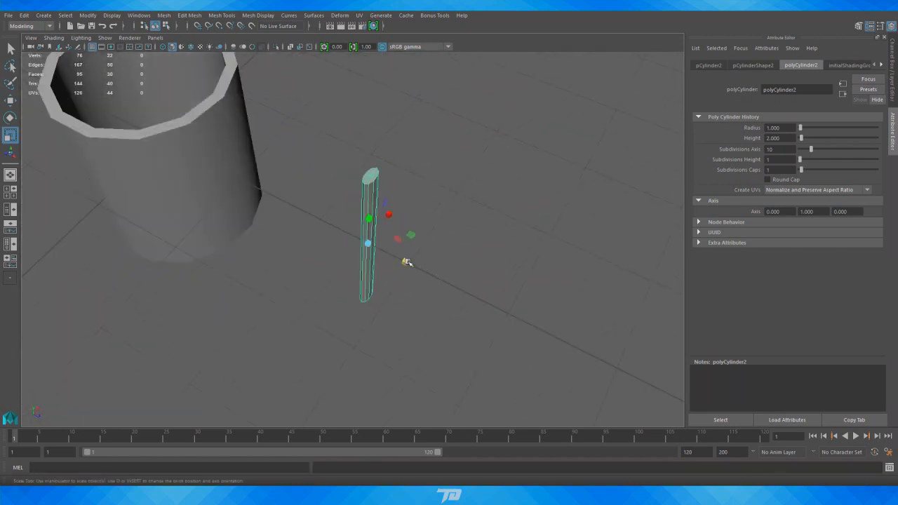
alt+drag(407, 263, 459, 295)
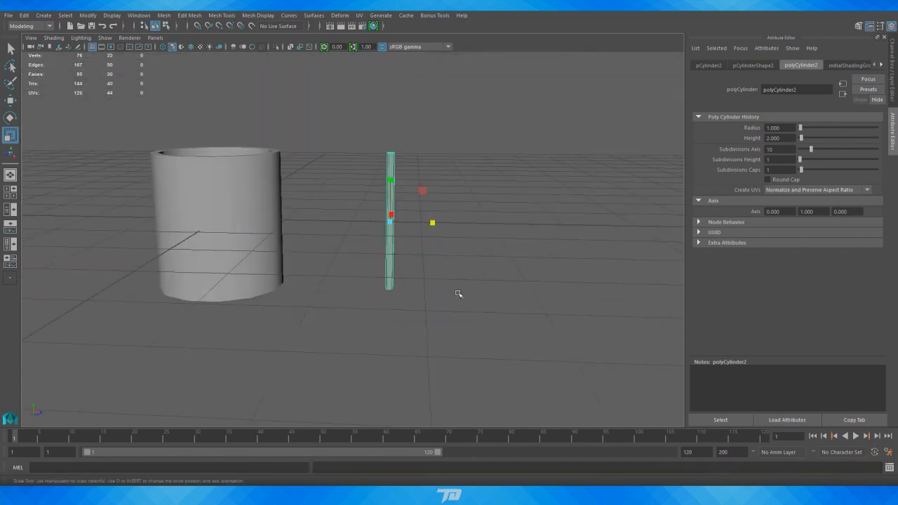
- Move the rod along the Z axis to 1.28, close to the cup's outer wall
key(w)
right_click(390, 172)
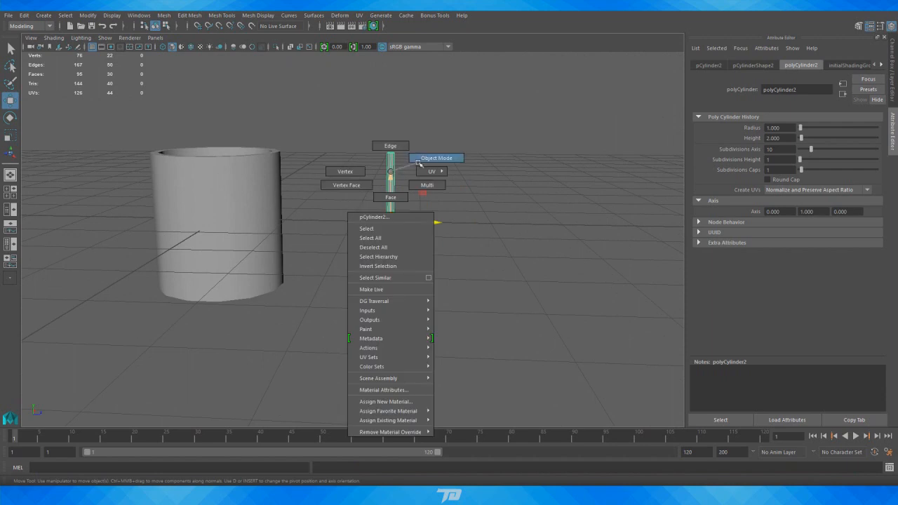
drag(436, 222, 350, 218)
alt+right_drag(393, 200, 477, 245)
alt+drag(477, 246, 397, 278)
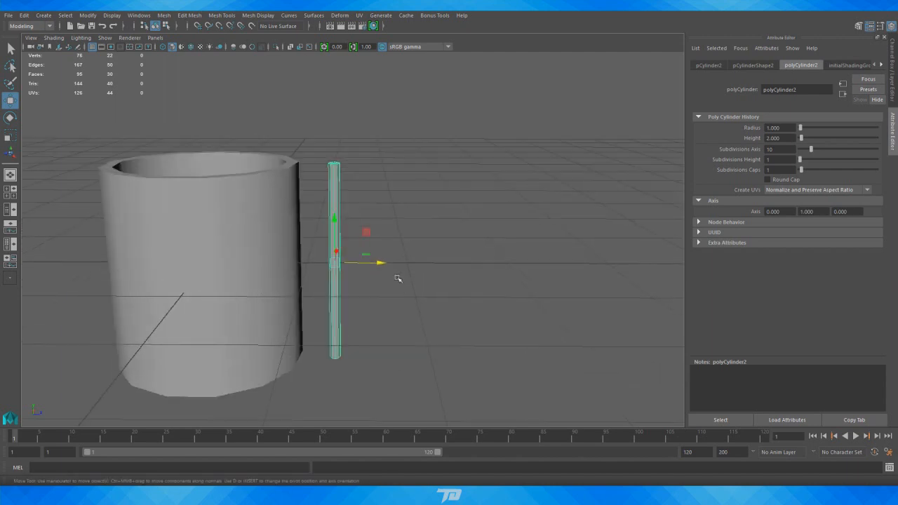
alt+right_drag(397, 279, 438, 266)
alt+middle_drag(438, 266, 485, 213)
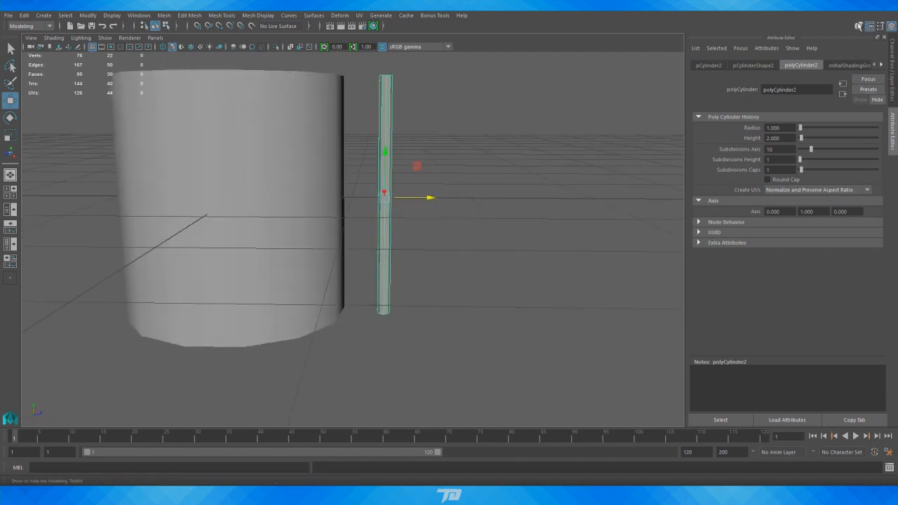
- Activate the Multi-Cut tool and try placing an edge loop around the upper part of the rod in the perspective view
click(858, 26)
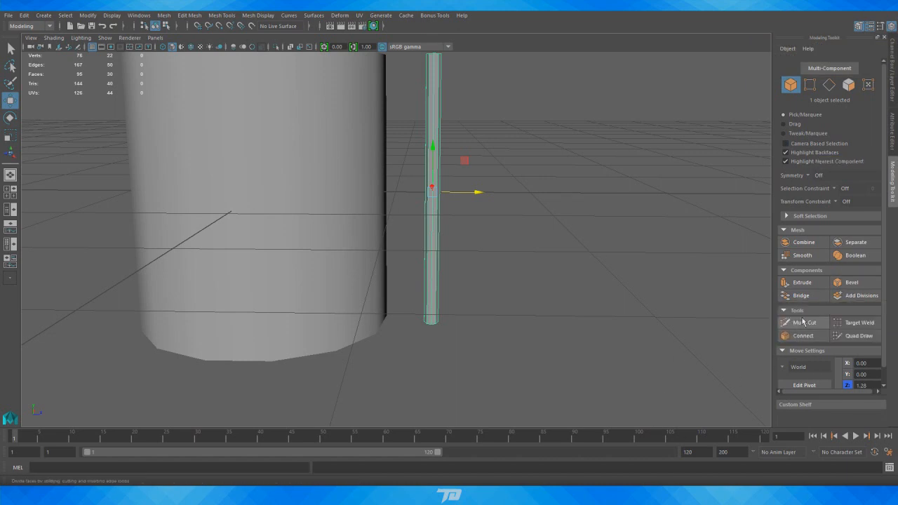
click(803, 321)
alt+drag(566, 173, 430, 223)
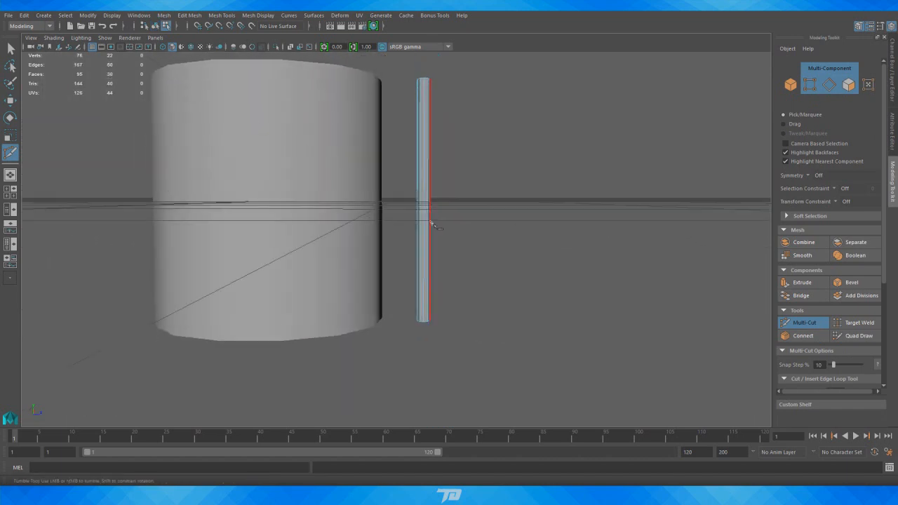
alt+drag(495, 162, 494, 172)
alt+middle_drag(494, 173, 481, 204)
alt+right_drag(481, 204, 453, 156)
alt+middle_drag(453, 156, 434, 195)
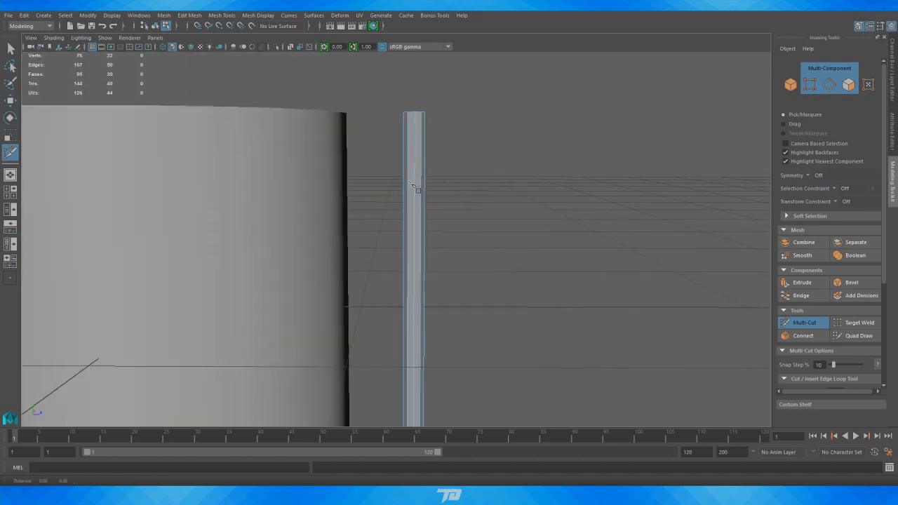
alt+right_drag(410, 182, 466, 185)
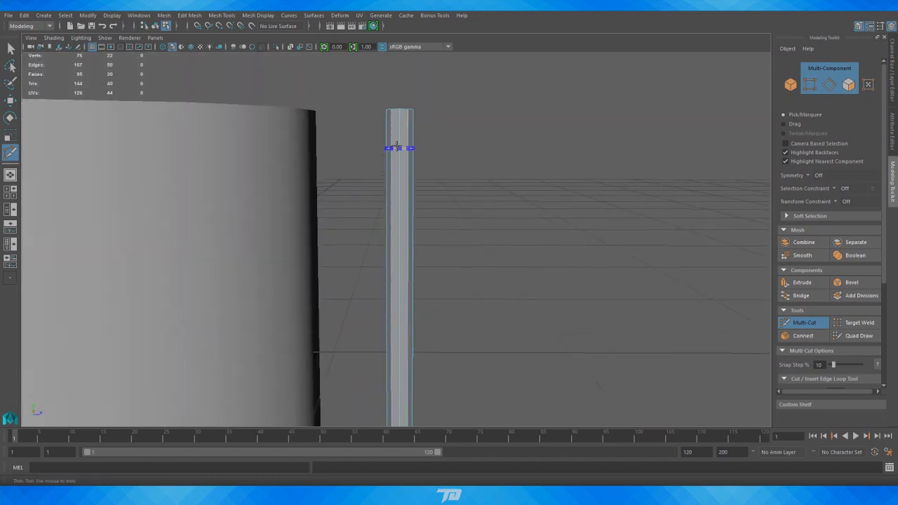
alt+drag(399, 189, 377, 237)
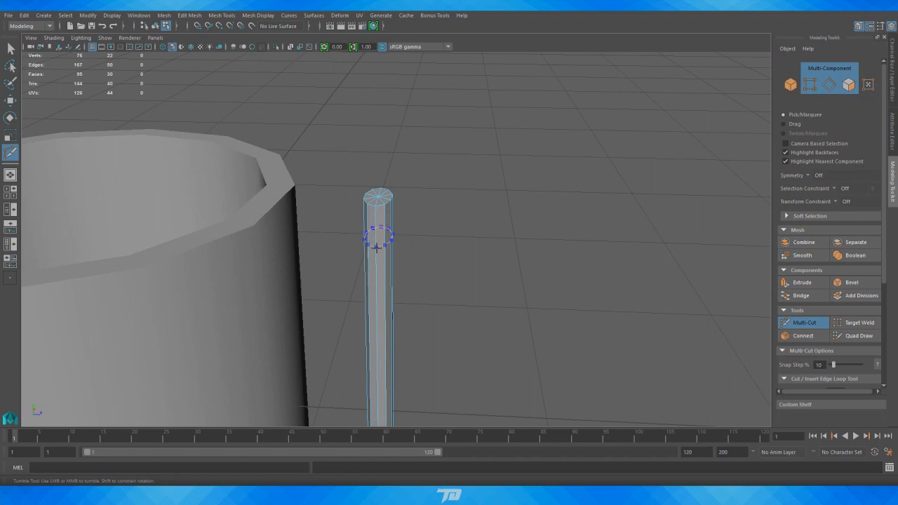
alt+drag(438, 277, 474, 259)
alt+right_drag(507, 227, 327, 320)
key(ctrl+z)
alt+middle_drag(413, 338, 441, 288)
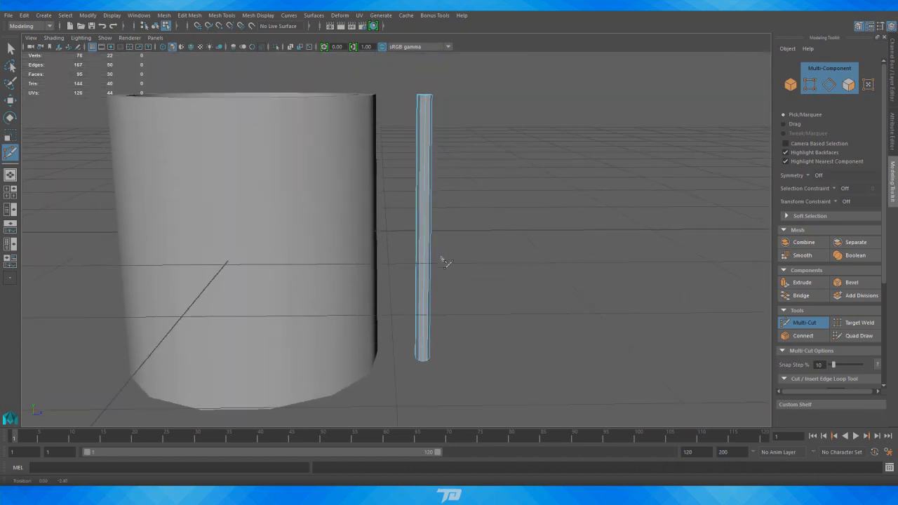
- Insert three horizontal edge loops around the rod in the side view, spread along its height
key(space)
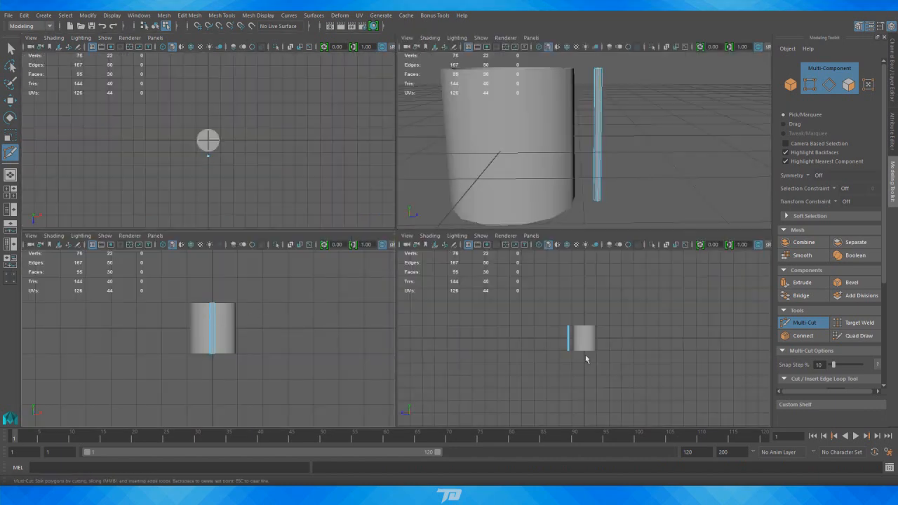
scroll(584, 338, up, 10)
alt+middle_drag(533, 313, 563, 341)
key(space)
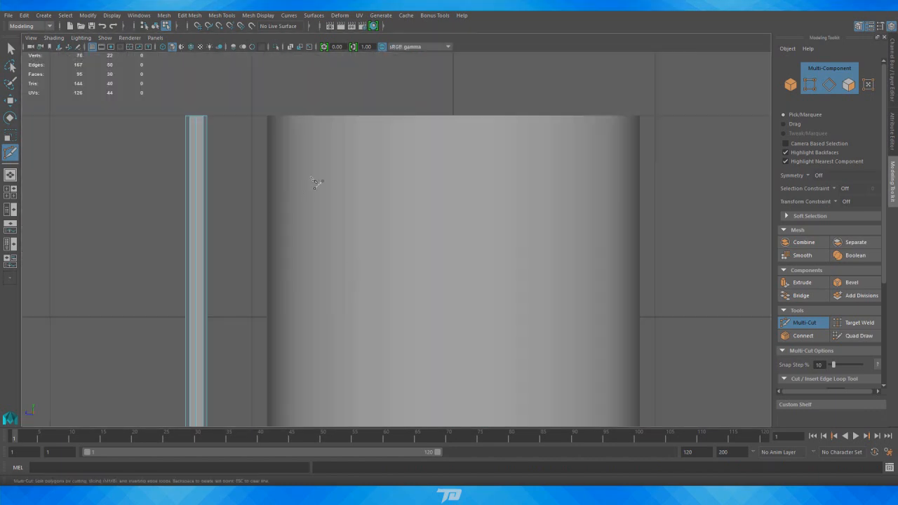
scroll(309, 158, down, 3)
scroll(397, 168, up, 4)
scroll(452, 180, up, 2)
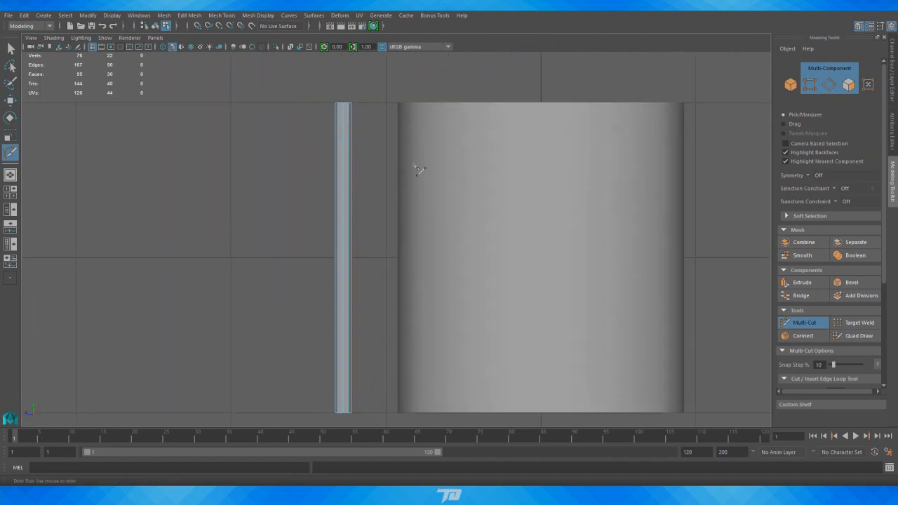
ctrl+click(341, 137)
- Move the rod's middle edge loop vertically to Y 0.07 and its upper edge loop to Y 0.70
key(w)
right_drag(340, 230, 343, 197)
drag(341, 226, 343, 198)
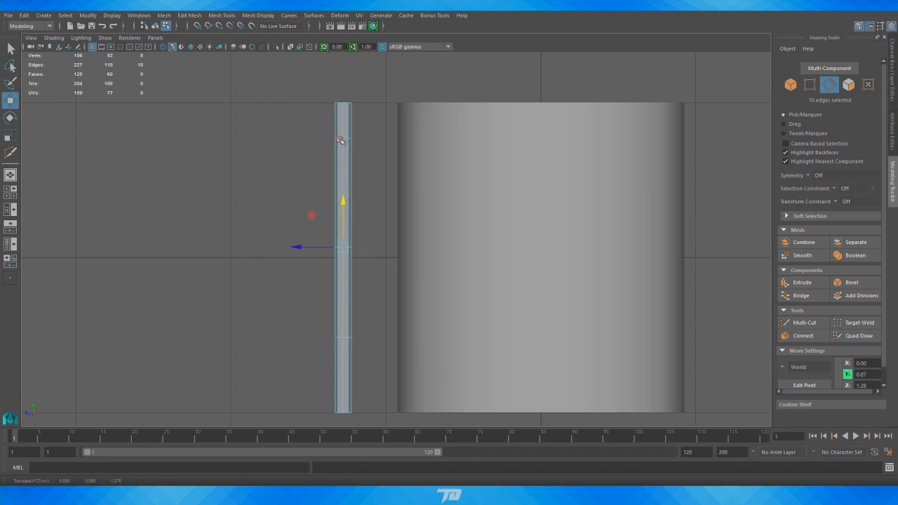
drag(340, 140, 342, 102)
key(space)
key(space)
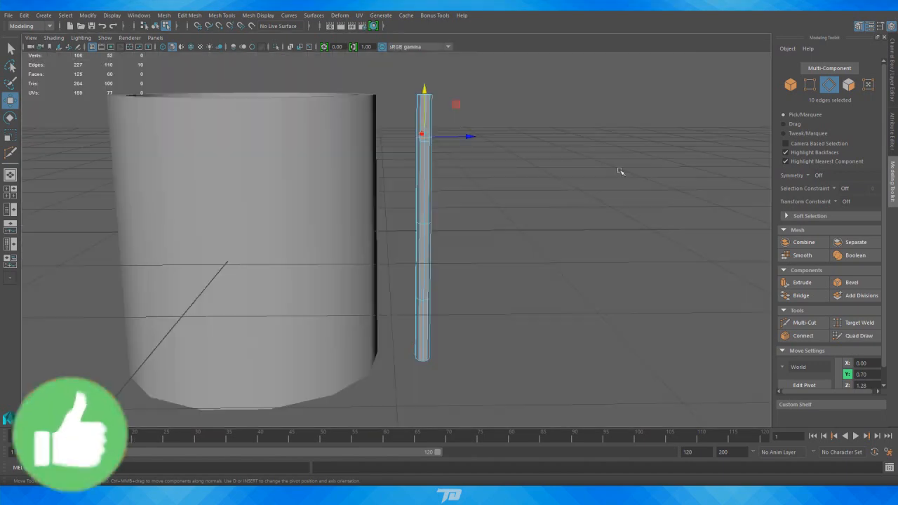
- Delete the ten triangular cap faces at the rod's top end
alt+drag(548, 175, 532, 219)
scroll(407, 193, up, 6)
alt+middle_drag(468, 140, 467, 202)
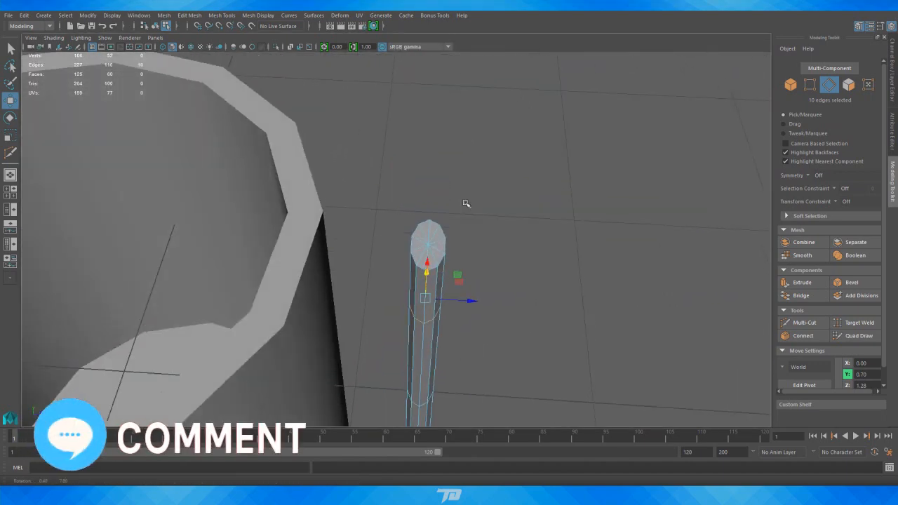
scroll(468, 204, up, 3)
alt+middle_drag(501, 238, 460, 152)
right_drag(401, 165, 401, 192)
scroll(406, 180, up, 2)
alt+middle_drag(440, 112, 431, 190)
scroll(387, 158, up, 1)
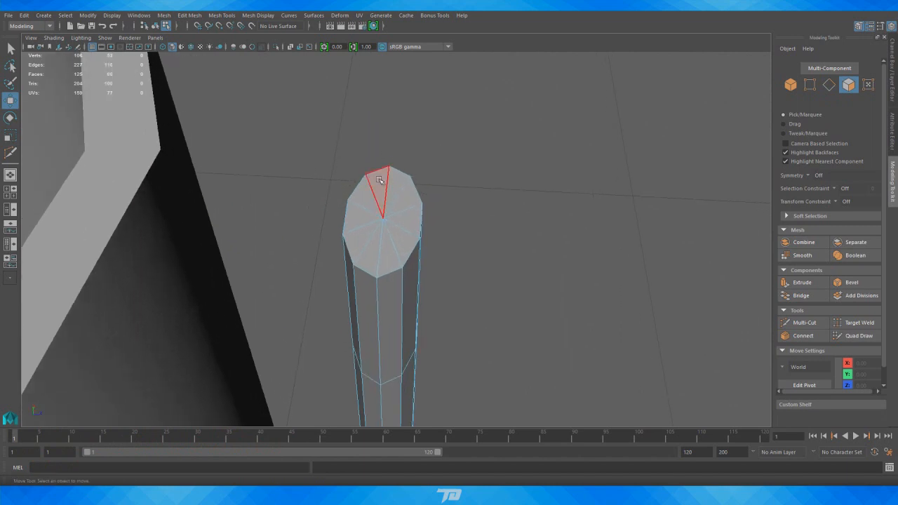
click(380, 180)
shift+click(398, 181)
shift+click(402, 200)
shift+click(408, 220)
shift+click(406, 243)
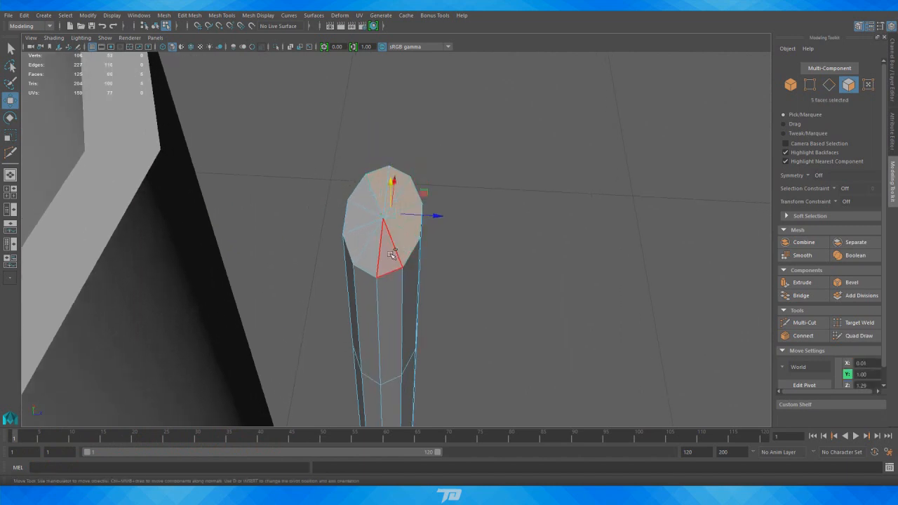
shift+click(391, 254)
shift+click(370, 255)
shift+click(360, 234)
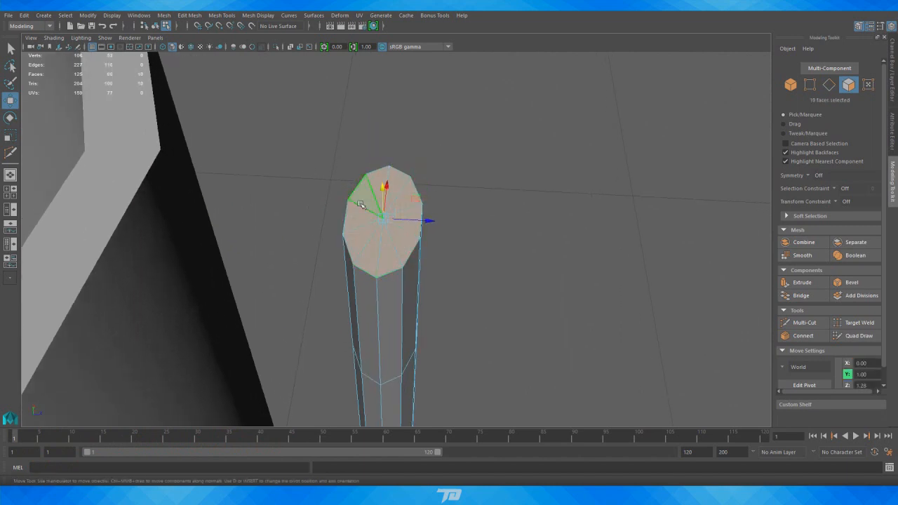
key(Delete)
- Delete the ten triangular cap faces at the rod's bottom end
alt+drag(359, 202, 424, 175)
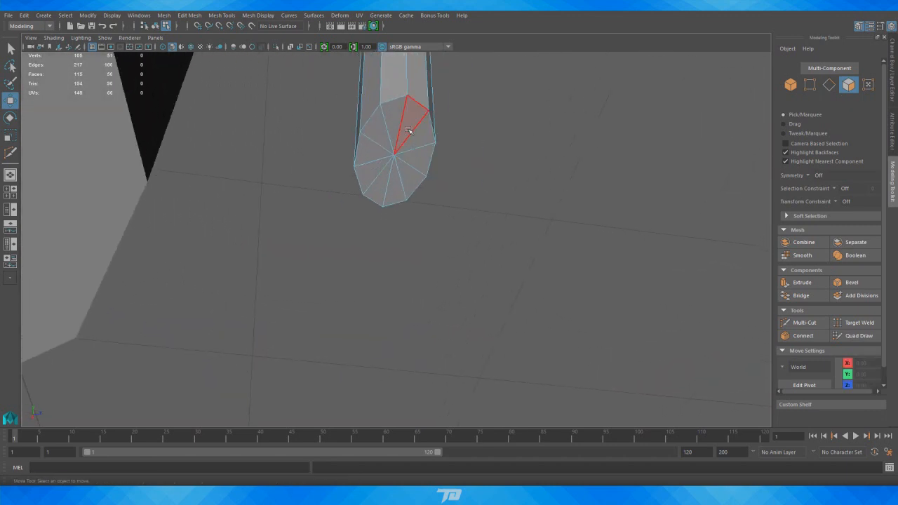
click(397, 114)
shift+click(414, 116)
shift+click(424, 132)
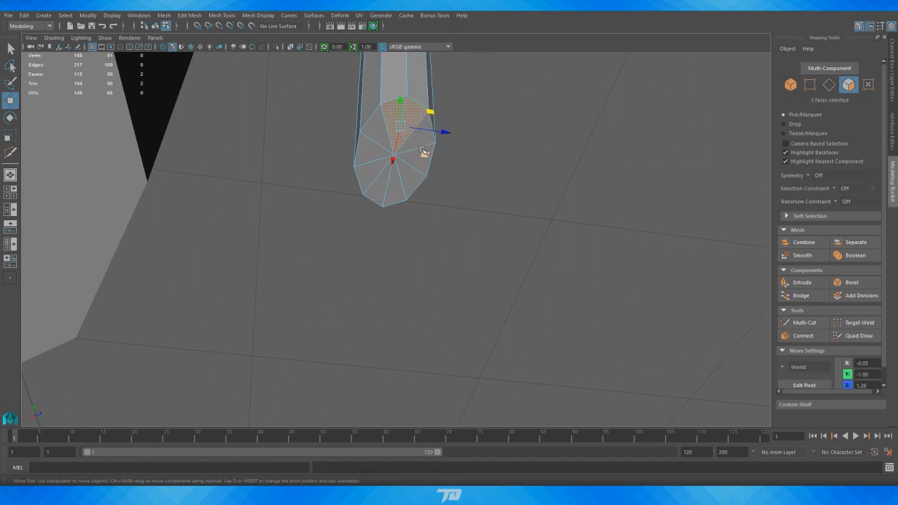
shift+click(414, 160)
shift+click(410, 179)
shift+click(396, 190)
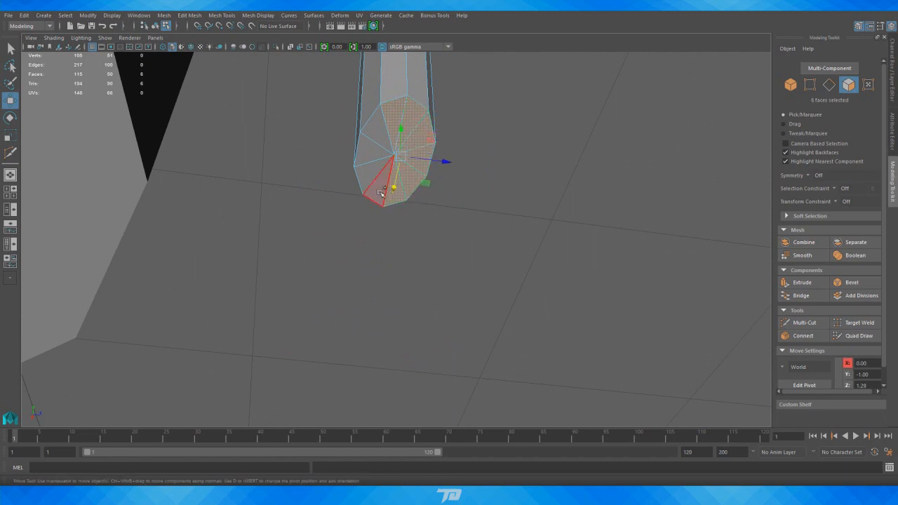
shift+click(381, 191)
shift+click(370, 173)
shift+click(366, 153)
shift+click(370, 136)
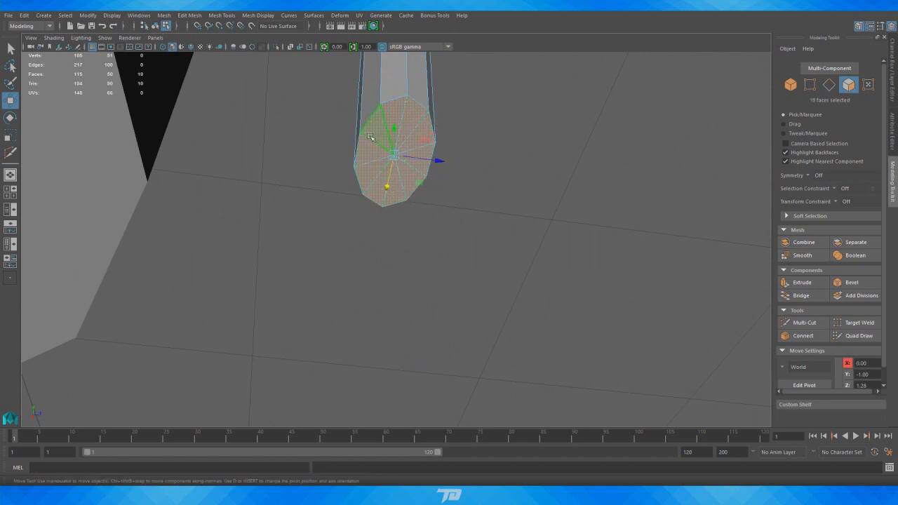
key(Delete)
- In the side view, move the vertices of the rod's lower edge loop outward along Z, away from the cup
alt+drag(420, 132, 412, 172)
alt+right_drag(413, 172, 114, 259)
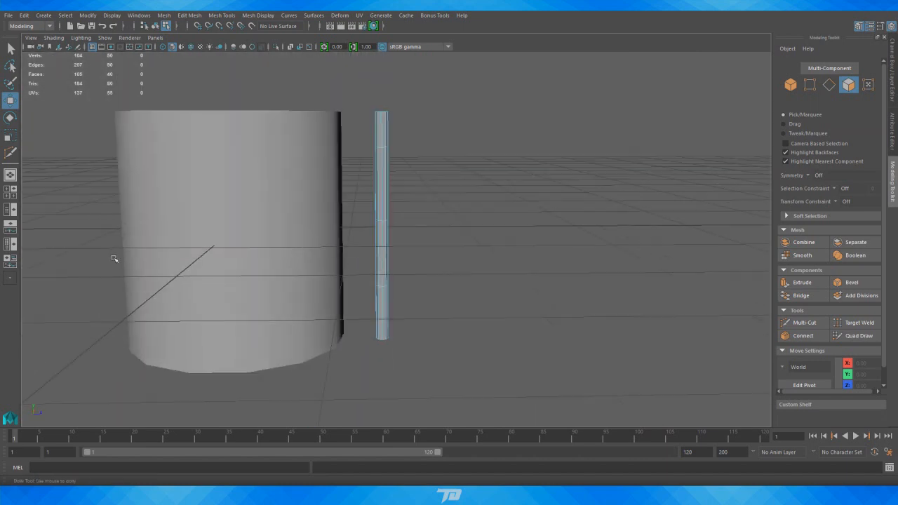
key(space)
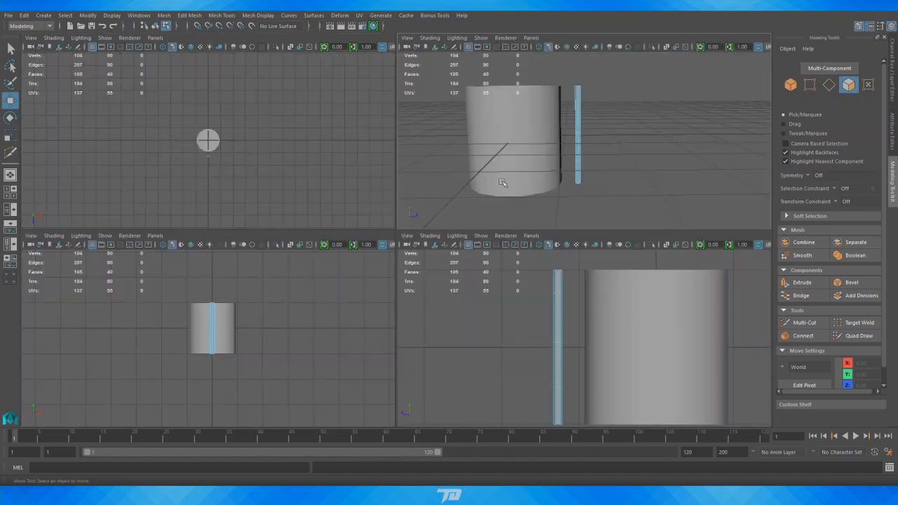
key(space)
scroll(444, 265, down, 4)
scroll(341, 168, up, 3)
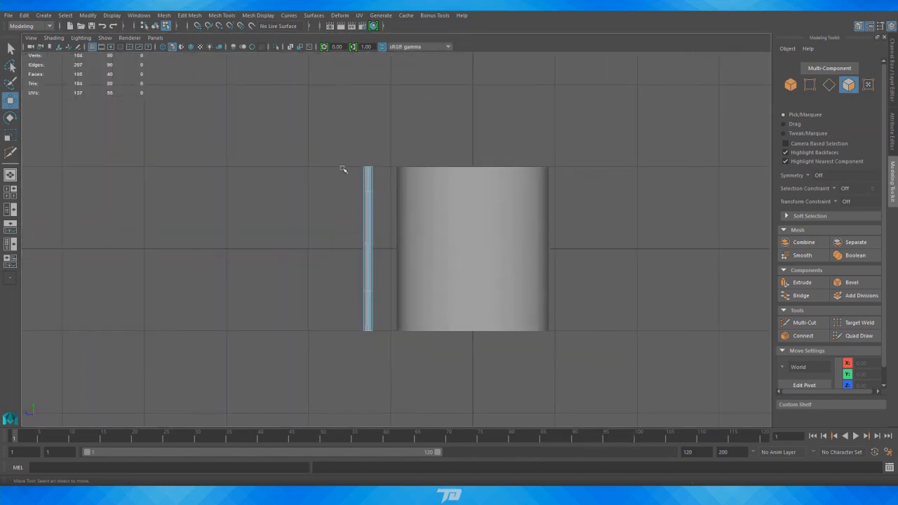
right_click(366, 166)
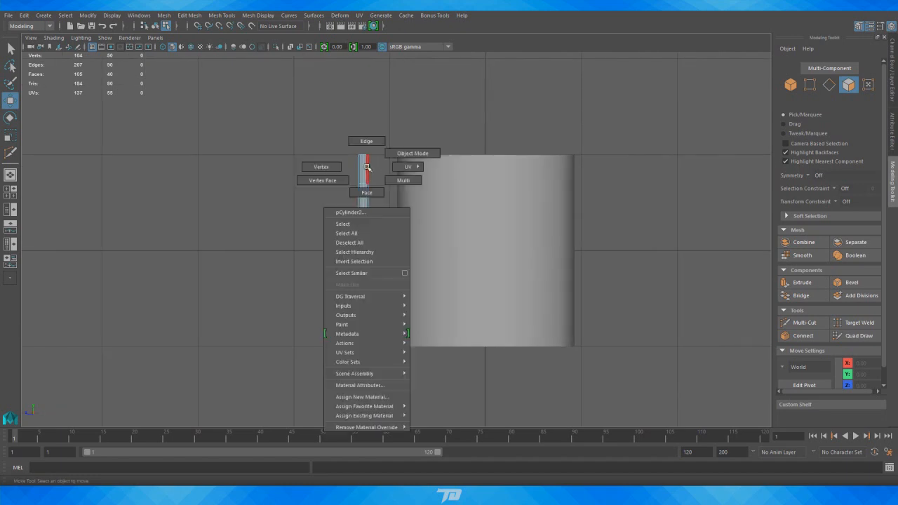
click(321, 166)
scroll(375, 176, up, 4)
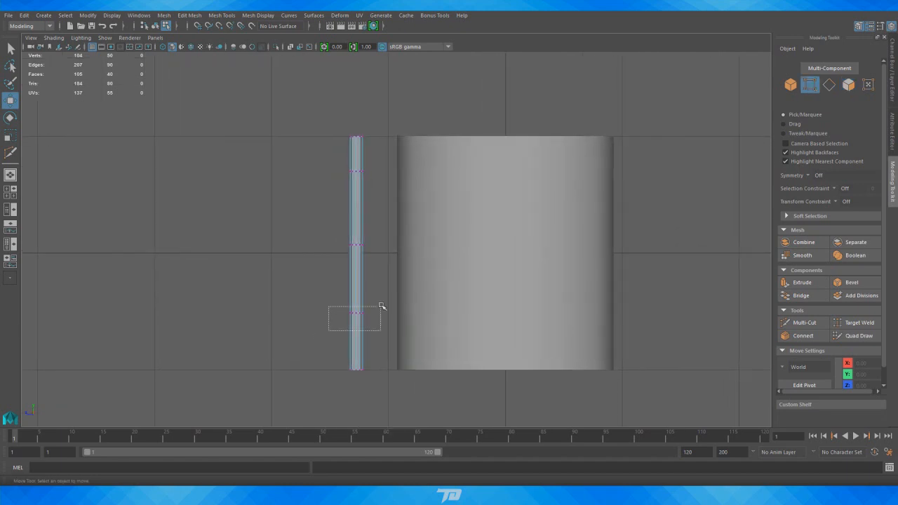
drag(381, 306, 382, 306)
drag(324, 315, 295, 312)
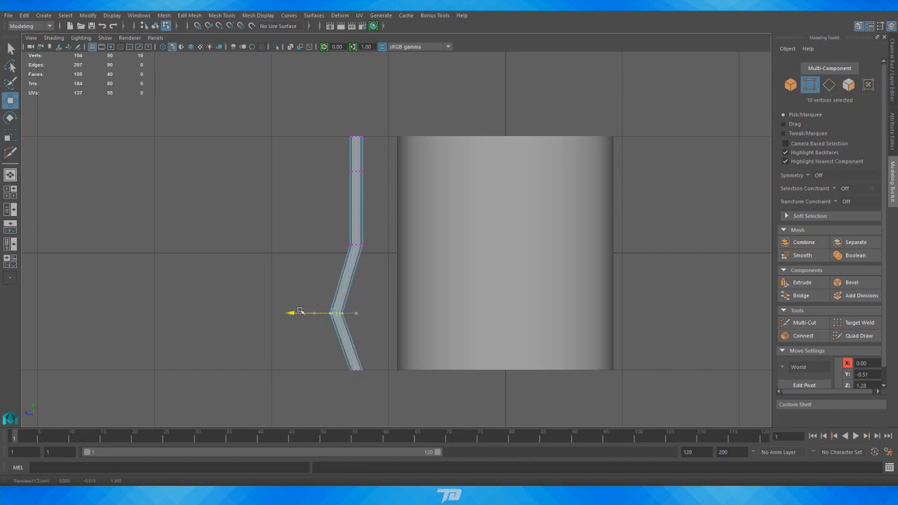
- Move the rod's middle and upper vertex rows away from the cup, and its bottom end row toward the cup to about Z 1.18
drag(387, 256, 273, 244)
drag(386, 197, 302, 172)
drag(373, 356, 324, 371)
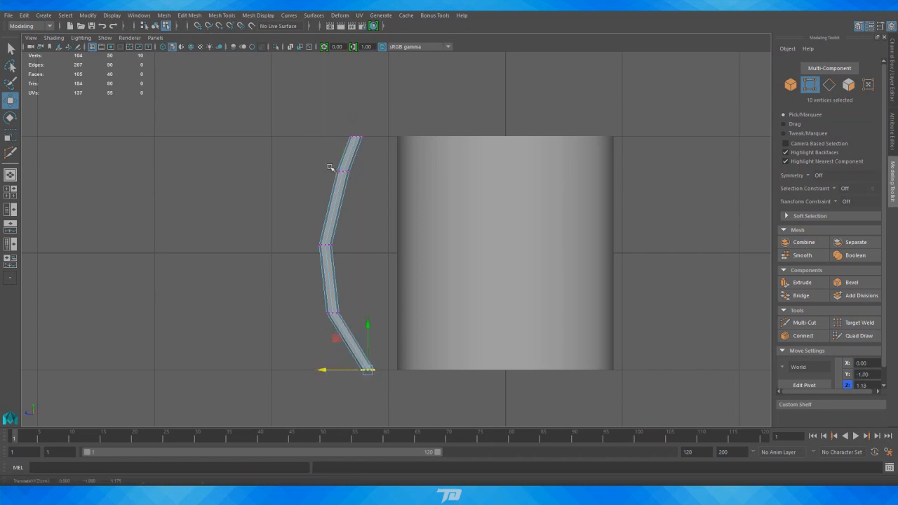
- Lower the handle's upper vertex row slightly, and move its top and bottom end rows toward the cup to about Z 1.08 and 1.07
drag(330, 167, 354, 169)
middle_drag(310, 141, 303, 157)
drag(336, 128, 372, 145)
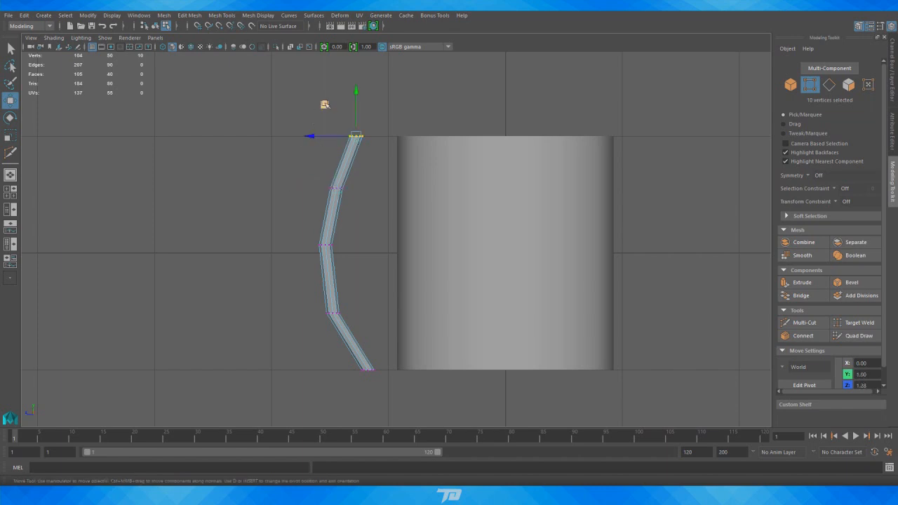
middle_drag(324, 104, 348, 116)
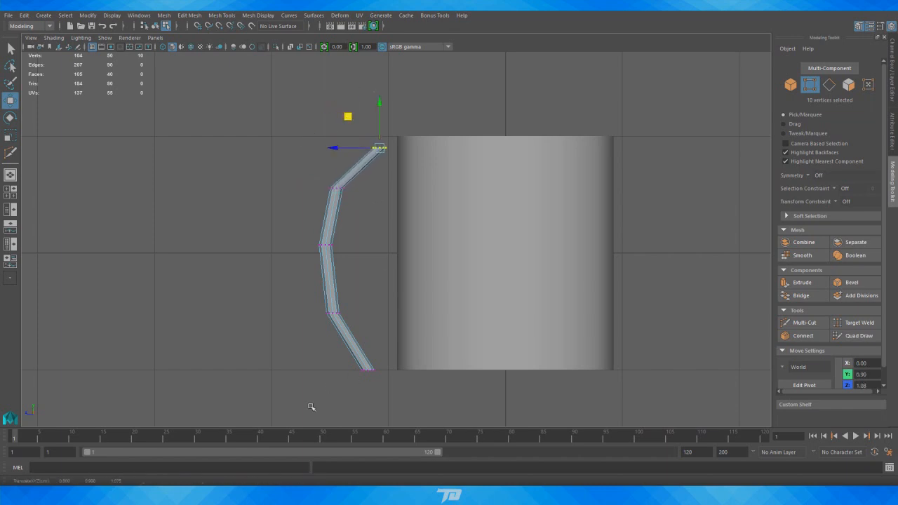
drag(311, 407, 386, 355)
drag(336, 339, 348, 339)
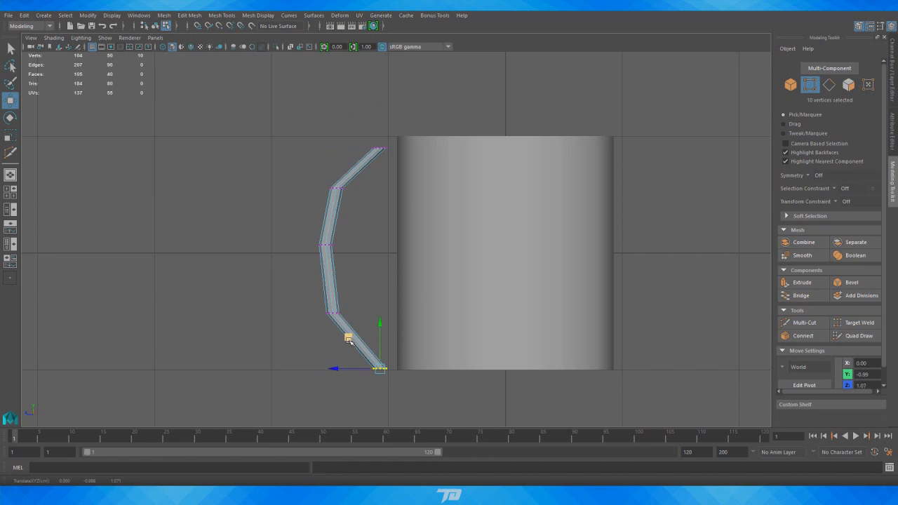
key(e)
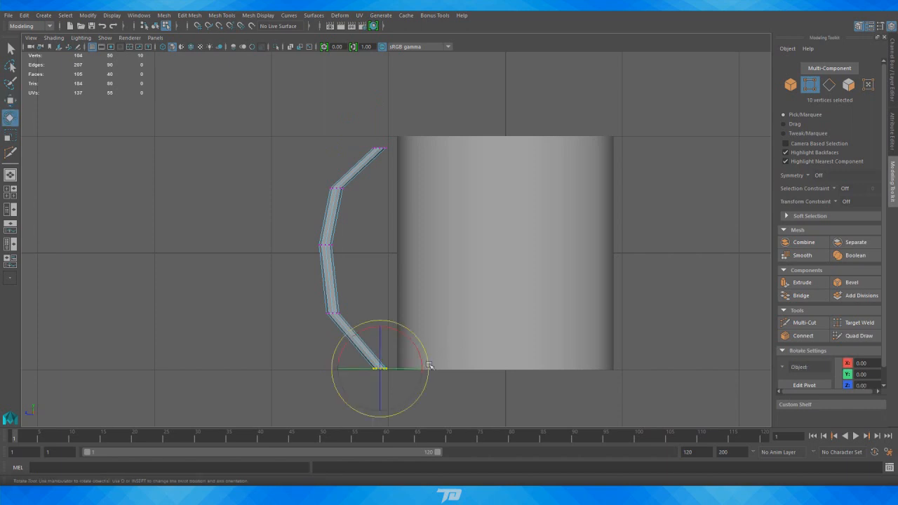
drag(429, 365, 428, 345)
key(ctrl+z)
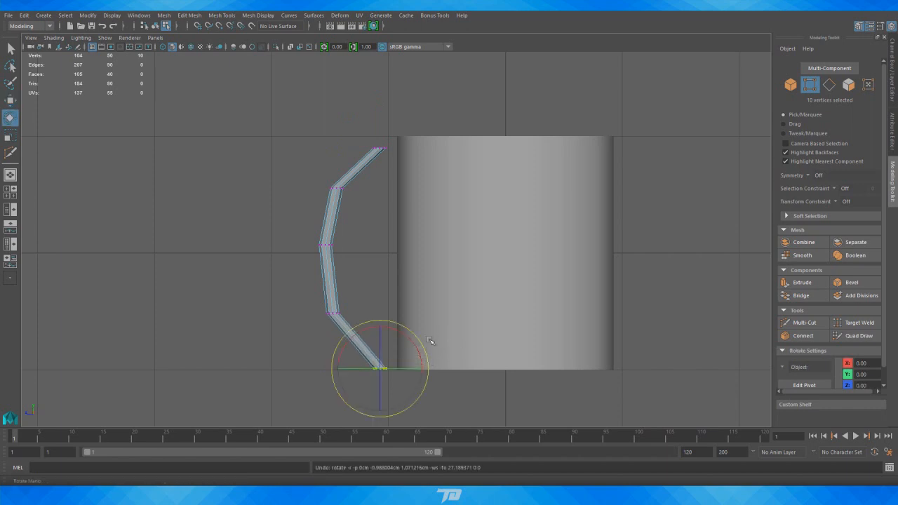
key(r)
key(e)
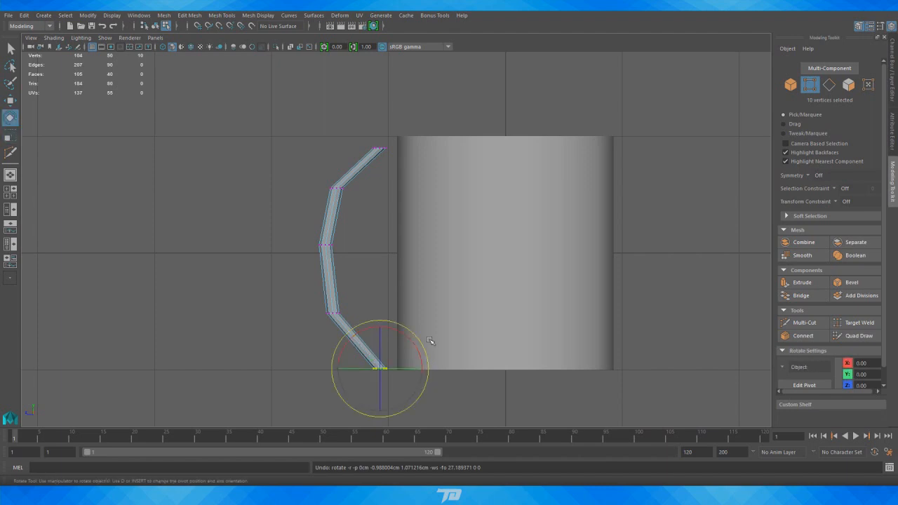
- Rotate the handle's bottom end row until it is vertical and move it against the cup wall at about Y -0.93, Z 0.90
drag(421, 340, 399, 292)
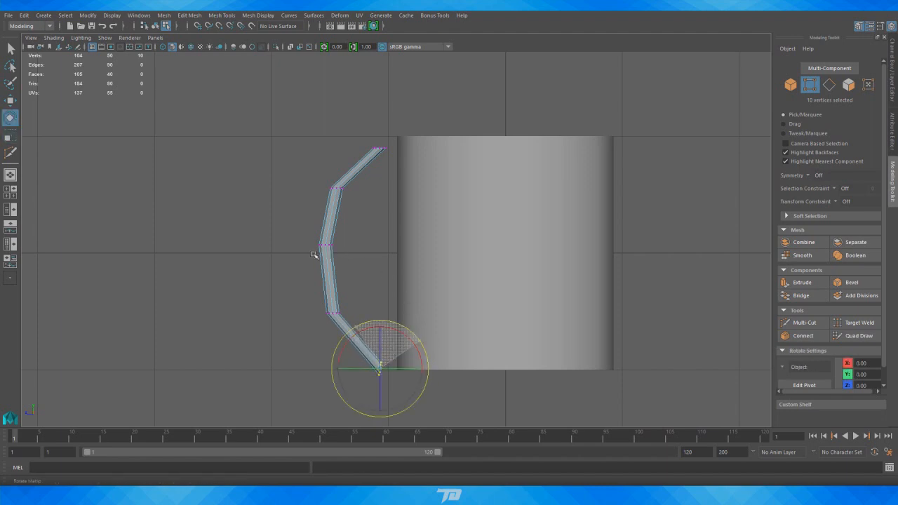
key(w)
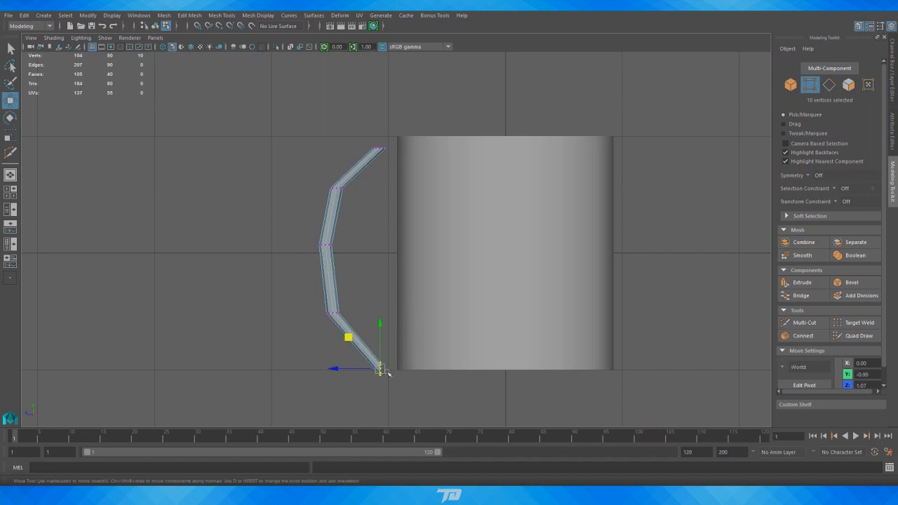
drag(380, 368, 402, 363)
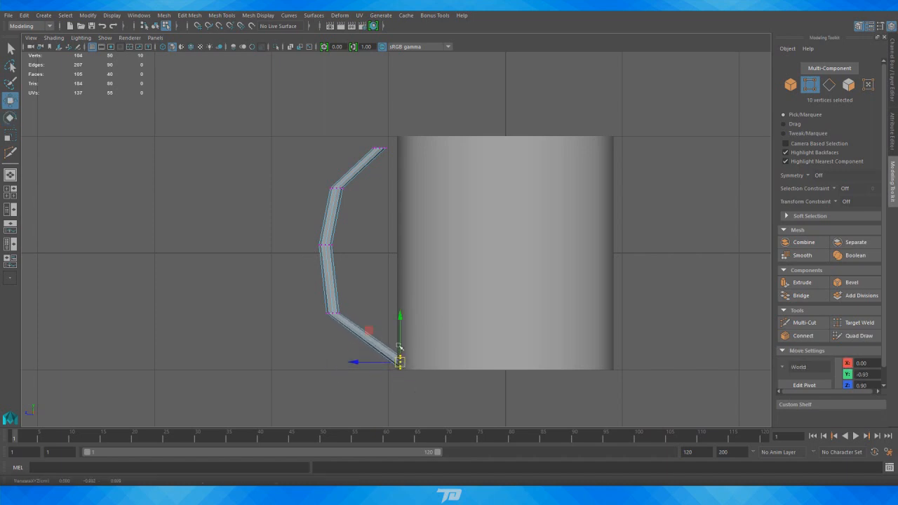
- Rotate the handle's top end row until it is vertical and move it along Z against the cup wall
drag(357, 128, 396, 165)
key(e)
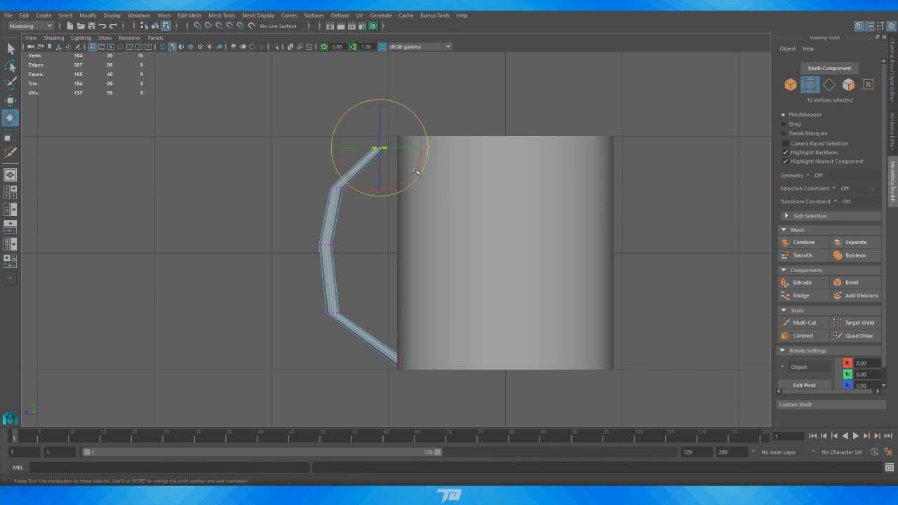
drag(426, 138, 391, 221)
key(w)
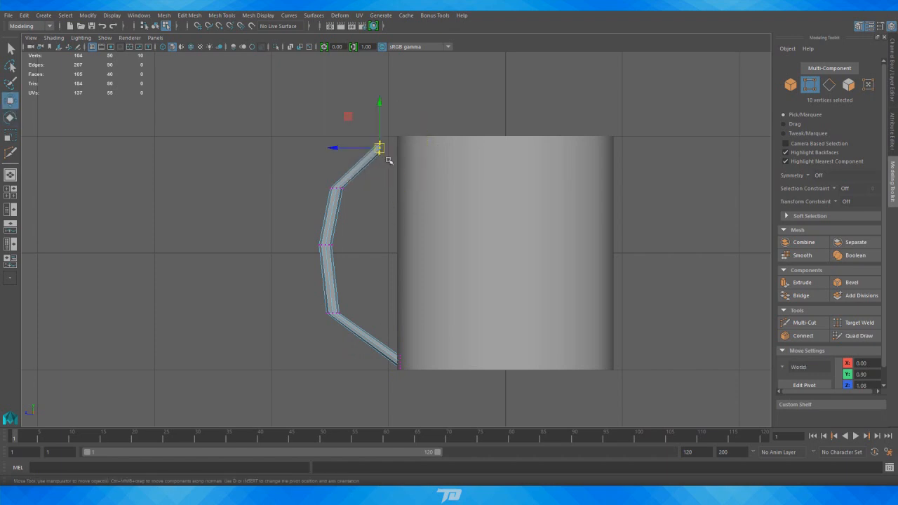
drag(379, 148, 400, 149)
- Rotate the vertex rows at the handle's upper and lower bends so their cross-sections follow the curve
drag(320, 176, 346, 194)
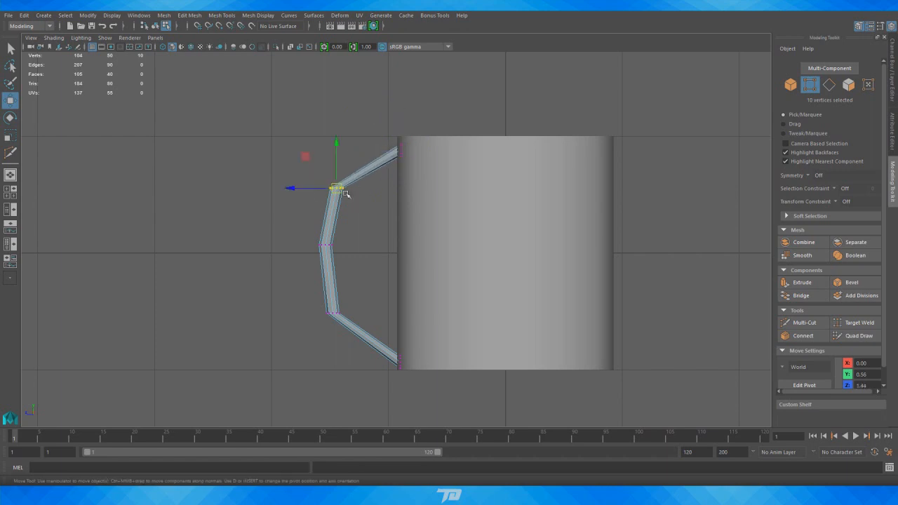
key(e)
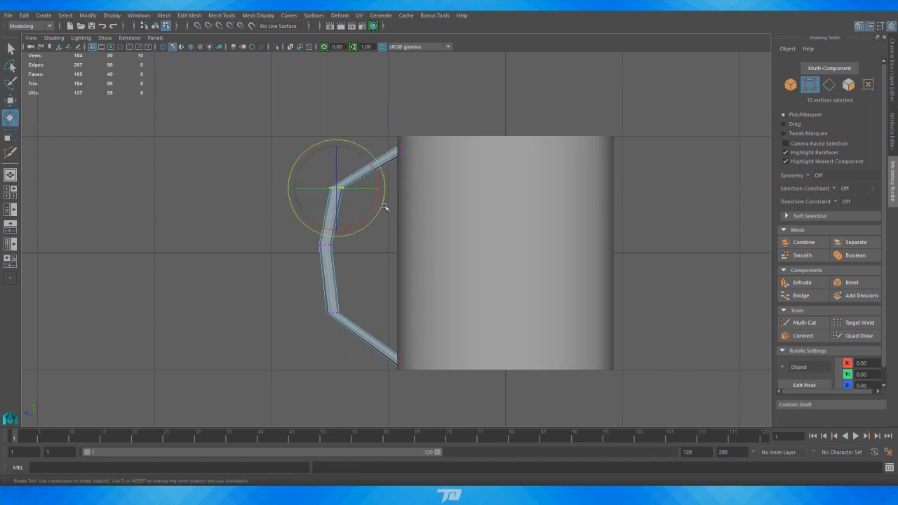
click(381, 213)
drag(342, 202, 372, 228)
drag(317, 331, 380, 289)
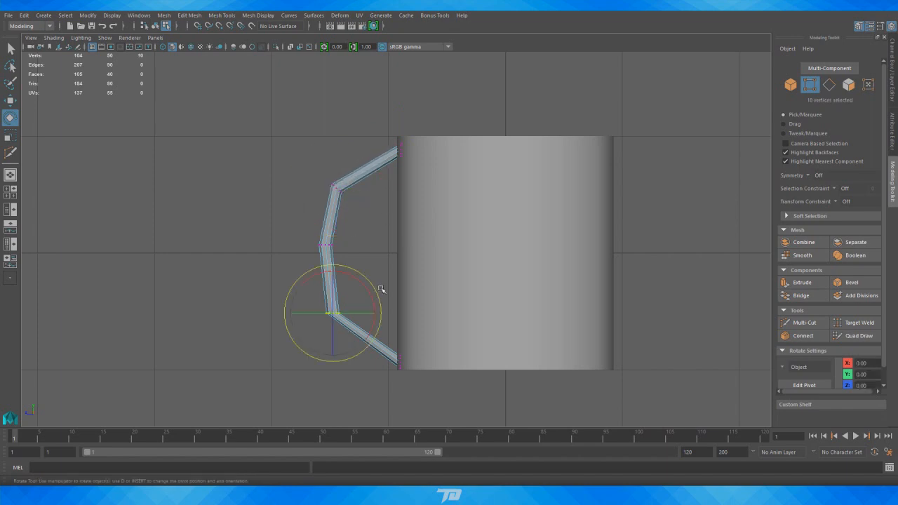
drag(384, 321, 388, 281)
- Return to object mode in the perspective view and soften all edges of the handle
key(space)
key(space)
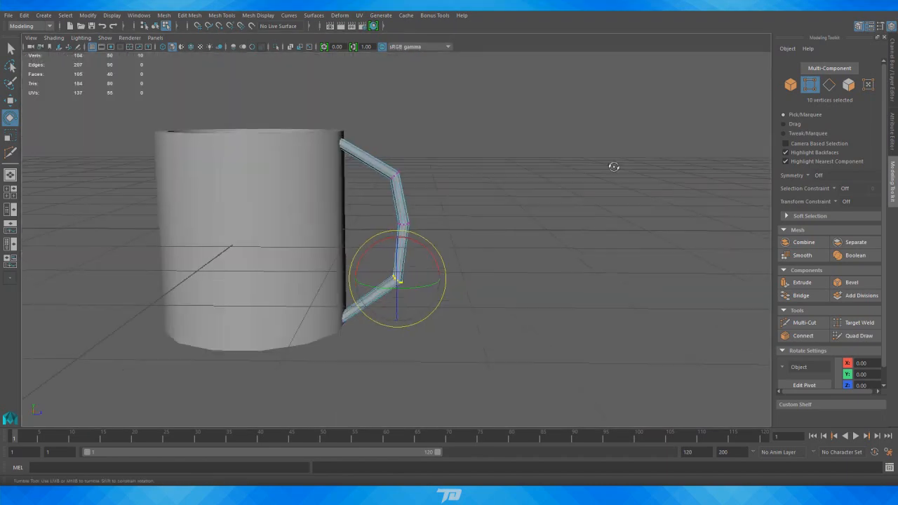
alt+drag(614, 166, 509, 148)
right_drag(516, 146, 547, 133)
alt+drag(480, 188, 517, 185)
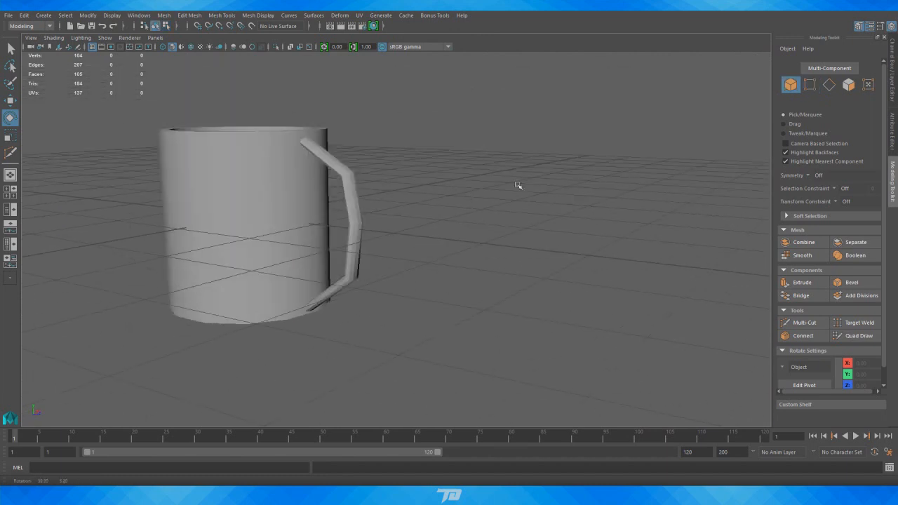
scroll(518, 185, up, 2)
click(346, 209)
alt+drag(457, 180, 515, 167)
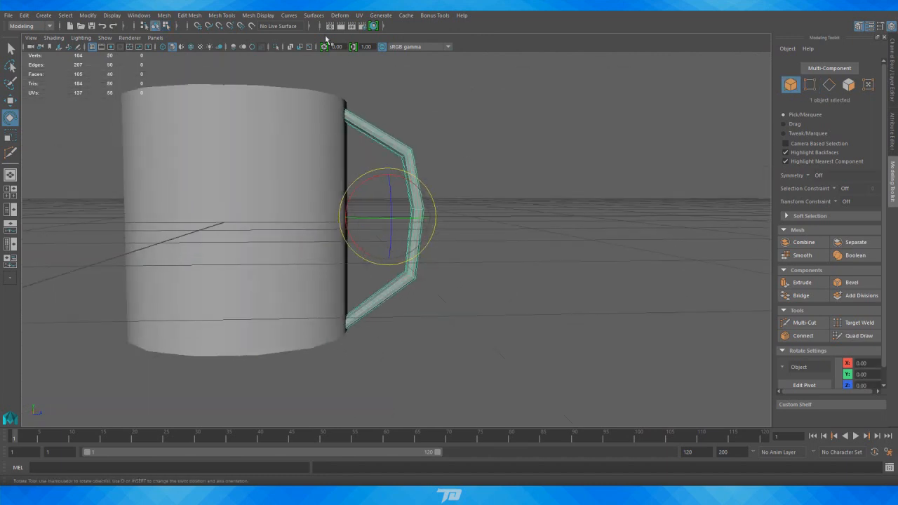
click(258, 14)
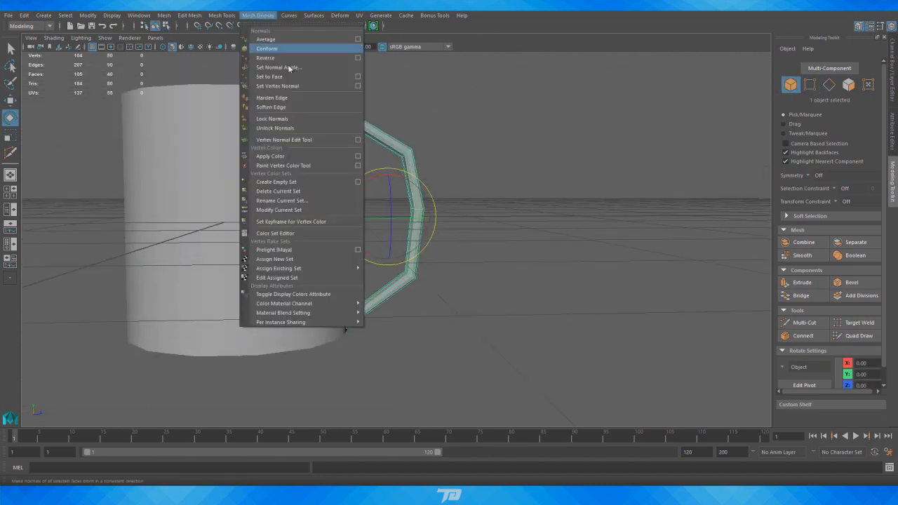
click(303, 105)
- Examine the handle's softened shading and its fit against the cup from several angles
click(469, 138)
alt+drag(516, 152, 368, 203)
alt+drag(443, 209, 296, 212)
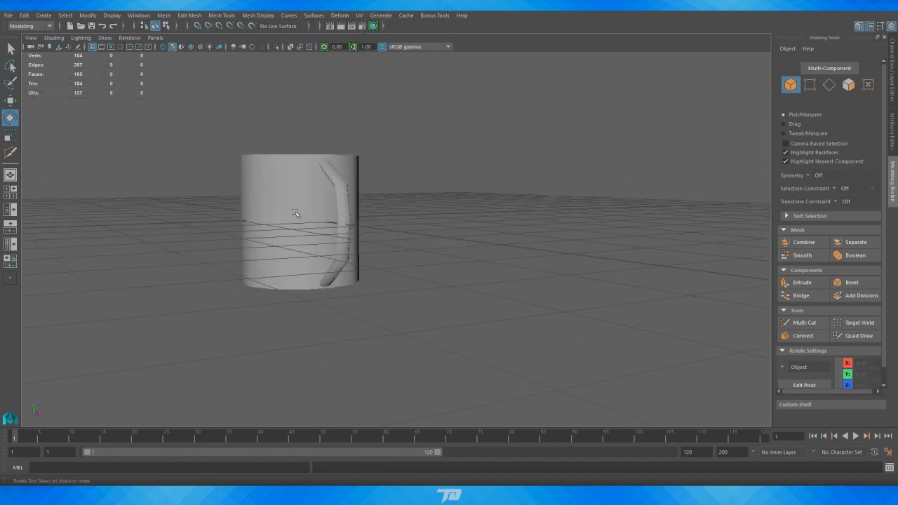
alt+right_drag(297, 213, 490, 203)
alt+drag(490, 204, 392, 224)
alt+right_drag(393, 224, 519, 228)
alt+middle_drag(519, 227, 619, 259)
alt+right_drag(619, 260, 640, 260)
- Scale the handle up along Z so that it reaches farther out from the cup
click(328, 174)
alt+right_drag(512, 221, 407, 235)
alt+drag(407, 235, 473, 243)
right_drag(388, 166, 390, 164)
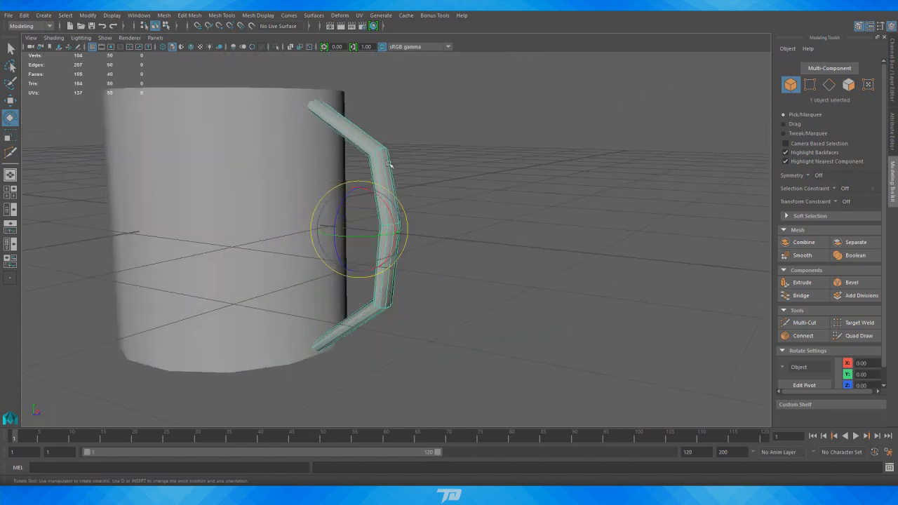
key(r)
mouse_move(496, 220)
alt+mouse_down()
mouse_move(404, 219)
mouse_move(546, 222)
mouse_move(496, 225)
alt+mouse_up()
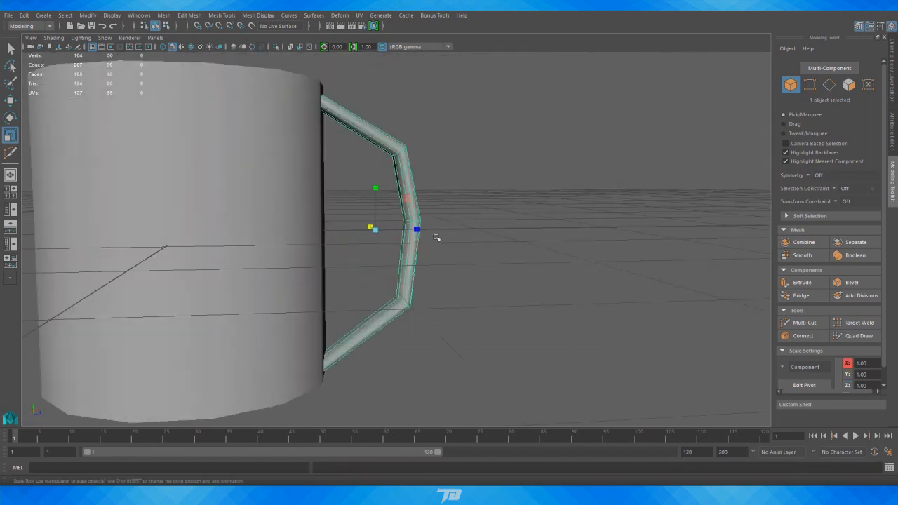
drag(417, 228, 491, 249)
- Move the upper bend's vertices to about Y 0.63, Z 1.48 and the lower bend's vertices to about Y -0.60, Z 1.62
right_click(429, 158)
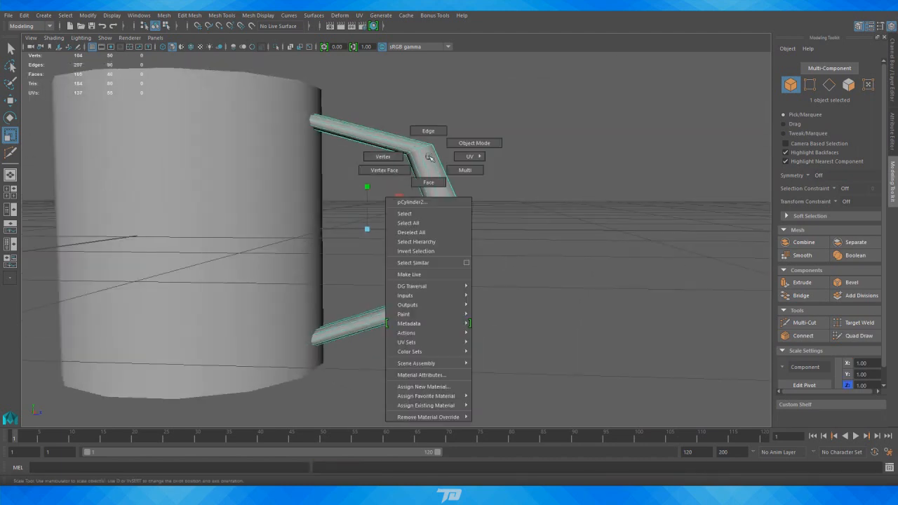
right_drag(429, 157, 388, 149)
drag(383, 174, 430, 115)
key(w)
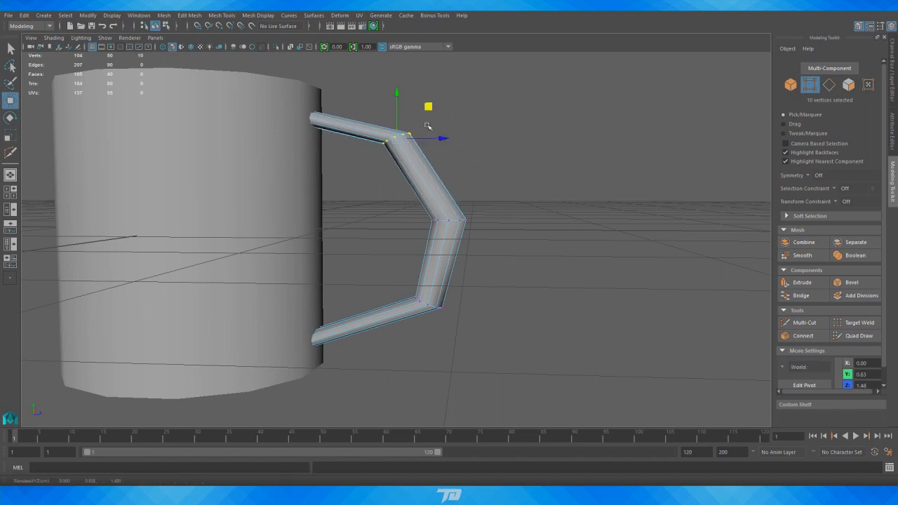
drag(376, 264, 456, 343)
drag(461, 271, 447, 283)
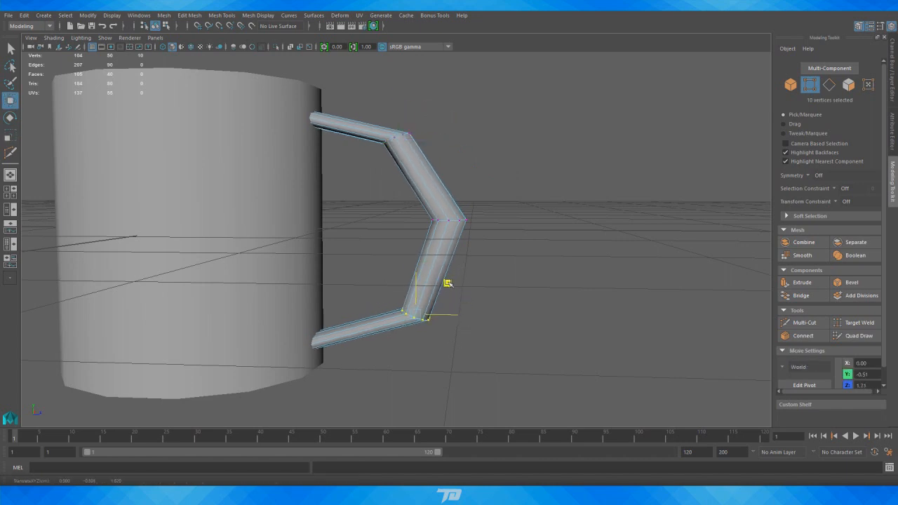
- Move the handle's middle vertex row toward the cup to about Y 0.07, Z 1.70
alt+drag(432, 339, 515, 300)
alt+right_drag(515, 301, 397, 315)
alt+drag(397, 315, 228, 298)
alt+right_drag(393, 309, 526, 317)
drag(280, 263, 389, 205)
drag(315, 189, 333, 194)
alt+drag(469, 247, 450, 265)
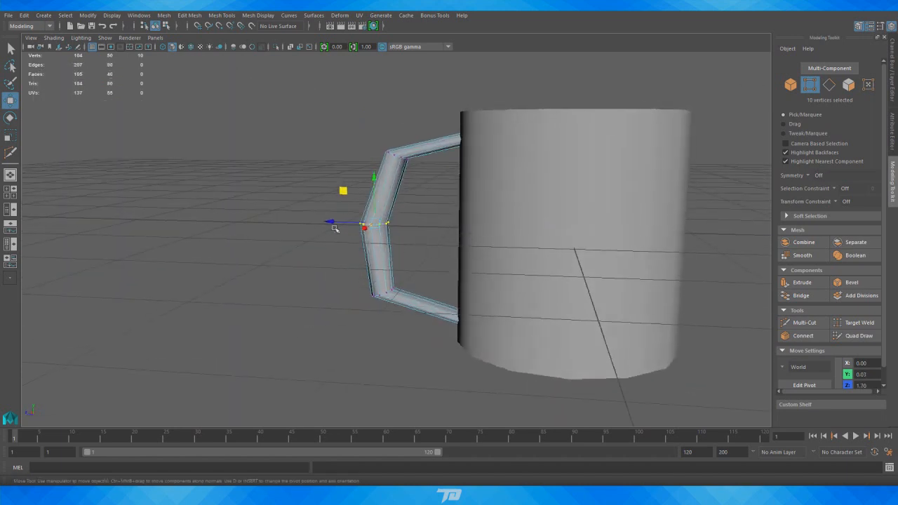
- Insert two edge loops around the handle with Multi-Cut, one above and one below the middle row
click(802, 322)
alt+drag(515, 280, 508, 251)
alt+right_drag(508, 251, 440, 209)
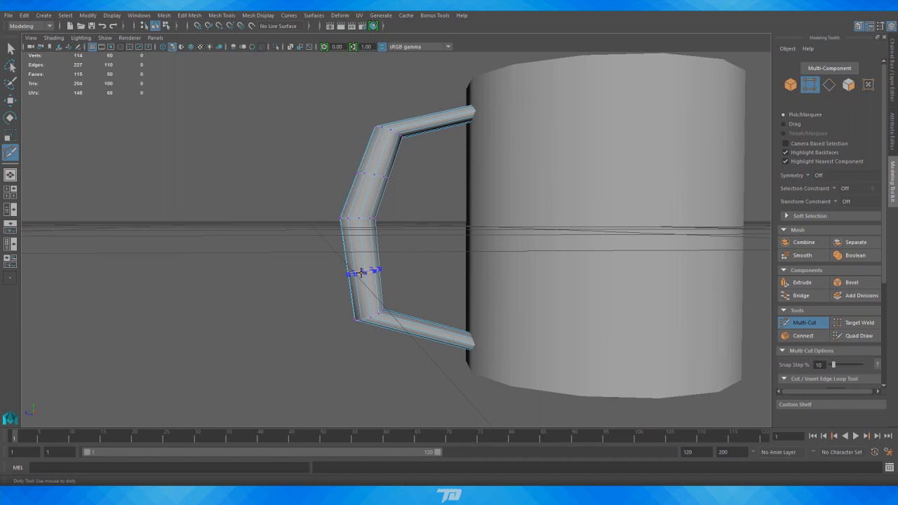
key(w)
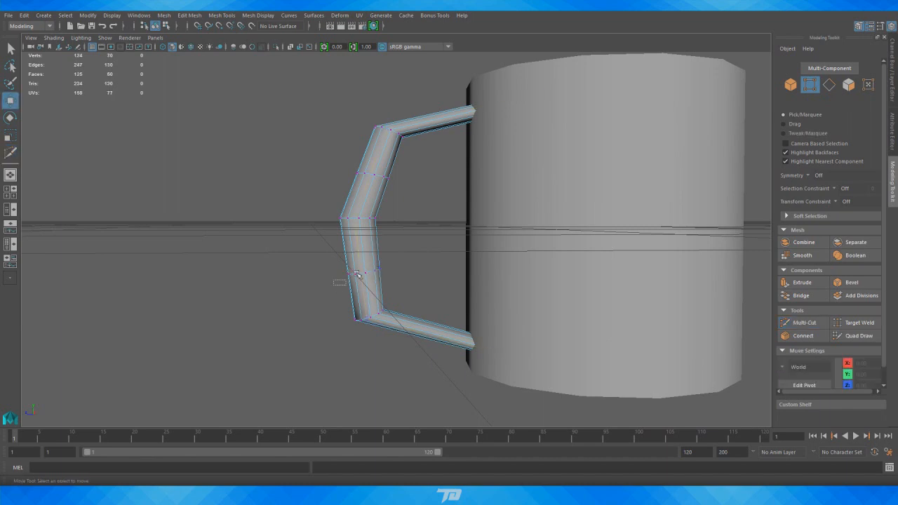
- Move the new lower loop outward, raise the upper bend, and lower the bottom bend to about Y -0.75, Z 1.53 to round the handle
drag(338, 282, 393, 253)
middle_drag(331, 241, 345, 300)
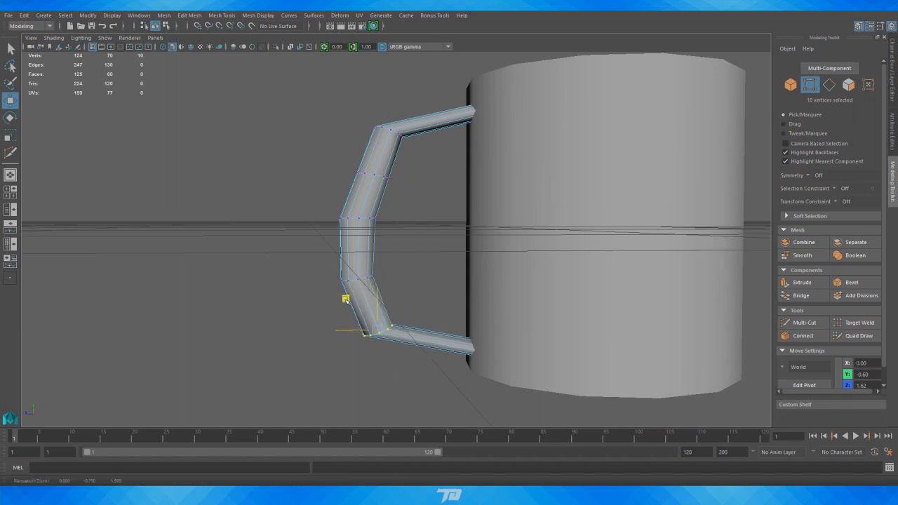
drag(360, 115, 424, 166)
drag(357, 100, 365, 87)
drag(346, 365, 404, 315)
drag(346, 302, 352, 310)
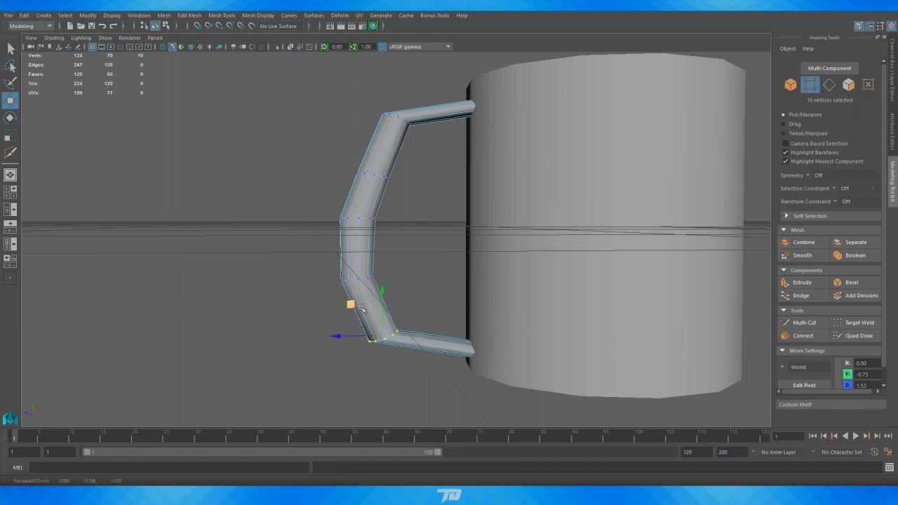
- Adjust both end rows of the handle together along Z so they meet the cup wall without protruding inside, and return to object mode
alt+drag(558, 336, 530, 330)
alt+right_drag(531, 330, 357, 388)
scroll(358, 391, up, 2)
drag(250, 390, 417, 94)
drag(339, 234, 505, 330)
drag(582, 406, 470, 155)
alt+drag(601, 284, 539, 259)
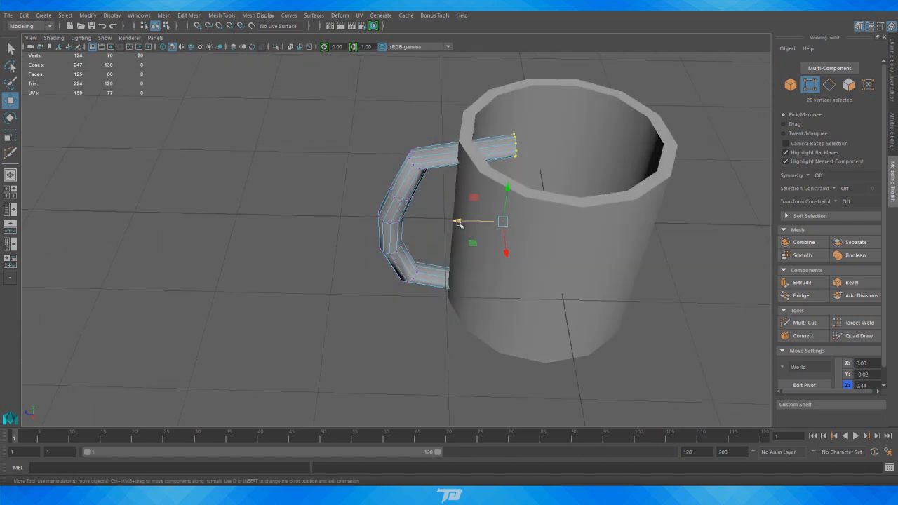
drag(457, 223, 421, 216)
alt+drag(416, 215, 398, 282)
right_click(574, 179)
click(614, 166)
scroll(399, 282, up, 3)
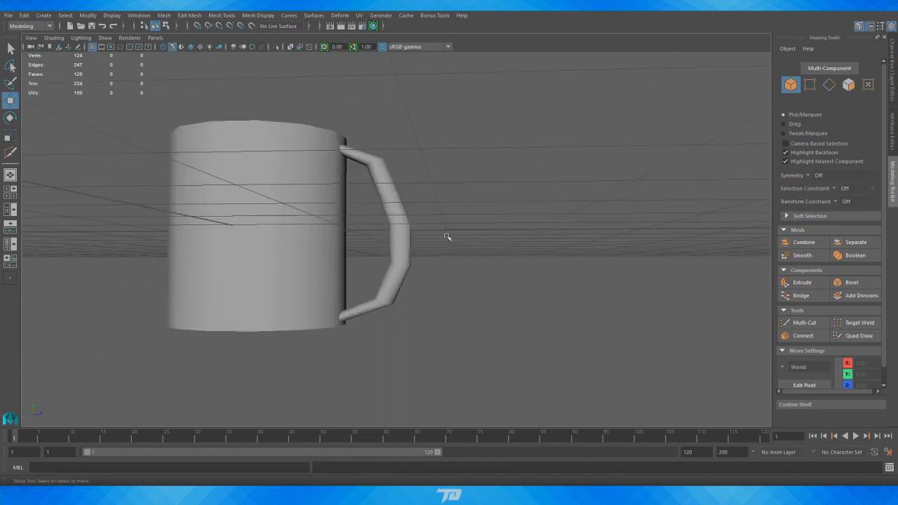
- Insert an edge loop below the handle's upper bend and move it and the row beneath it outward to smooth the curve
click(400, 208)
key(f)
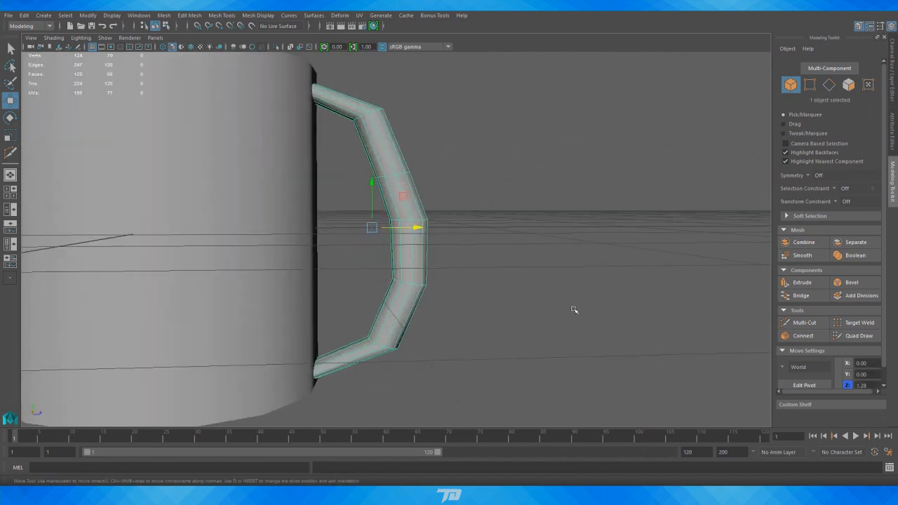
click(803, 322)
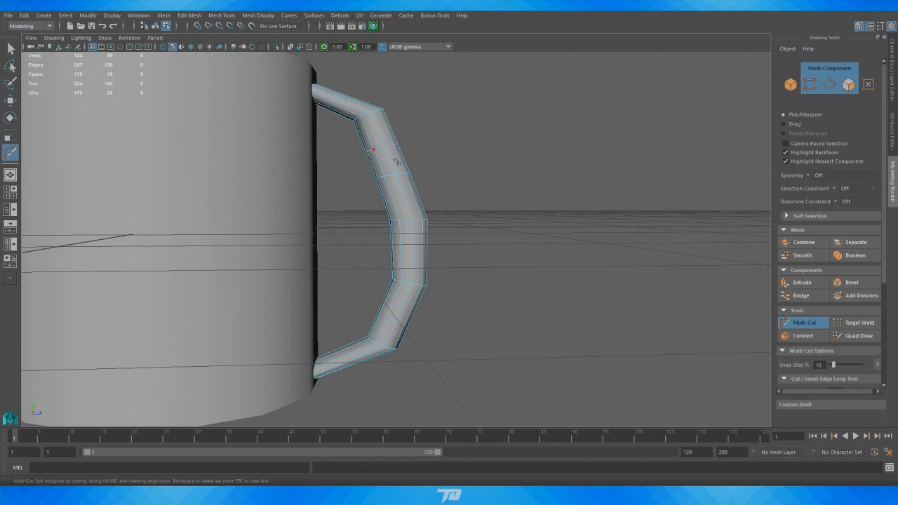
key(w)
right_drag(379, 159, 360, 161)
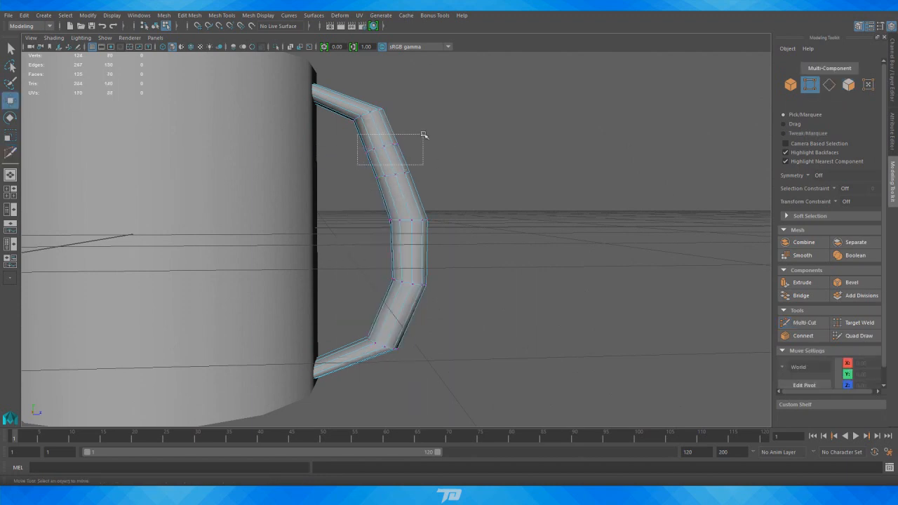
drag(423, 134, 440, 151)
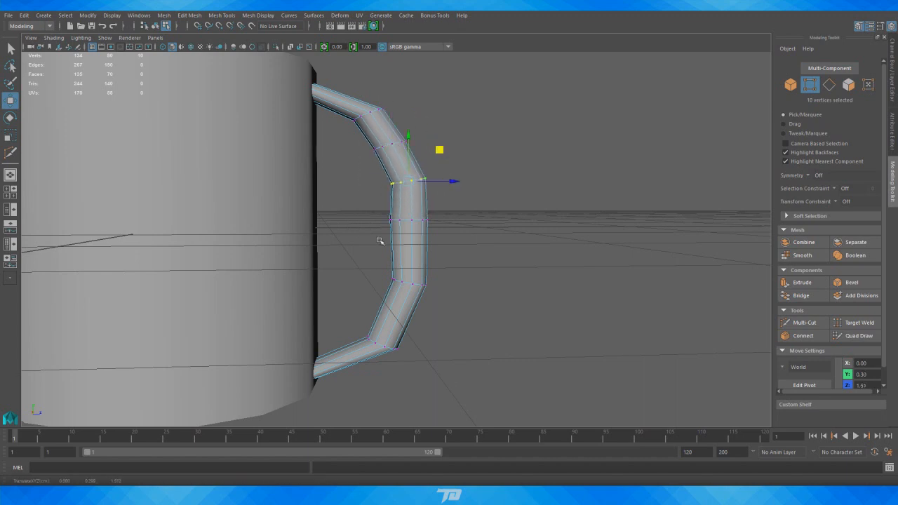
- Move the handle's middle row, the row below it and the bottom bend outward, placing the bend at about Y -0.69, Z 1.45
drag(443, 194, 450, 198)
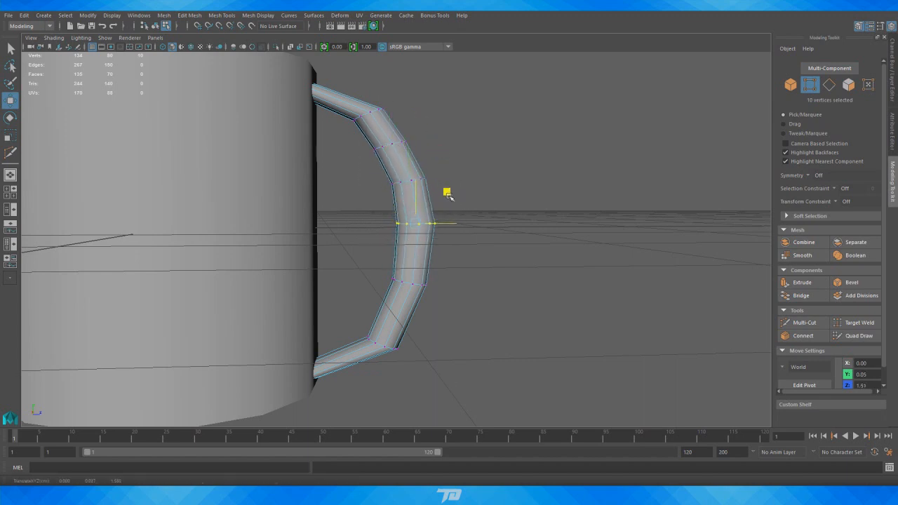
drag(441, 251, 449, 251)
drag(413, 310, 431, 302)
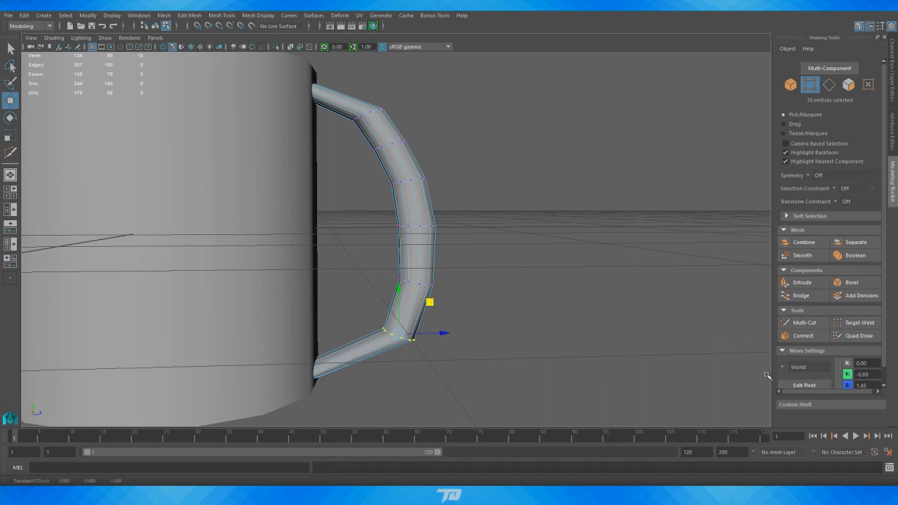
- Insert an edge loop between the handle's bottom bend and the cup, lower it to about Y -0.84, Z 1.21, and return to object mode
click(800, 321)
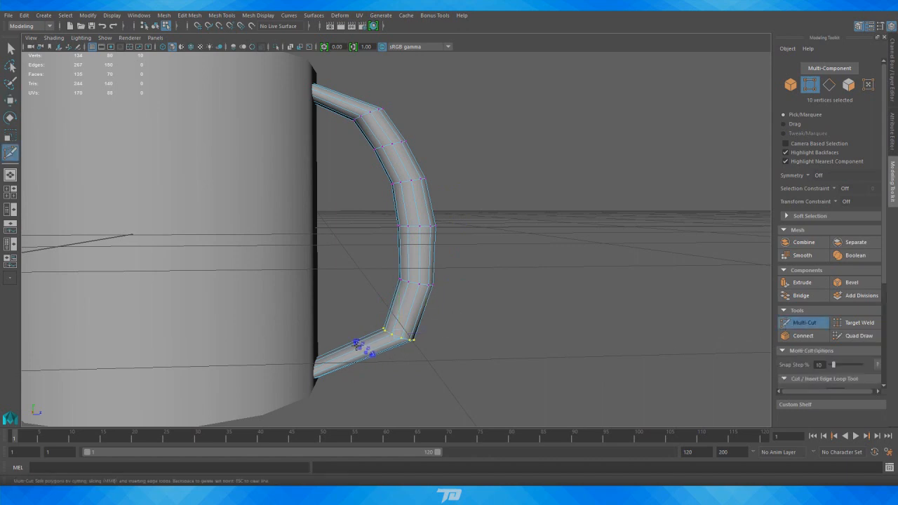
key(w)
drag(341, 328, 385, 373)
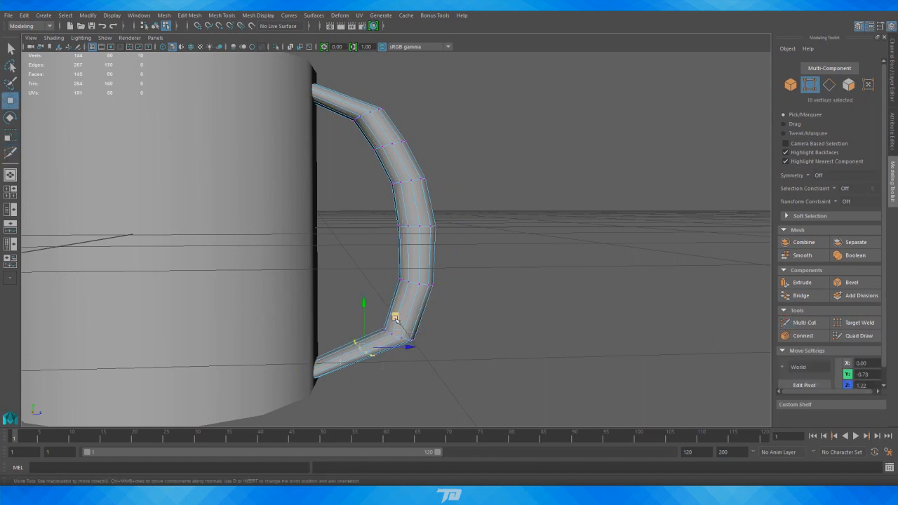
drag(395, 318, 396, 323)
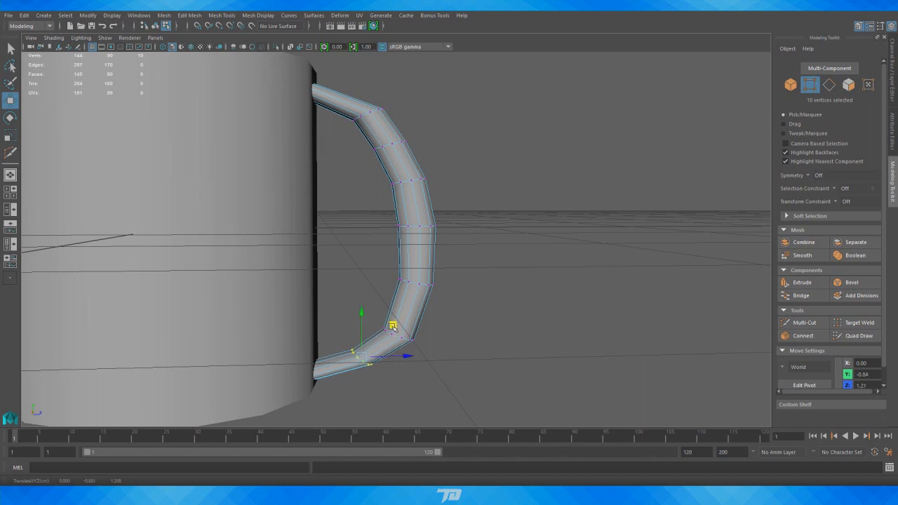
scroll(393, 327, down, 5)
right_drag(533, 199, 576, 187)
- Examine the handle's curve on the mug from the opposite side, from afar and up close
alt+drag(597, 183, 388, 197)
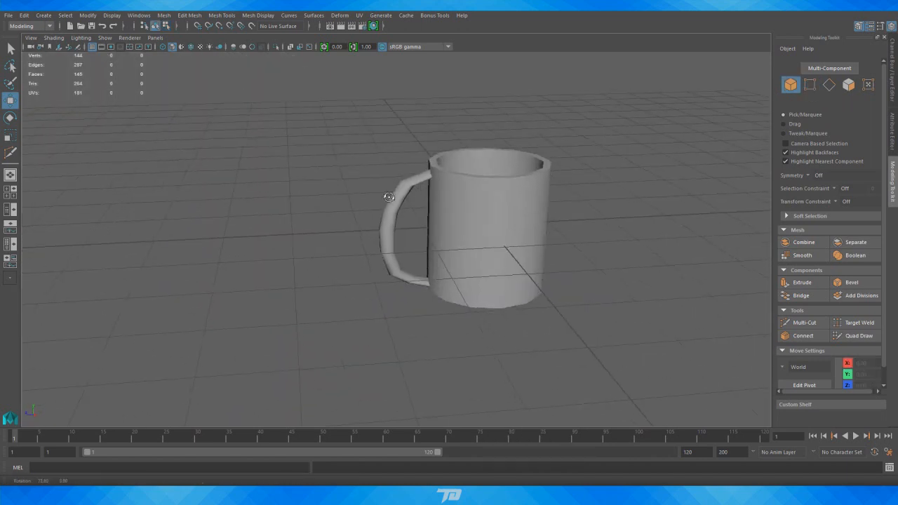
scroll(342, 268, down, 8)
alt+drag(342, 268, 282, 308)
scroll(281, 307, down, 4)
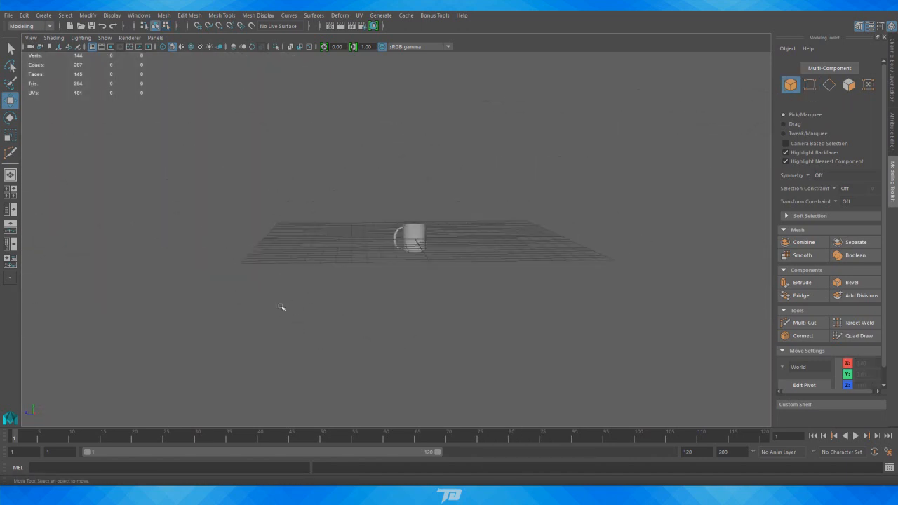
alt+drag(368, 312, 411, 315)
scroll(501, 274, up, 6)
alt+drag(501, 274, 470, 245)
scroll(513, 278, up, 8)
alt+middle_drag(521, 167, 483, 251)
scroll(409, 248, up, 4)
- Select the four inner edges at the handle's upper bend and move them to about Y 0.68, Z 1.18 to even out the thickness
click(389, 242)
alt+drag(421, 287, 421, 258)
right_drag(420, 258, 407, 234)
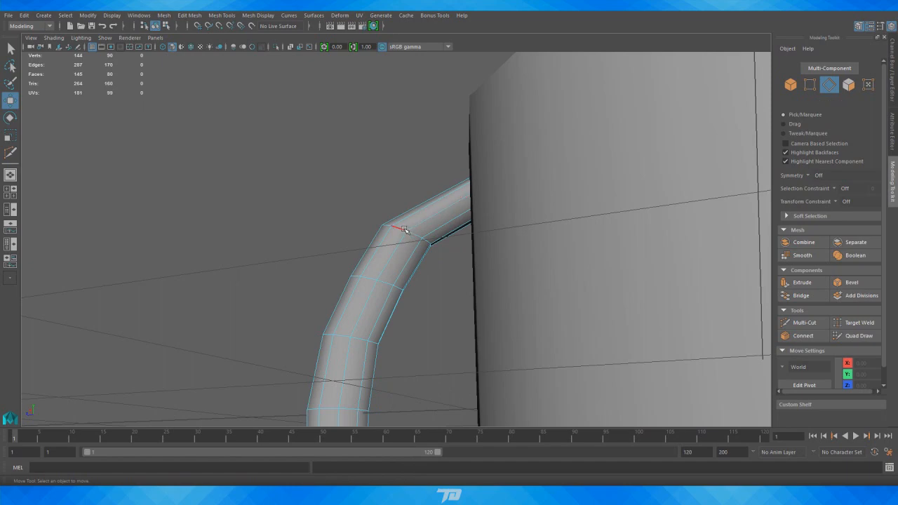
click(404, 230)
shift+click(425, 241)
alt+drag(427, 247, 696, 275)
alt+drag(501, 258, 436, 235)
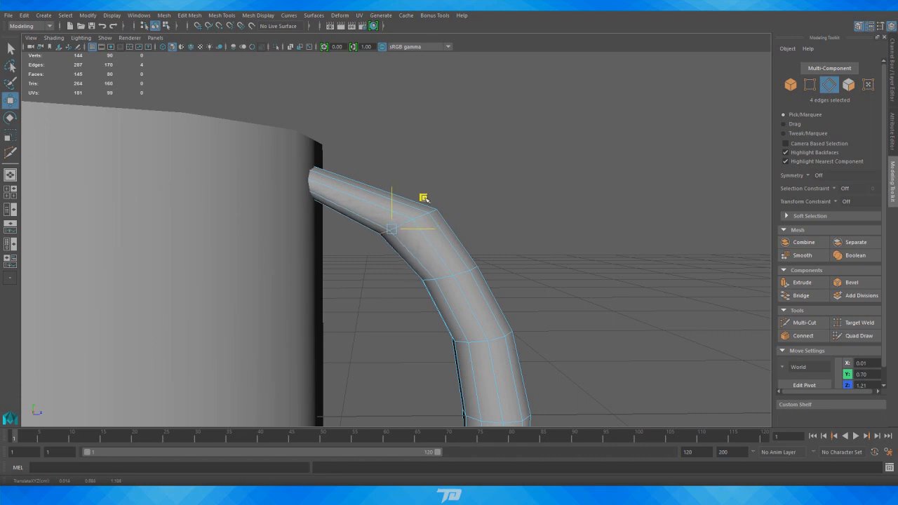
drag(425, 199, 422, 201)
- Select the four inner edges of the lowest loop on the handle, raise them slightly toward the cup, and return to object mode
alt+right_drag(258, 390, 379, 179)
alt+middle_drag(472, 265, 470, 129)
alt+drag(469, 137, 438, 257)
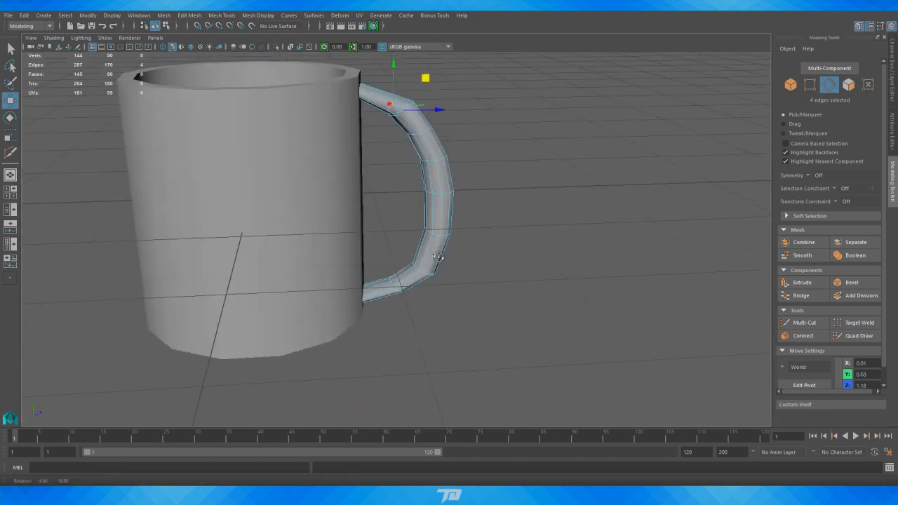
alt+right_drag(439, 257, 418, 313)
click(397, 329)
alt+drag(403, 333, 442, 356)
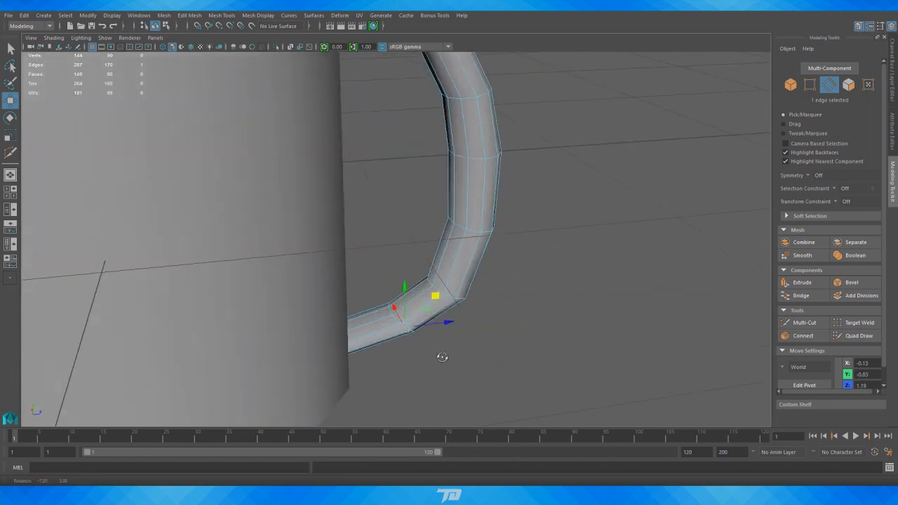
alt+right_drag(443, 356, 429, 375)
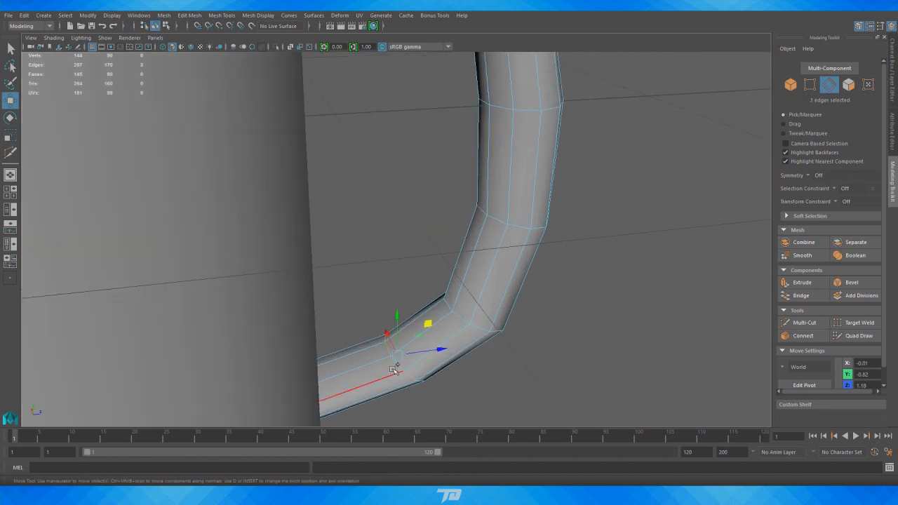
alt+drag(431, 396, 417, 381)
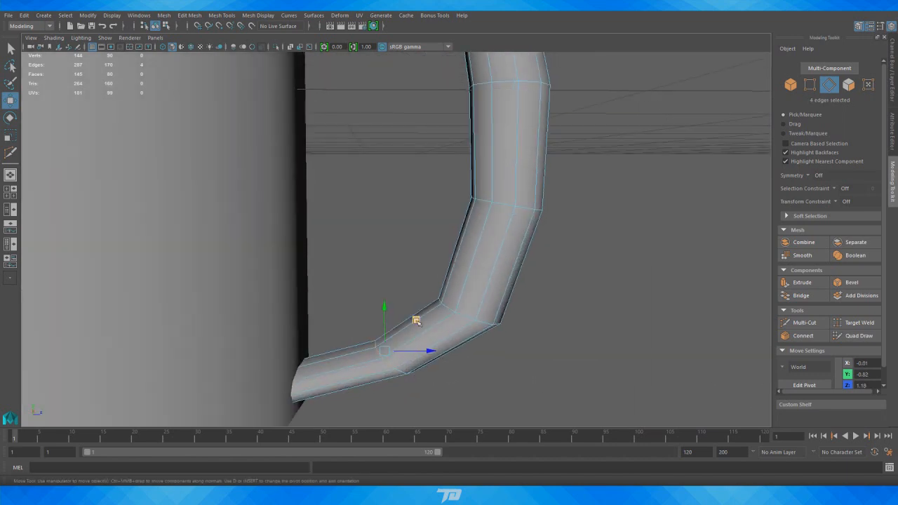
drag(416, 321, 410, 313)
alt+right_drag(543, 298, 522, 204)
right_drag(535, 139, 556, 133)
- Examine the mug's overall shape from below, the side and above
alt+right_drag(609, 141, 497, 189)
alt+drag(498, 190, 277, 205)
alt+right_drag(445, 238, 407, 206)
alt+drag(421, 261, 423, 220)
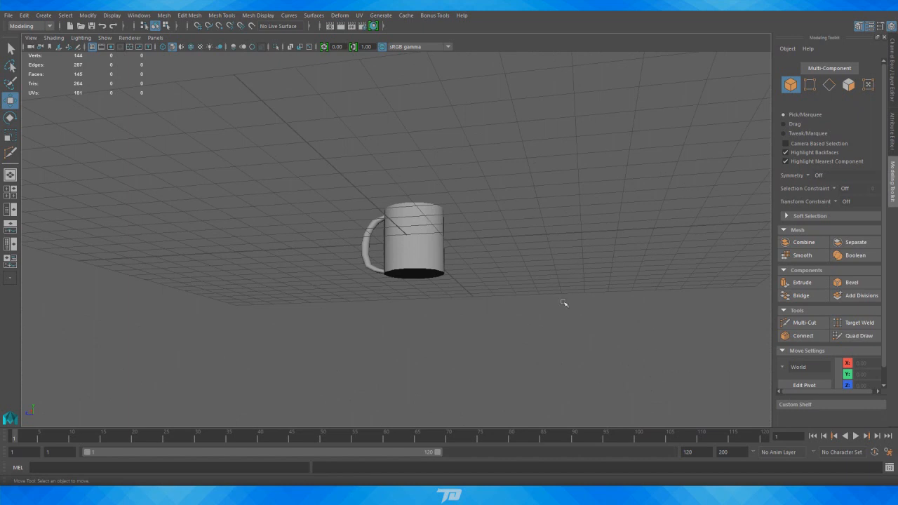
alt+drag(563, 303, 404, 268)
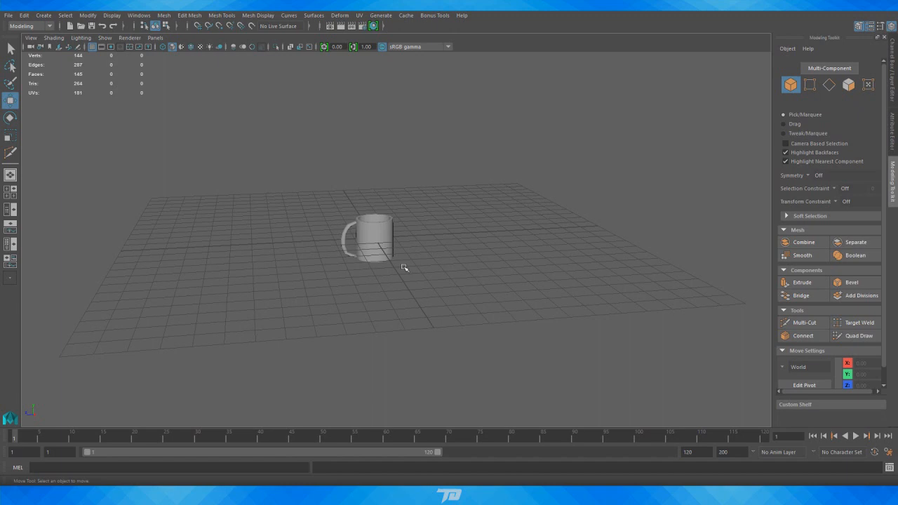
alt+drag(442, 254, 394, 241)
alt+right_drag(394, 241, 455, 256)
alt+drag(432, 230, 483, 252)
- Select the cup body and examine its bottom, rim and interior
right_drag(520, 173, 520, 200)
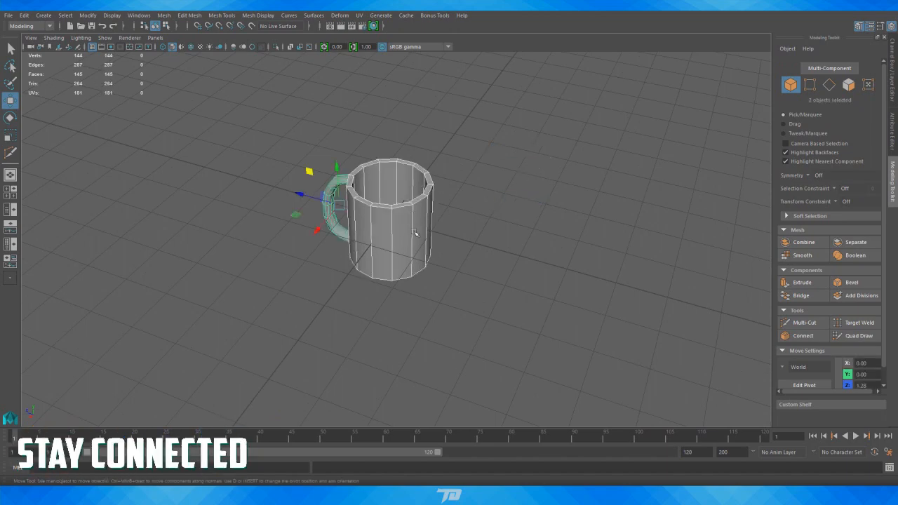
alt+drag(481, 235, 540, 218)
alt+right_drag(540, 219, 681, 237)
right_drag(363, 188, 408, 175)
alt+drag(492, 225, 457, 207)
scroll(421, 211, up, 3)
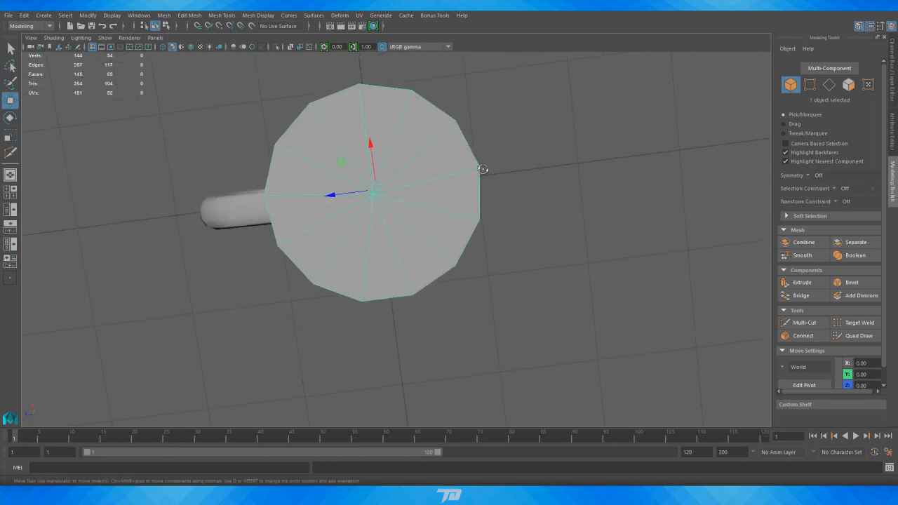
alt+drag(482, 169, 291, 214)
alt+drag(249, 175, 372, 205)
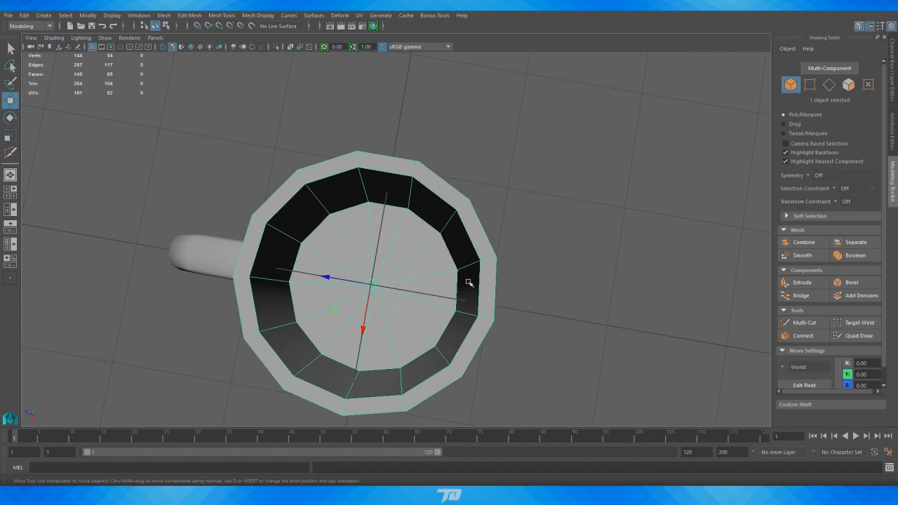
alt+drag(469, 282, 566, 211)
scroll(547, 215, down, 5)
alt+drag(476, 210, 456, 193)
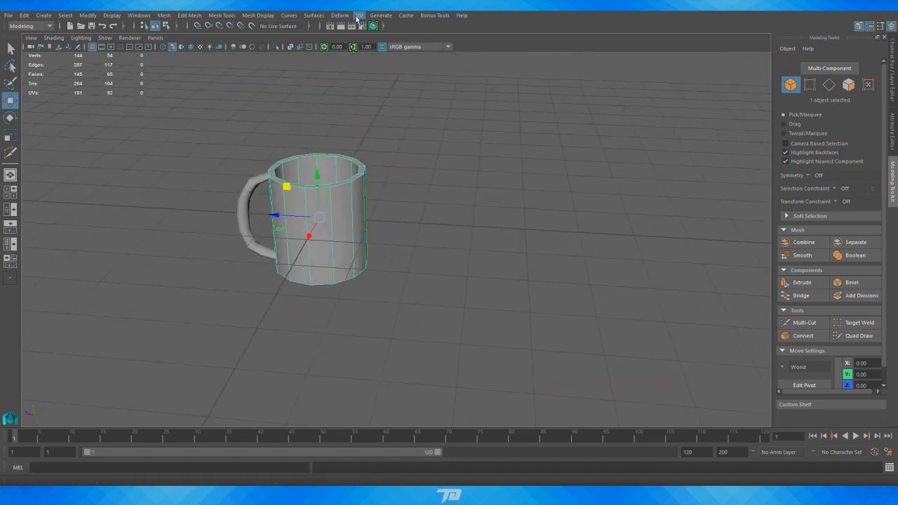
- Open the UV Editor for the cup, frame its whole UV layout and turn off the background image
click(359, 15)
click(382, 39)
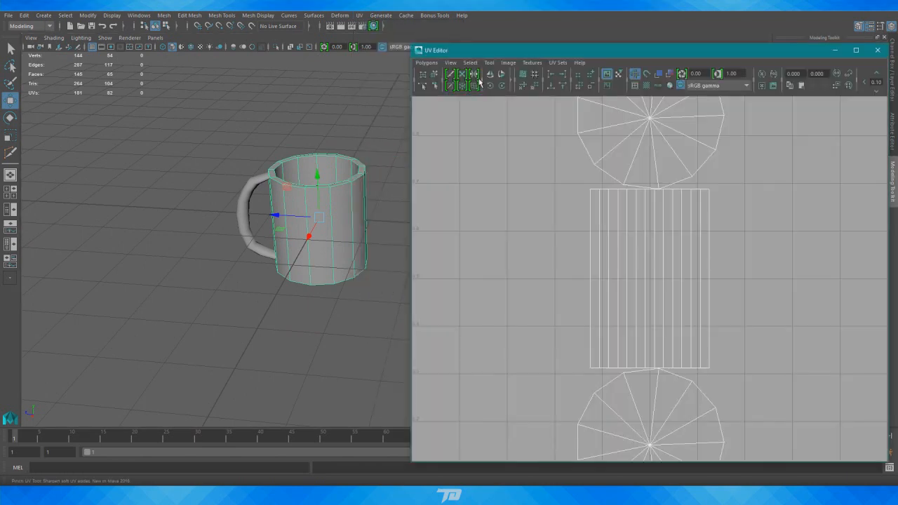
scroll(654, 258, down, 4)
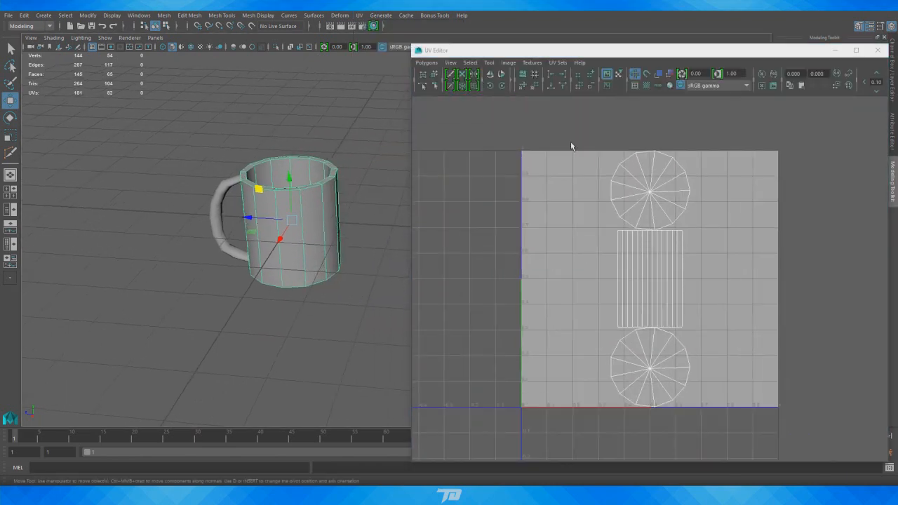
click(607, 75)
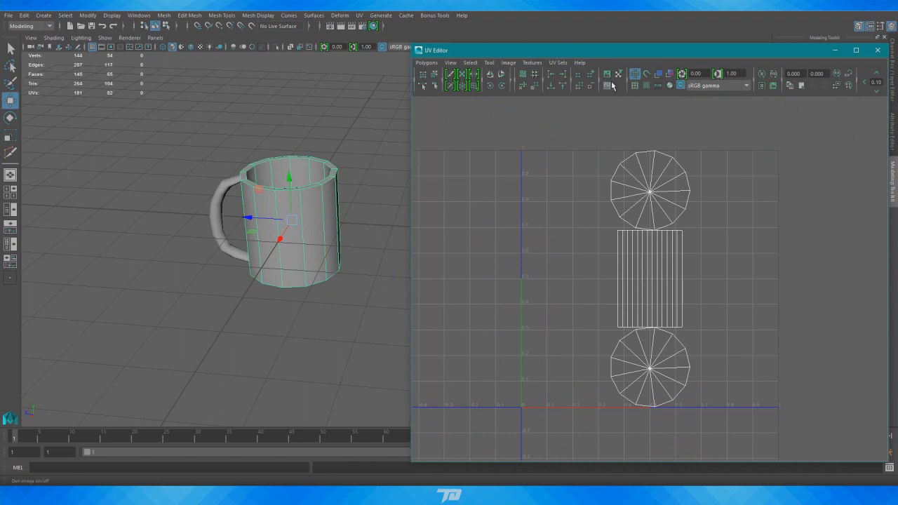
- Apply an automatic UV projection to the cup with 6 planes, optimized for fewer pieces, and close the projection options
alt+middle_drag(313, 228, 316, 248)
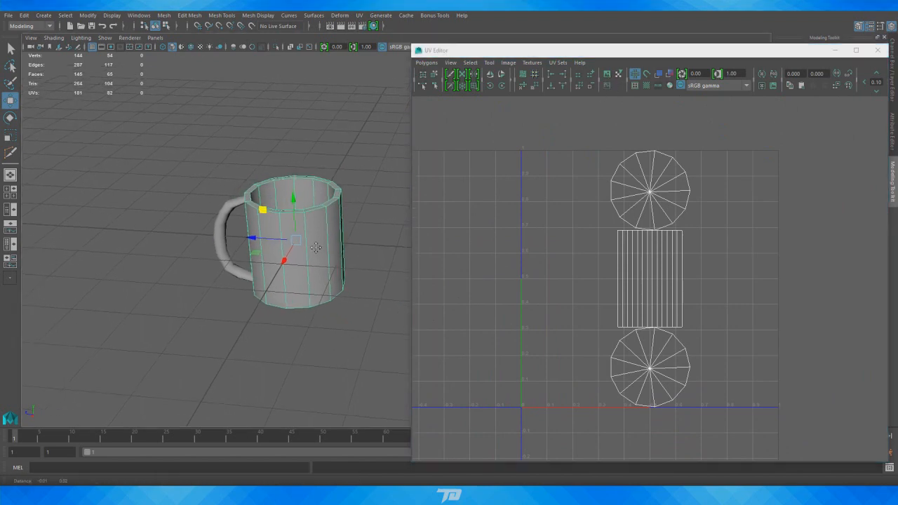
alt+right_drag(252, 170, 295, 176)
alt+drag(295, 204, 308, 184)
alt+middle_drag(314, 203, 303, 193)
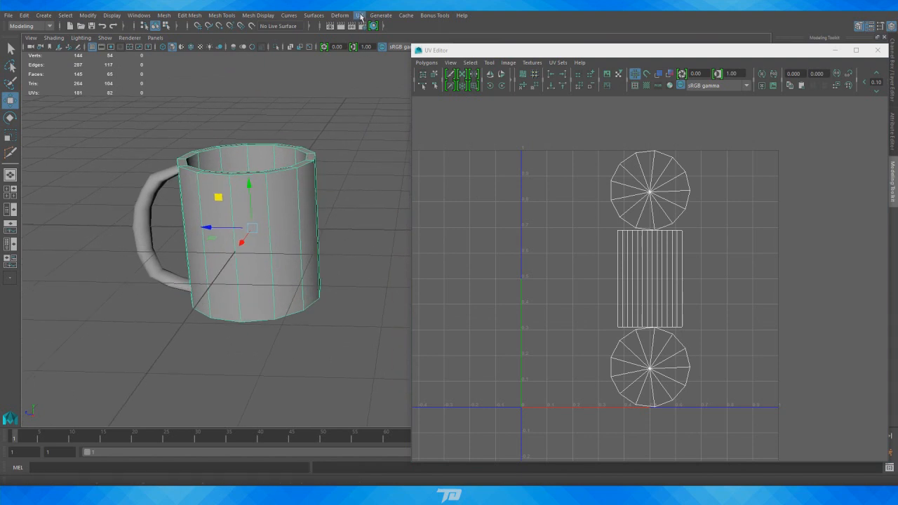
click(360, 16)
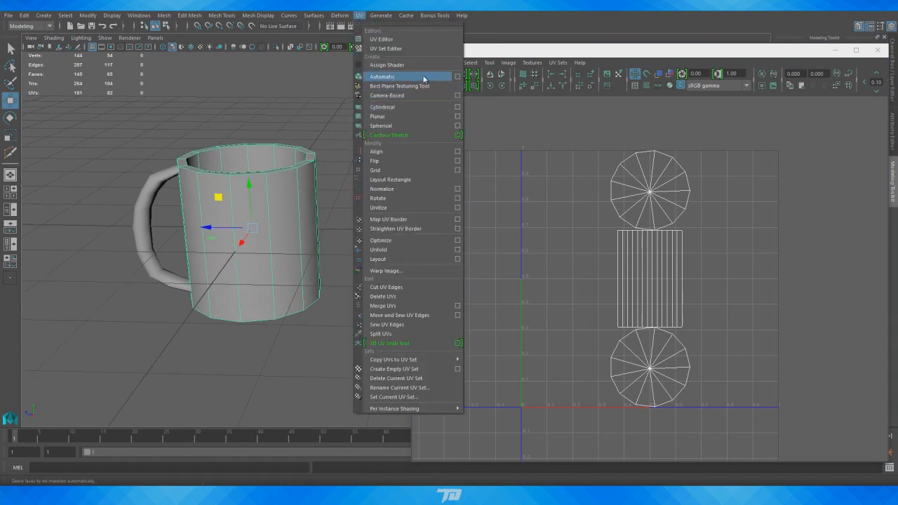
click(457, 76)
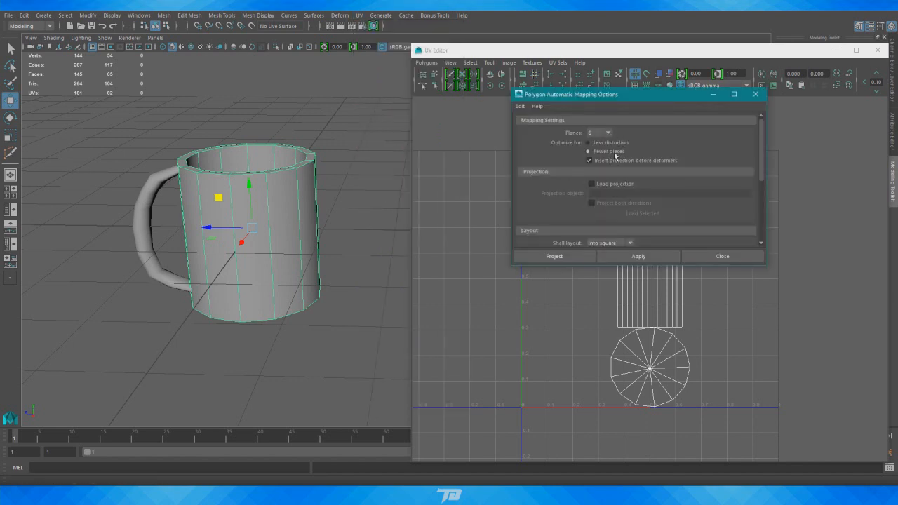
scroll(618, 160, down, 5)
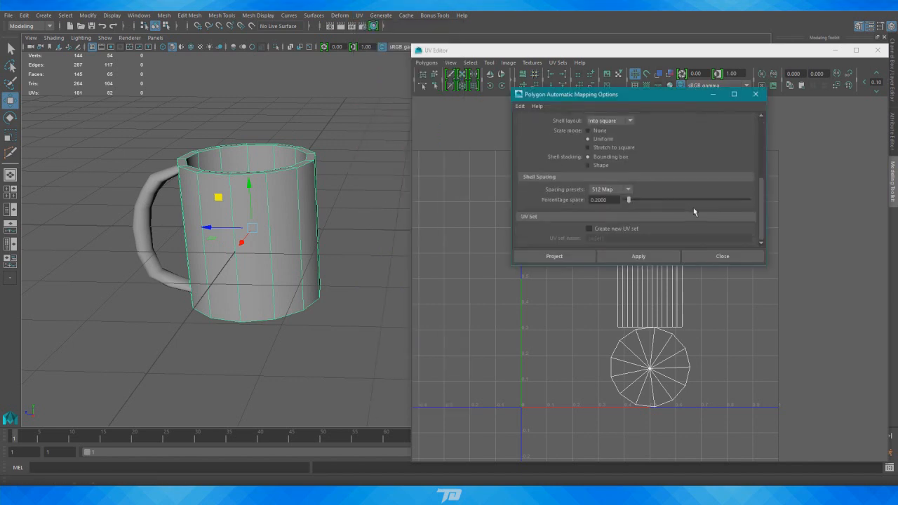
scroll(693, 211, up, 5)
click(624, 261)
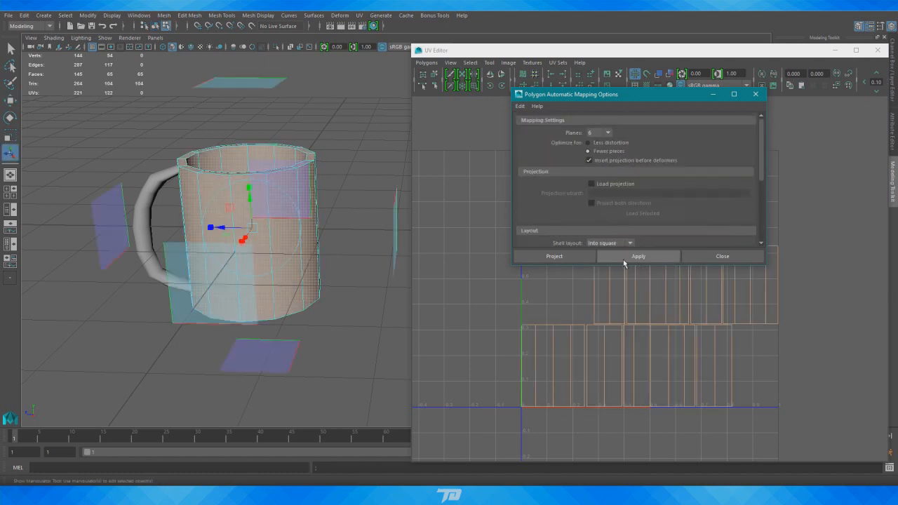
click(757, 94)
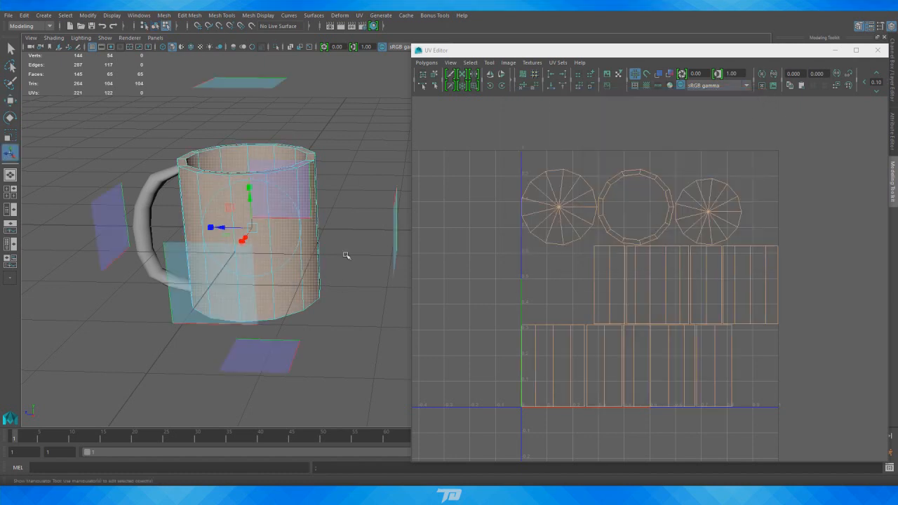
- Switch the UV Editor to shell selection and move the two-strip shell of the cup's inner wall outside the UV square
scroll(345, 255, down, 3)
scroll(330, 281, up, 4)
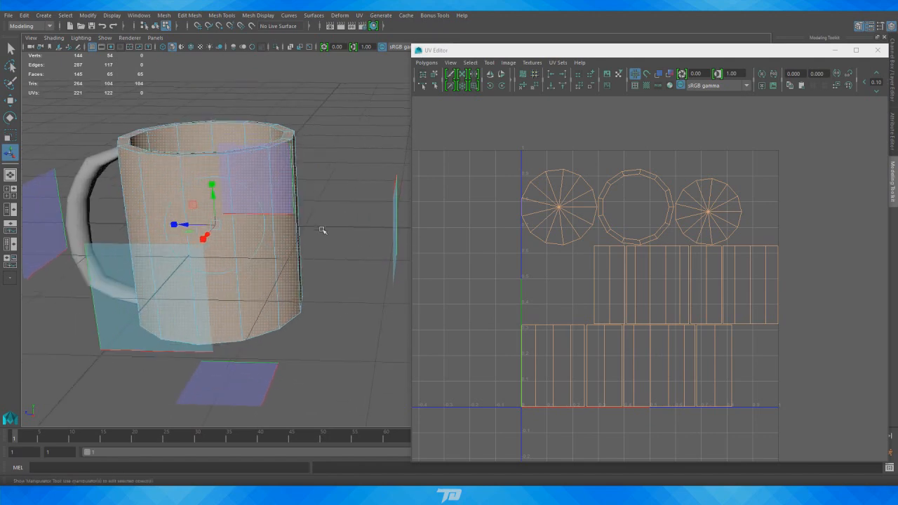
alt+drag(322, 231, 381, 254)
alt+middle_drag(381, 226, 324, 150)
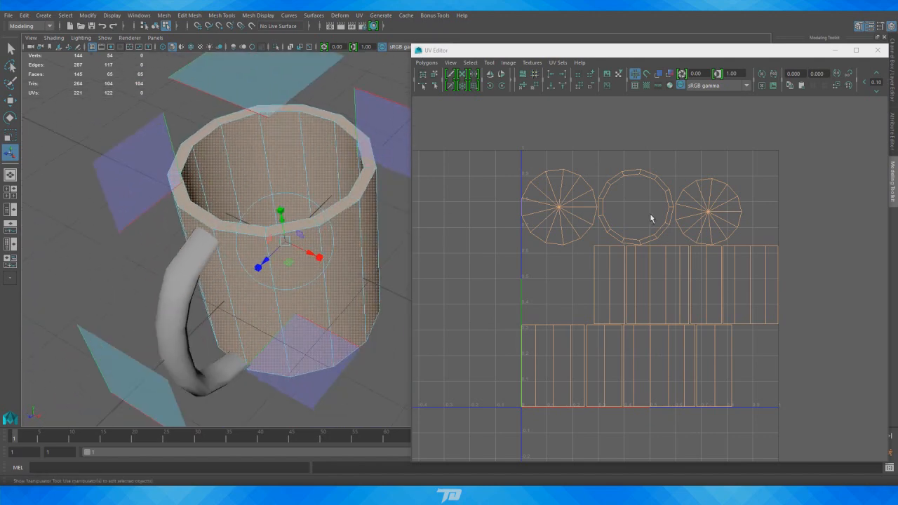
alt+drag(343, 247, 295, 238)
click(295, 240)
right_drag(635, 282, 596, 268)
click(636, 280)
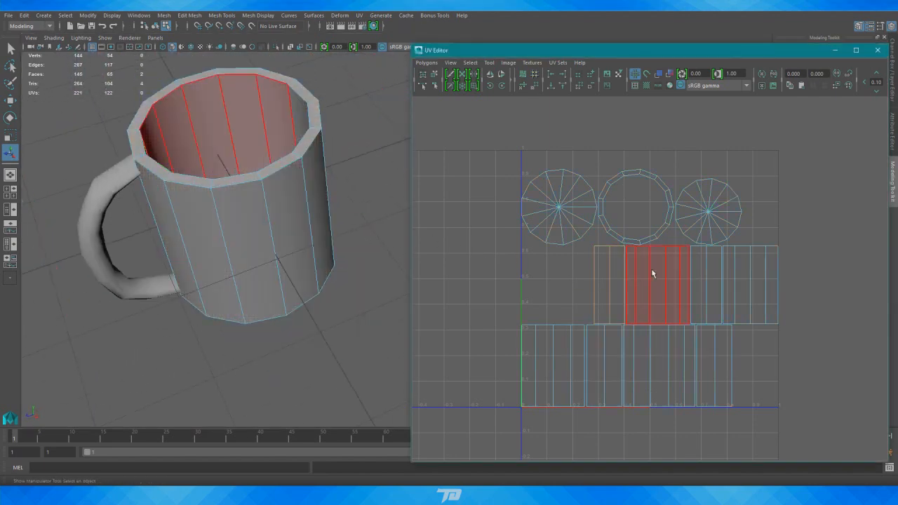
key(w)
drag(615, 288, 484, 291)
- Spread the UV shells of the cup's outer wall apart from each other around the UV square
click(547, 360)
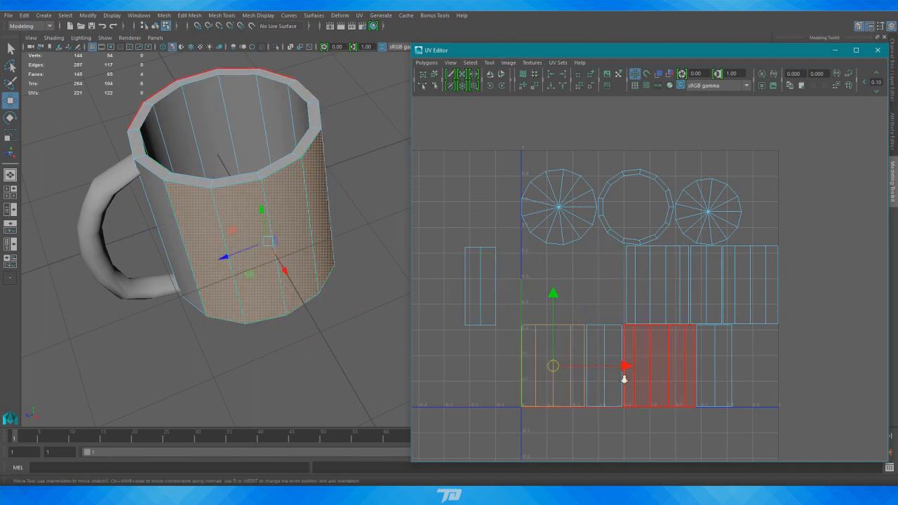
scroll(621, 376, down, 3)
drag(581, 345, 554, 375)
click(617, 344)
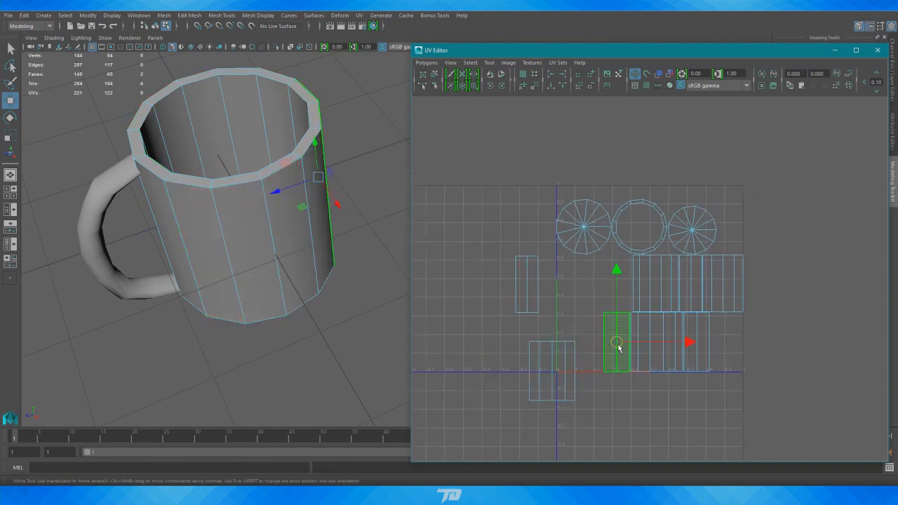
drag(617, 344, 600, 343)
click(656, 343)
drag(657, 344, 772, 359)
click(695, 341)
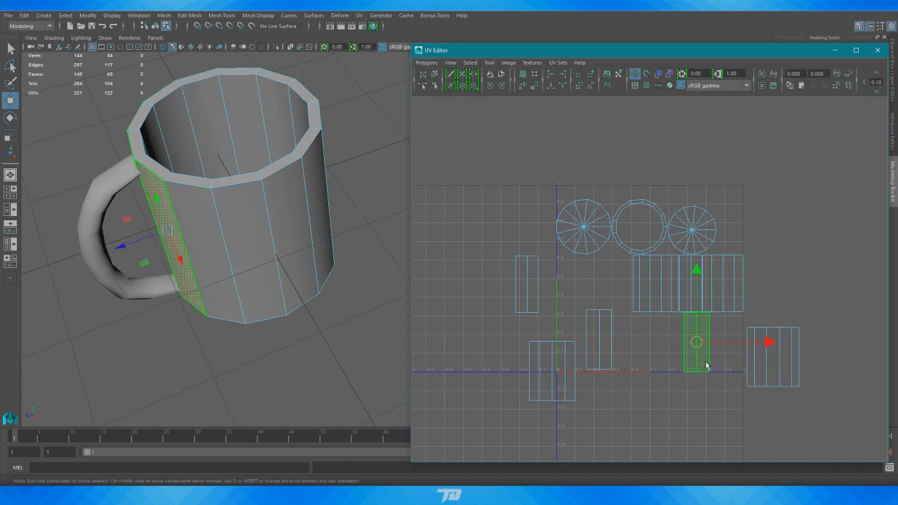
drag(695, 341, 694, 383)
- Switch to face selection, pick the outer wall faces behind the handle, and examine where they lie in the UV layout
click(648, 295)
alt+drag(289, 298, 303, 228)
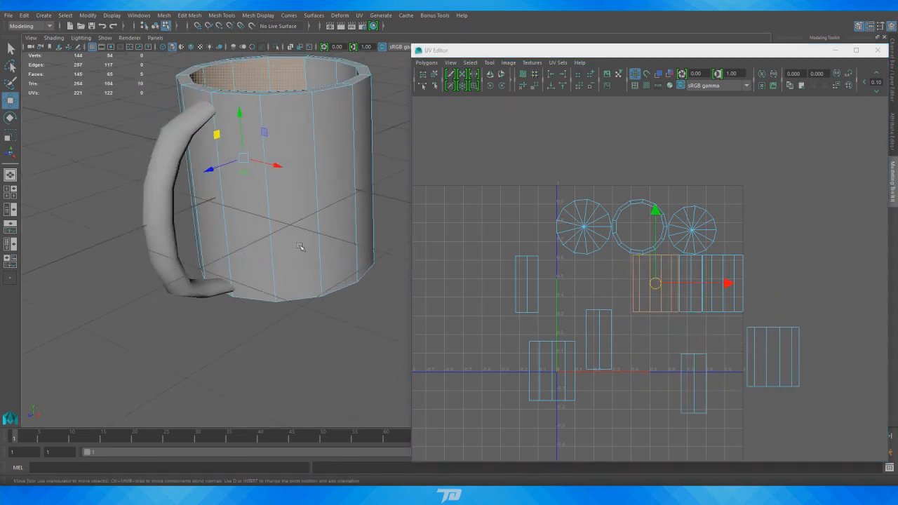
right_drag(265, 209, 262, 197)
right_drag(269, 233, 270, 230)
click(215, 201)
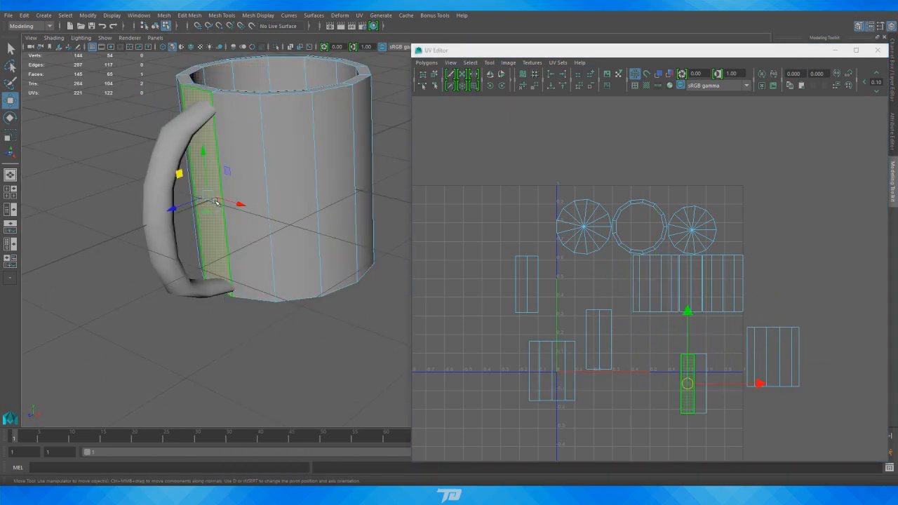
alt+right_drag(687, 383, 727, 369)
alt+middle_drag(687, 384, 624, 289)
alt+right_drag(624, 289, 648, 284)
alt+drag(283, 204, 340, 196)
alt+right_drag(340, 196, 305, 184)
click(305, 183)
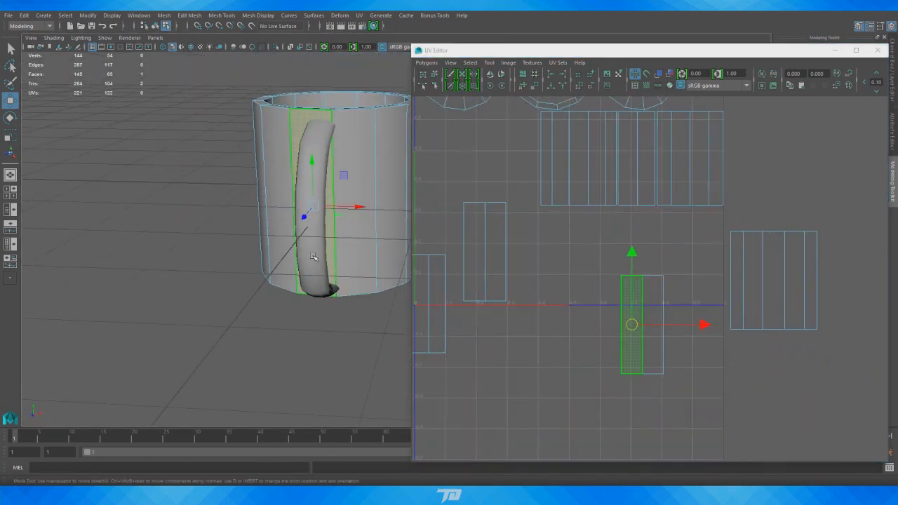
alt+drag(313, 257, 343, 192)
alt+right_drag(343, 192, 277, 259)
alt+middle_drag(277, 273, 207, 201)
alt+right_drag(207, 200, 206, 275)
alt+drag(207, 274, 238, 258)
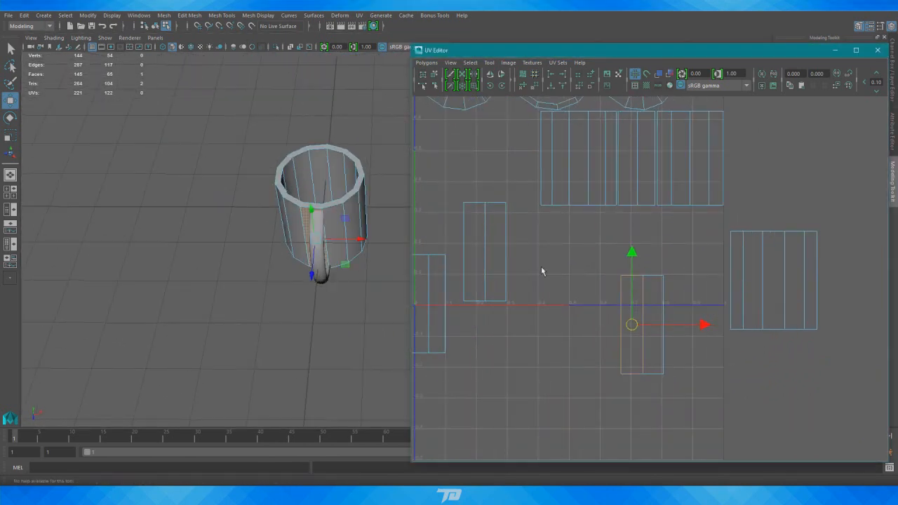
alt+drag(344, 264, 209, 231)
alt+right_drag(210, 231, 302, 214)
alt+middle_drag(302, 213, 280, 265)
alt+drag(280, 265, 242, 225)
alt+right_drag(252, 230, 314, 227)
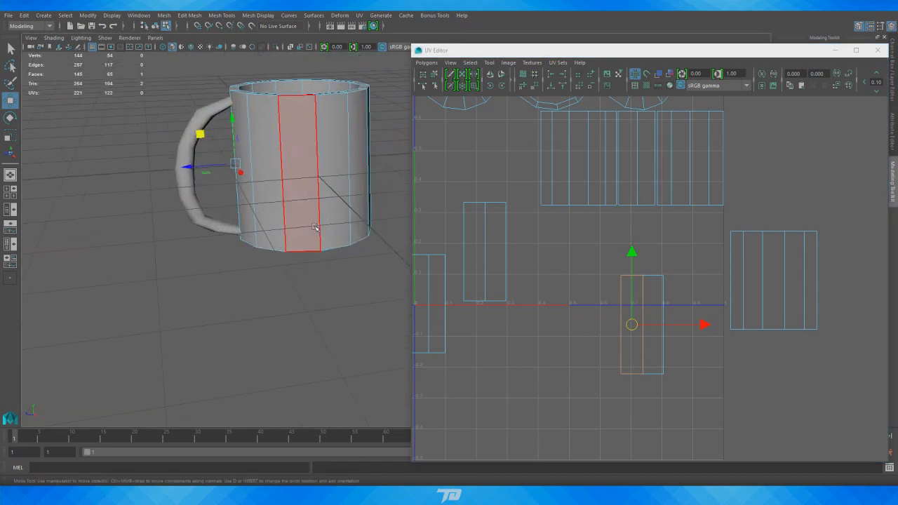
- Select the full ring of outer wall faces around the cup and check the selection from all sides
right_drag(299, 181, 294, 212)
click(305, 194)
shift+click(329, 171)
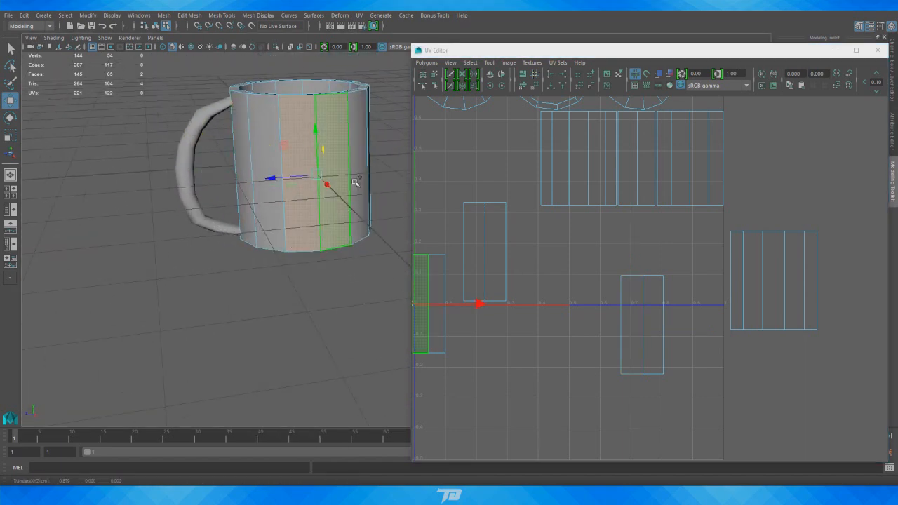
alt+drag(355, 182, 374, 195)
click(244, 135)
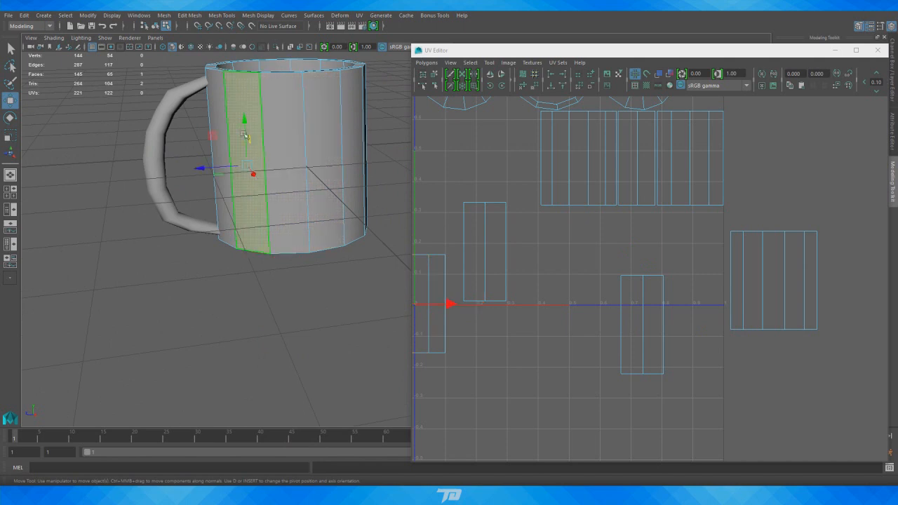
shift+double_click(282, 125)
alt+right_drag(242, 205, 115, 200)
alt+drag(205, 196, 150, 170)
alt+middle_drag(150, 162, 66, 166)
alt+drag(66, 165, 146, 173)
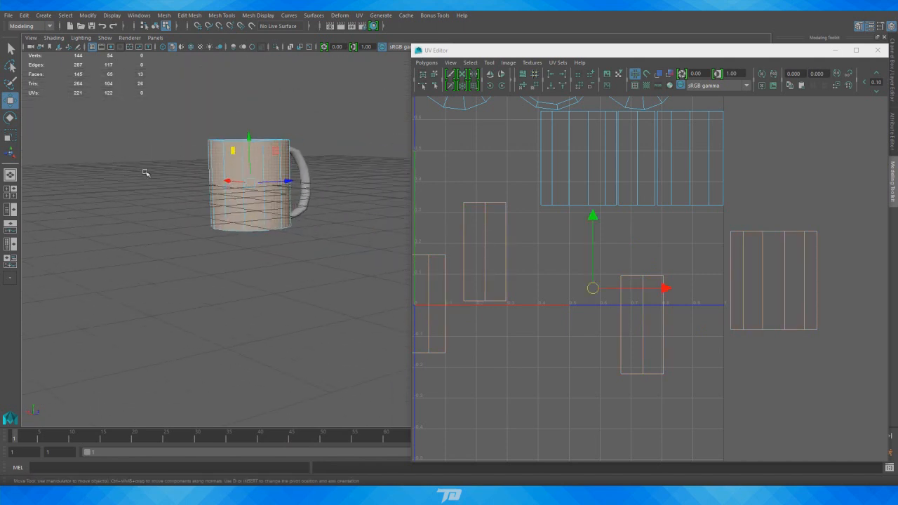
alt+right_drag(146, 172, 218, 171)
alt+drag(217, 171, 305, 169)
alt+middle_drag(304, 169, 262, 73)
alt+right_drag(262, 73, 156, 137)
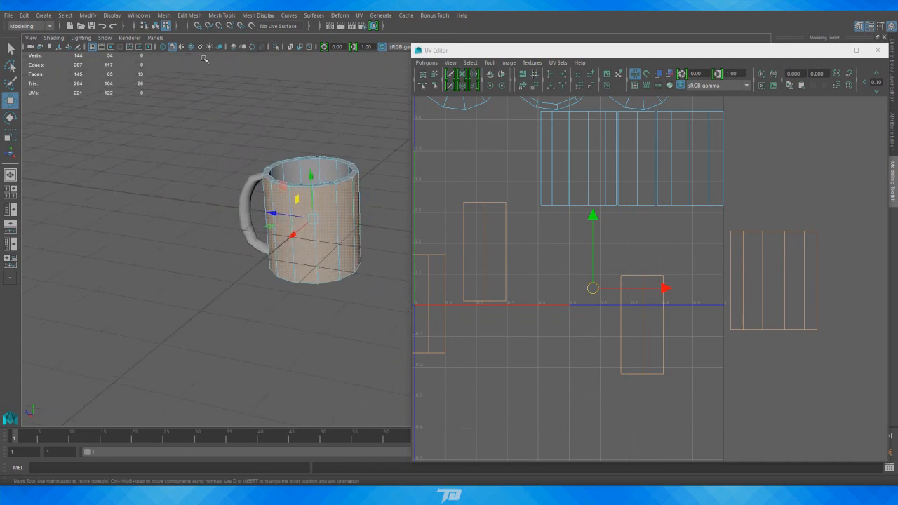
- Extract the selected outer wall faces into a separate mesh and select that mesh in object mode
click(192, 18)
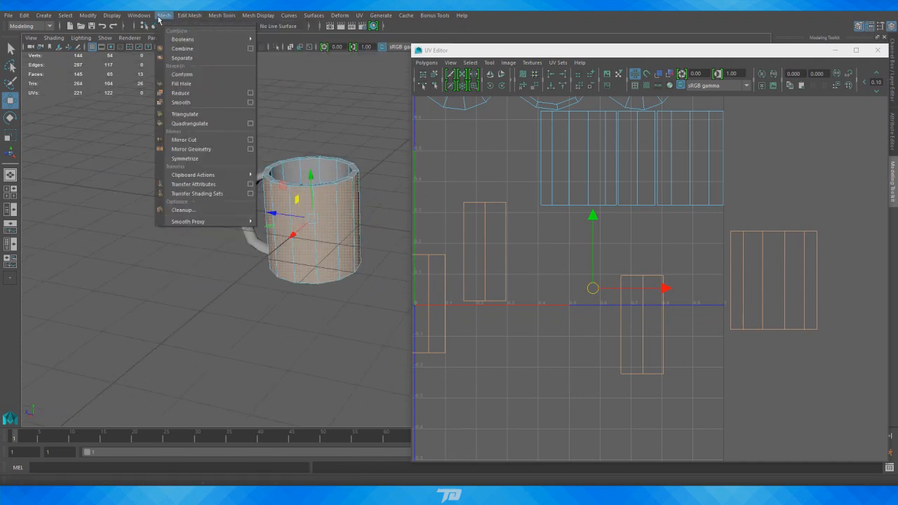
mouse_move(198, 18)
click(234, 237)
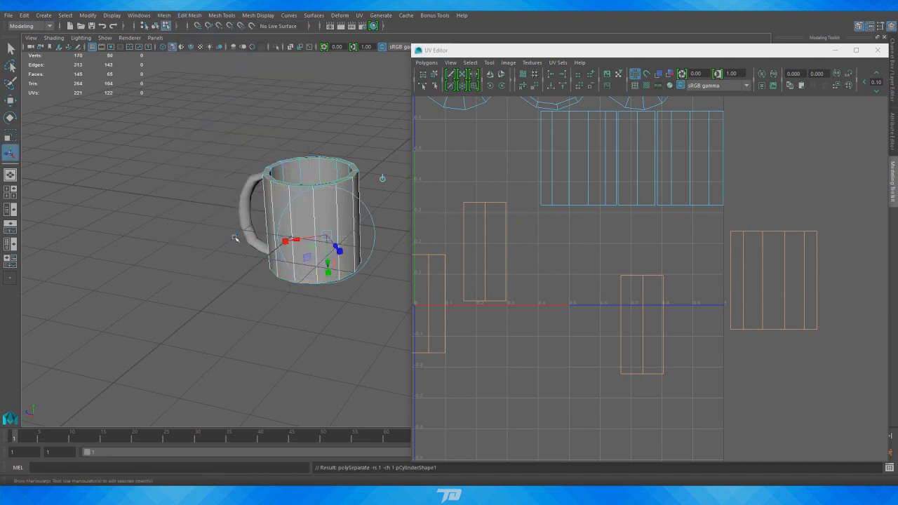
right_drag(293, 99, 317, 82)
click(295, 218)
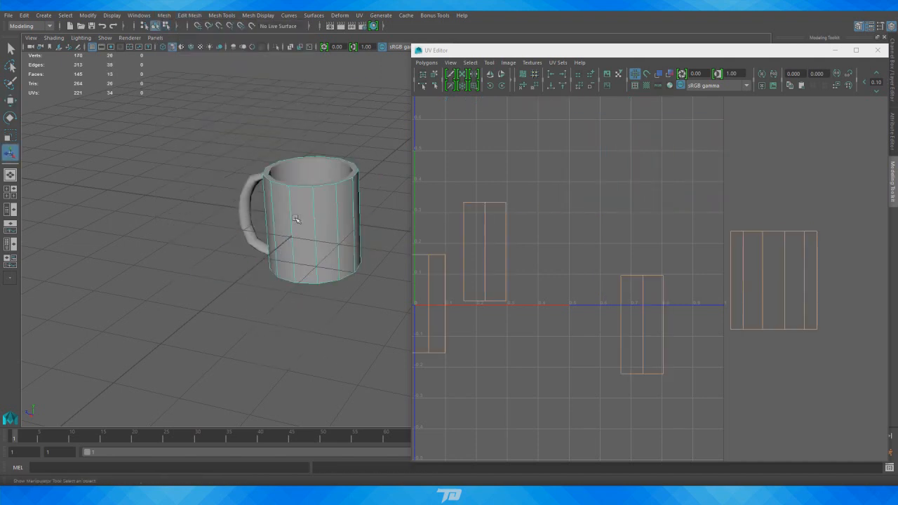
- Examine the extracted outer wall from several sides together with its shells in the UV Editor
alt+right_drag(314, 260, 163, 309)
alt+drag(163, 308, 310, 250)
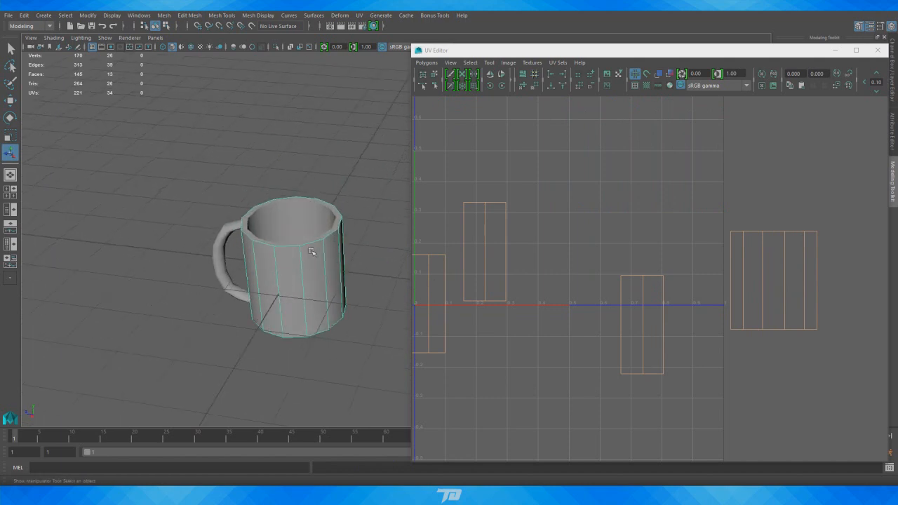
click(306, 258)
click(298, 311)
click(315, 223)
alt+right_drag(607, 260, 431, 288)
alt+middle_drag(587, 272, 601, 276)
scroll(629, 235, down, 2)
click(315, 318)
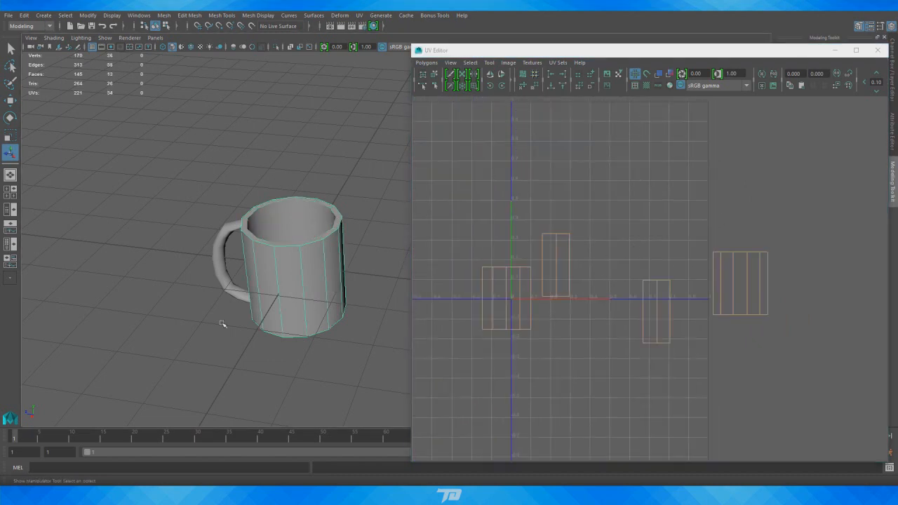
scroll(231, 321, down, 4)
alt+drag(293, 302, 309, 253)
click(603, 314)
alt+right_drag(603, 315, 699, 286)
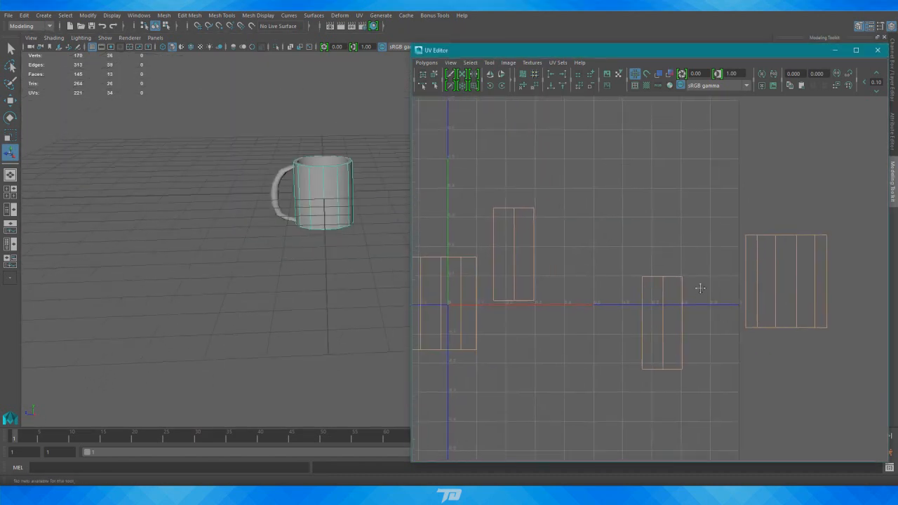
alt+middle_drag(699, 286, 722, 238)
alt+right_drag(303, 281, 225, 285)
alt+middle_drag(303, 239, 244, 267)
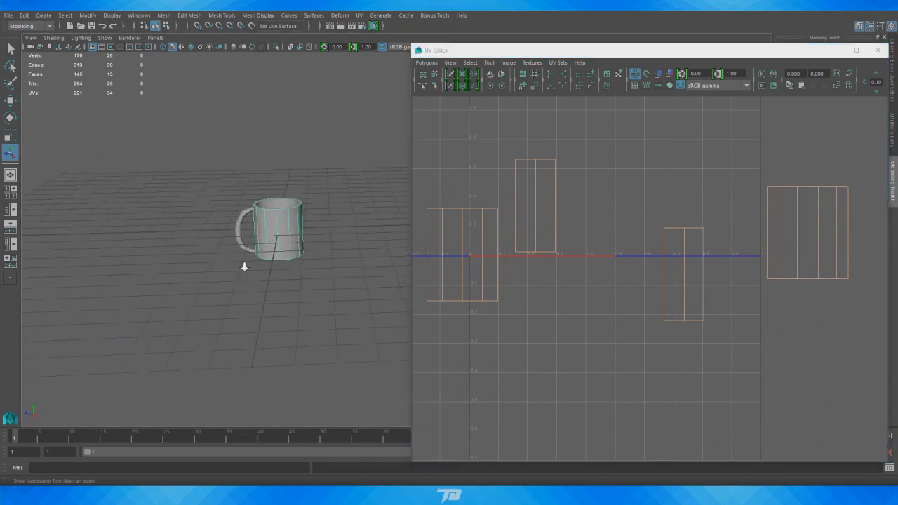
alt+right_drag(244, 266, 344, 264)
alt+drag(306, 271, 273, 255)
alt+right_drag(274, 255, 290, 256)
mouse_move(290, 255)
alt+mouse_down()
mouse_move(274, 250)
mouse_move(306, 250)
alt+mouse_up()
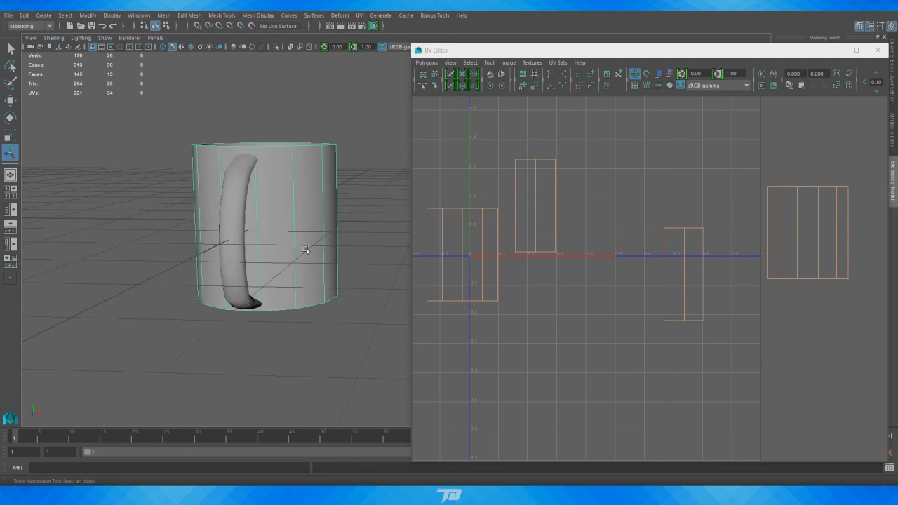
- Apply a planar UV projection from the X axis to the outer wall, fitted to the bounding box, and frame the resulting UVs
click(359, 16)
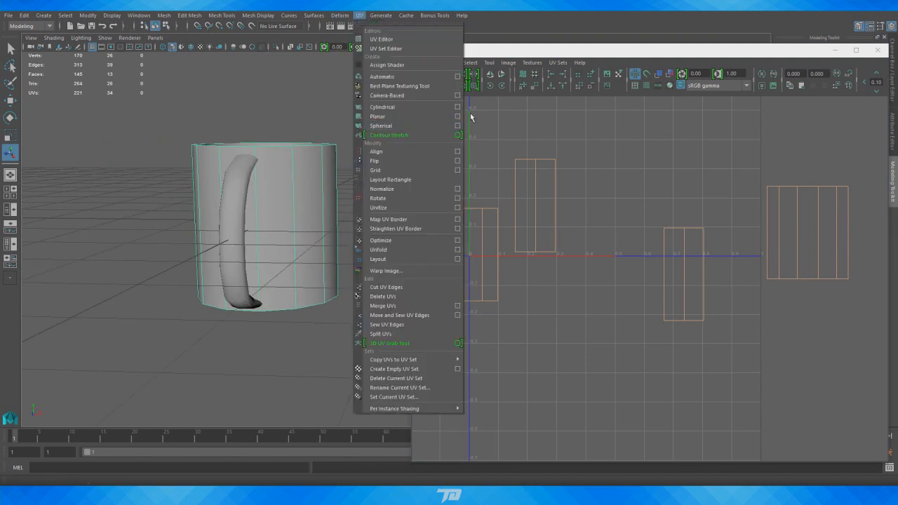
click(458, 117)
alt+drag(337, 232, 142, 271)
alt+middle_drag(175, 248, 344, 219)
alt+drag(356, 218, 339, 207)
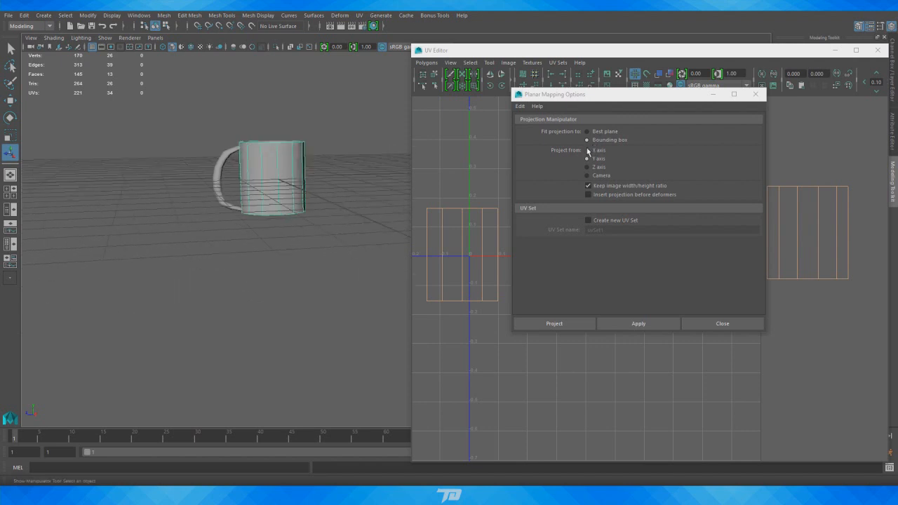
click(588, 150)
click(637, 323)
alt+drag(301, 238, 289, 254)
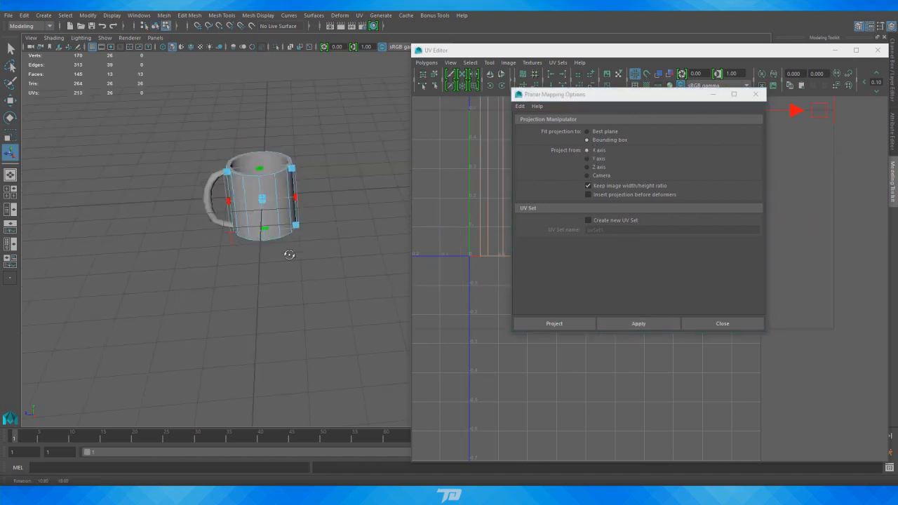
scroll(301, 190, up, 5)
alt+middle_drag(301, 190, 403, 255)
click(755, 95)
key(f)
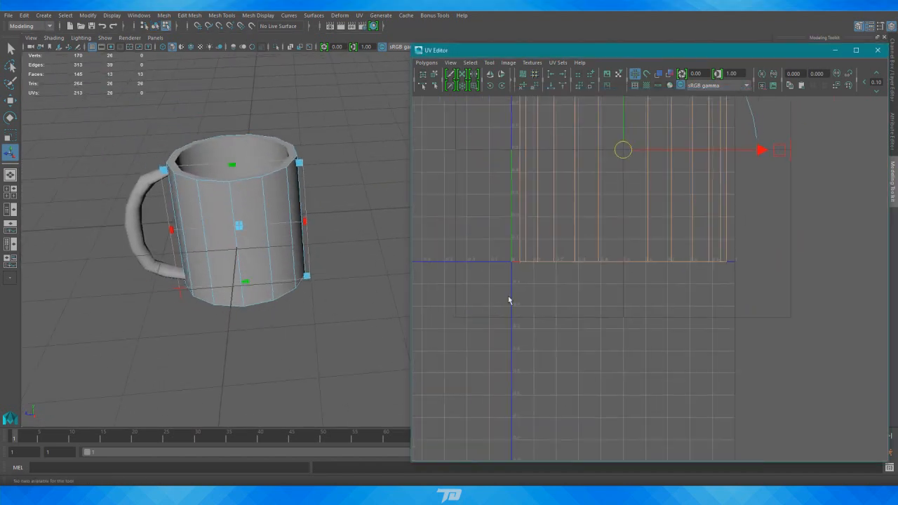
- Cut the outer wall's UVs along the vertical edge beside the handle
alt+drag(235, 203, 329, 200)
alt+middle_drag(330, 200, 285, 192)
mouse_move(285, 193)
alt+mouse_down()
mouse_move(294, 194)
mouse_move(242, 196)
mouse_move(279, 204)
alt+mouse_up()
alt+drag(289, 201, 274, 208)
click(274, 208)
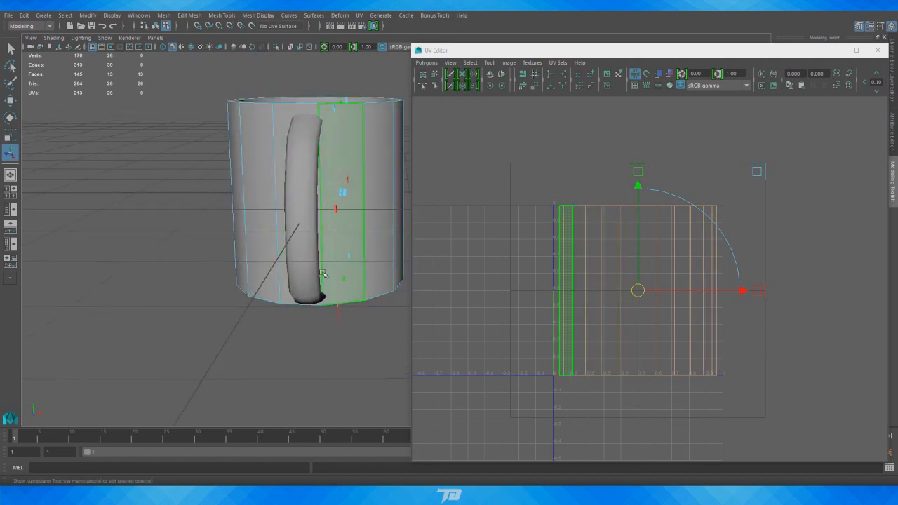
alt+drag(347, 199, 342, 221)
alt+right_drag(270, 209, 312, 210)
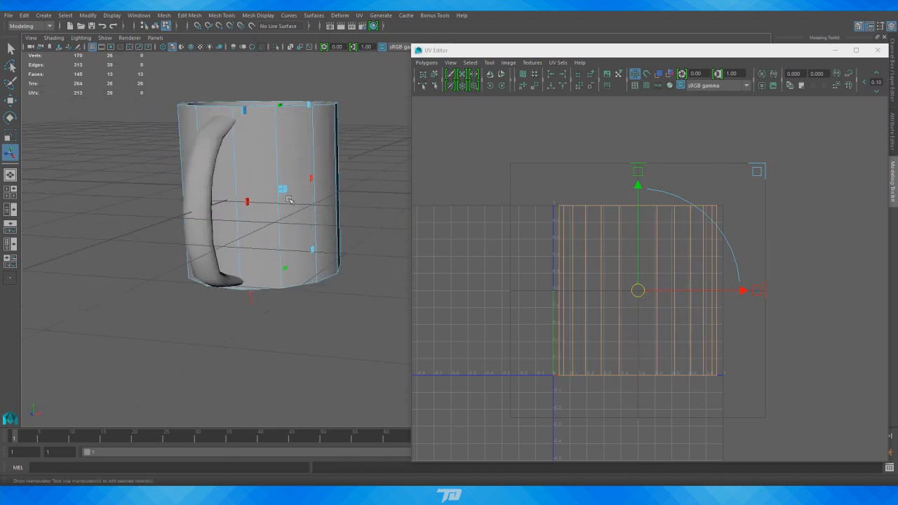
mouse_move(254, 148)
alt+mouse_down()
mouse_move(251, 167)
mouse_move(248, 140)
mouse_move(256, 162)
alt+mouse_up()
right_click(246, 125)
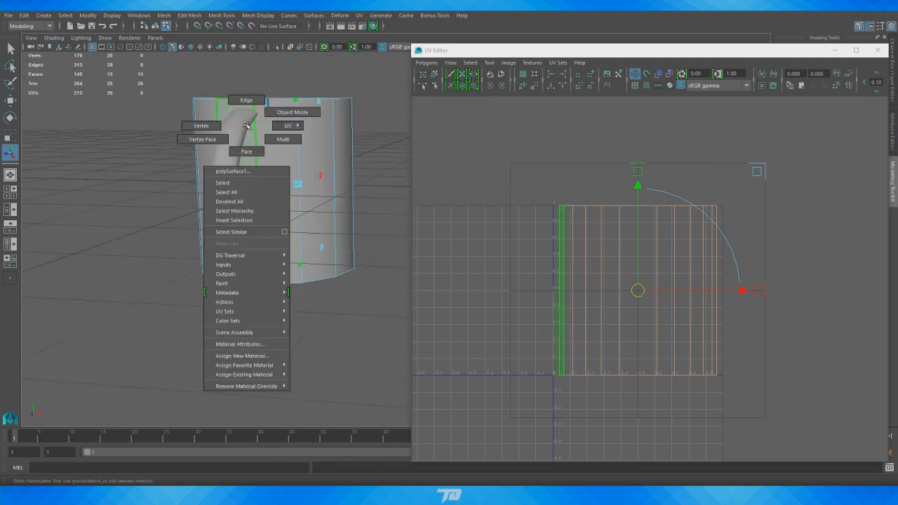
right_drag(246, 103, 246, 100)
scroll(234, 167, up, 2)
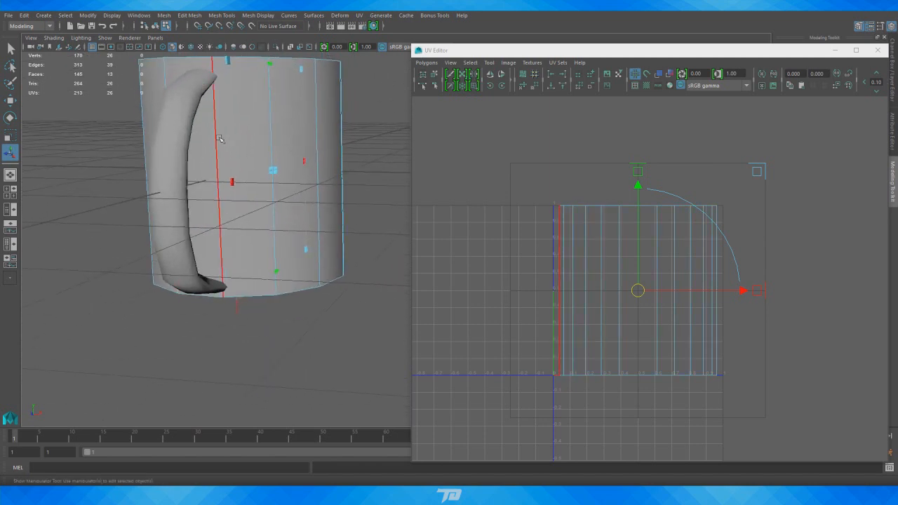
click(218, 138)
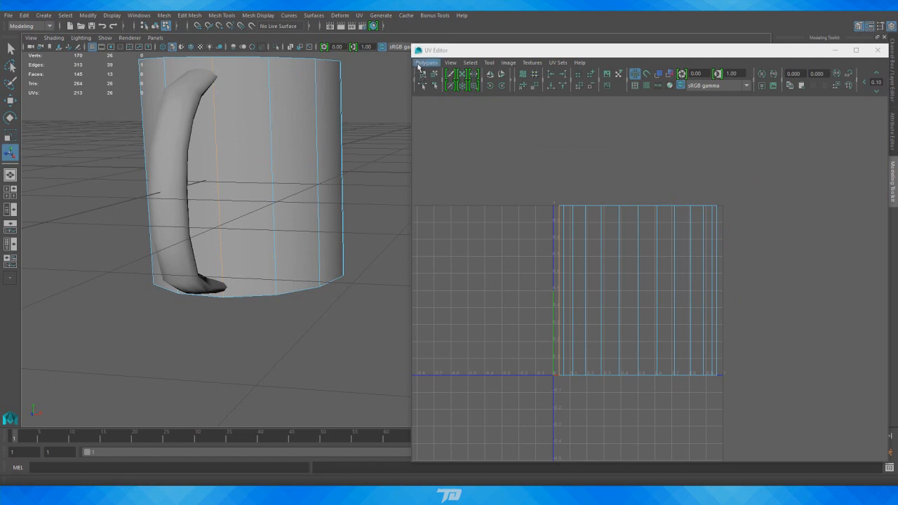
click(424, 63)
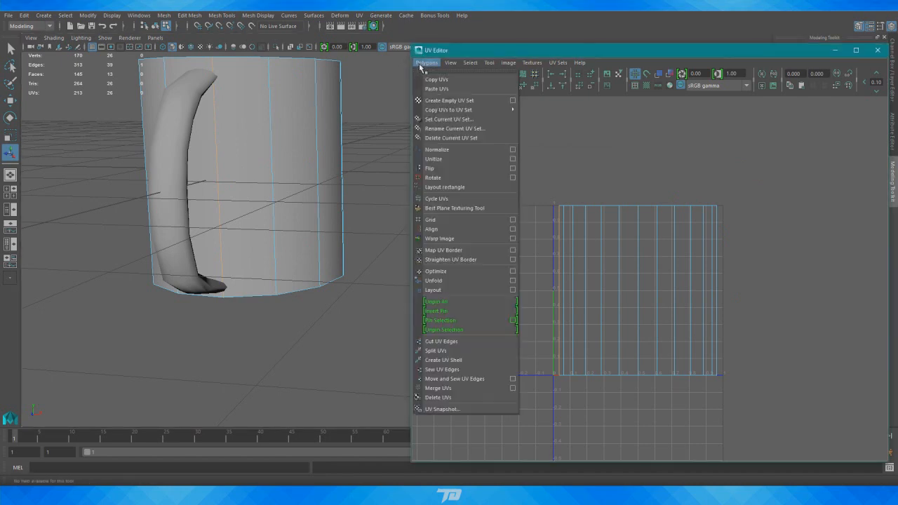
click(460, 340)
- Unfold all the outer wall's UVs with solver weight 0, unselected UVs pinned and no constraint, and minimize the UV Editor
right_click(601, 314)
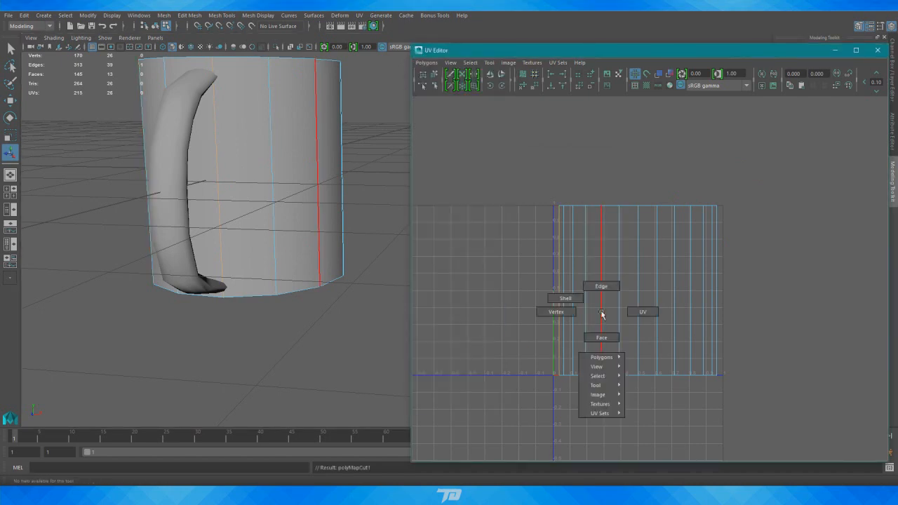
click(648, 314)
drag(471, 437, 809, 152)
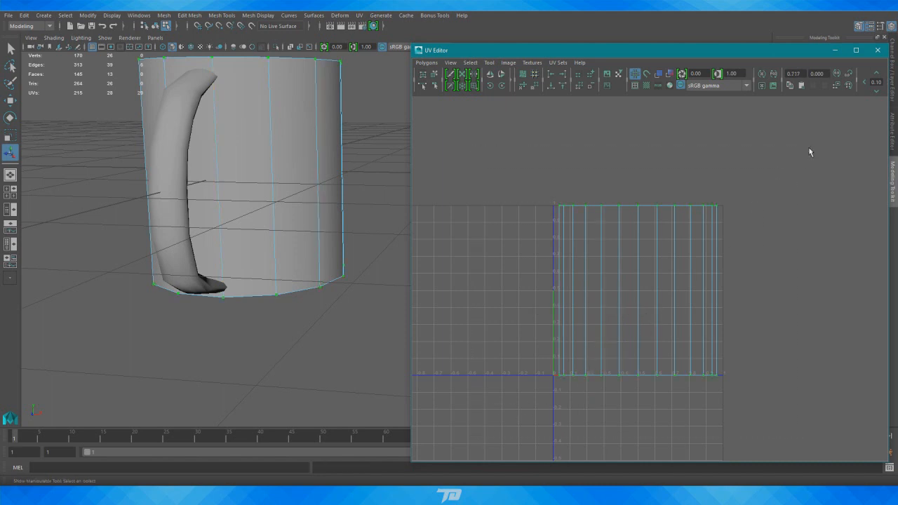
shift+click(525, 87)
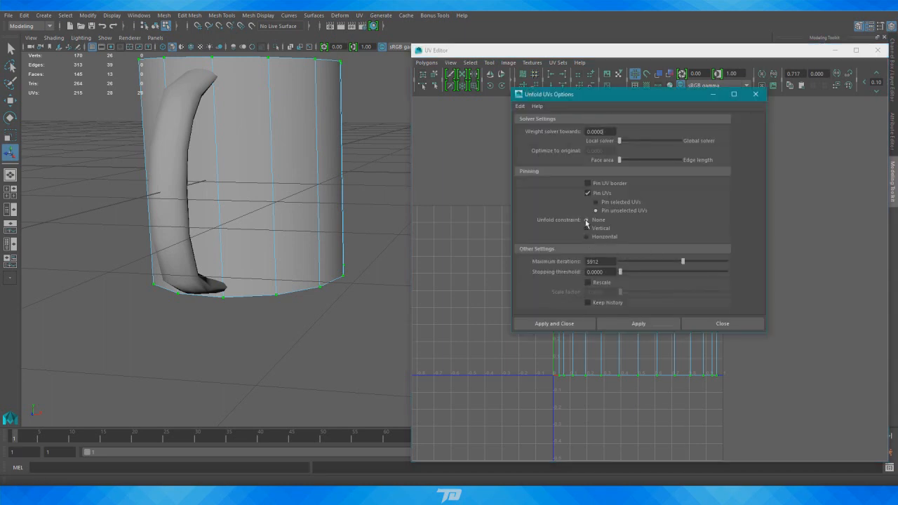
click(635, 324)
click(755, 94)
scroll(526, 336, down, 5)
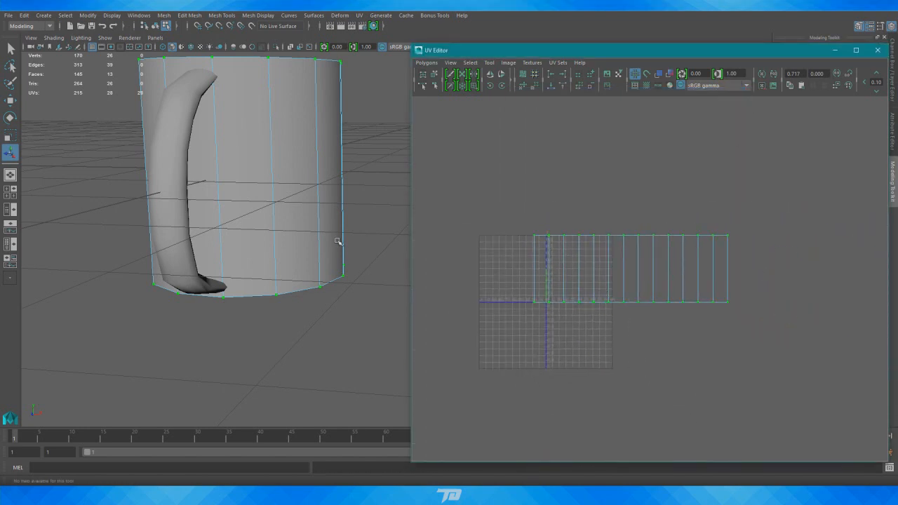
alt+drag(338, 241, 308, 219)
click(836, 50)
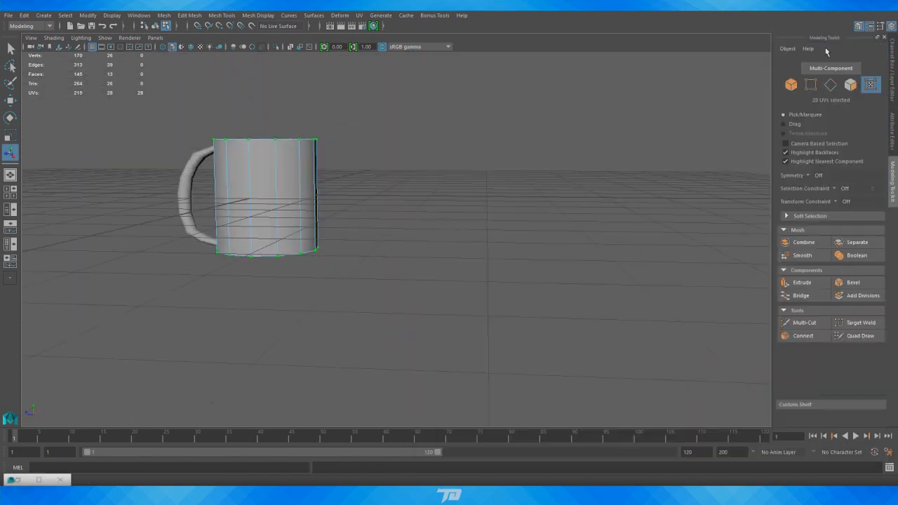
- Return the outer wall to object mode and assign a new Lambert material to it
mouse_move(302, 180)
right_down()
mouse_move(319, 174)
mouse_move(299, 184)
right_up()
alt+drag(300, 184, 343, 191)
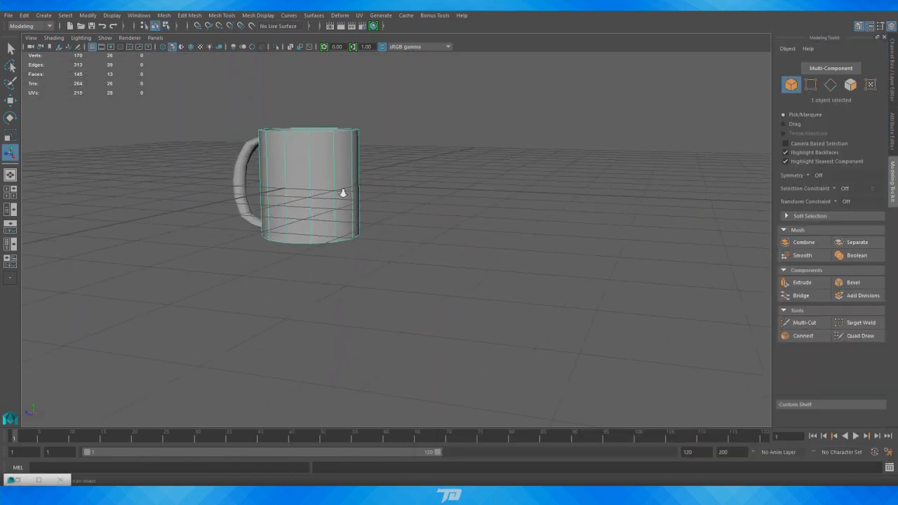
alt+right_drag(343, 190, 401, 186)
right_click(297, 160)
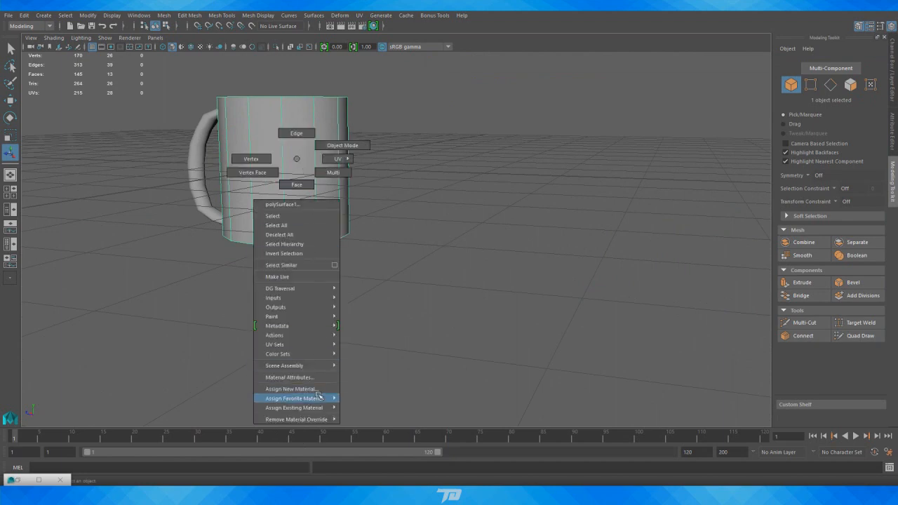
mouse_move(320, 399)
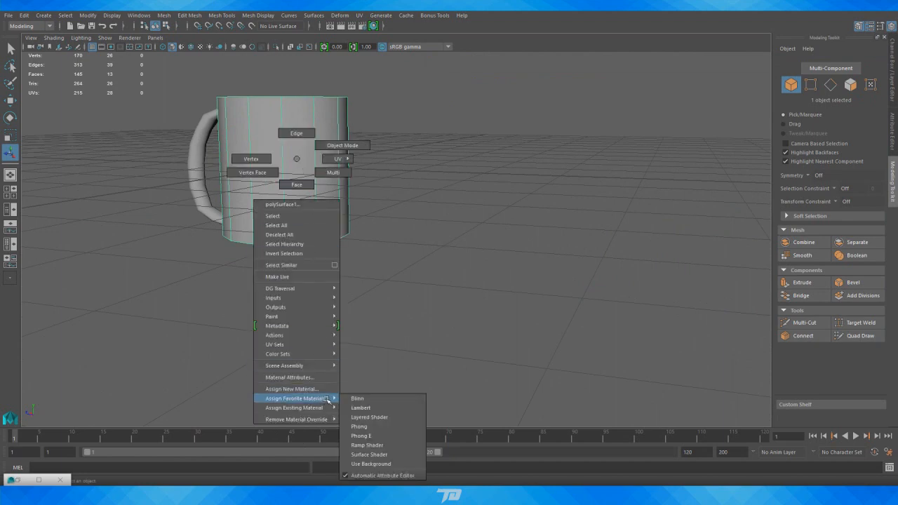
click(369, 407)
key(ctrl+a)
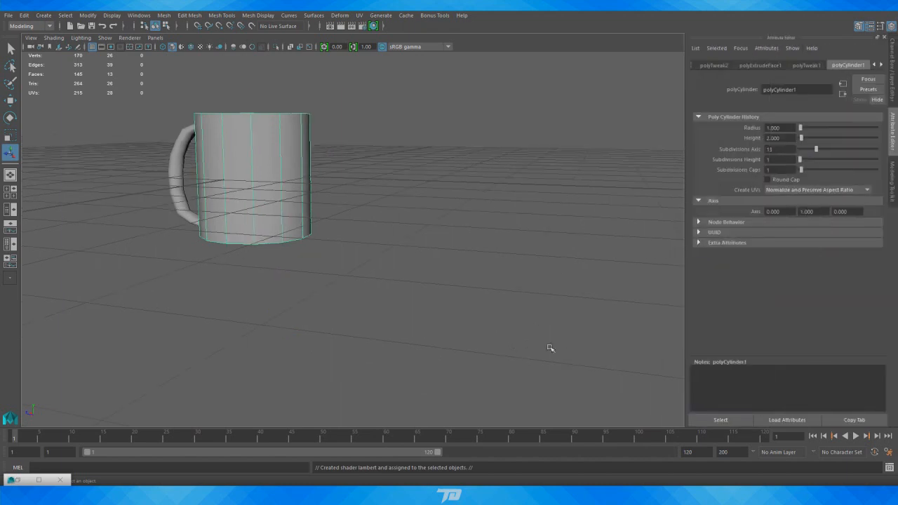
- Connect a Checker texture to the new Lambert material's color and turn on textured display in the viewport
click(881, 65)
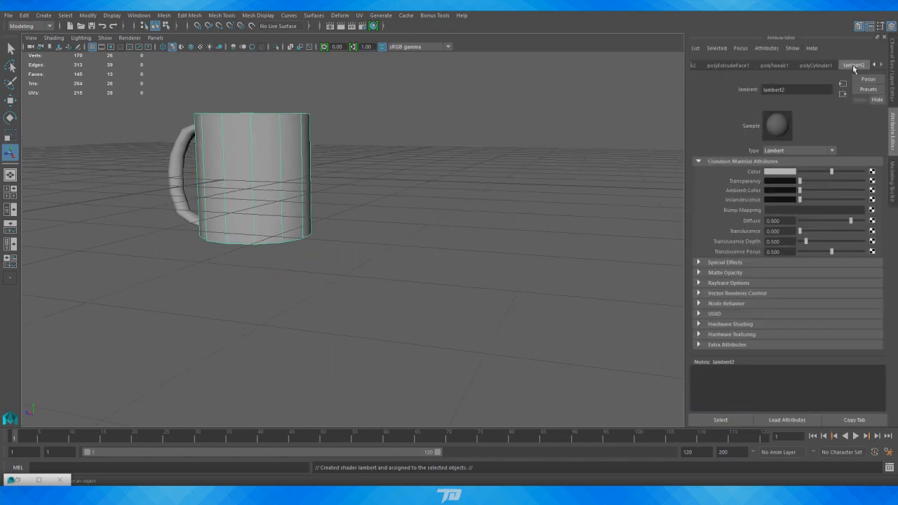
click(872, 172)
click(384, 160)
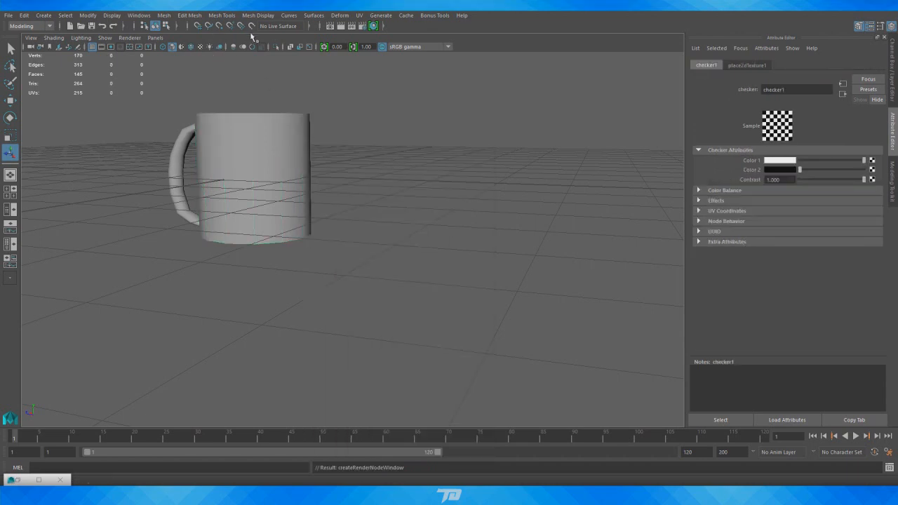
click(201, 47)
- Examine the checker pattern around the outer wall and compare it with the wall's shell in the UV Editor
mouse_move(347, 136)
alt+mouse_down()
mouse_move(500, 141)
mouse_move(436, 133)
mouse_move(344, 143)
alt+mouse_up()
alt+right_drag(343, 158, 381, 175)
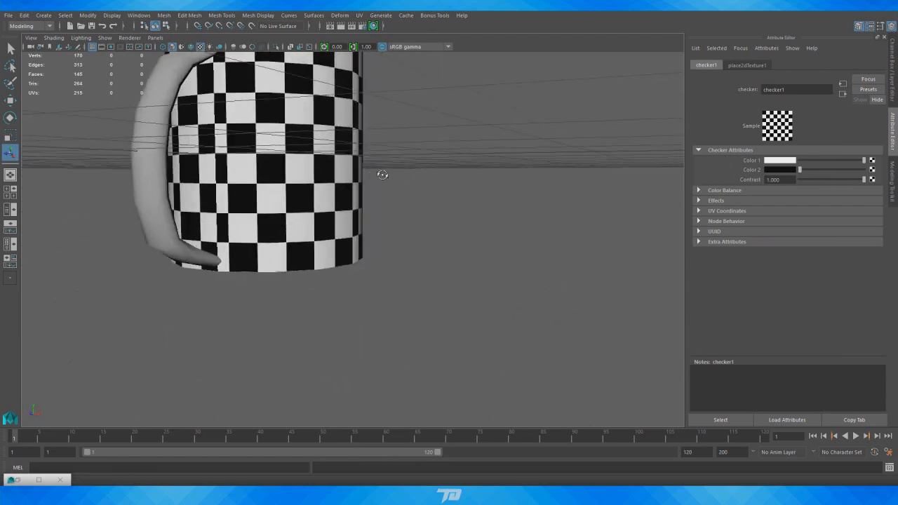
alt+drag(381, 174, 442, 184)
alt+right_drag(491, 298, 425, 273)
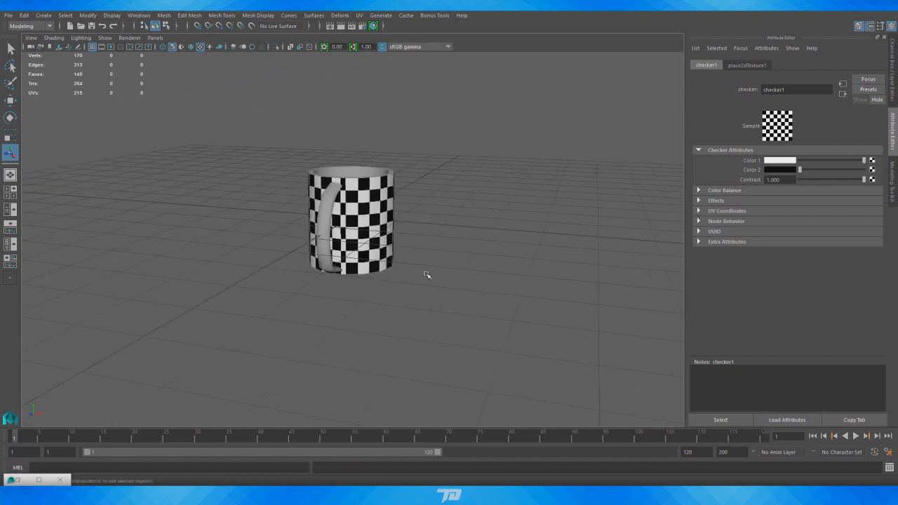
alt+drag(425, 273, 297, 277)
alt+right_drag(296, 277, 399, 262)
alt+drag(420, 306, 253, 376)
click(20, 481)
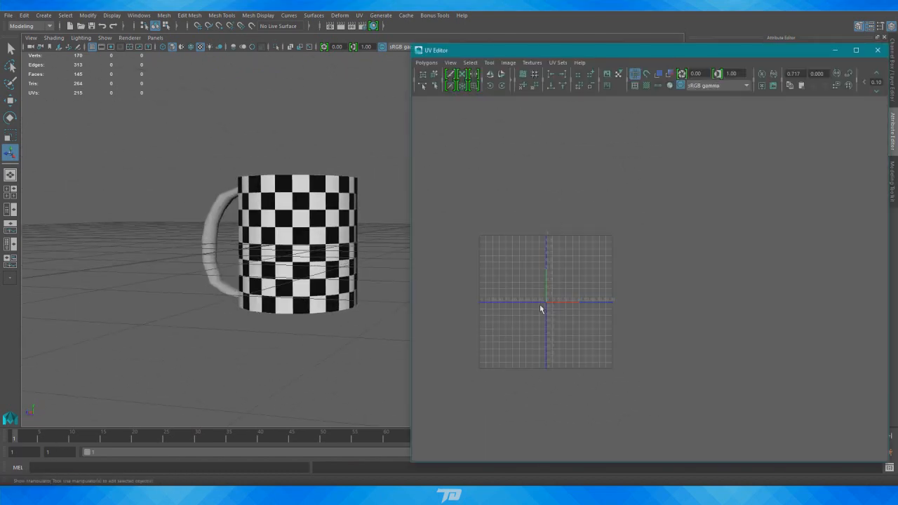
alt+right_drag(540, 309, 569, 304)
click(268, 245)
click(259, 270)
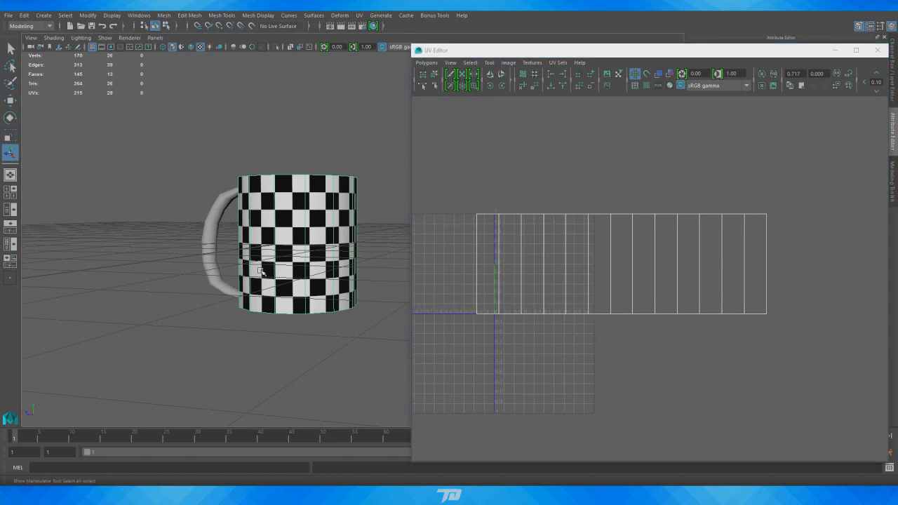
- Assign the existing lambert2 checker material to the cup's inner body, including the rim and bottom
alt+drag(260, 271, 268, 312)
click(280, 189)
alt+click(522, 300)
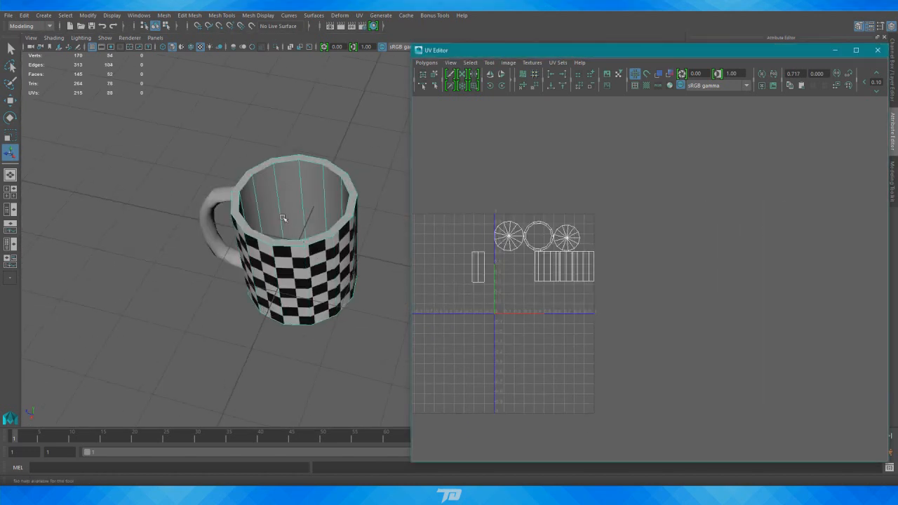
right_click(305, 200)
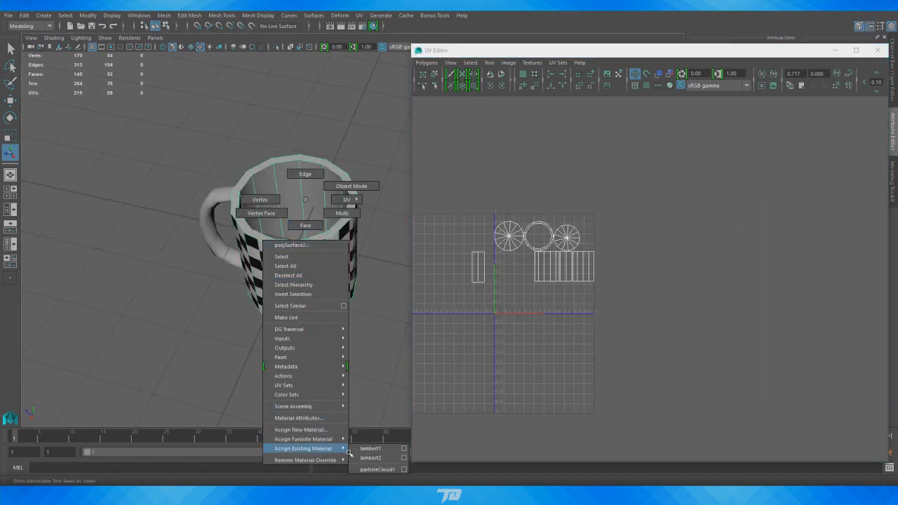
click(364, 456)
alt+drag(372, 394, 336, 309)
alt+drag(337, 249, 428, 256)
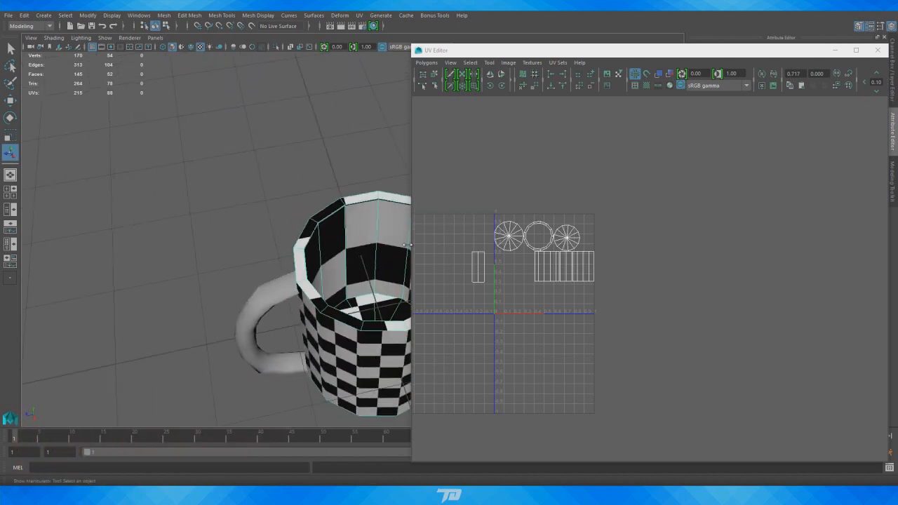
alt+middle_drag(421, 256, 306, 240)
alt+right_drag(504, 242, 649, 247)
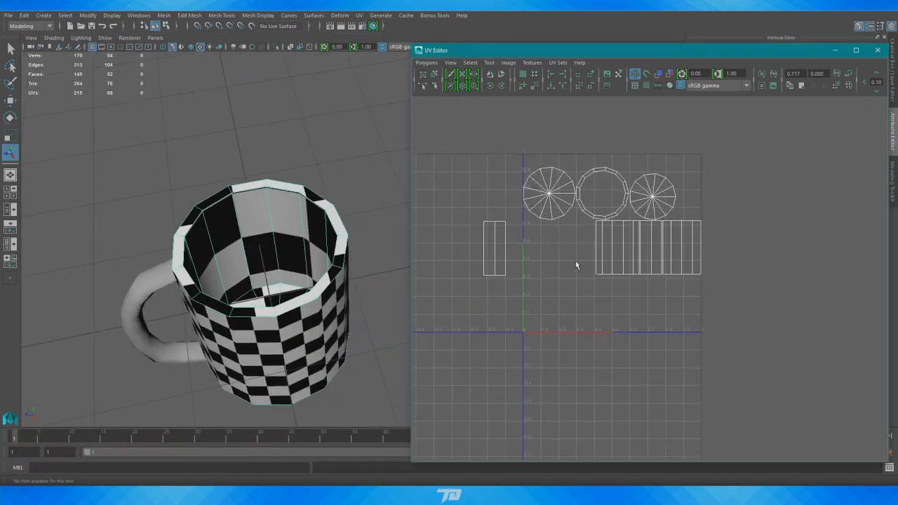
- Minimize the UV Editor and extract the full ring of inner wall faces from the cup's inner body
click(835, 50)
alt+drag(411, 237, 477, 124)
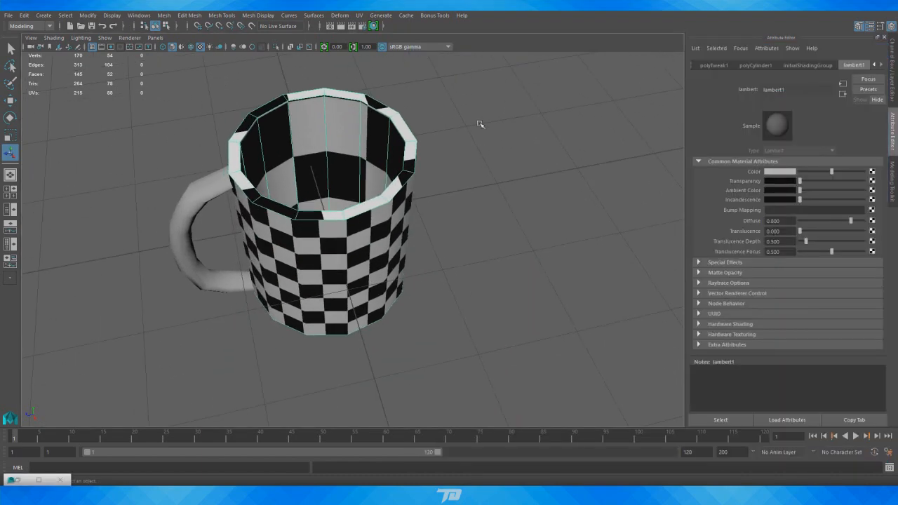
alt+drag(386, 147, 429, 200)
right_click(338, 211)
click(338, 237)
click(342, 231)
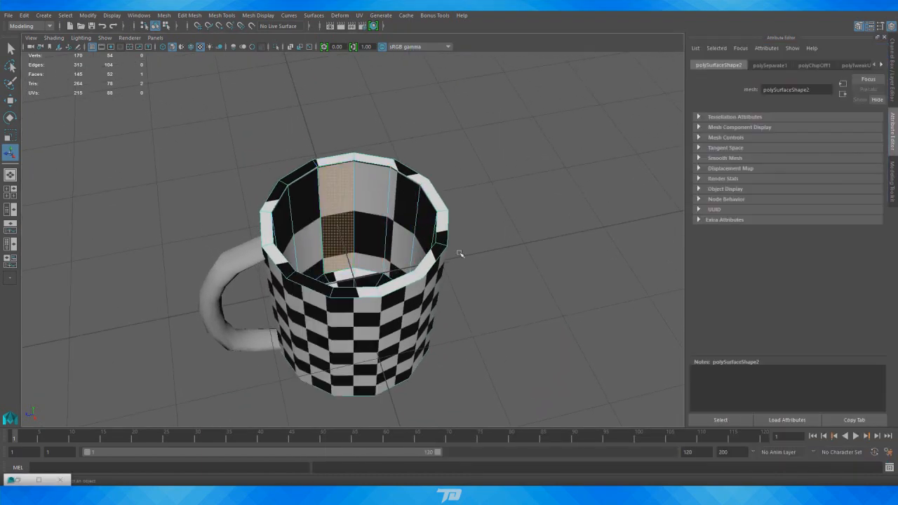
mouse_move(461, 251)
alt+mouse_down()
mouse_move(527, 260)
mouse_move(448, 242)
alt+mouse_up()
shift+double_click(345, 197)
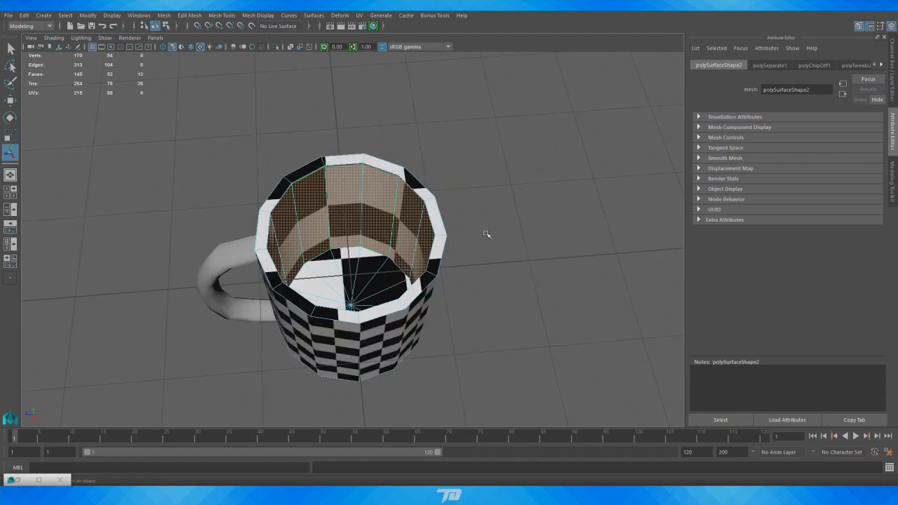
click(194, 21)
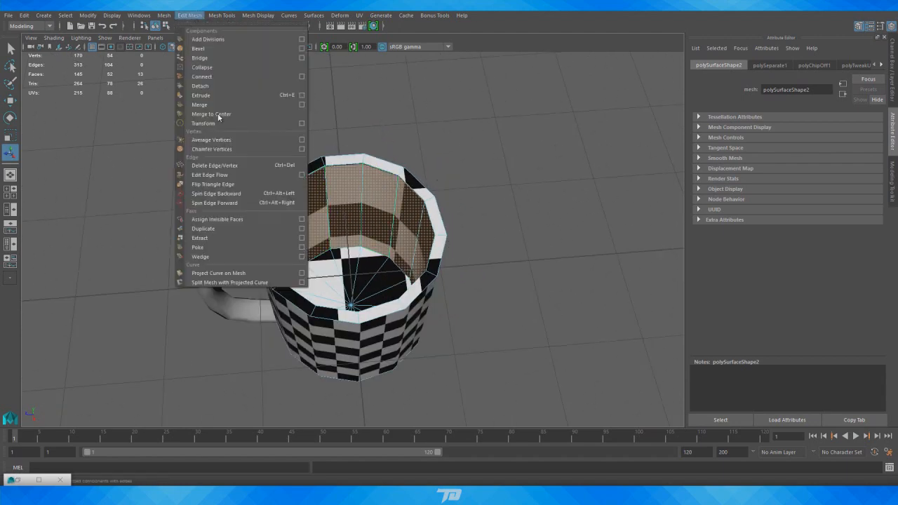
click(235, 235)
- Select the extracted inner wall as an object and restore the UV Editor beside the cup
alt+drag(364, 280, 421, 266)
right_click(356, 196)
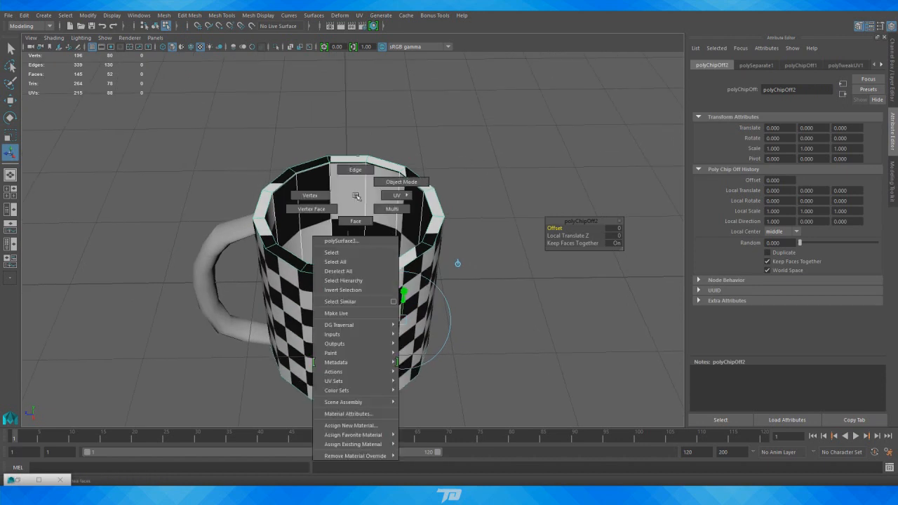
right_drag(356, 196, 398, 182)
click(364, 200)
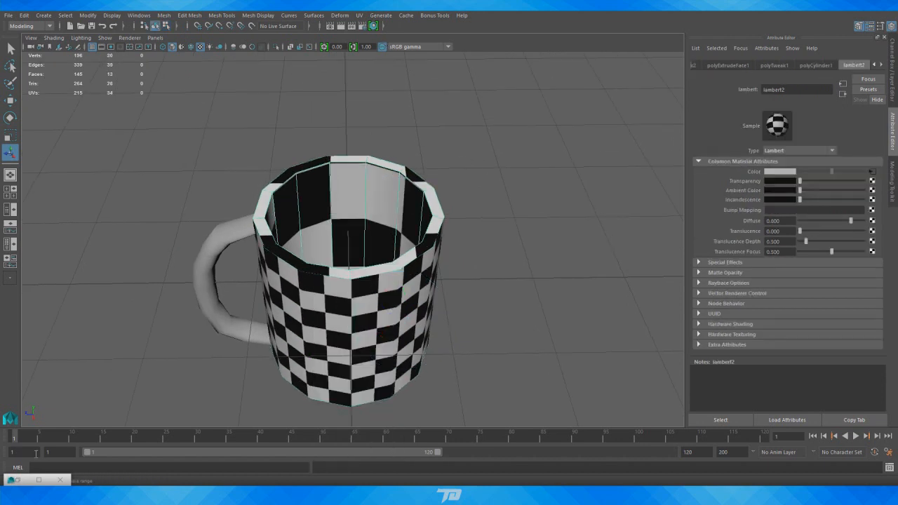
click(26, 479)
drag(519, 54, 546, 53)
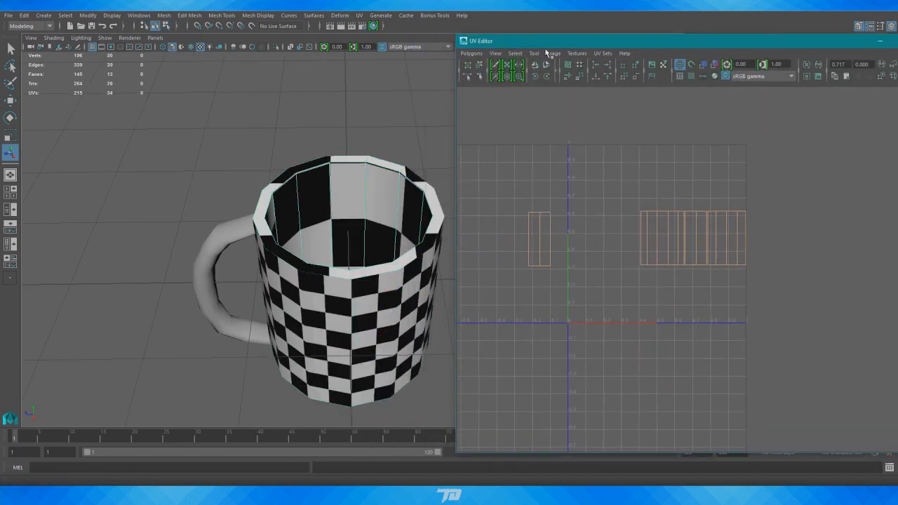
- Apply a planar UV projection from the X axis to the inner wall, fitted to the bounding box with the image ratio kept
click(358, 15)
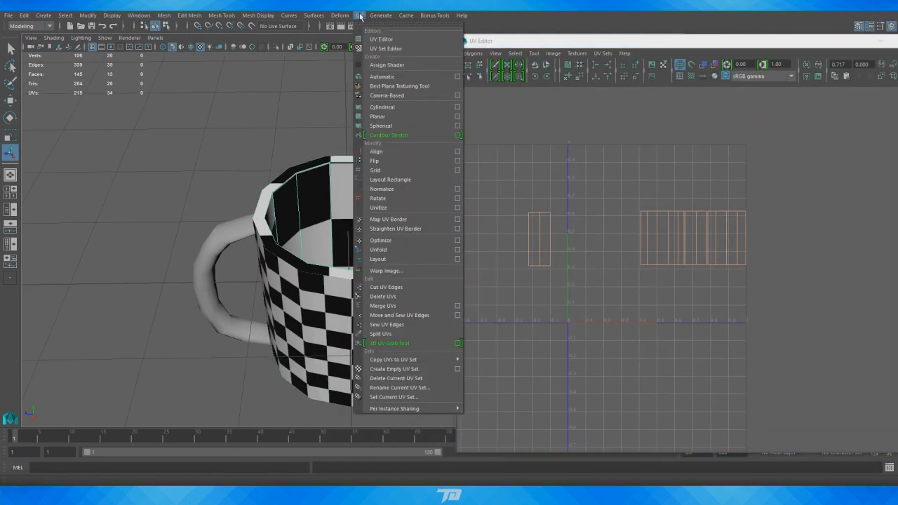
click(458, 117)
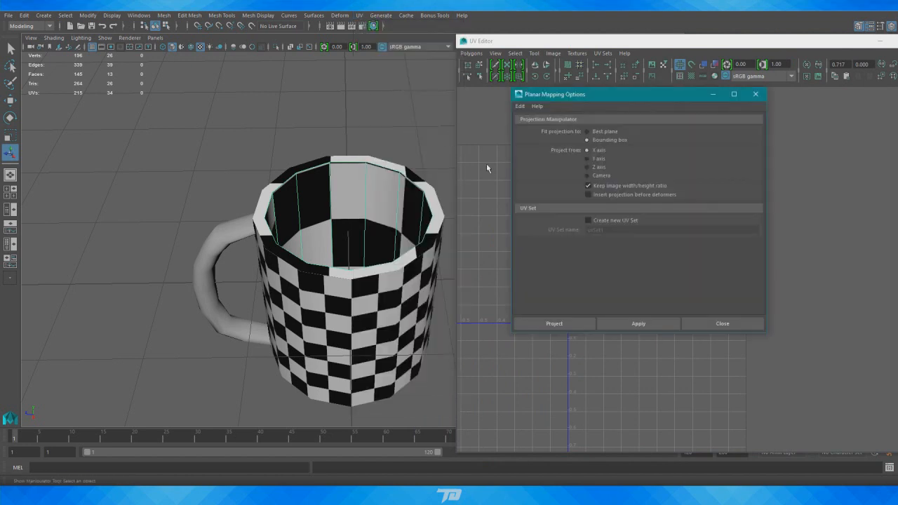
click(618, 321)
click(693, 322)
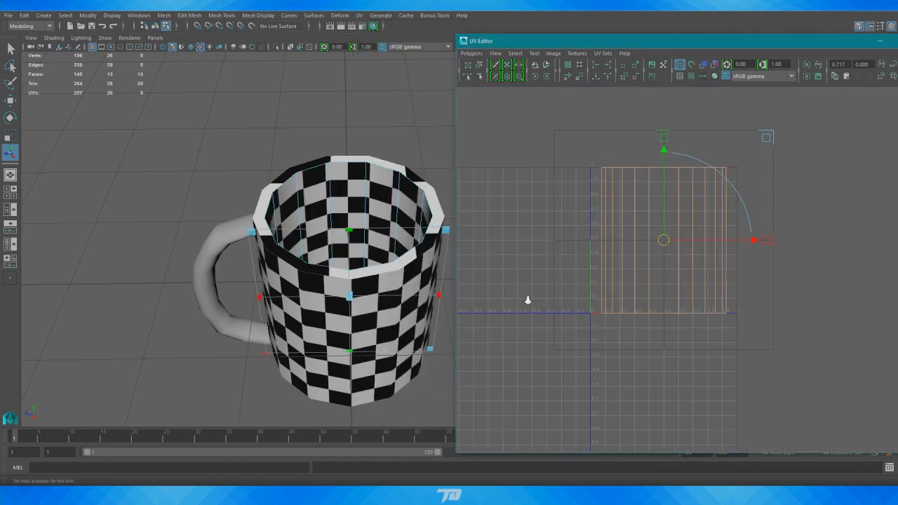
- Cut the inner wall's UVs along the vertical edge on the handle side
alt+drag(365, 263, 259, 272)
alt+right_drag(260, 272, 308, 280)
alt+drag(308, 280, 301, 287)
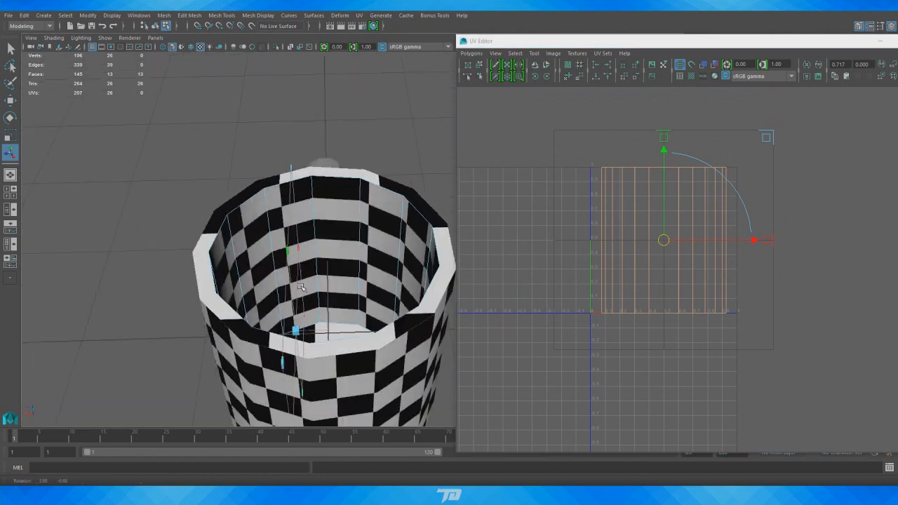
scroll(301, 287, up, 5)
right_click(297, 238)
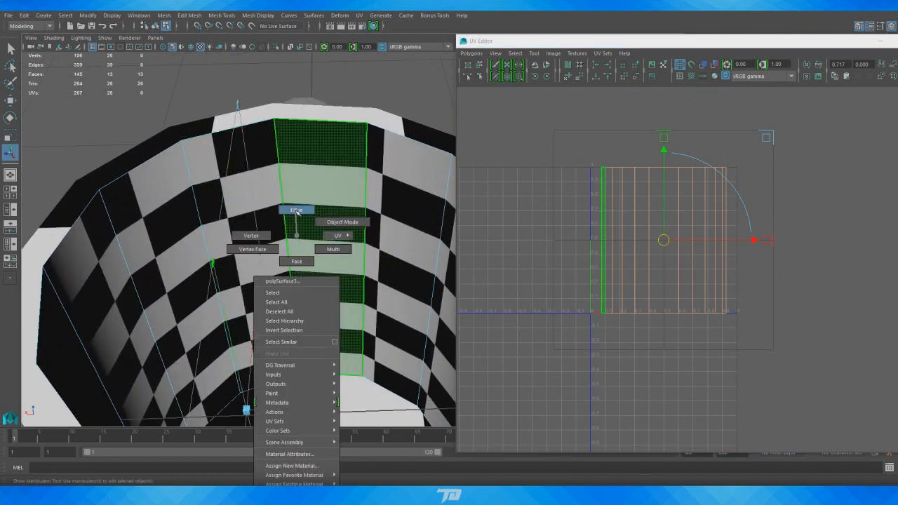
right_drag(296, 211, 295, 209)
click(283, 192)
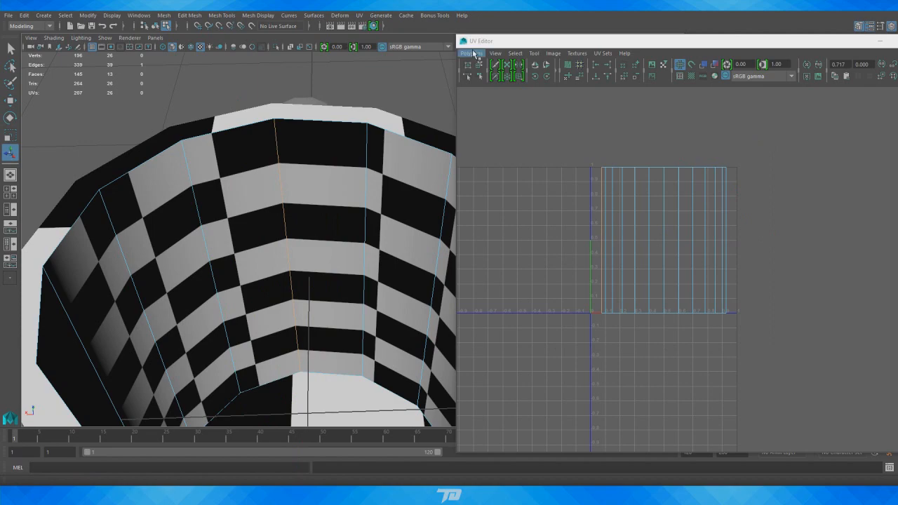
alt+drag(350, 198, 287, 215)
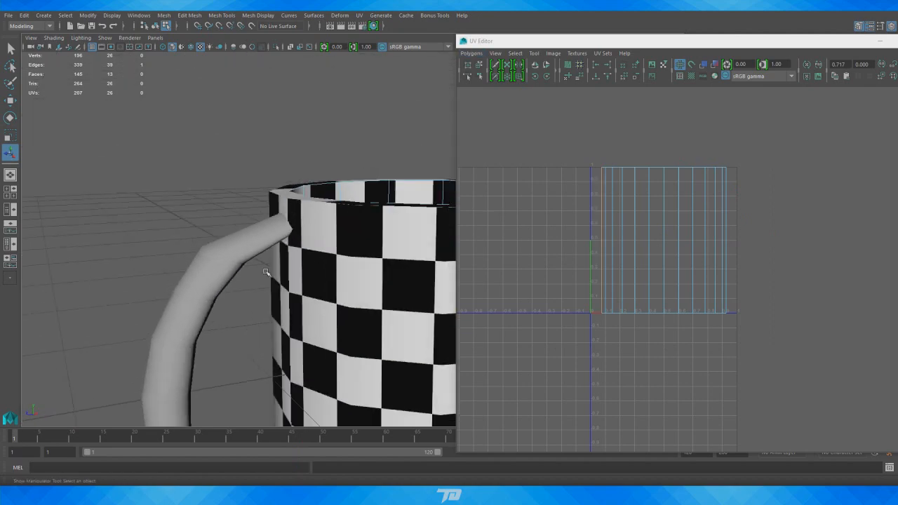
alt+drag(265, 272, 185, 296)
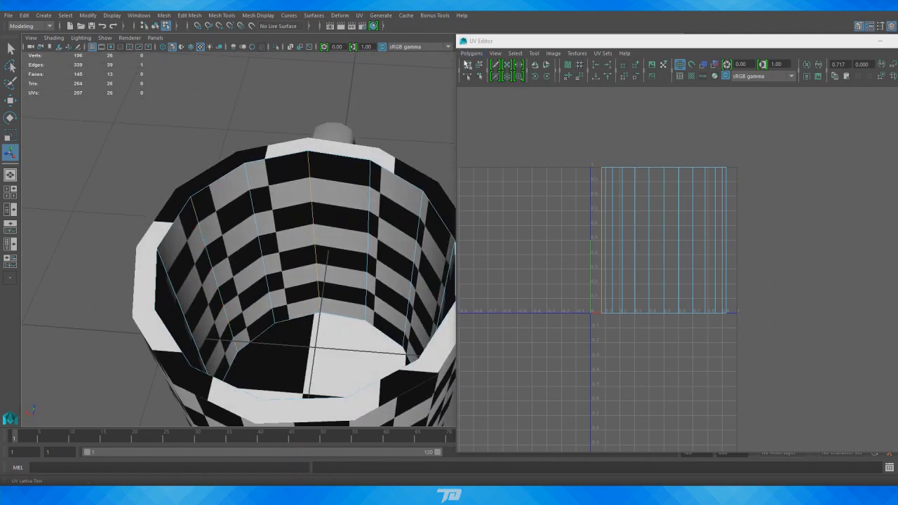
click(470, 56)
click(514, 341)
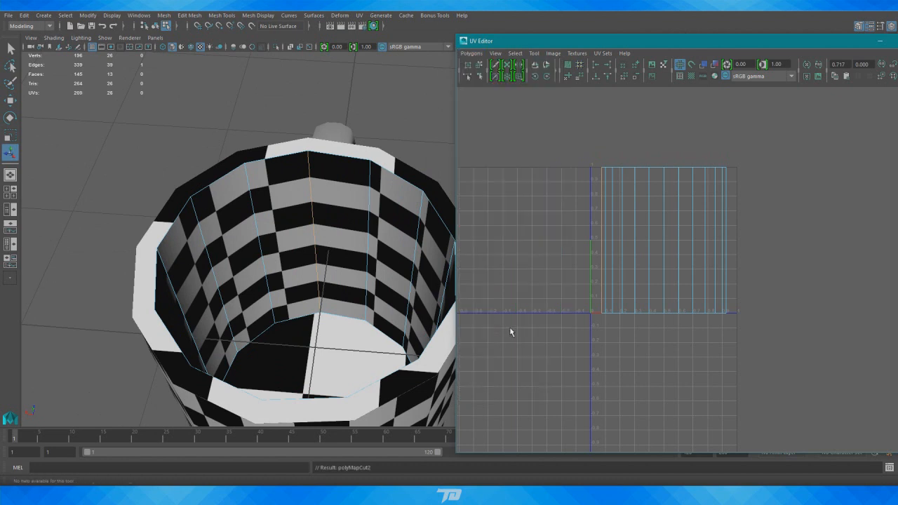
- Unfold all the inner wall's UVs with solver weight 0, unselected UVs pinned and no constraint
right_drag(670, 273, 711, 271)
shift+click(568, 79)
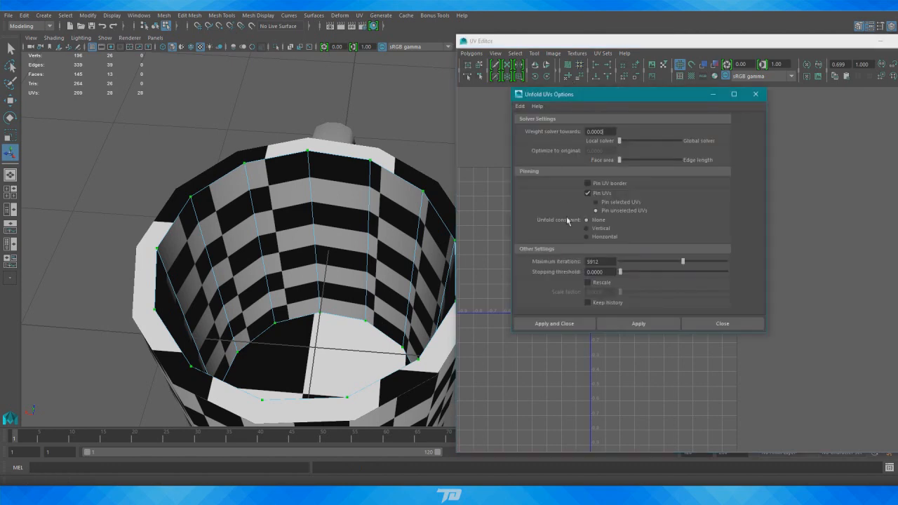
click(637, 323)
click(721, 327)
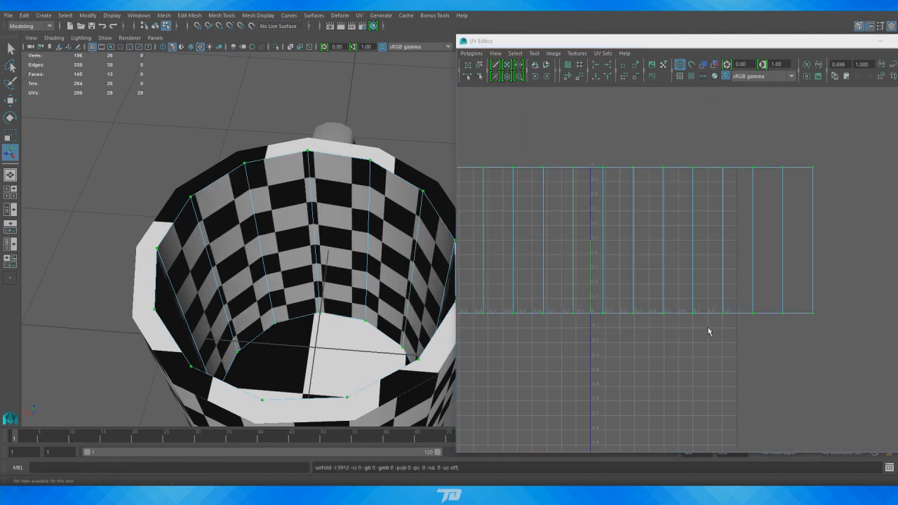
- Examine the unfolded inner wall strip and the checker pattern inside and outside the cup, returning to object mode
alt+right_drag(711, 259, 256, 379)
alt+drag(270, 359, 329, 294)
alt+right_drag(316, 308, 148, 389)
alt+drag(295, 354, 365, 322)
alt+right_drag(337, 330, 185, 368)
alt+middle_drag(441, 282, 338, 274)
alt+drag(339, 274, 376, 291)
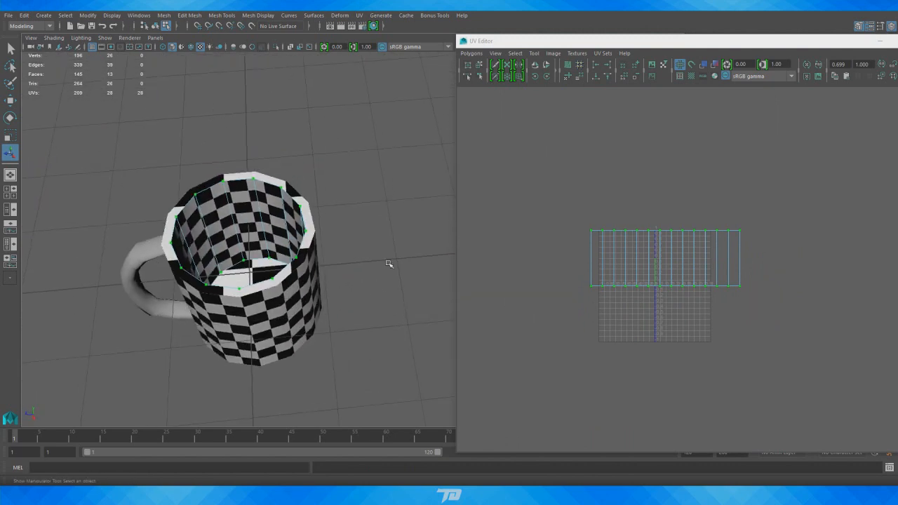
alt+drag(401, 195, 385, 202)
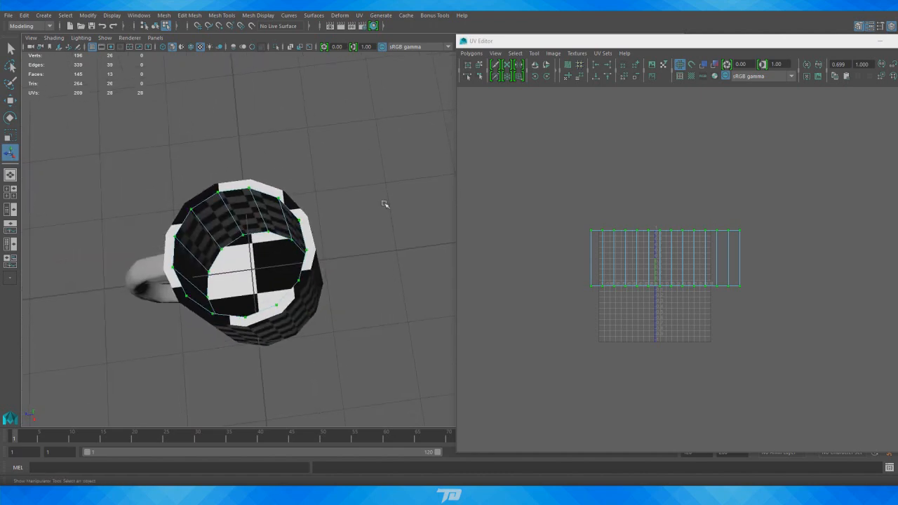
right_drag(361, 165, 387, 152)
alt+right_drag(309, 188, 282, 197)
alt+drag(283, 198, 305, 264)
alt+right_drag(305, 265, 329, 235)
alt+middle_drag(328, 235, 382, 264)
alt+drag(382, 263, 408, 263)
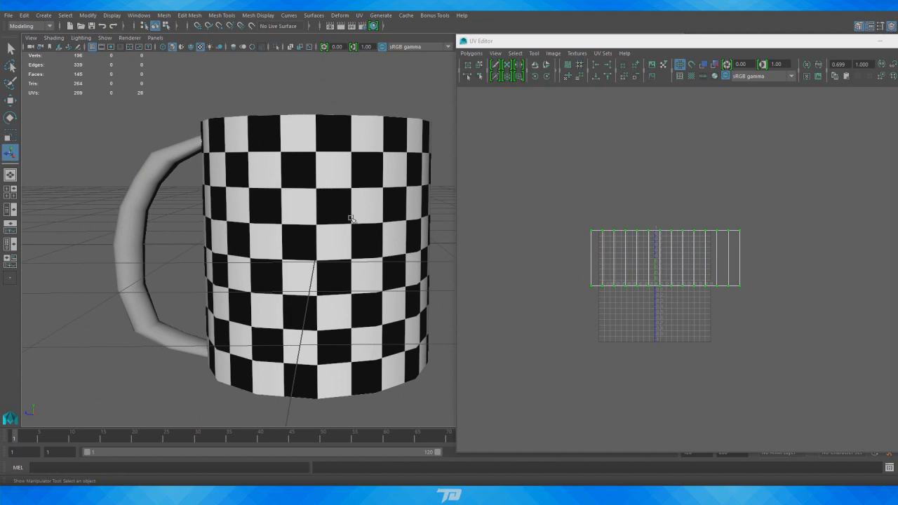
- Examine the checker pattern on the cup's rim and walls from above and around the outside
alt+right_drag(351, 219, 89, 270)
alt+drag(88, 271, 376, 269)
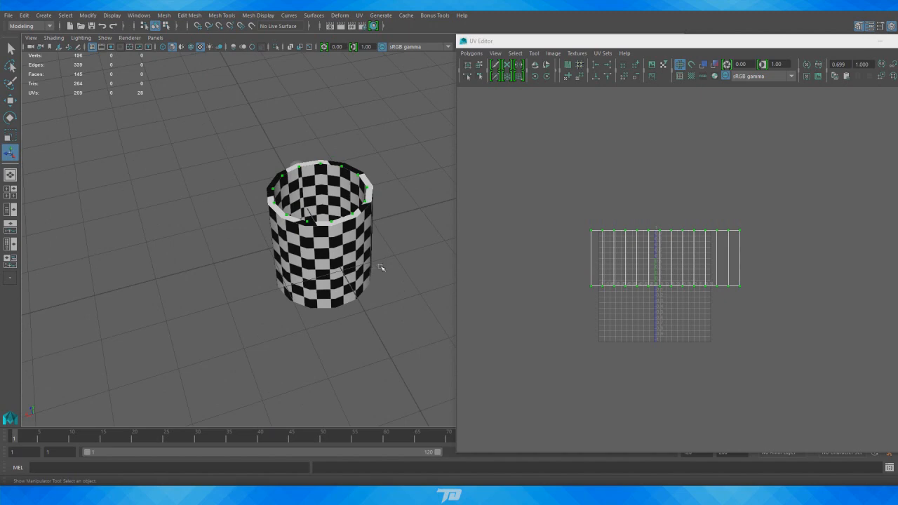
alt+drag(335, 299, 372, 347)
alt+right_drag(372, 347, 467, 336)
alt+drag(344, 274, 351, 309)
alt+right_drag(351, 308, 301, 298)
alt+drag(374, 287, 364, 216)
alt+right_drag(363, 216, 346, 265)
- Select all the cup's body parts together in object mode, leaving out the handle
right_drag(342, 236, 383, 221)
drag(423, 328, 277, 219)
alt+drag(237, 303, 284, 253)
alt+drag(302, 292, 299, 306)
alt+right_drag(300, 306, 337, 295)
alt+drag(337, 294, 338, 303)
- Move the two wall UV shells below the round shells, placing one strip under the other without overlap
right_click(665, 280)
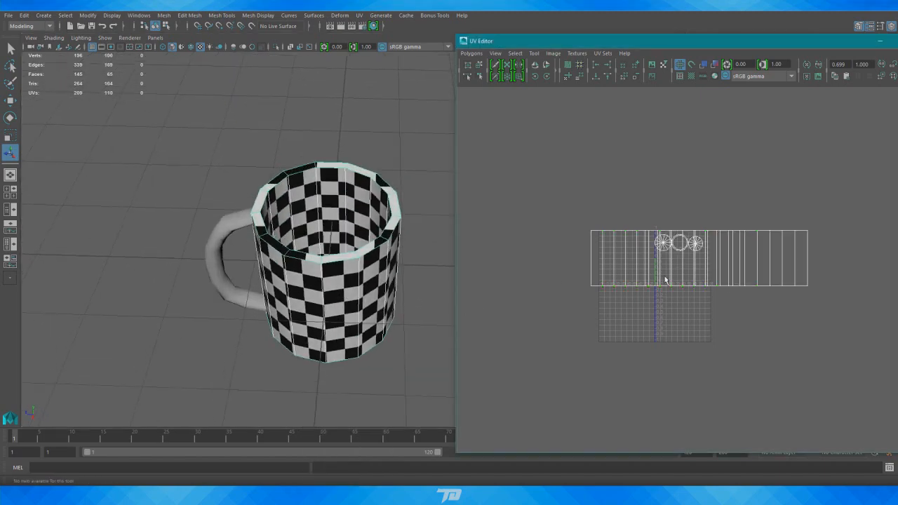
right_drag(665, 278, 634, 269)
click(635, 269)
key(w)
drag(666, 265, 727, 321)
click(716, 267)
drag(723, 261, 735, 387)
- Scale up the inner floor's round UV shell until its checkers match the walls, and move it clear above the strips
alt+drag(351, 309, 310, 247)
alt+right_drag(310, 247, 334, 282)
alt+middle_drag(334, 282, 296, 254)
alt+drag(295, 253, 312, 311)
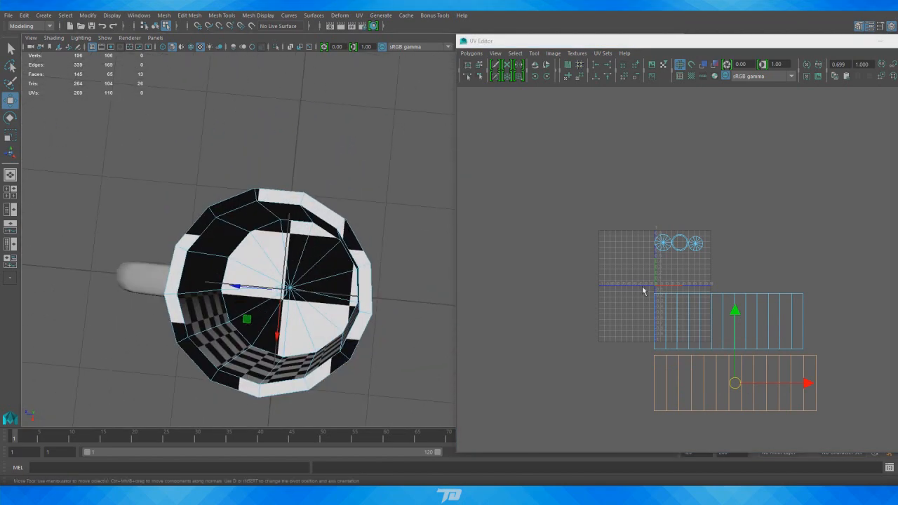
alt+right_drag(644, 291, 720, 239)
alt+middle_drag(721, 239, 702, 186)
click(681, 186)
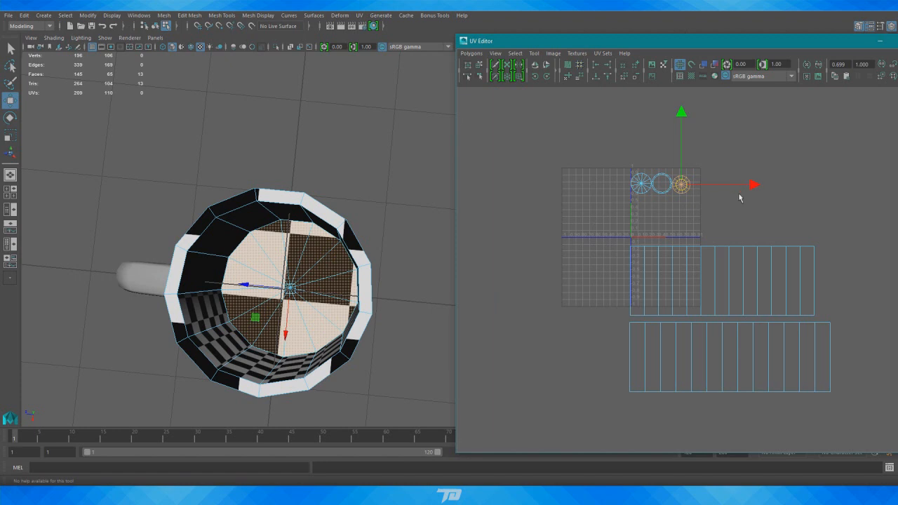
right_click(677, 182)
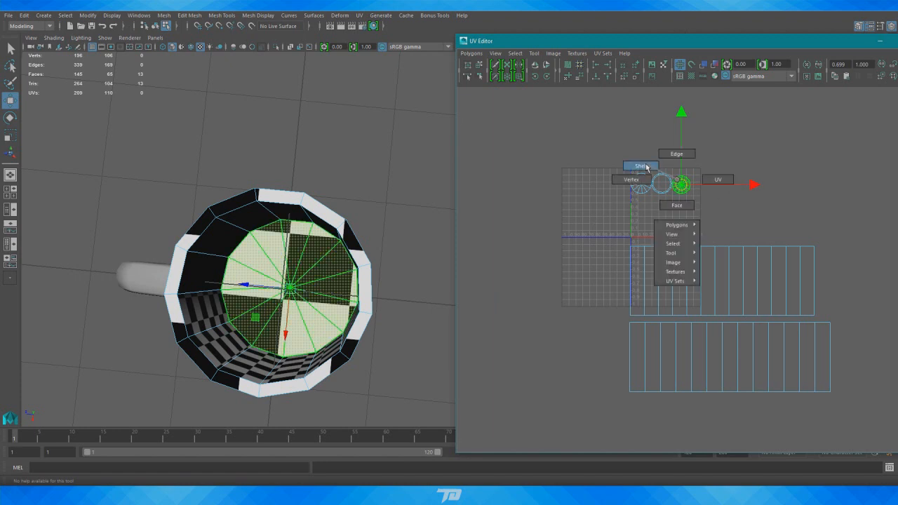
click(646, 166)
key(r)
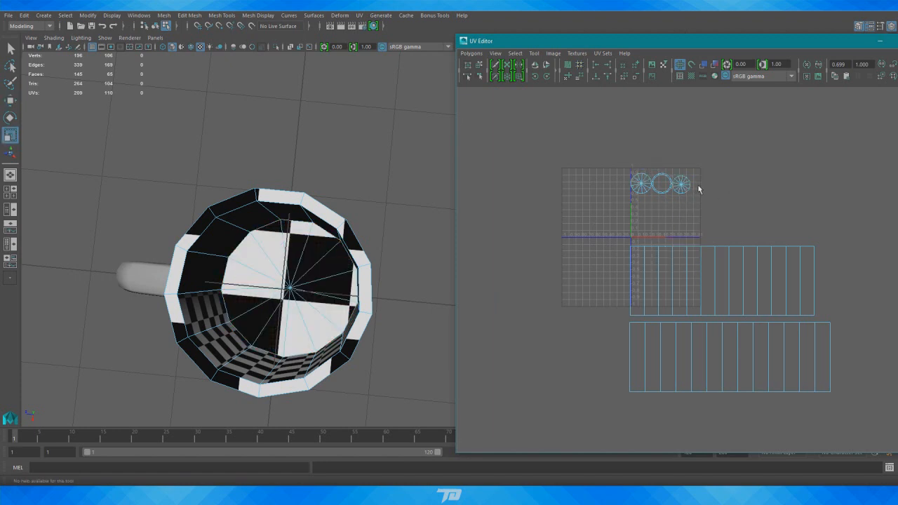
click(681, 188)
drag(681, 187, 897, 175)
alt+drag(412, 319, 412, 270)
drag(683, 187, 825, 205)
key(w)
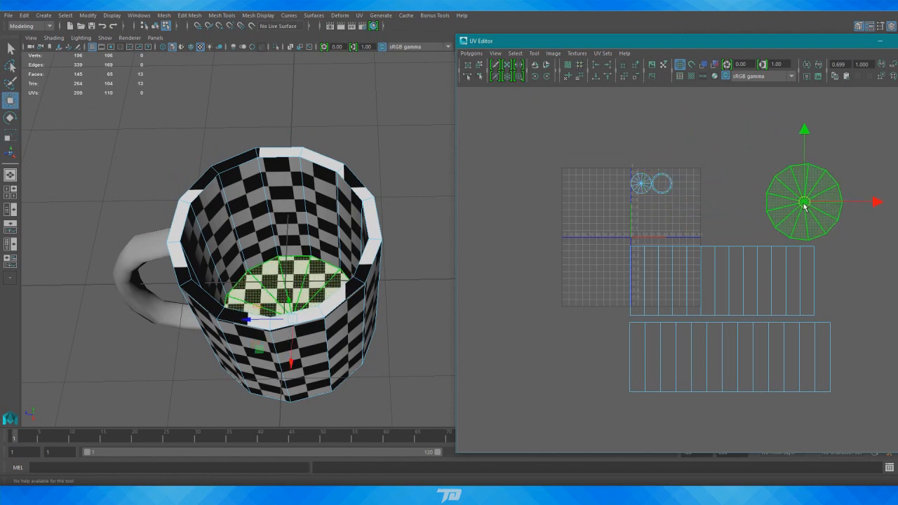
- Enlarge the outer base's round UV shell to match the wall checkers and place it beside the inner floor's shell
click(644, 188)
alt+drag(315, 336, 311, 210)
key(r)
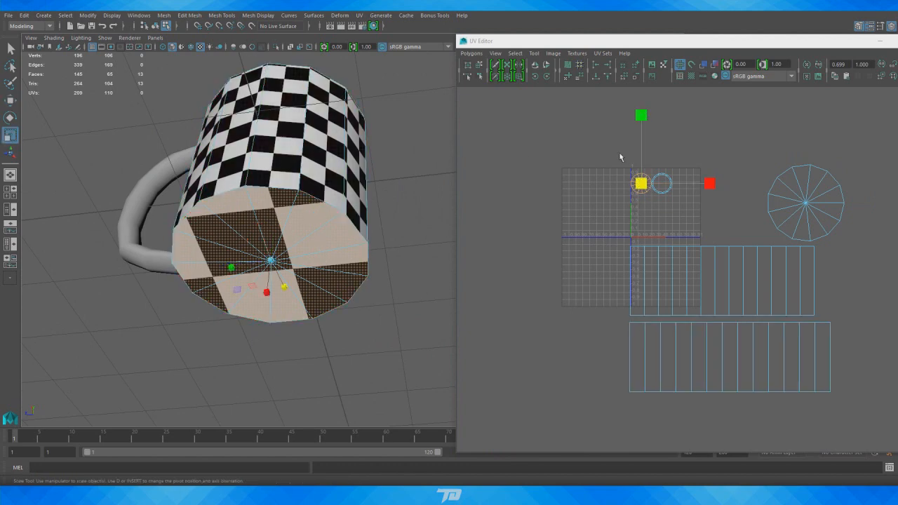
drag(654, 192, 754, 133)
key(w)
- Scale up the rim's ring-shaped UV shell to match the wall checkers and shift it above the wall strips
click(660, 190)
alt+drag(309, 211, 319, 287)
key(r)
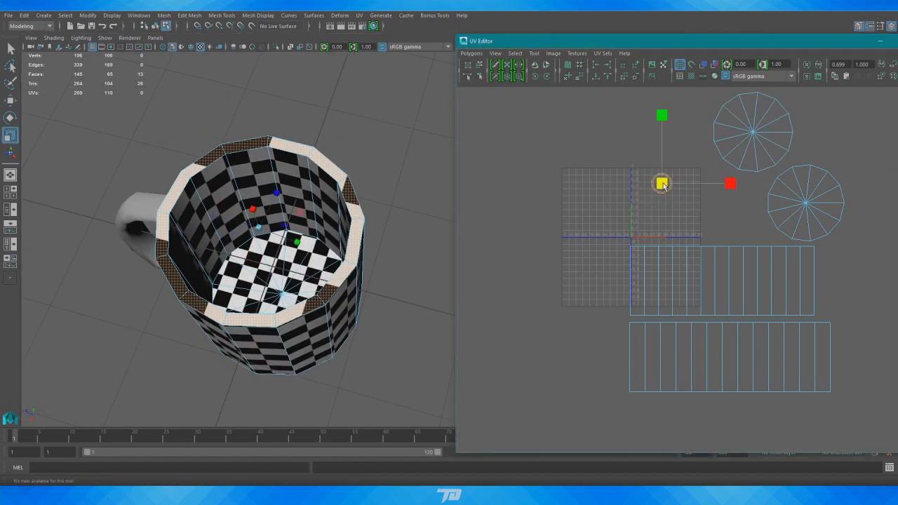
drag(663, 185, 897, 187)
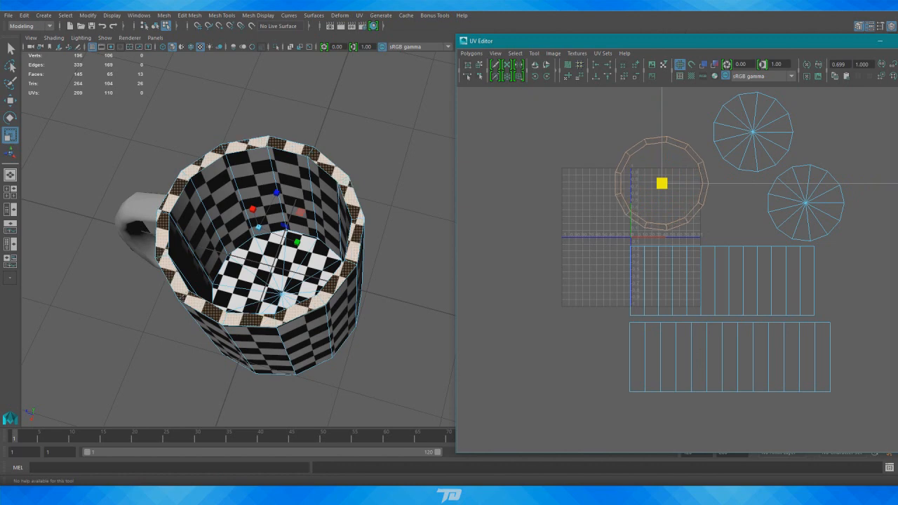
key(w)
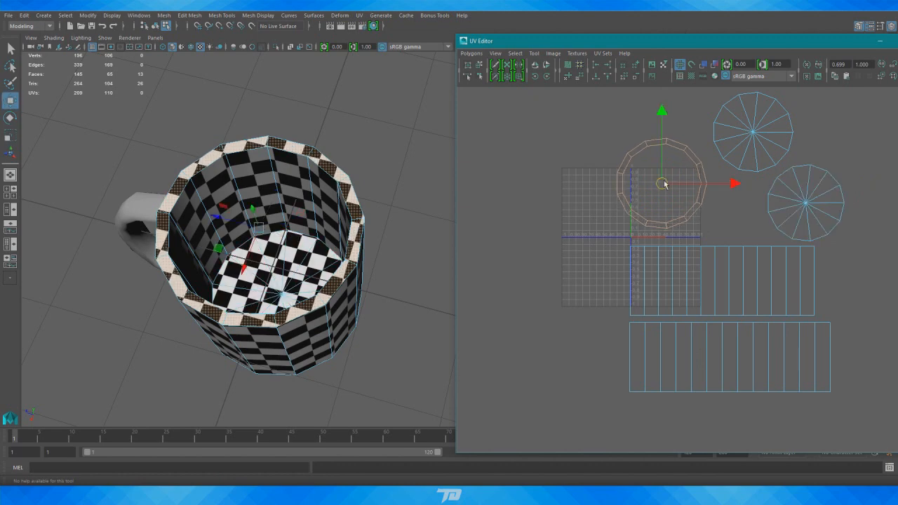
drag(662, 183, 676, 187)
scroll(361, 307, down, 4)
alt+drag(414, 323, 422, 232)
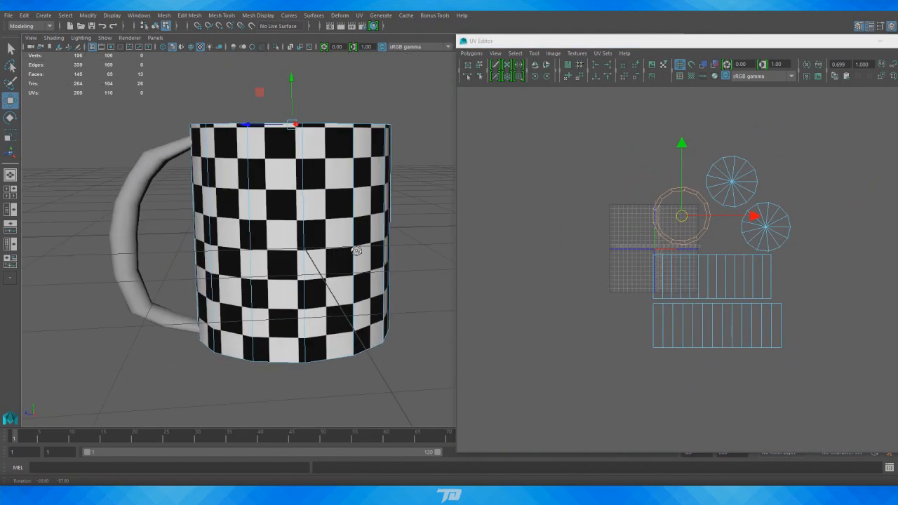
- Select the handle in object mode, minimize the UV editor and isolate the handle in the viewport
scroll(200, 285, down, 4)
alt+drag(201, 286, 278, 204)
right_drag(313, 174, 314, 174)
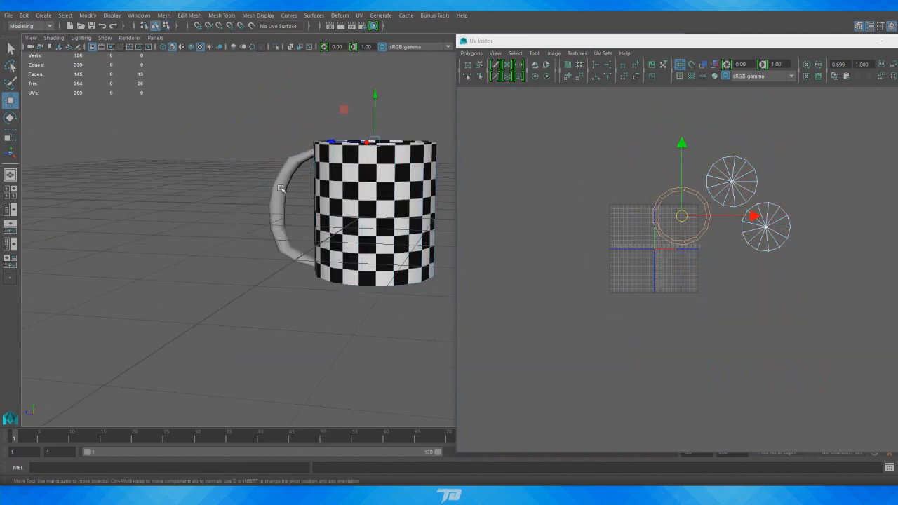
click(284, 189)
scroll(306, 204, up, 3)
alt+drag(381, 212, 390, 206)
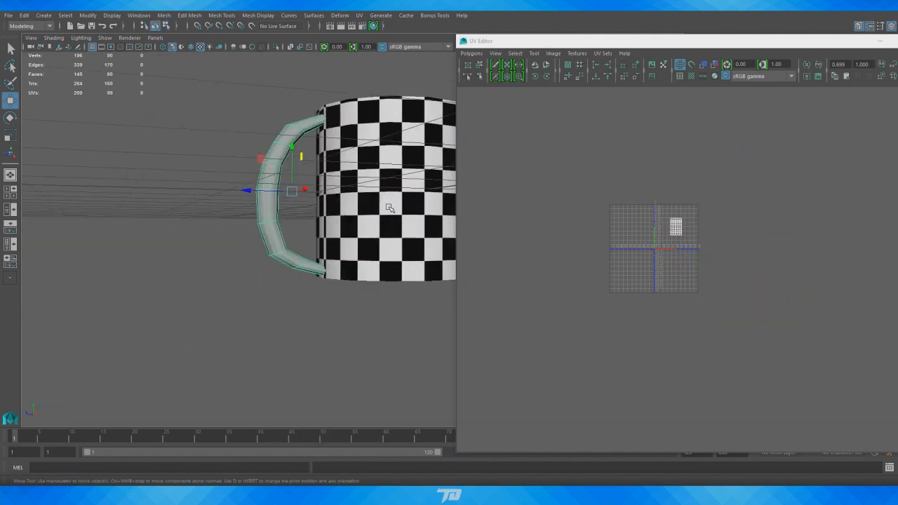
alt+right_drag(390, 206, 302, 134)
alt+drag(343, 192, 313, 226)
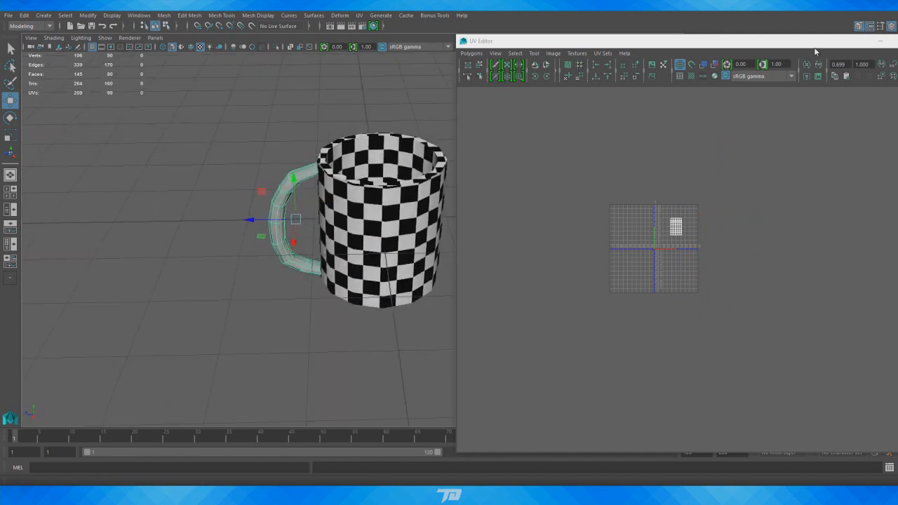
click(879, 42)
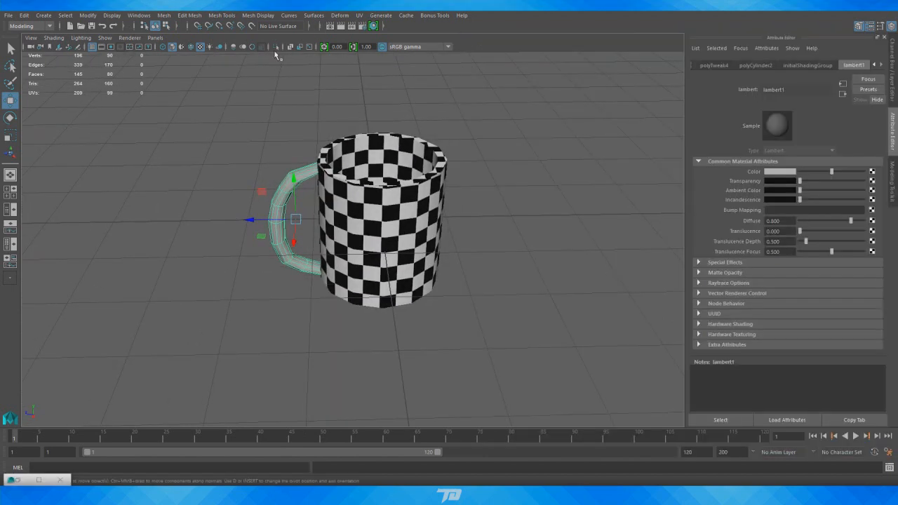
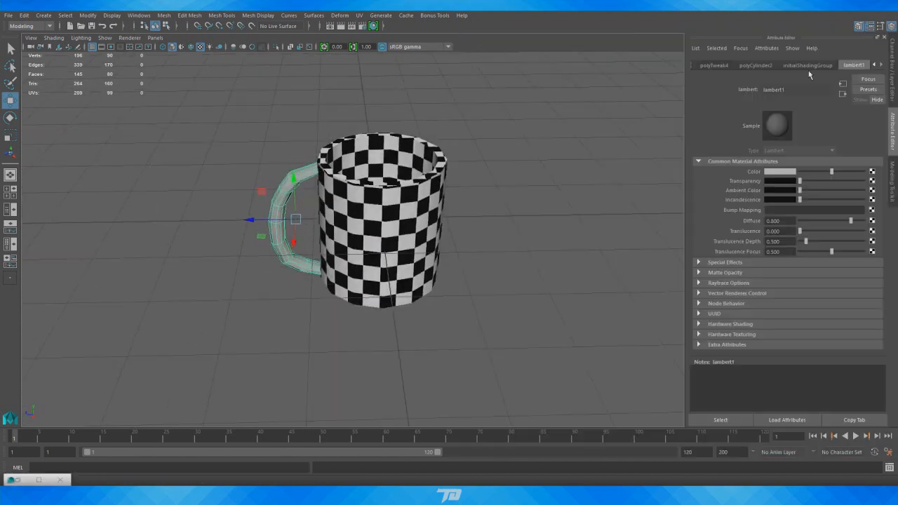
click(275, 50)
alt+drag(279, 48, 452, 157)
- Restore the UV editor, frame the handle's UV grid and assign the existing checker material to the handle
click(12, 480)
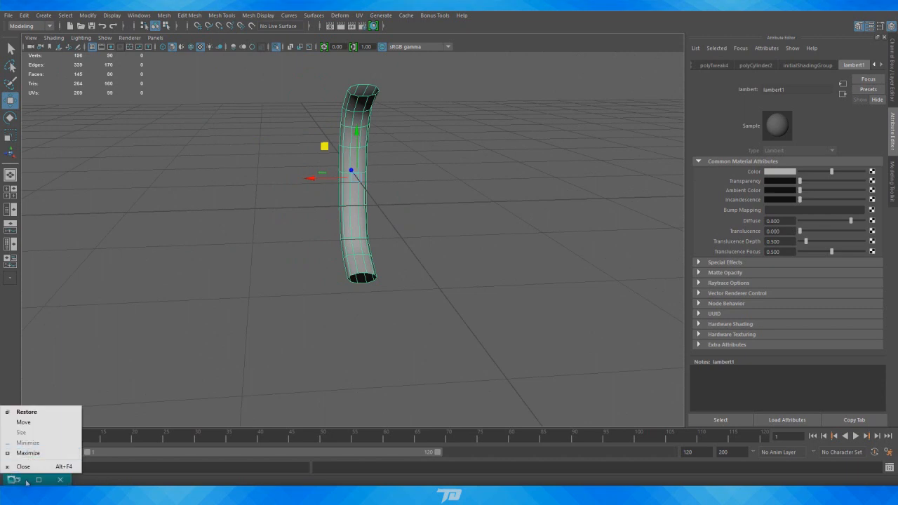
click(18, 481)
click(18, 481)
alt+right_drag(538, 188, 666, 144)
alt+middle_drag(668, 141, 749, 298)
alt+drag(329, 226, 337, 226)
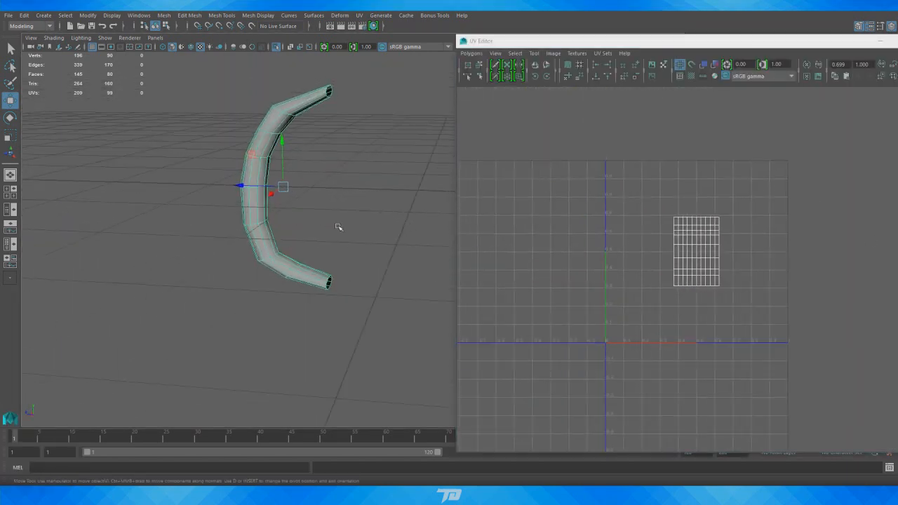
right_drag(267, 158, 327, 401)
alt+drag(385, 299, 284, 309)
- Try a planar UV projection of the handle from the Y axis, then project it from the Z axis, keeping the image ratio
click(358, 16)
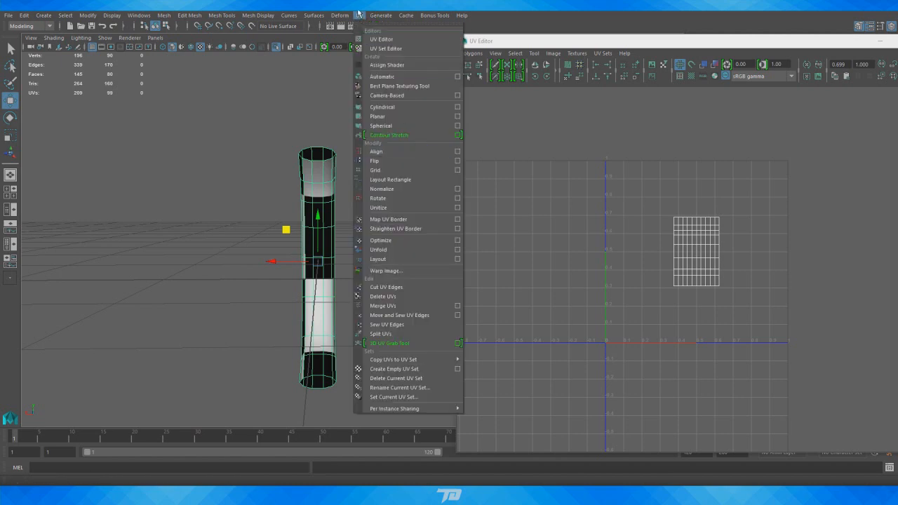
click(458, 116)
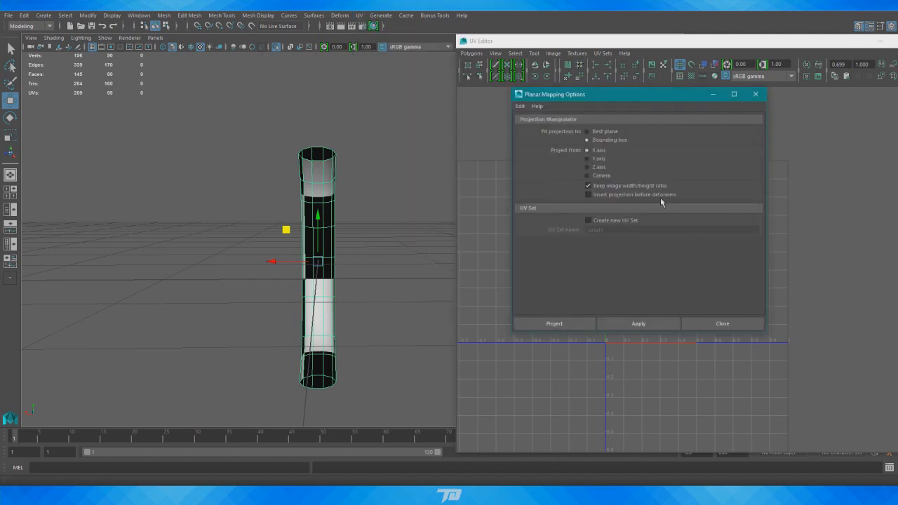
alt+drag(180, 252, 328, 240)
click(589, 159)
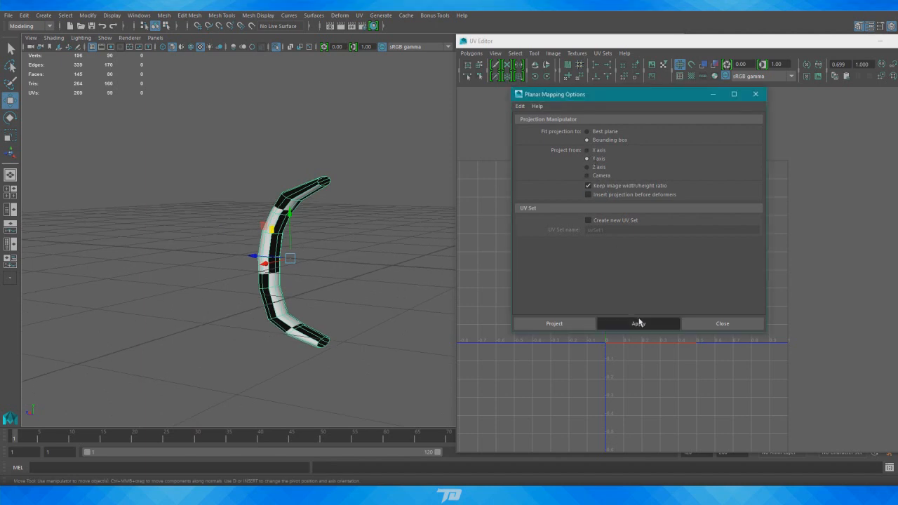
click(638, 321)
click(586, 167)
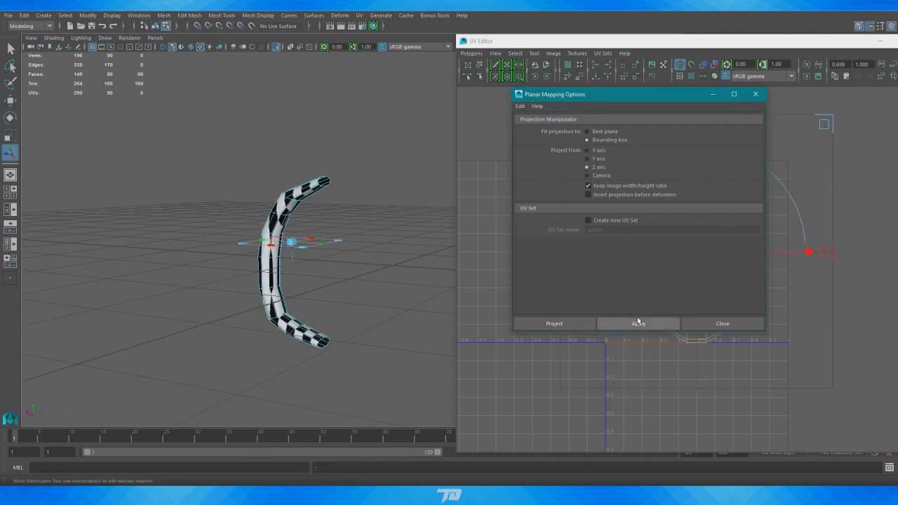
click(628, 323)
alt+drag(224, 295, 273, 312)
scroll(288, 267, up, 3)
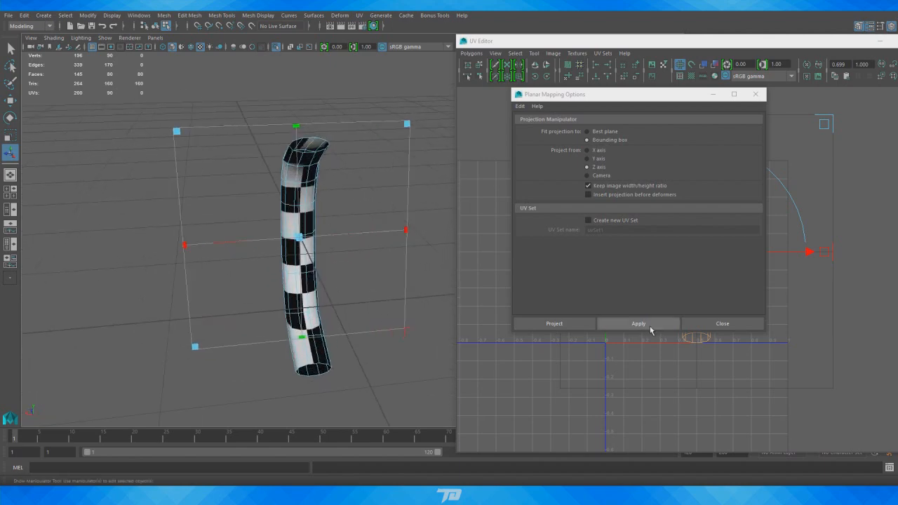
click(712, 323)
- Select one continuous lengthwise line of edges on the handle's cup-facing side, from end to end, and cut the UVs along it
scroll(280, 224, up, 5)
alt+middle_drag(302, 179, 326, 221)
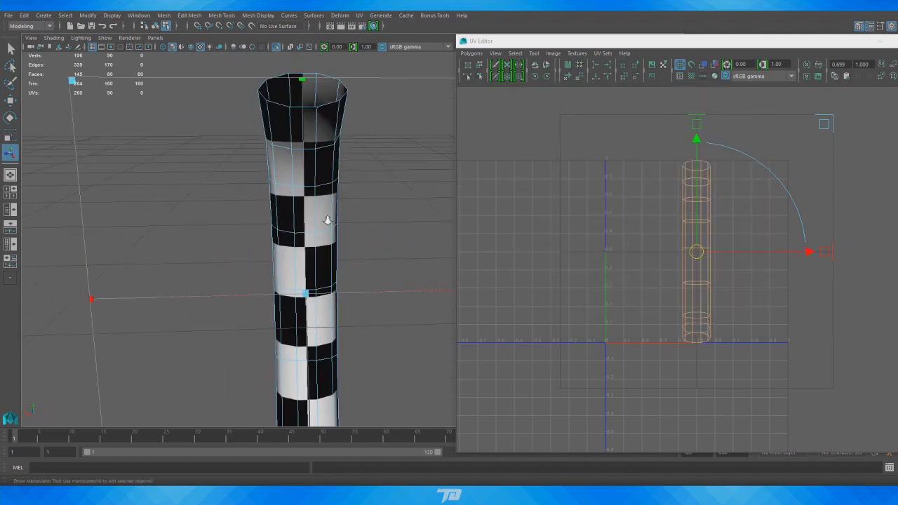
alt+drag(327, 220, 346, 211)
scroll(384, 247, up, 2)
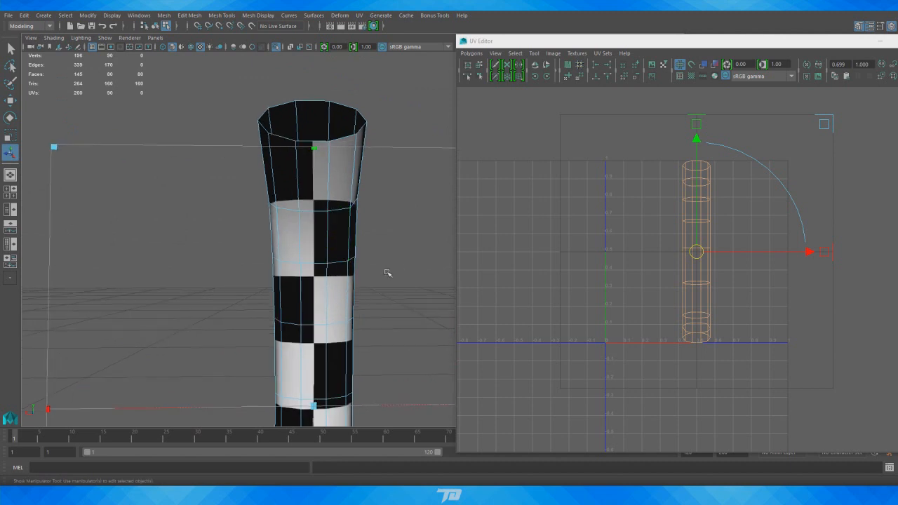
scroll(387, 272, down, 1)
right_drag(331, 232, 330, 202)
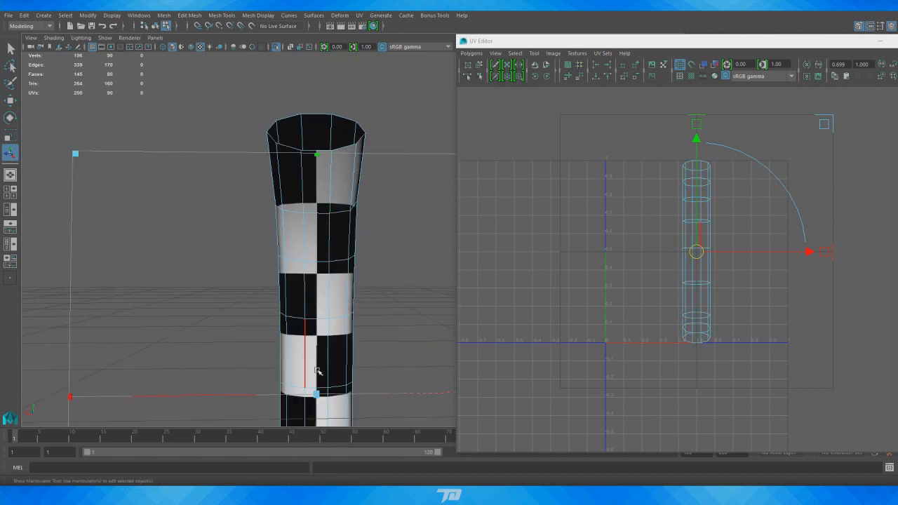
scroll(345, 287, up, 2)
click(326, 139)
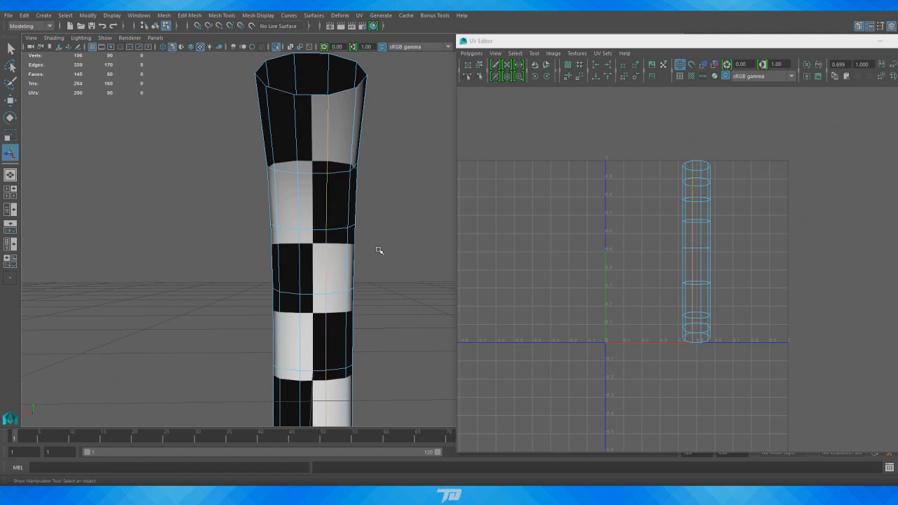
alt+drag(379, 251, 314, 203)
alt+drag(360, 133, 372, 213)
shift+click(320, 196)
alt+right_drag(353, 182, 198, 245)
alt+drag(199, 245, 225, 315)
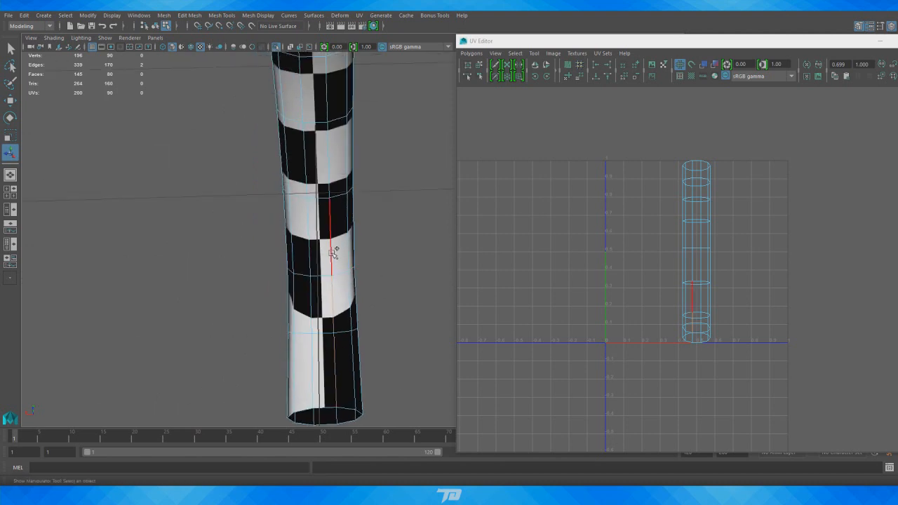
alt+right_drag(335, 256, 241, 262)
shift+click(333, 143)
alt+middle_drag(366, 91, 374, 196)
alt+drag(374, 196, 369, 148)
shift+click(343, 160)
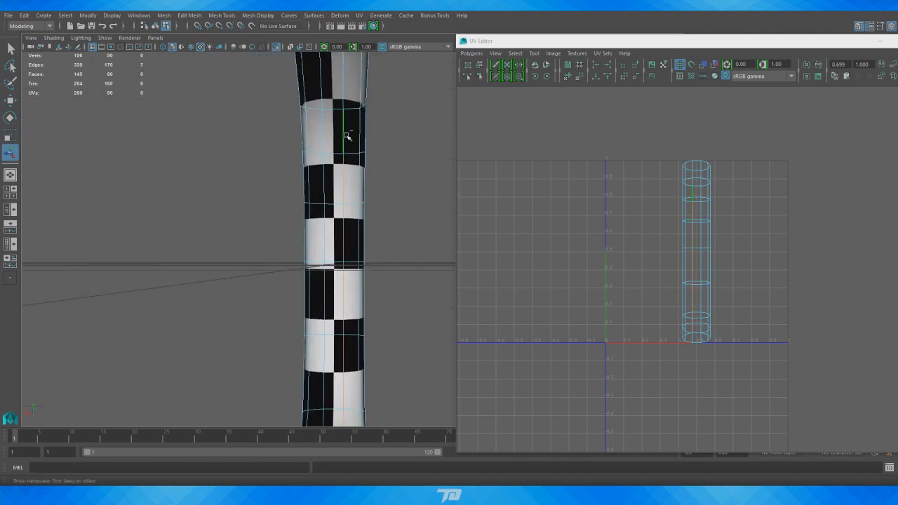
shift+click(345, 98)
alt+right_drag(378, 128, 211, 262)
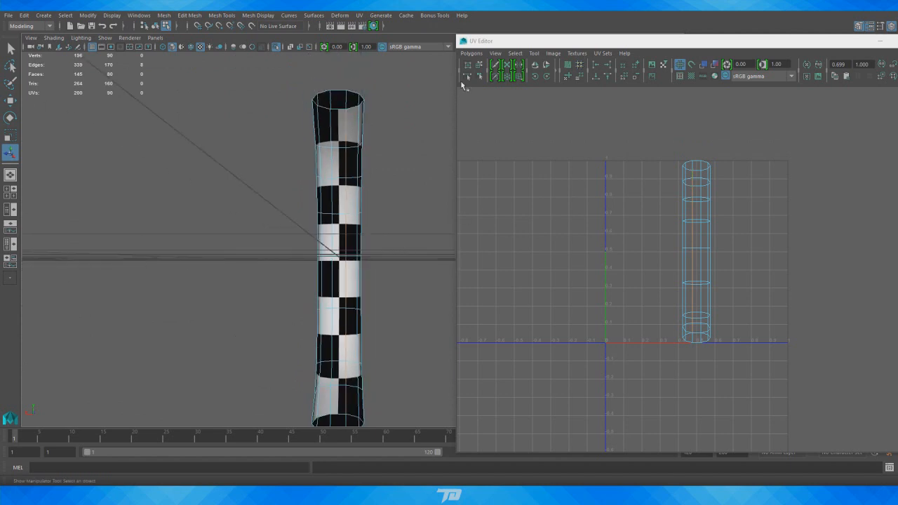
click(471, 53)
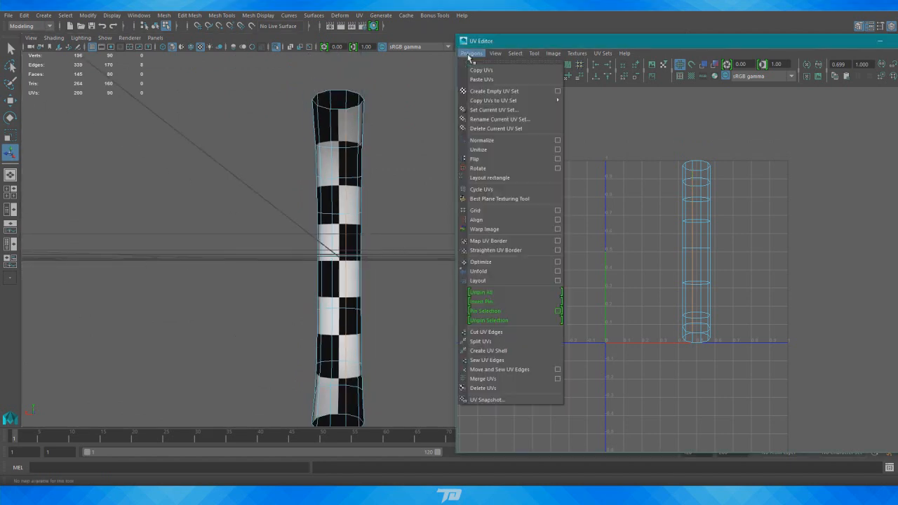
click(477, 333)
- Unfold all the handle's UVs with solver weight 0, unselected UVs pinned, no constraint and 5912 maximum iterations
right_drag(686, 309, 729, 306)
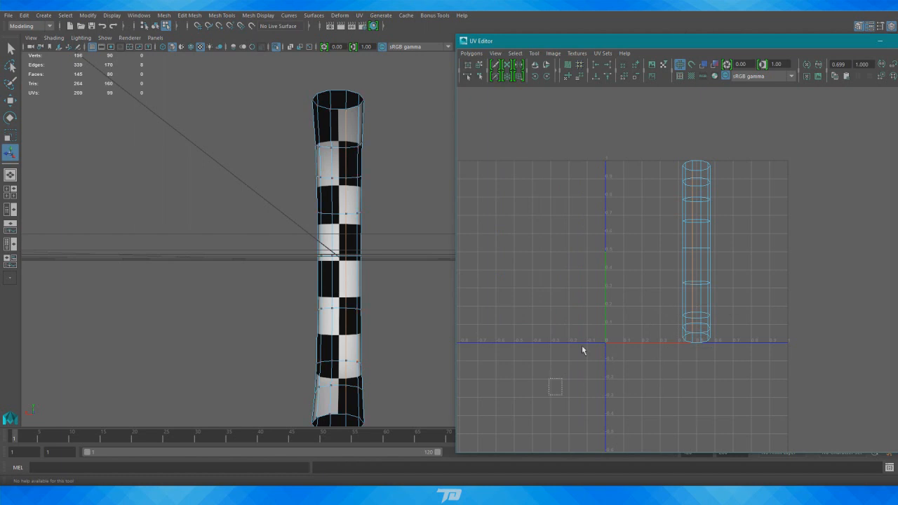
drag(582, 349, 783, 122)
shift+click(568, 76)
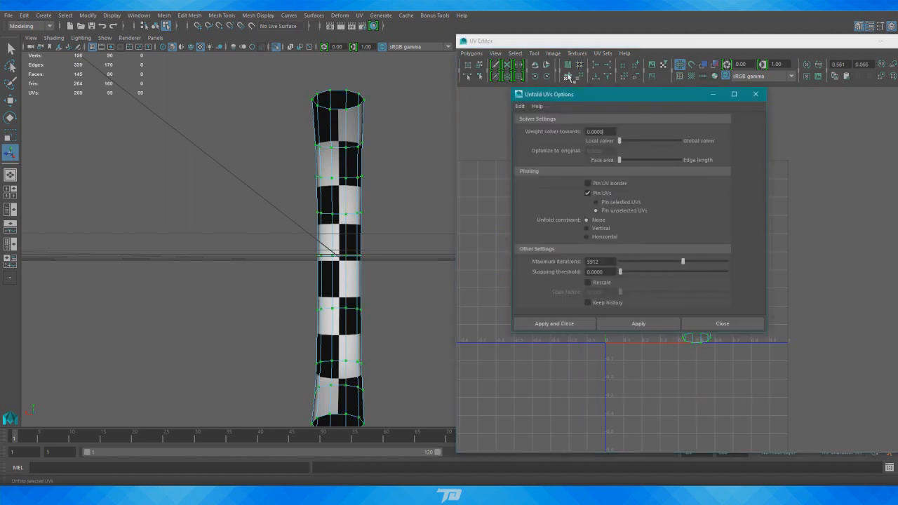
click(628, 324)
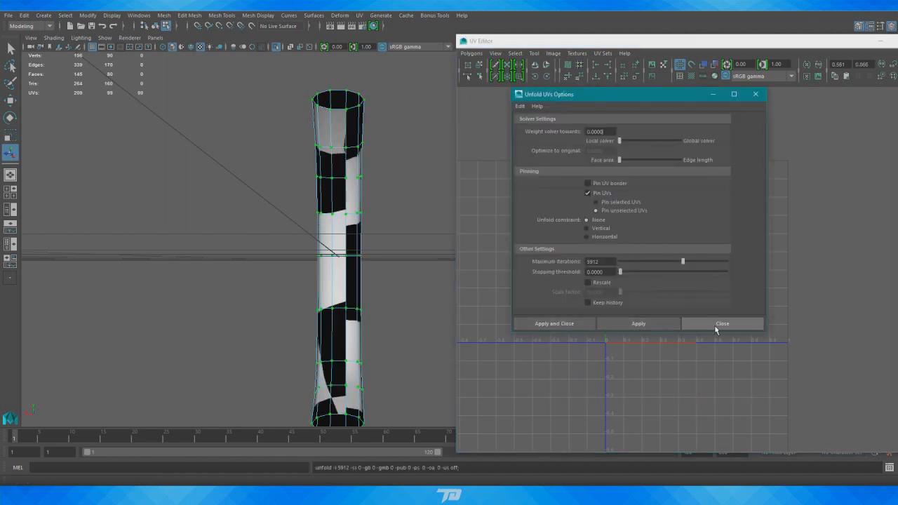
- Inspect the handle's unfolded UV shell and its checker pattern, and undo the last unfold
click(719, 323)
alt+drag(330, 281, 453, 311)
alt+right_drag(757, 223, 708, 214)
alt+middle_drag(708, 215, 652, 260)
alt+right_drag(652, 260, 864, 234)
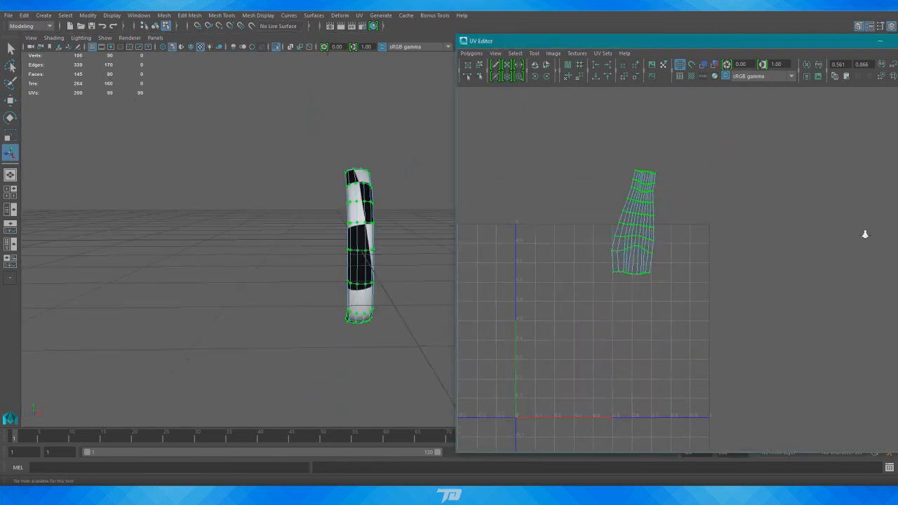
alt+right_drag(708, 231, 784, 230)
key(ctrl+z)
- Try unfolding all the handle's UVs with the unfold constraint set to Horizontal, and examine the checkers on the handle
alt+right_drag(669, 259, 629, 264)
alt+middle_drag(637, 257, 662, 163)
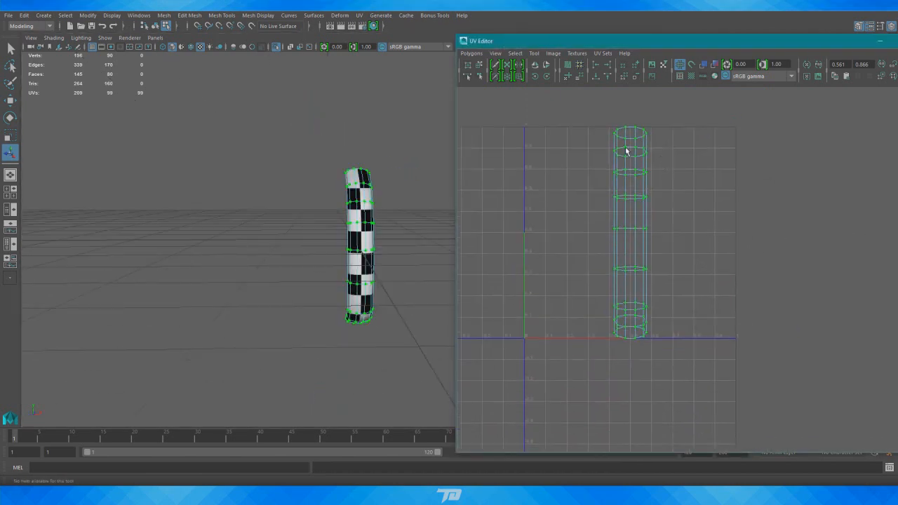
right_click(566, 77)
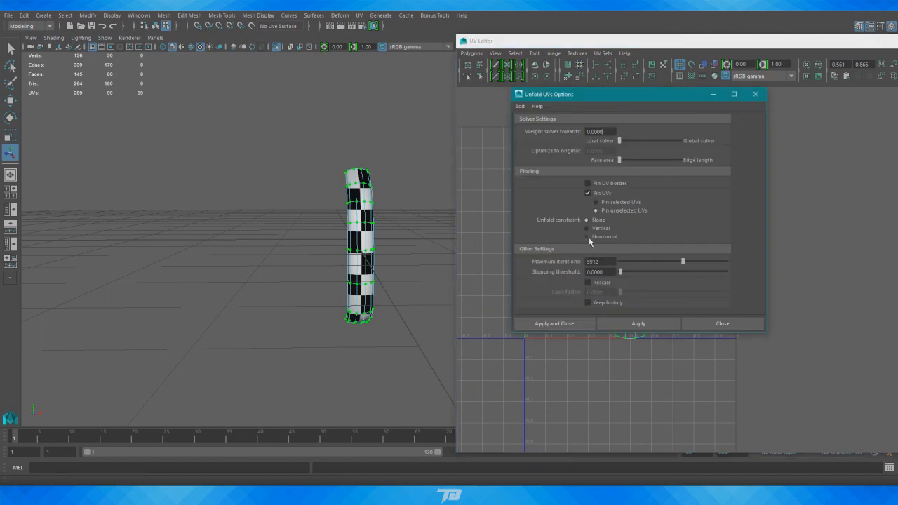
click(634, 320)
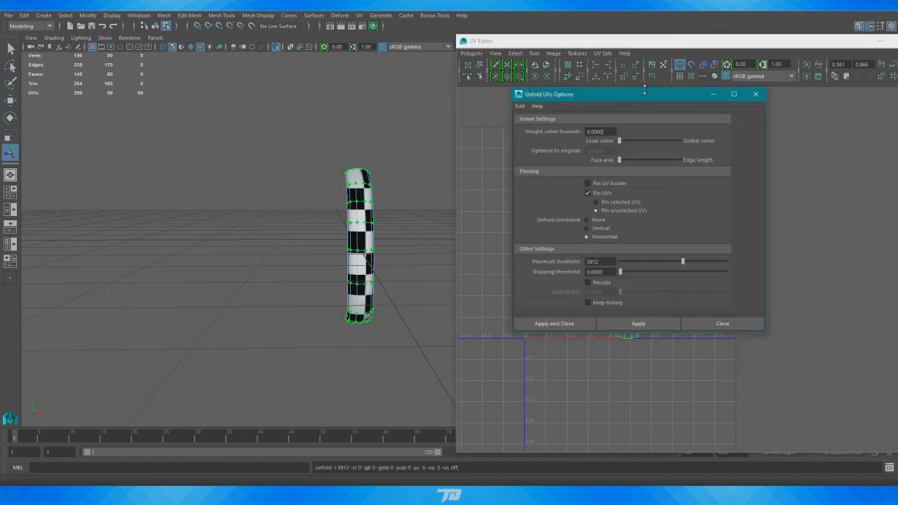
drag(644, 95, 681, 359)
alt+drag(325, 261, 442, 262)
alt+right_drag(441, 262, 512, 264)
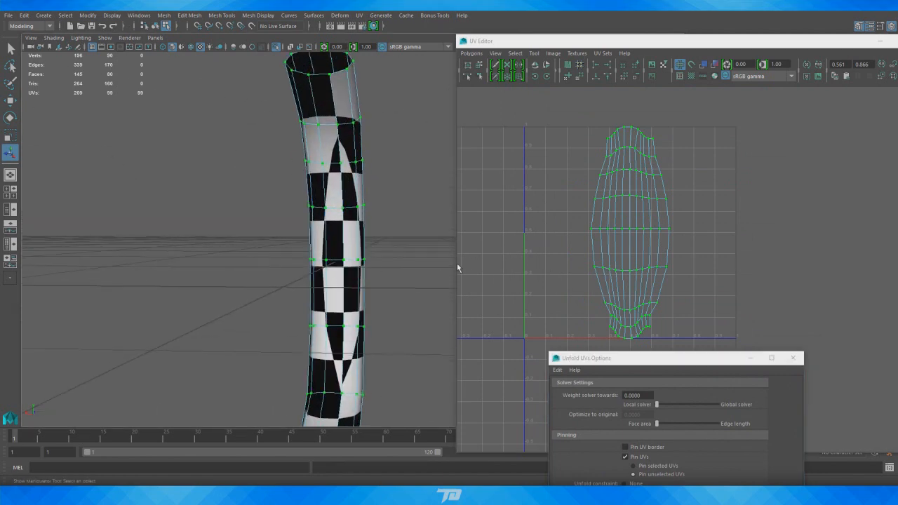
alt+middle_drag(452, 265, 454, 303)
- Try unfolding the handle's UVs again with the Vertical constraint, followed by an unfold with no constraint
drag(674, 359, 720, 194)
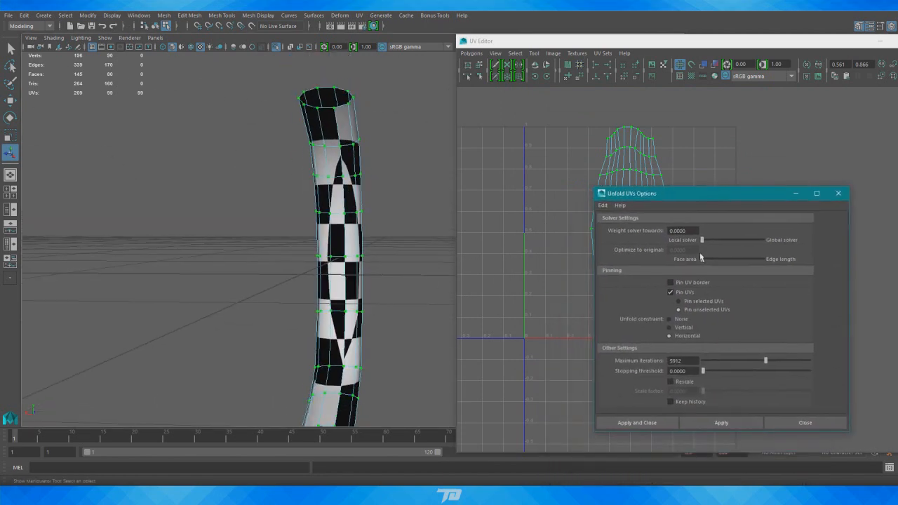
click(717, 423)
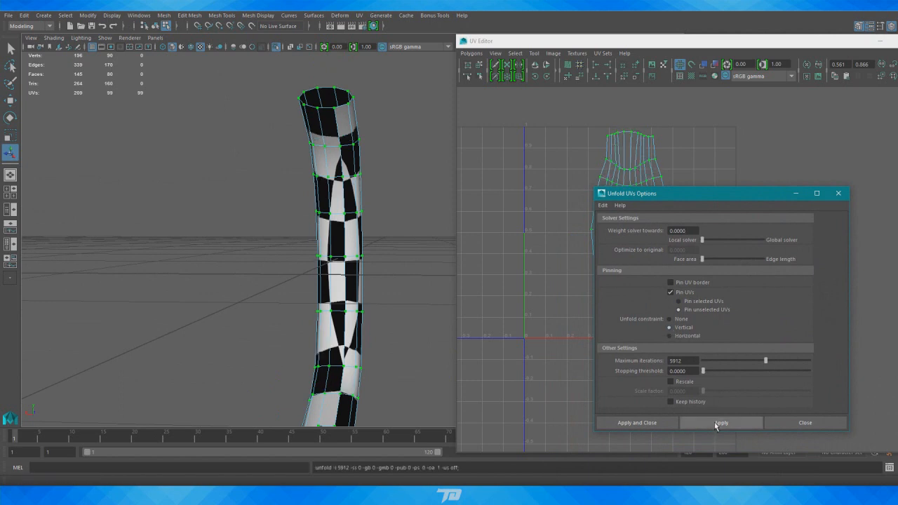
click(669, 319)
click(728, 422)
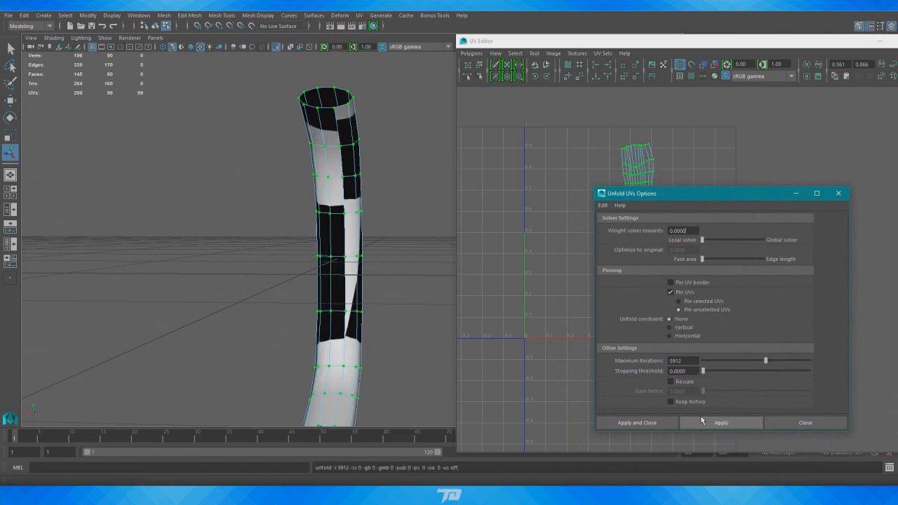
- Undo the horizontal, vertical and unconstrained unfolds of the handle's UVs
drag(735, 198, 754, 300)
alt+drag(280, 309, 329, 307)
key(ctrl+z)
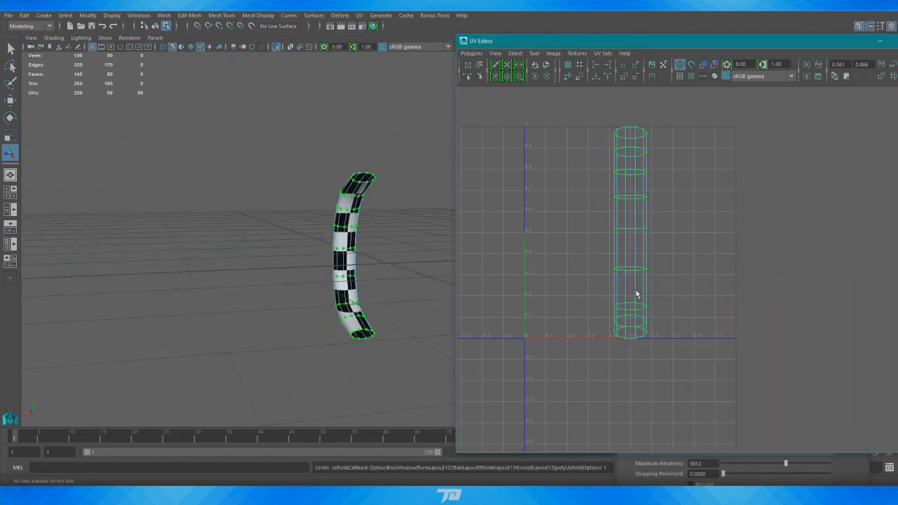
- Try unfolding all the handle's projected UVs with only the Vertical constraint, and undo that unfold
drag(540, 388, 732, 91)
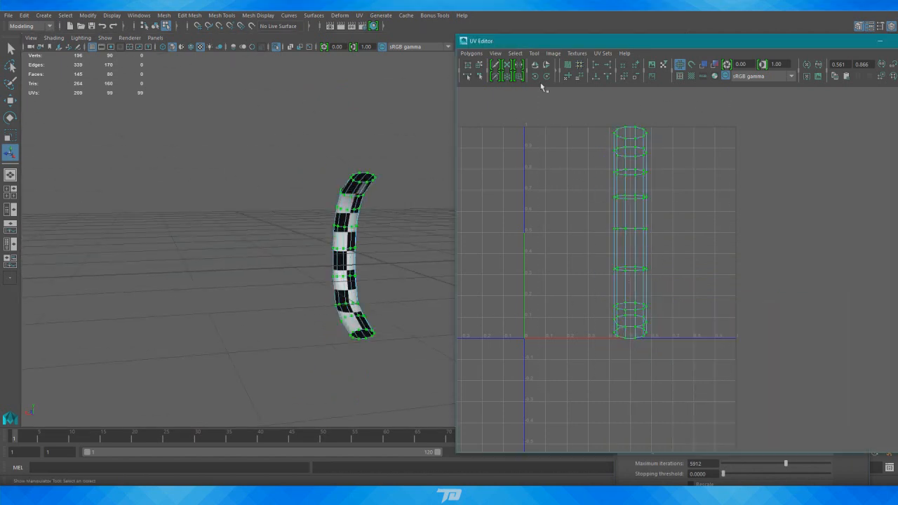
right_click(566, 78)
drag(724, 296, 775, 132)
click(750, 266)
click(791, 360)
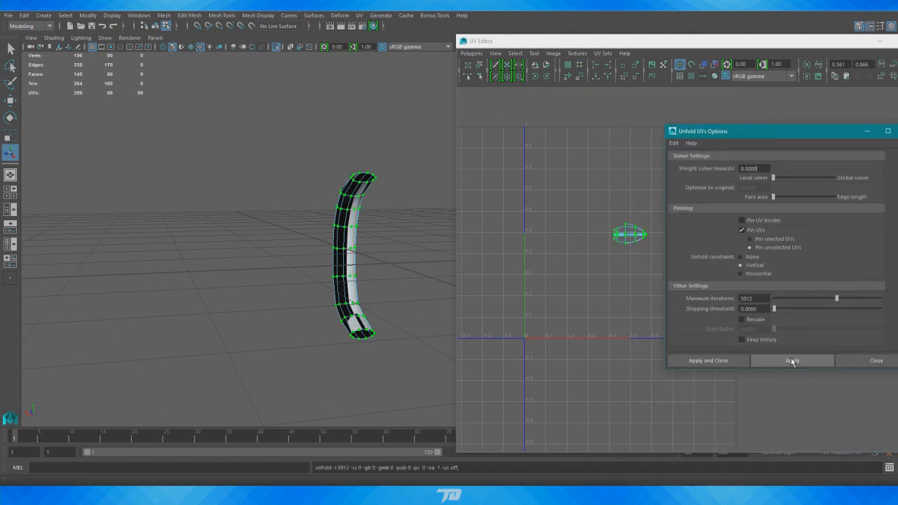
click(864, 361)
key(ctrl+z)
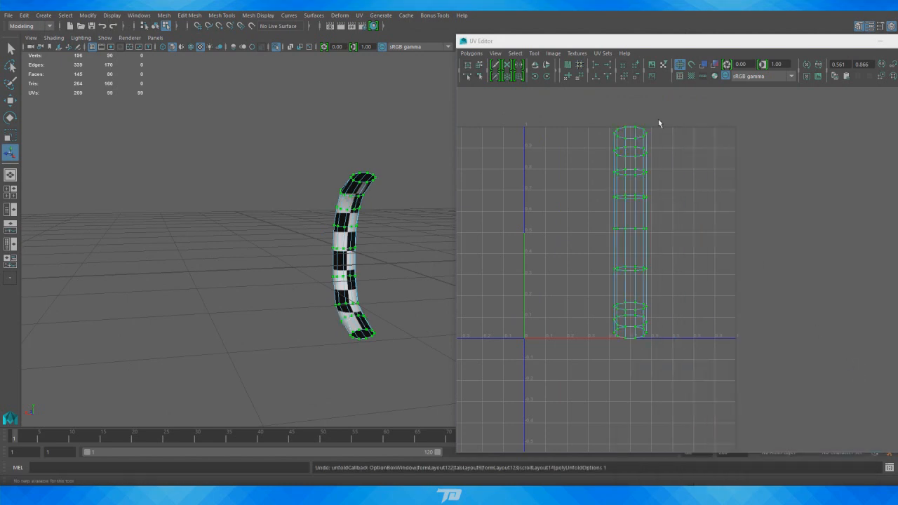
- Unfold the handle's cylindrically mapped UVs using the horizontal unfold constraint with unselected UVs pinned
right_click(567, 79)
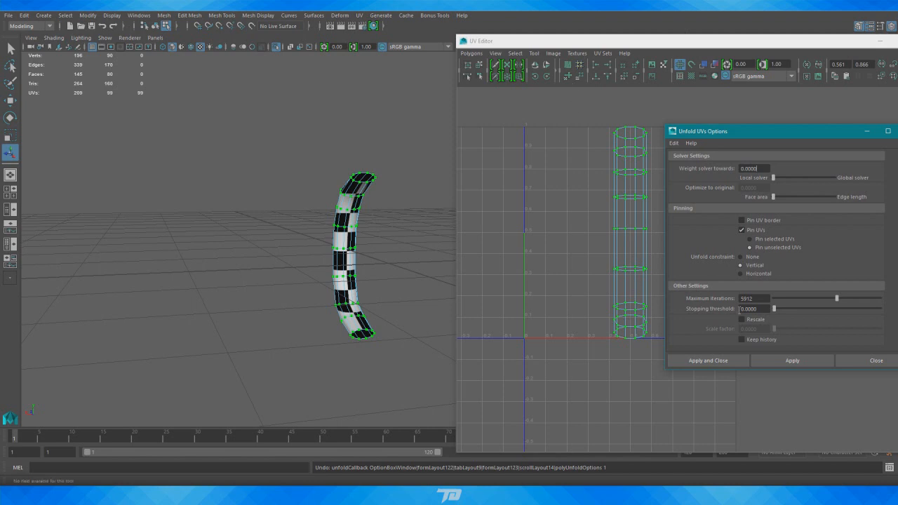
click(780, 360)
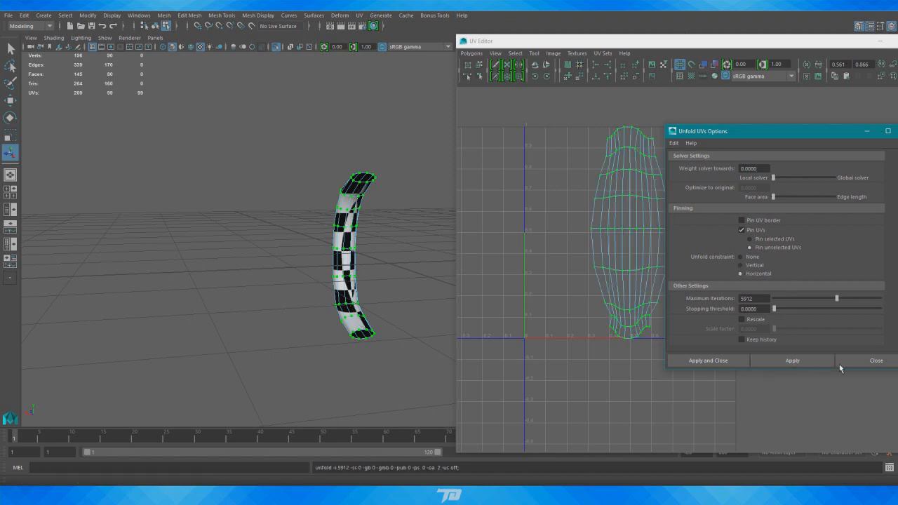
click(868, 361)
- Examine the checker pattern around the handle for distortion
alt+drag(306, 258, 187, 278)
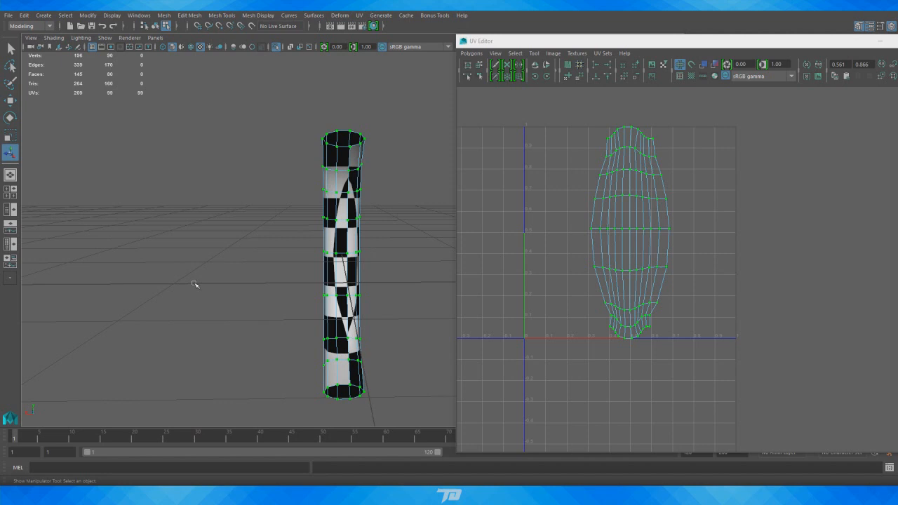
scroll(353, 206, up, 1)
right_drag(375, 198, 412, 183)
click(405, 197)
alt+drag(404, 196, 363, 208)
alt+drag(355, 315, 415, 301)
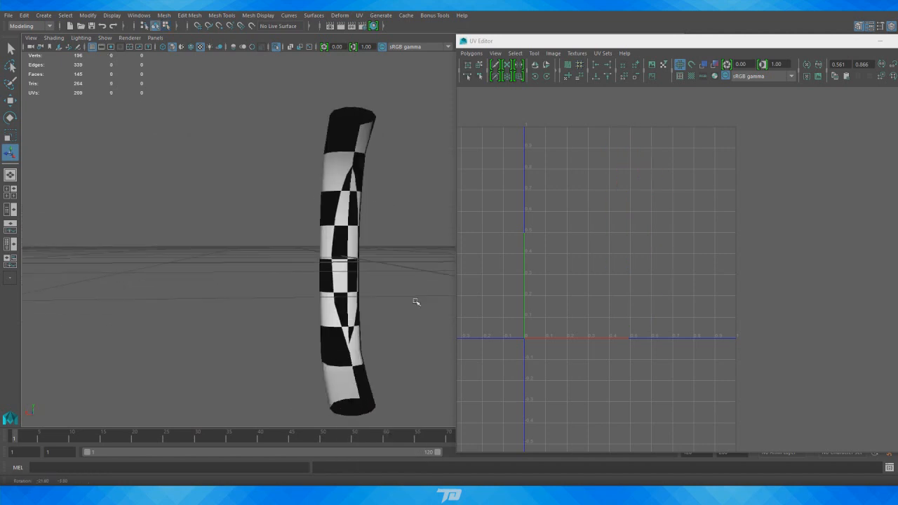
click(352, 258)
alt+drag(391, 266, 266, 273)
- Select all of the handle's UVs and unfold them horizontally, followed by a vertical unfold
right_drag(602, 235, 659, 232)
drag(515, 408, 719, 109)
shift+click(567, 77)
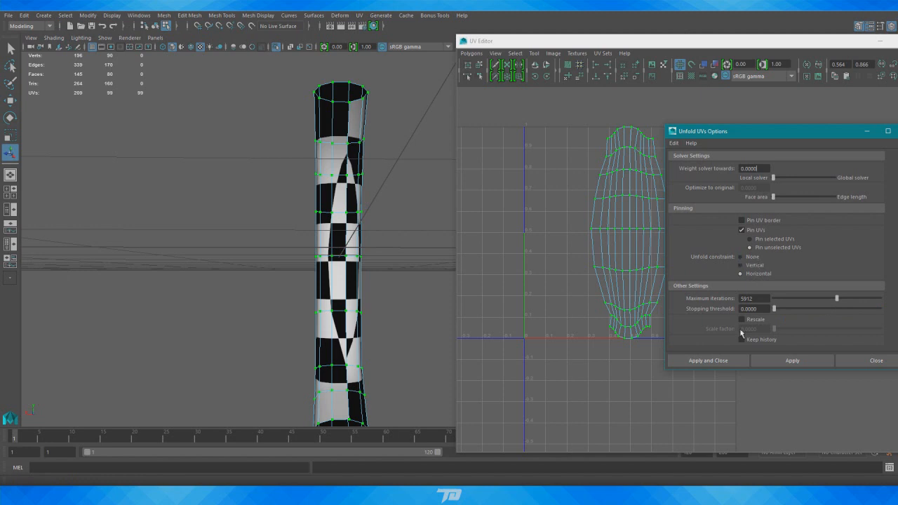
click(791, 360)
click(740, 265)
click(779, 364)
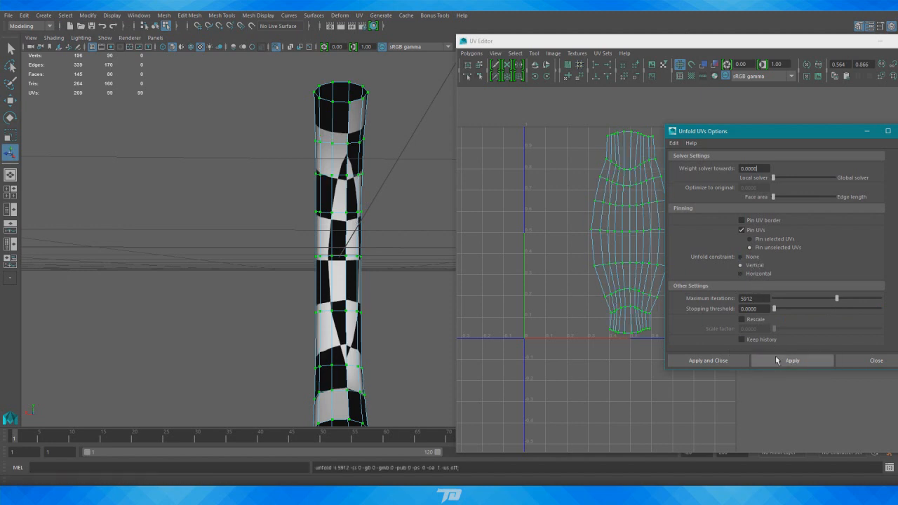
- Try to unfold the handle's UVs with the unfold constraint set to None
click(740, 257)
click(771, 362)
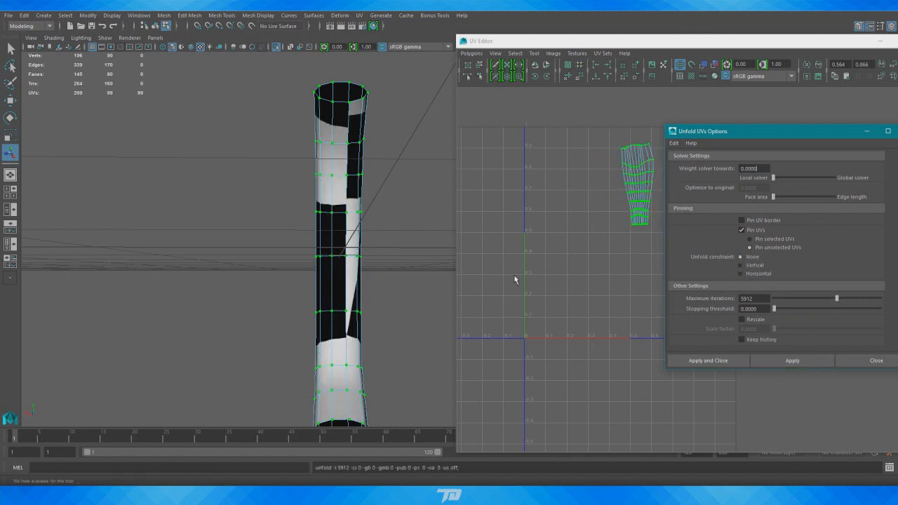
alt+right_drag(365, 279, 165, 328)
alt+drag(165, 328, 344, 311)
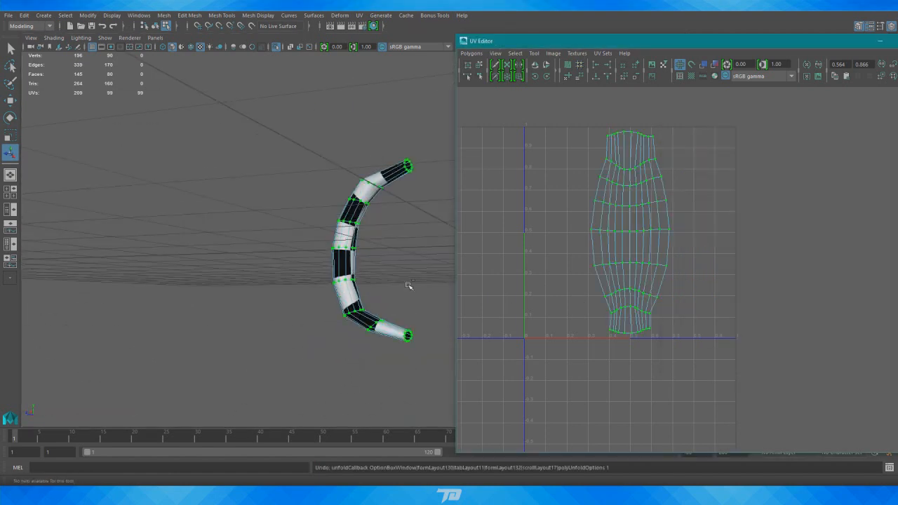
alt+drag(409, 286, 305, 299)
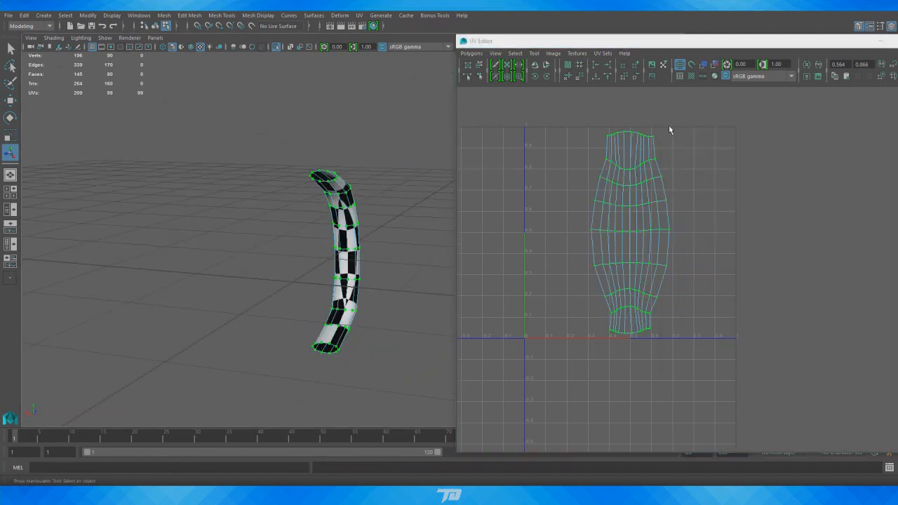
- Straighten the end rows of the handle's UV shell, aligning the top row to maximum V and the bottom row to minimum V
drag(584, 116, 677, 148)
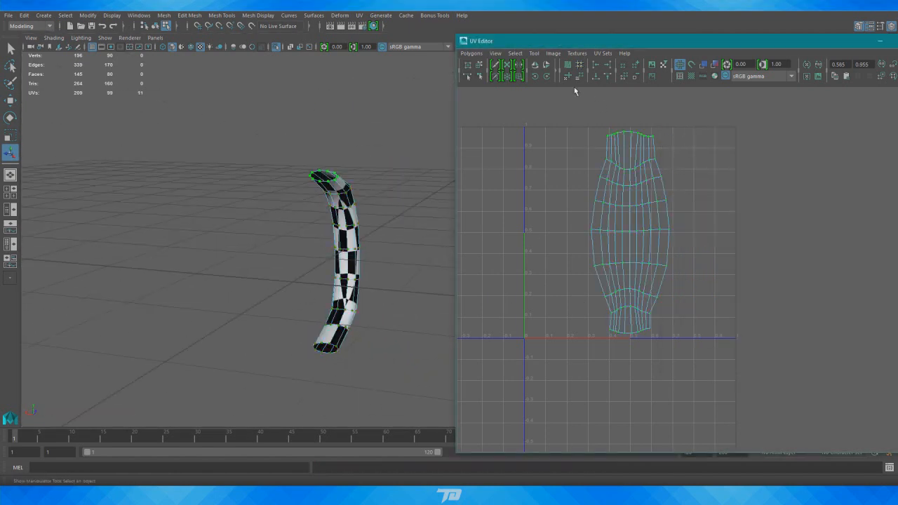
click(609, 77)
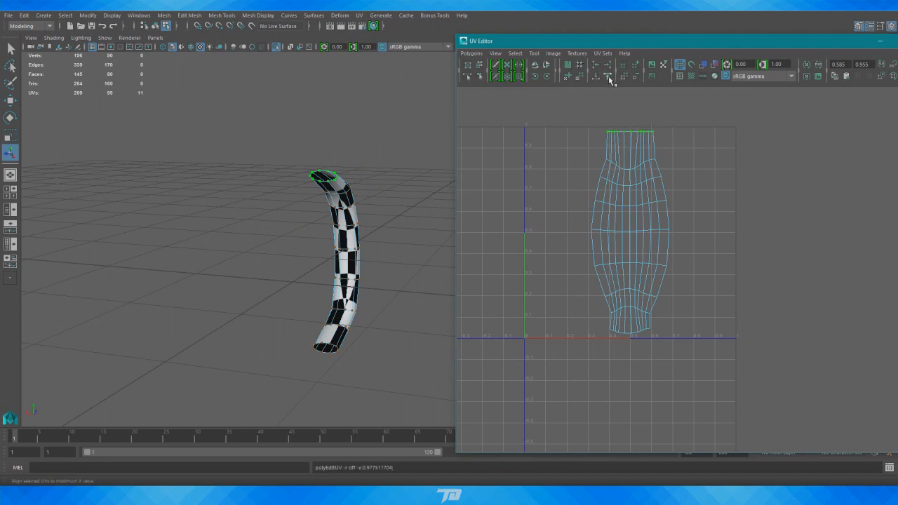
drag(556, 395, 689, 320)
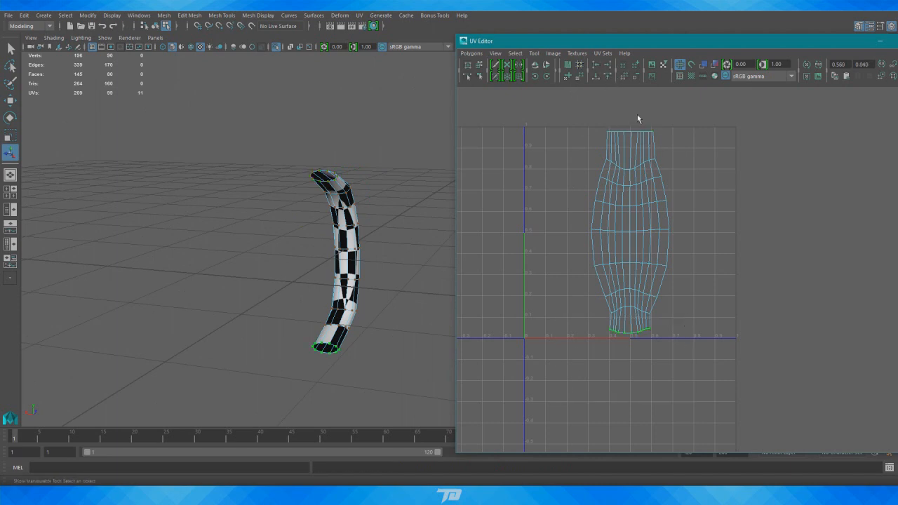
click(596, 78)
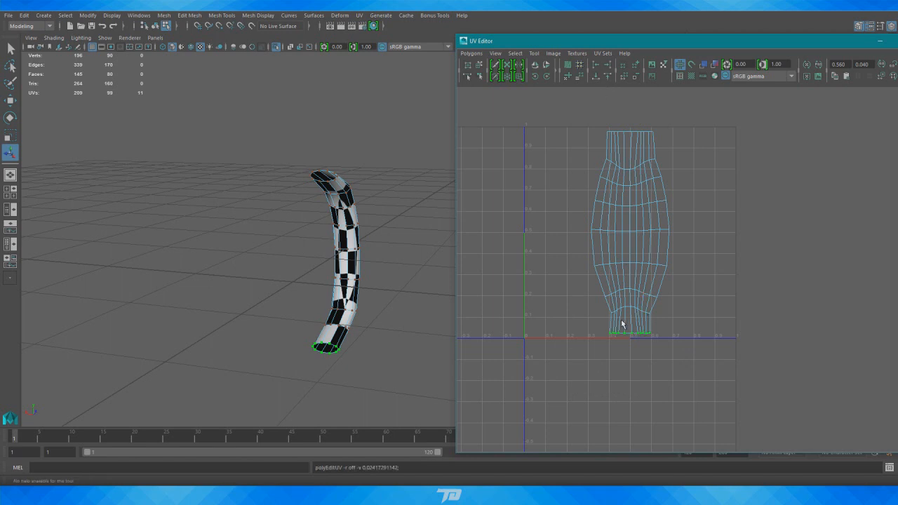
- Align each of the three UV rows above the shell's bottom edge to its minimum V
drag(595, 321, 681, 303)
click(596, 78)
drag(595, 304, 686, 275)
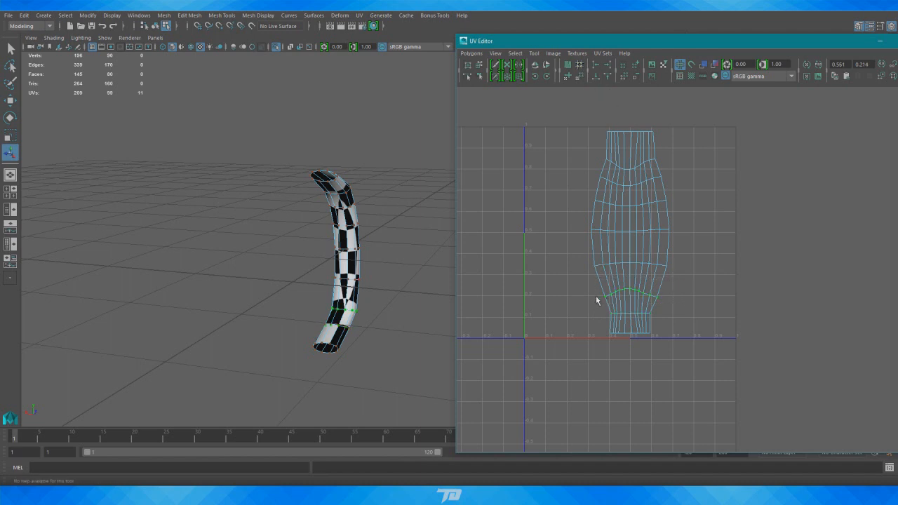
click(596, 78)
drag(595, 282, 719, 260)
click(596, 78)
- Straighten the shell's middle UV row and the two rows above it, aligning them to maximum, minimum and maximum V respectively
drag(579, 245, 721, 213)
click(607, 78)
drag(579, 216, 723, 195)
click(596, 78)
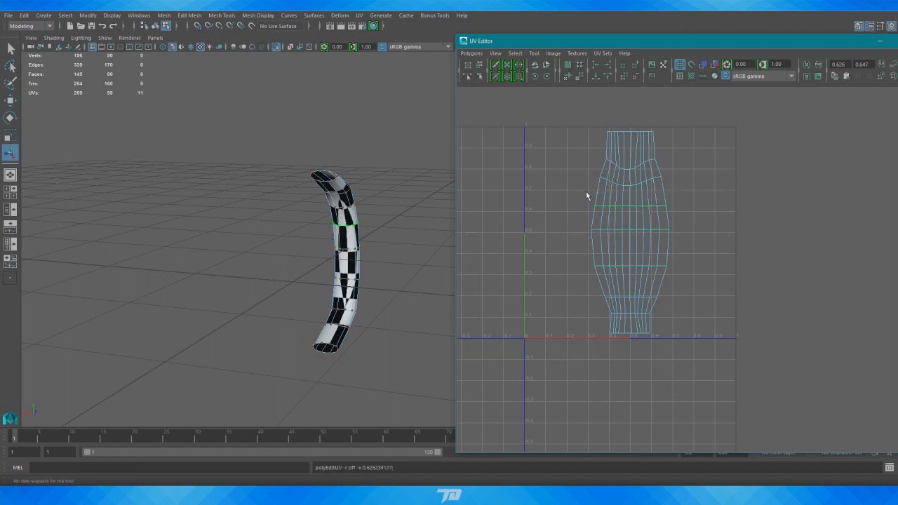
drag(587, 192, 699, 175)
click(608, 77)
- Align the second UV row from the top to minimum V and move it up closer to the shell's top edge
drag(590, 142, 683, 173)
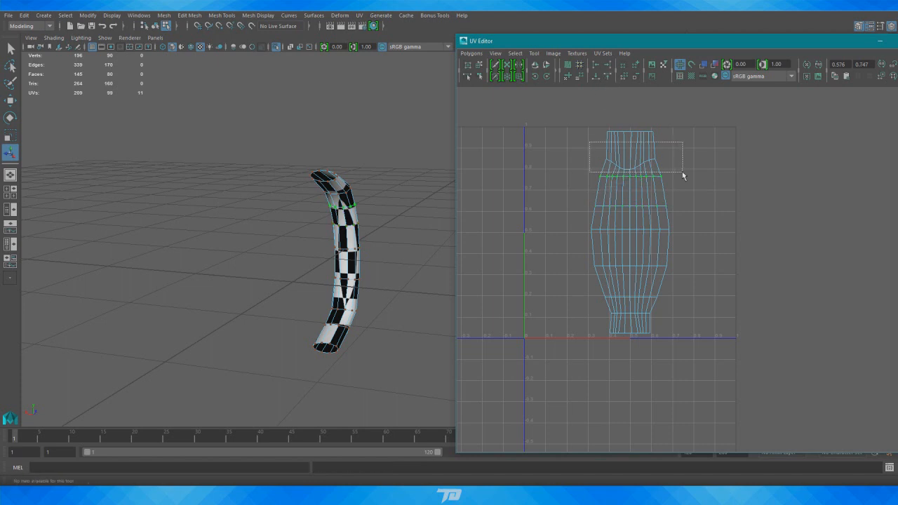
click(594, 78)
key(w)
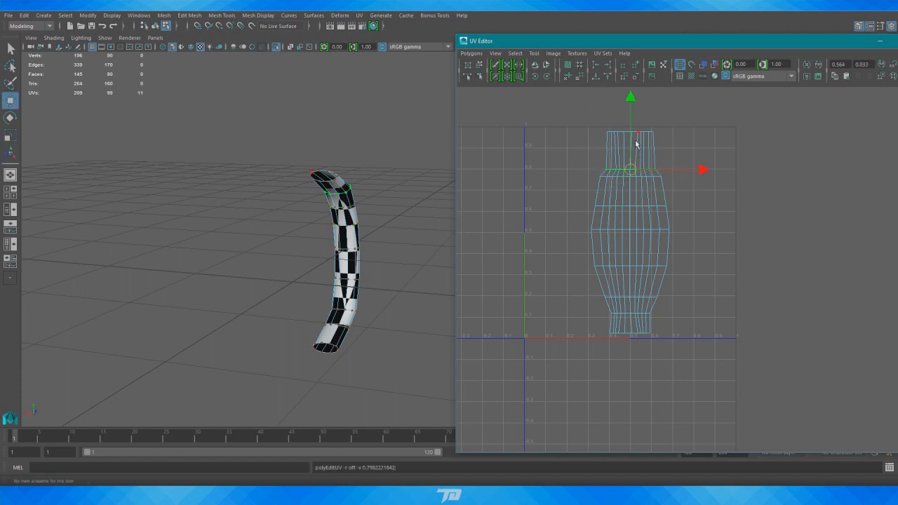
drag(629, 101, 630, 90)
alt+drag(308, 284, 525, 284)
- Select every UV of the straightened handle shell and unfold them with the horizontal constraint
drag(715, 383, 563, 113)
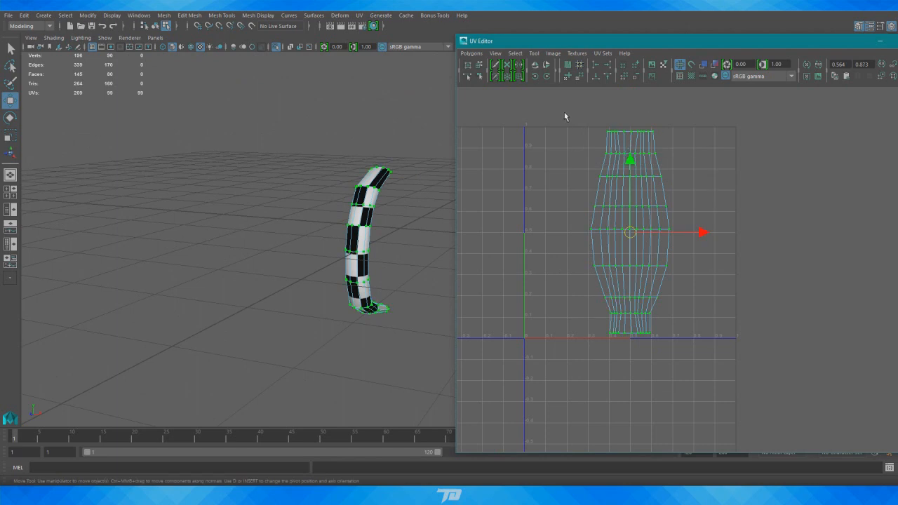
right_click(569, 75)
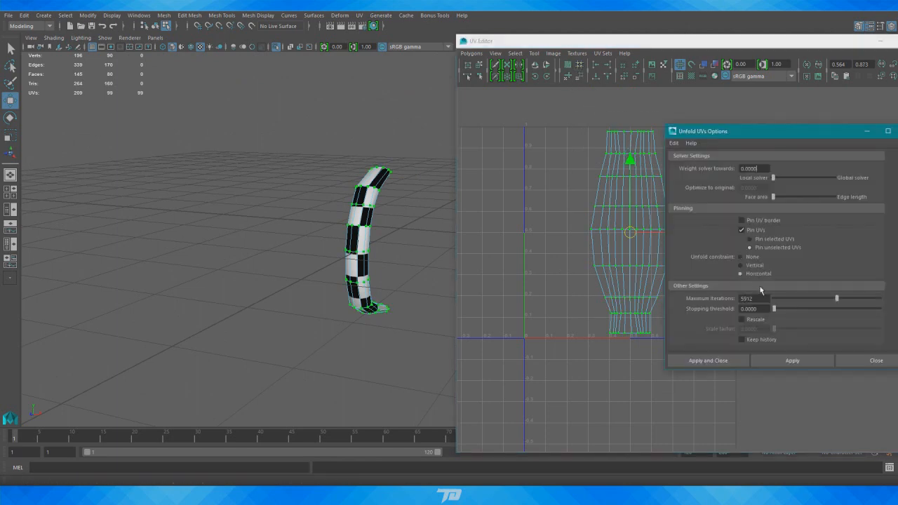
click(794, 360)
mouse_move(393, 280)
alt+mouse_down()
mouse_move(199, 279)
mouse_move(398, 293)
alt+mouse_up()
- Try to unfold the straightened handle UVs again with the vertical constraint
click(755, 265)
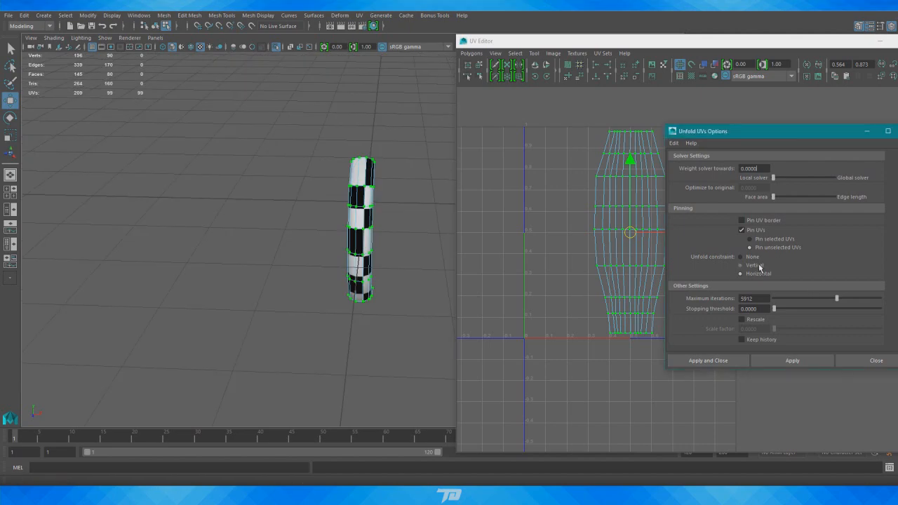
click(772, 362)
alt+drag(337, 270, 237, 269)
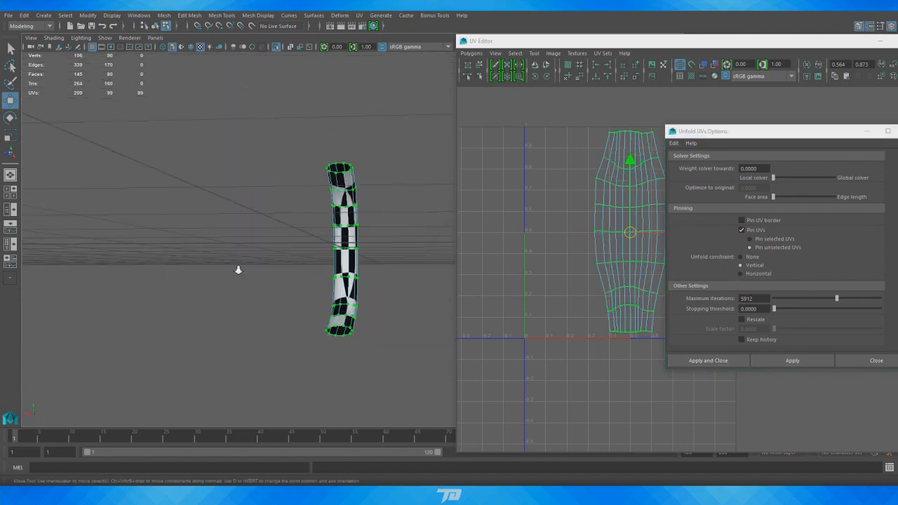
alt+right_drag(237, 269, 323, 277)
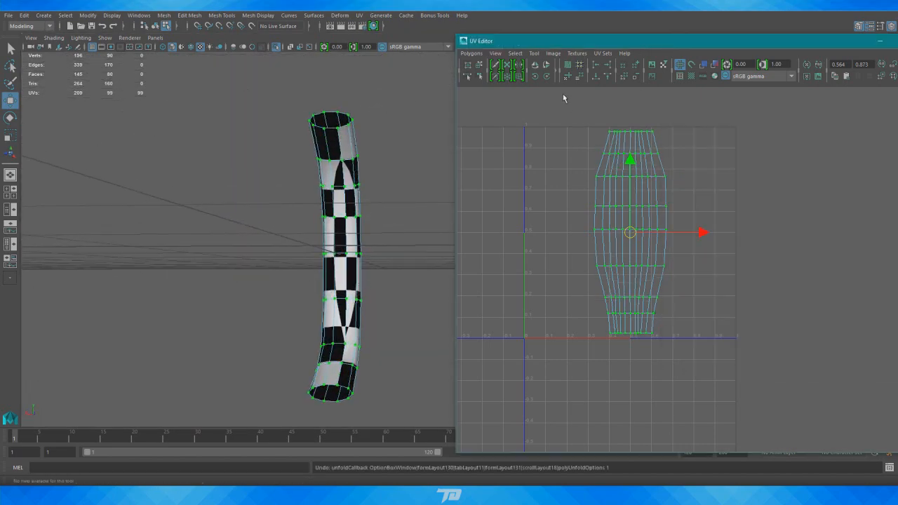
shift+click(569, 77)
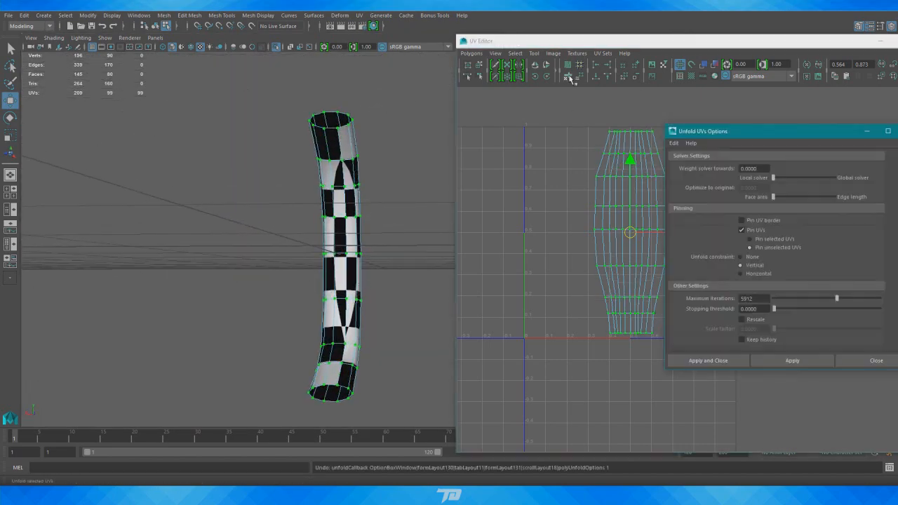
click(790, 361)
click(870, 361)
key(ctrl+z)
- Turn off isolate select to bring back the whole mug, and return the handle to object mode
alt+right_drag(788, 260, 631, 294)
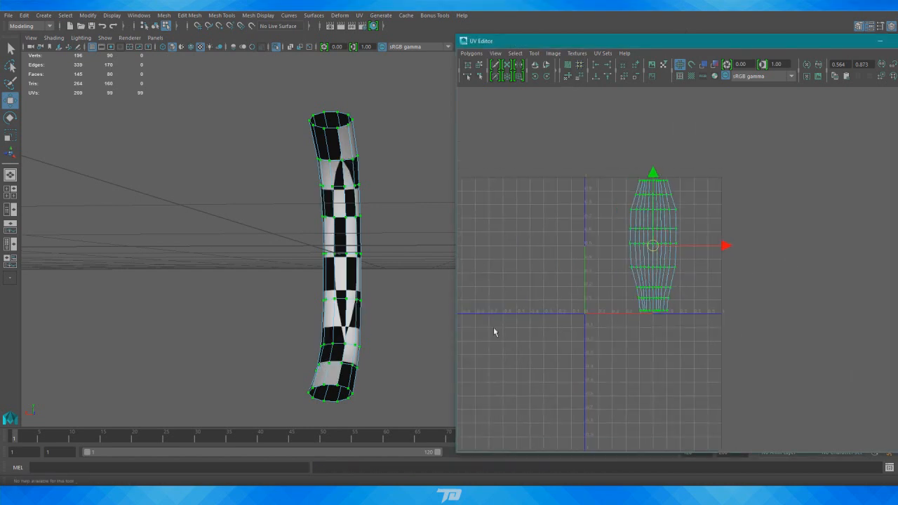
alt+drag(337, 256, 379, 284)
alt+right_drag(379, 284, 215, 293)
alt+drag(422, 298, 349, 320)
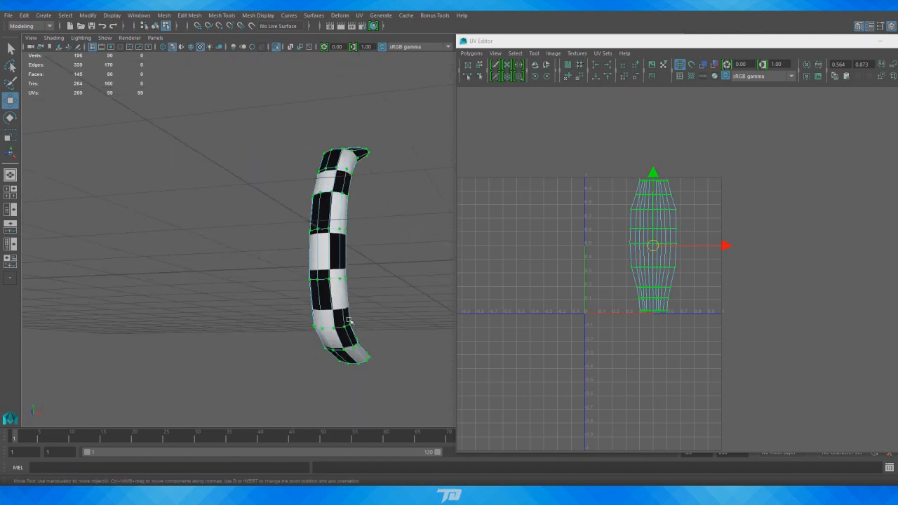
alt+drag(387, 255, 261, 236)
click(277, 48)
scroll(342, 174, down, 3)
right_drag(357, 223, 401, 208)
click(359, 240)
alt+drag(375, 261, 279, 315)
- Select the mug body and handle together and combine them into one mesh
drag(181, 325, 395, 115)
alt+right_drag(562, 224, 554, 301)
mouse_move(553, 302)
alt+middle_down()
mouse_move(512, 286)
mouse_move(561, 288)
alt+middle_up()
alt+drag(241, 221, 264, 209)
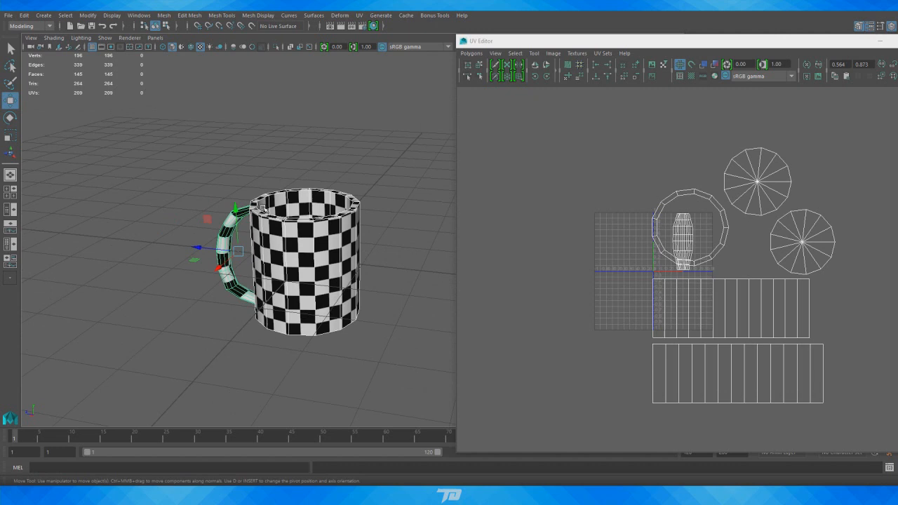
click(164, 15)
click(192, 49)
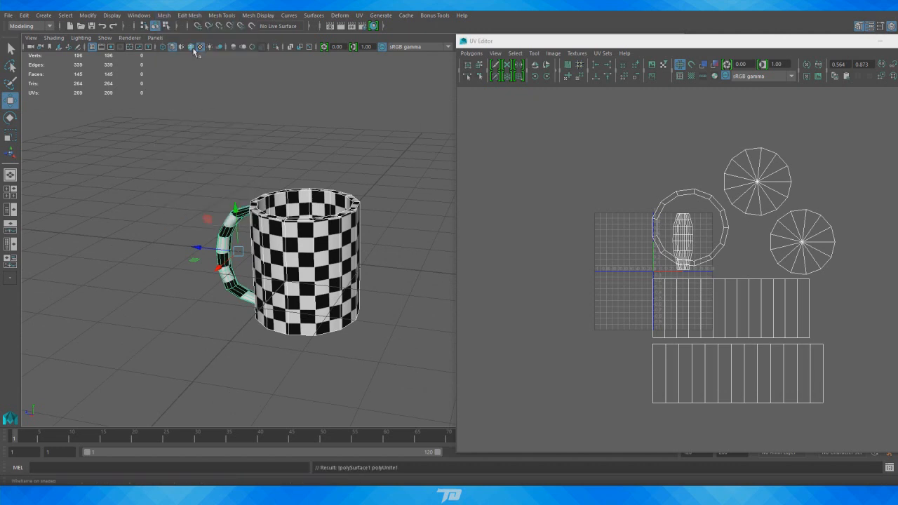
- Select all vertices of the combined mug and merge them with a threshold of 0.0034
right_drag(275, 226, 257, 225)
drag(132, 398, 443, 112)
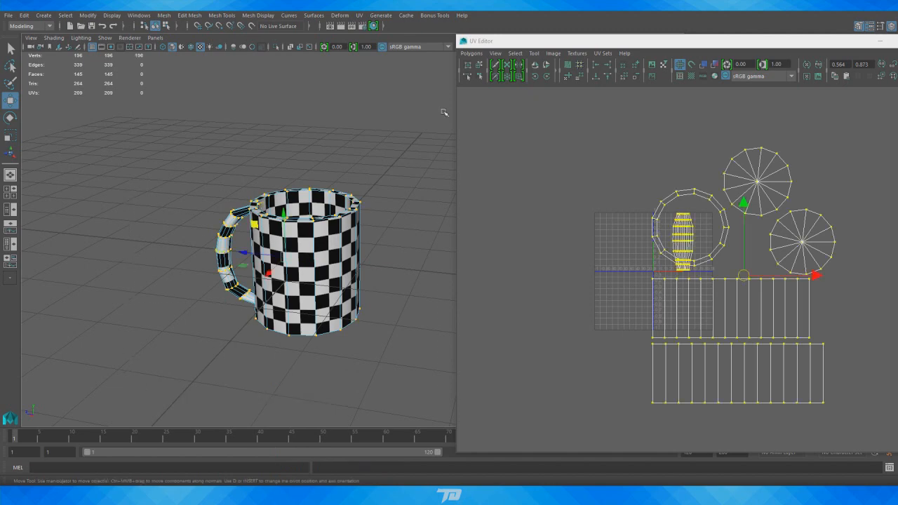
click(220, 15)
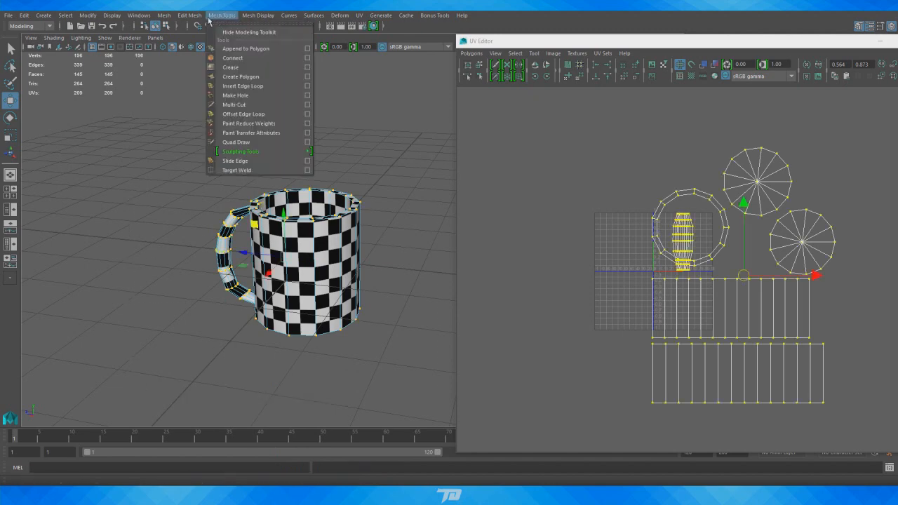
mouse_move(190, 15)
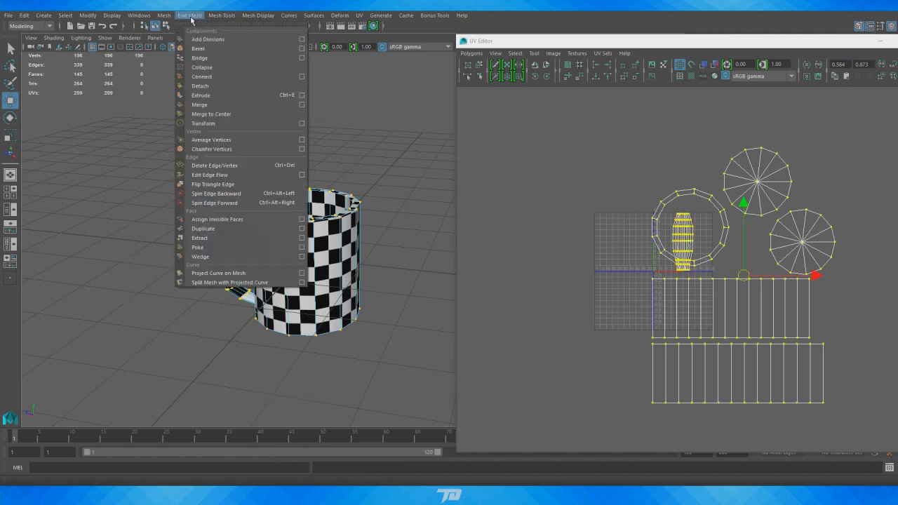
click(301, 105)
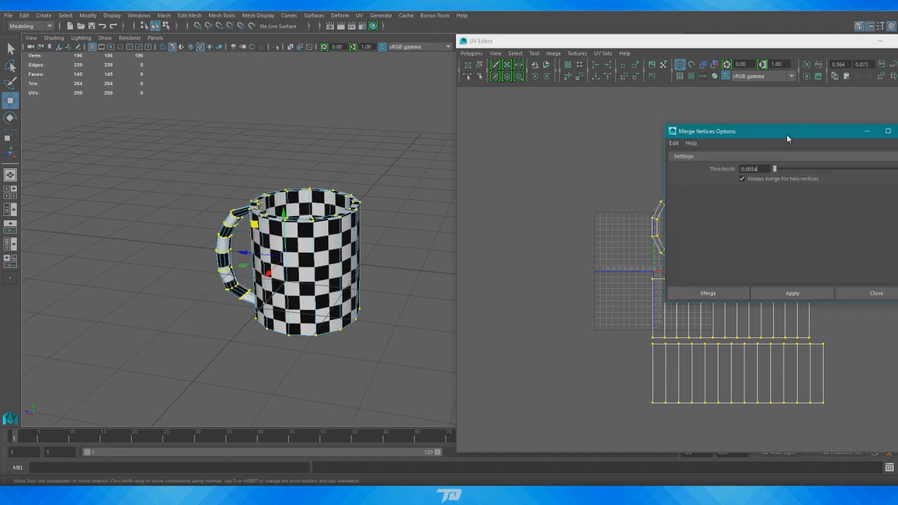
drag(786, 138, 617, 133)
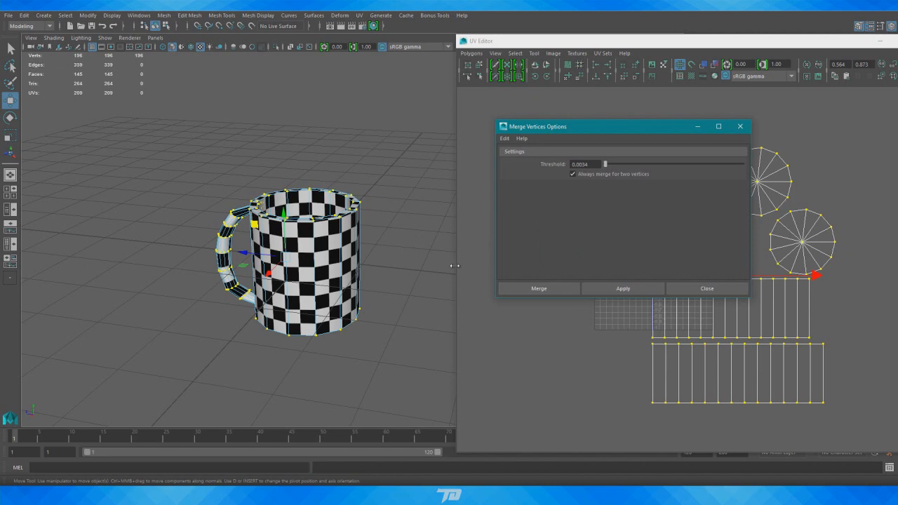
click(530, 289)
alt+drag(168, 159, 273, 325)
scroll(424, 291, up, 4)
scroll(437, 284, up, 3)
scroll(356, 307, down, 3)
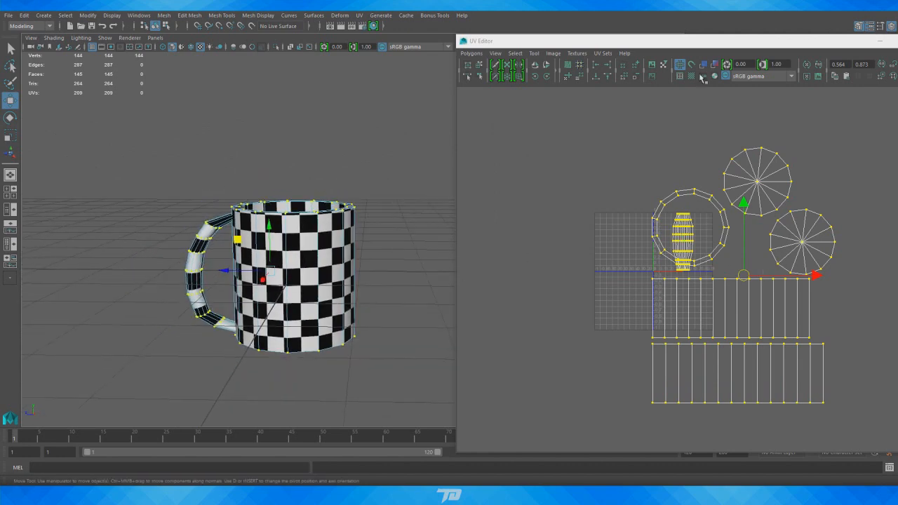
- Maximize the UV Editor so all of the mug's UV shells can be arranged
drag(732, 41, 557, 146)
double_click(554, 147)
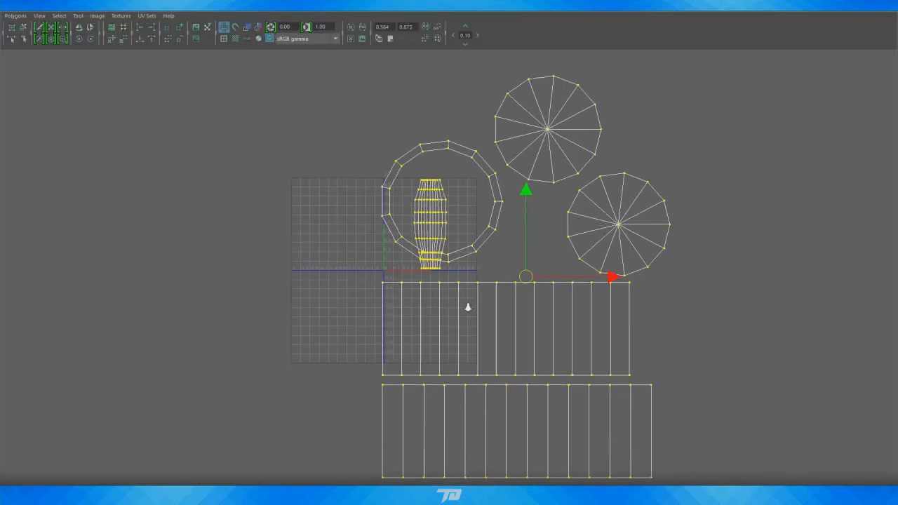
scroll(454, 317, down, 1)
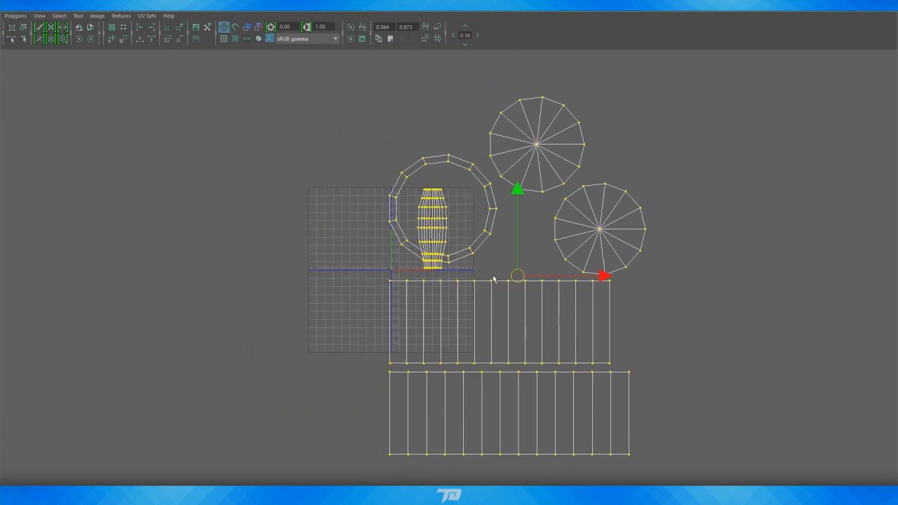
- Move the handle shell beside the lower rectangular strip, and shift both mug wall strips so they stack closely together
right_drag(438, 231, 410, 220)
drag(431, 236, 319, 423)
click(487, 420)
drag(512, 414, 463, 417)
click(521, 327)
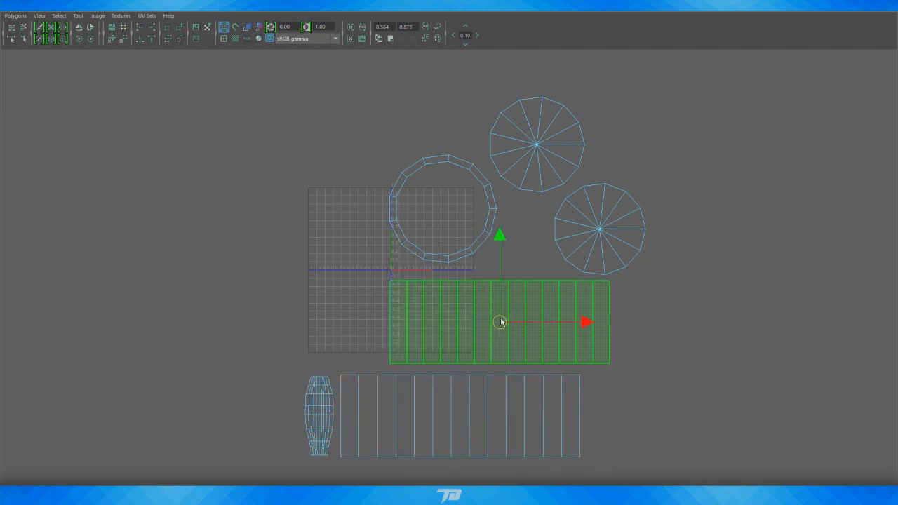
drag(501, 321, 467, 329)
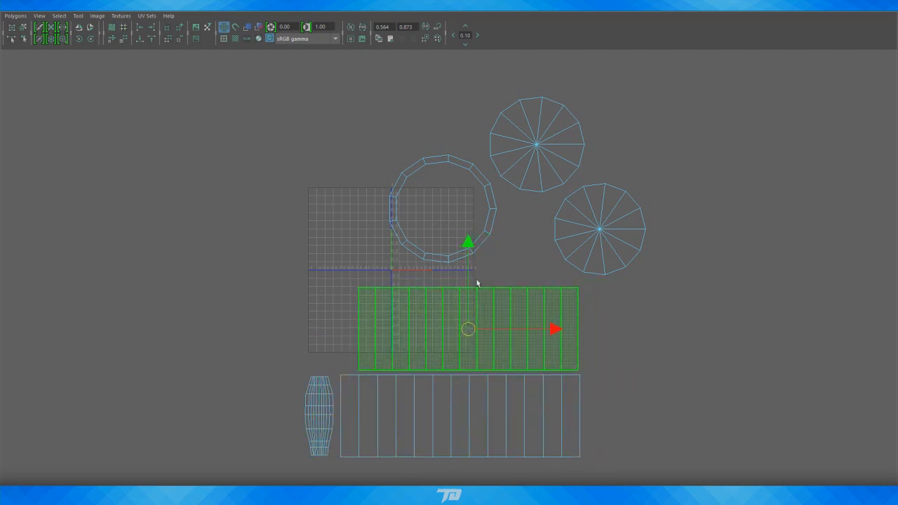
- Nest the smaller circular shell inside the rim ring, and place the other circular shell beside them above the wall strips
click(599, 238)
mouse_move(599, 239)
mouse_down()
mouse_move(473, 203)
mouse_move(442, 212)
mouse_up()
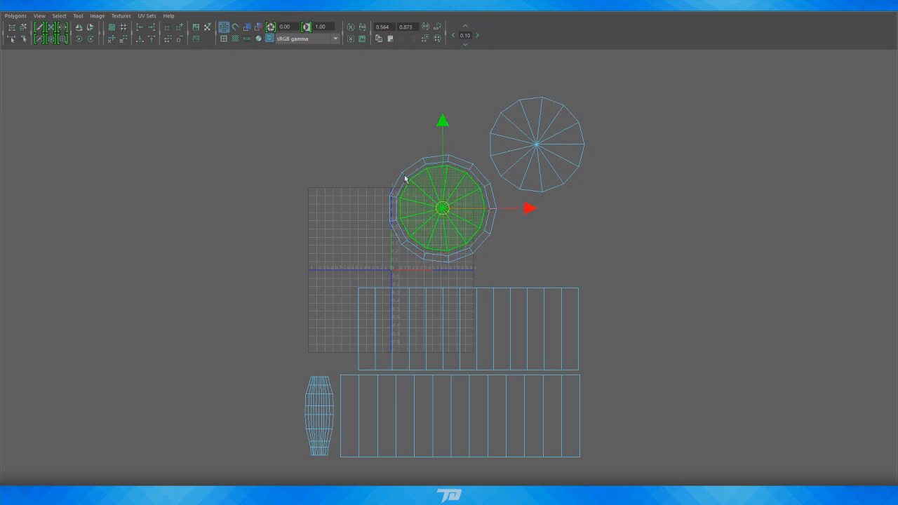
mouse_move(379, 137)
mouse_down()
mouse_move(433, 223)
mouse_move(376, 219)
mouse_move(369, 233)
mouse_move(342, 235)
mouse_up()
drag(477, 94, 635, 215)
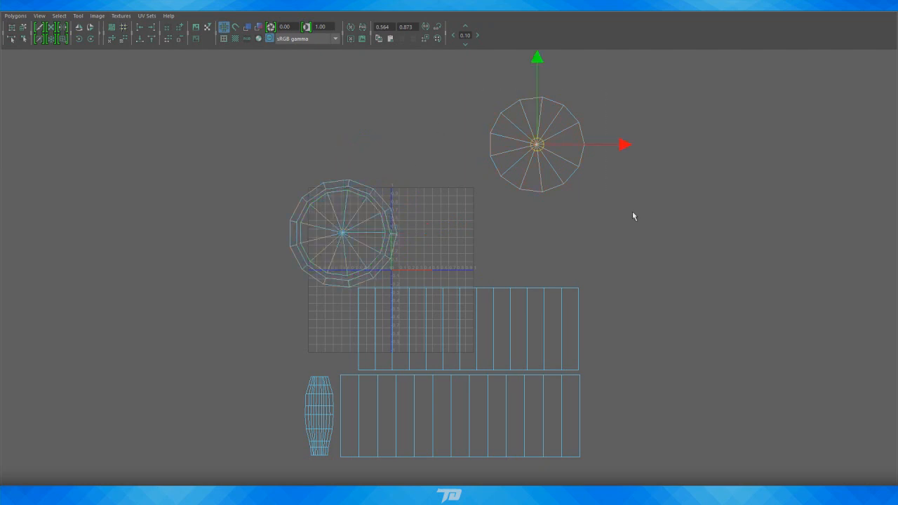
drag(537, 146, 450, 228)
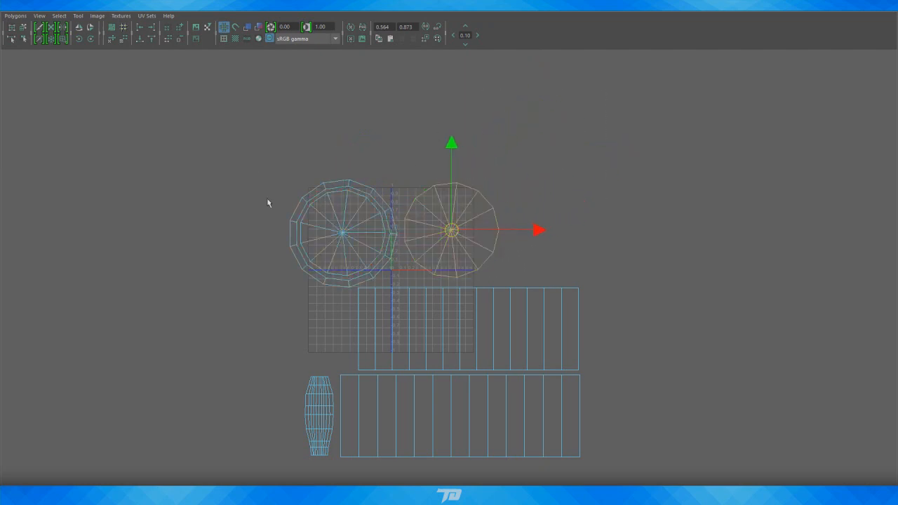
- Scale all the UV shells down together into the 0 to 1 tile, and place the single circle in its upper-right corner
drag(227, 118, 670, 469)
key(r)
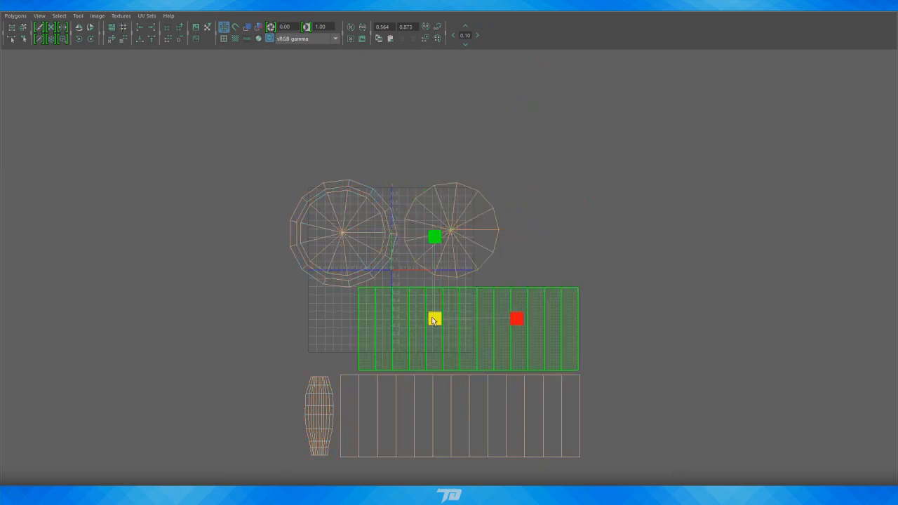
drag(435, 320, 429, 229)
key(w)
key(r)
key(w)
alt+right_drag(583, 188, 770, 246)
click(533, 156)
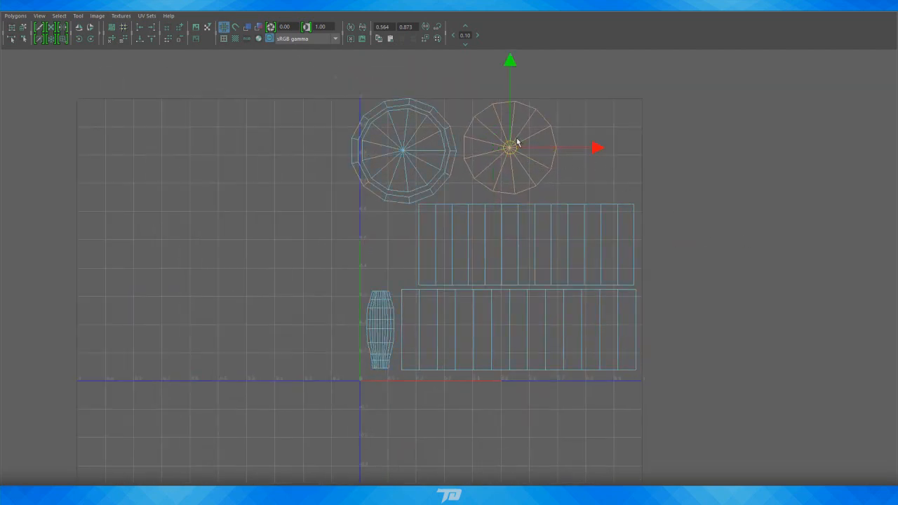
drag(503, 147, 582, 148)
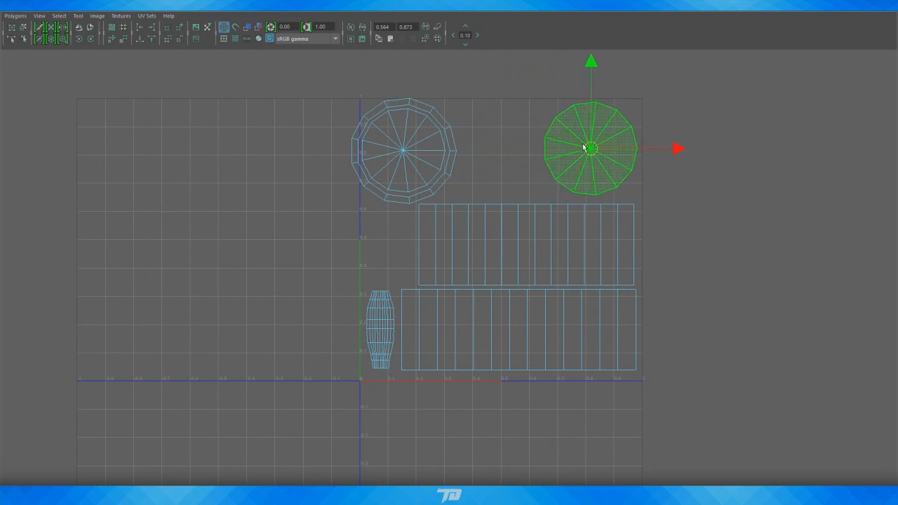
- Slightly shrink and rotate the rim ring with its nested circle, and place them inside the tile next to the single circle
click(463, 146)
click(410, 150)
drag(410, 150, 470, 149)
key(r)
key(w)
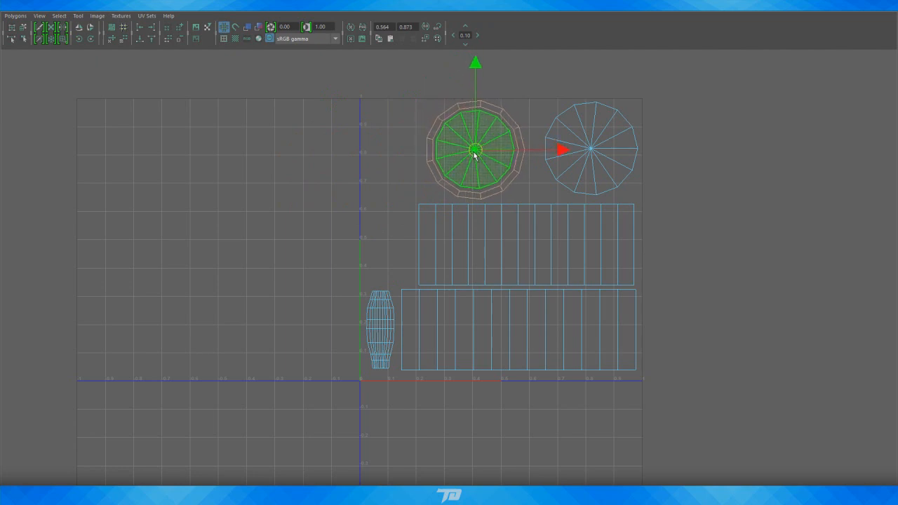
key(e)
drag(553, 183, 532, 204)
key(w)
drag(476, 150, 482, 154)
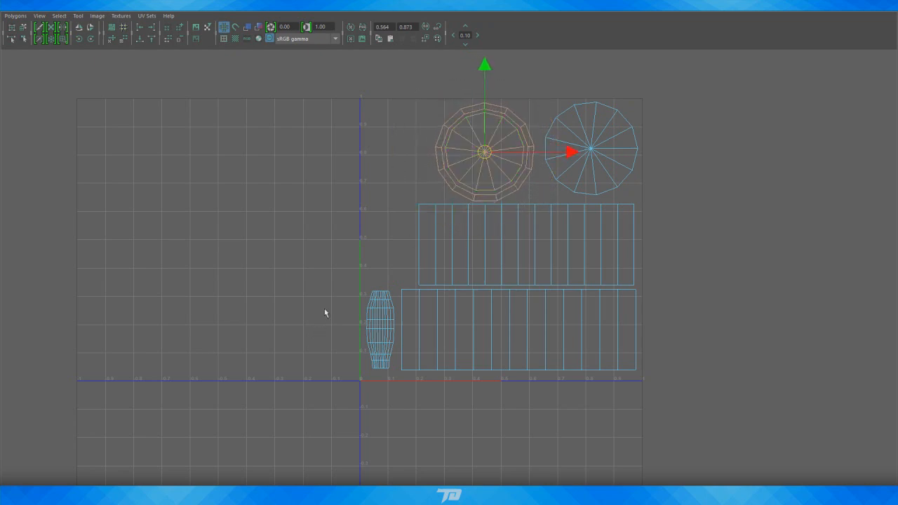
- Enlarge the handle shell and position it in the upper-left corner of the 0 to 1 UV tile
click(381, 309)
drag(382, 307, 446, 208)
key(r)
key(w)
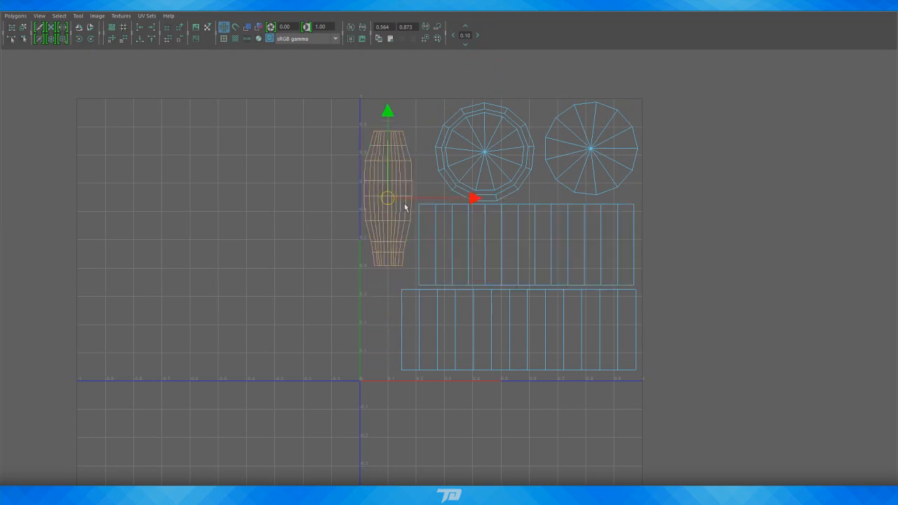
drag(392, 199, 393, 178)
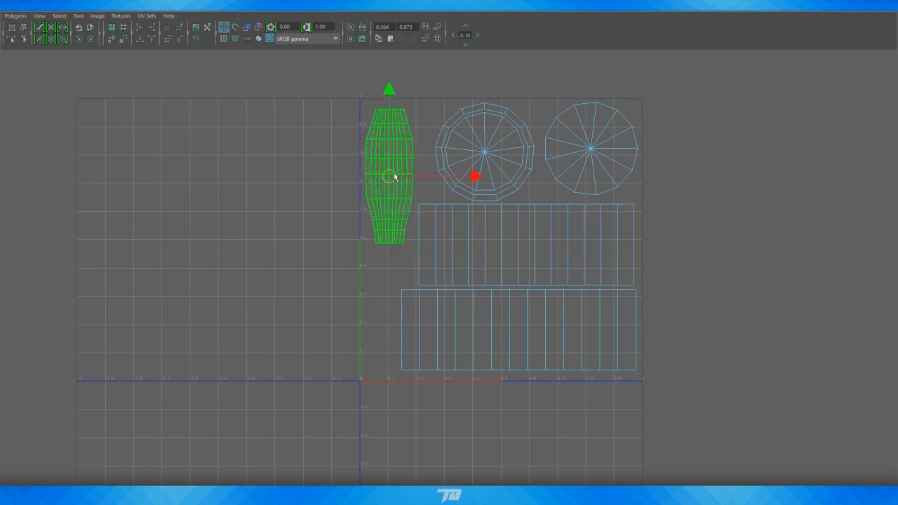
scroll(445, 252, down, 4)
scroll(451, 250, down, 2)
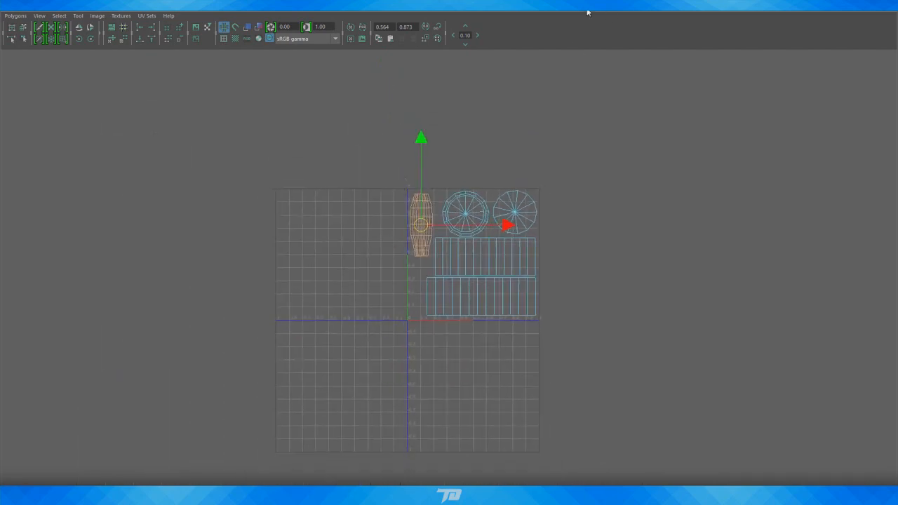
- Restore the UV Editor to a floating window, and examine the mug's checker pattern alongside the finished UV layout
drag(588, 10, 662, 67)
alt+drag(315, 217, 297, 164)
click(296, 164)
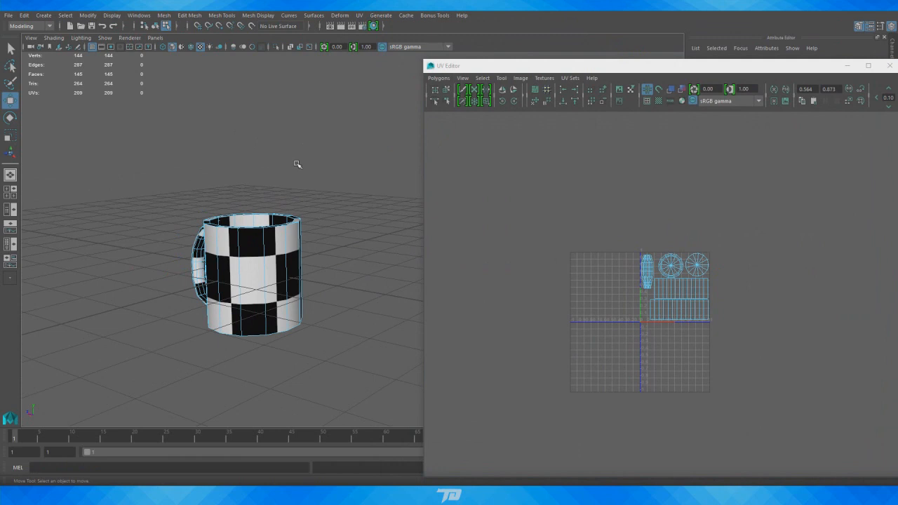
alt+middle_drag(600, 272, 580, 237)
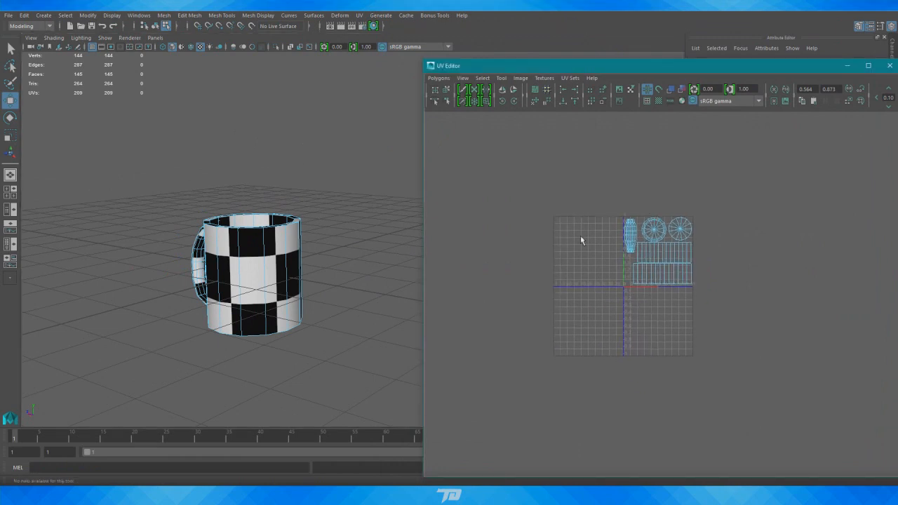
alt+right_drag(581, 237, 743, 216)
alt+middle_drag(743, 216, 717, 284)
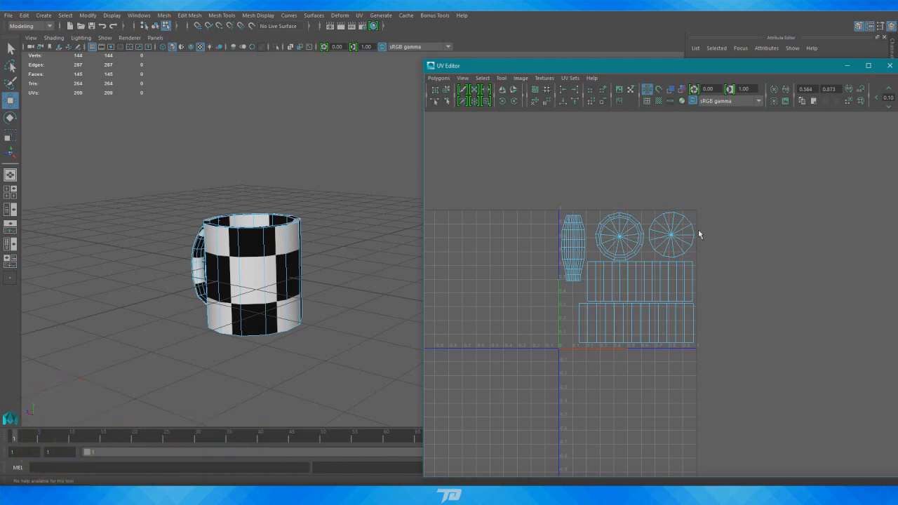
alt+right_drag(270, 265, 302, 267)
alt+drag(302, 266, 358, 207)
- Open the UV Snapshot options and set the image size to 2048 by 2048
click(440, 77)
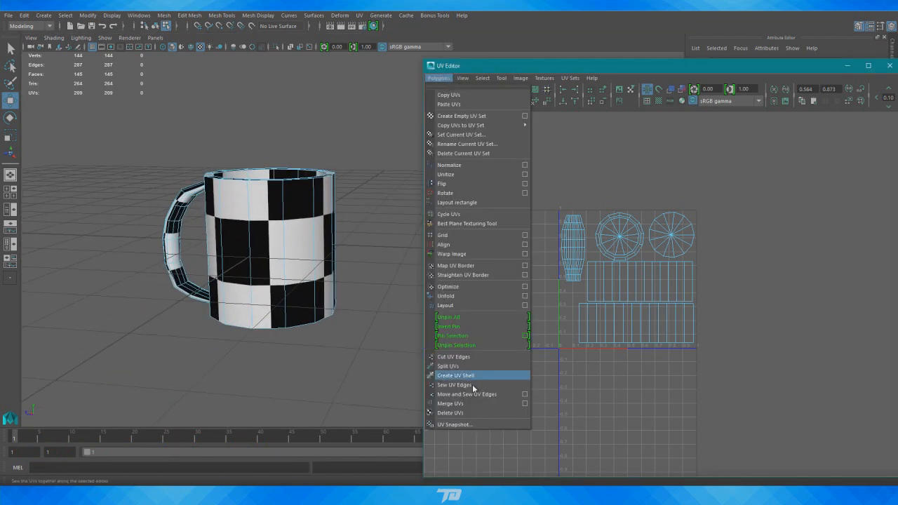
click(474, 424)
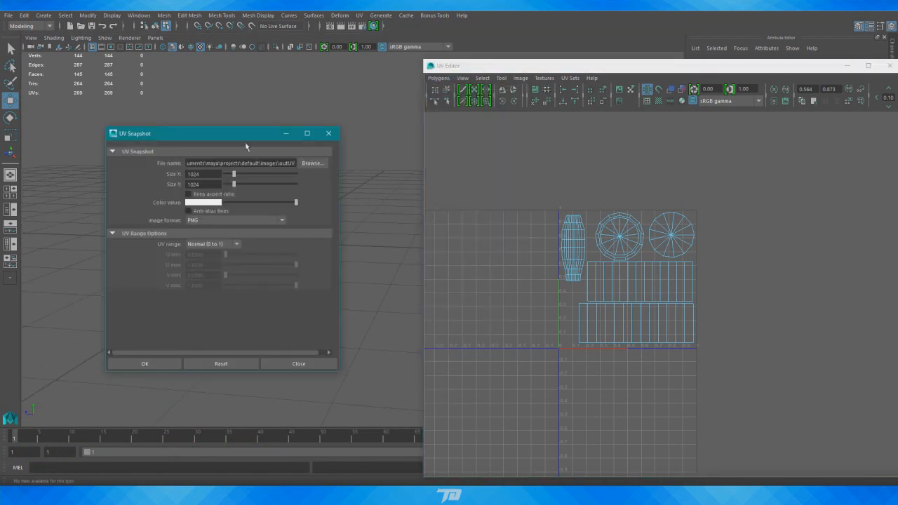
drag(244, 144, 426, 206)
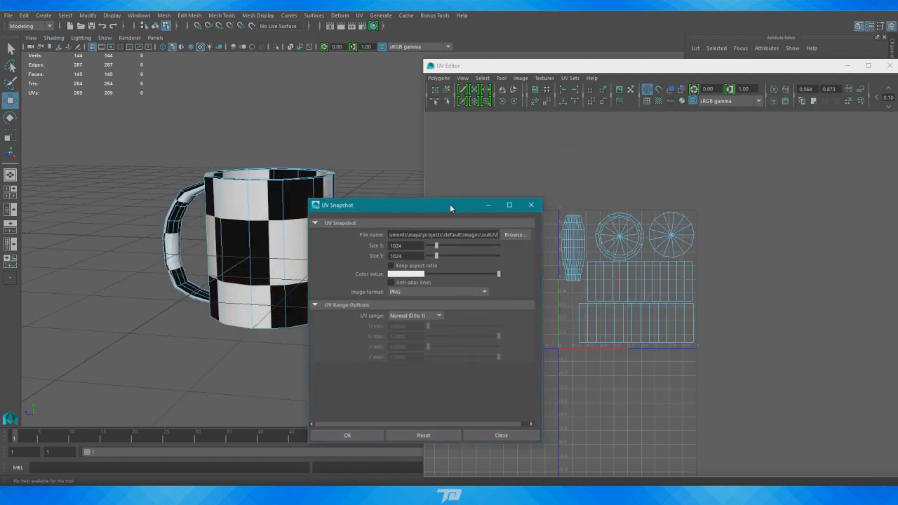
drag(449, 203, 720, 124)
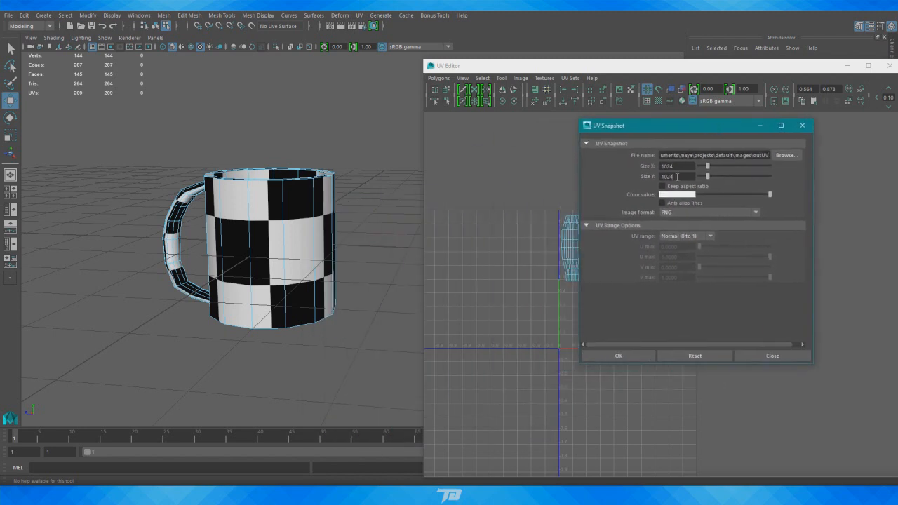
drag(677, 177, 649, 182)
text(2048)
- Set the snapshot's output file to the Desktop with the name UV
click(785, 155)
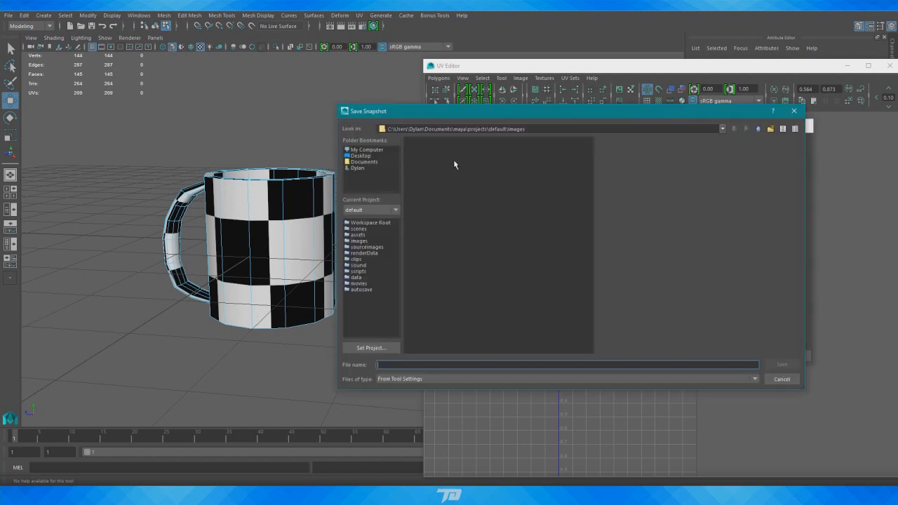
click(360, 156)
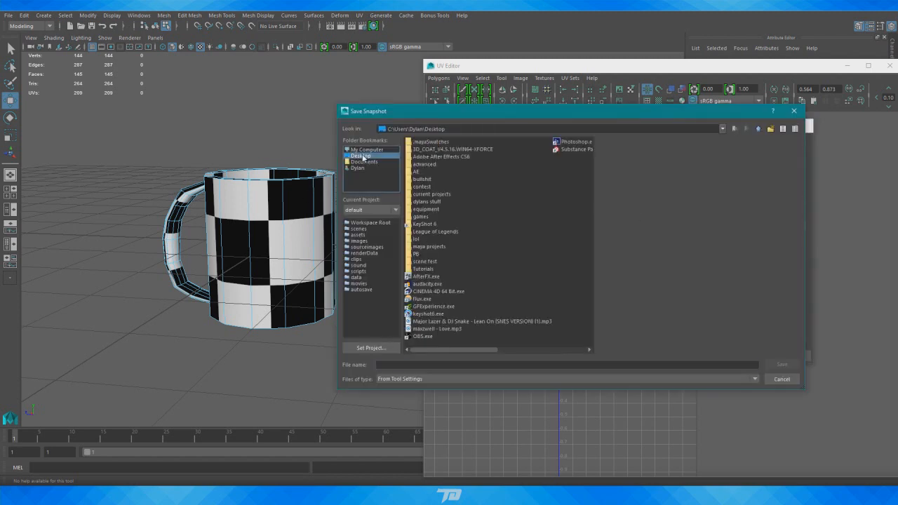
click(434, 365)
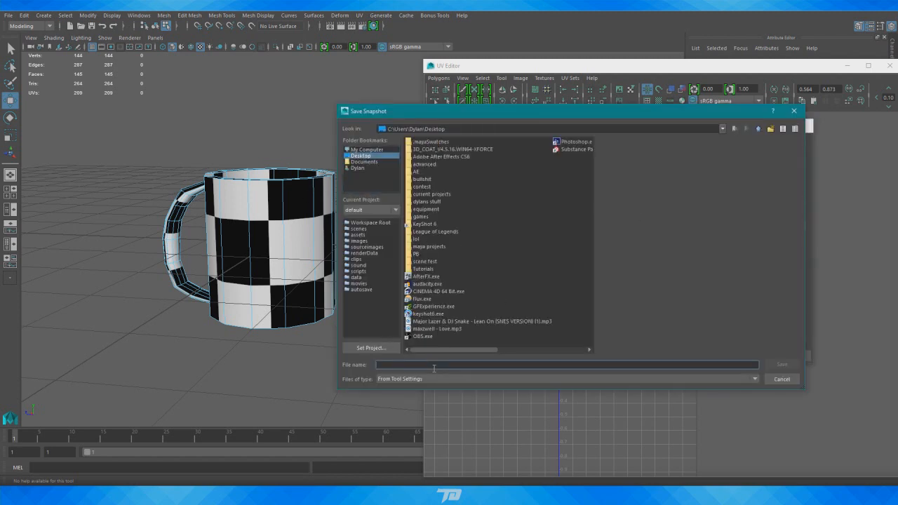
text(UV)
click(781, 364)
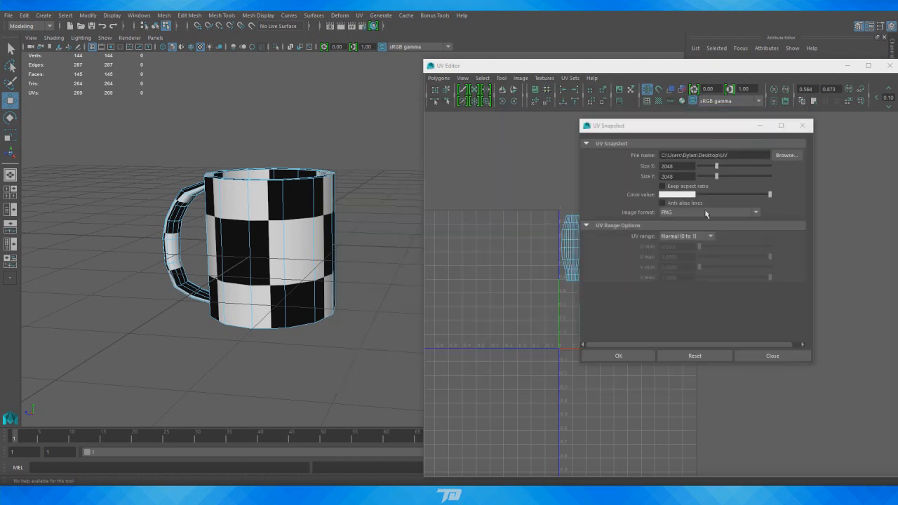
- Return the mug to object mode, select it, and export the UV snapshot
click(626, 356)
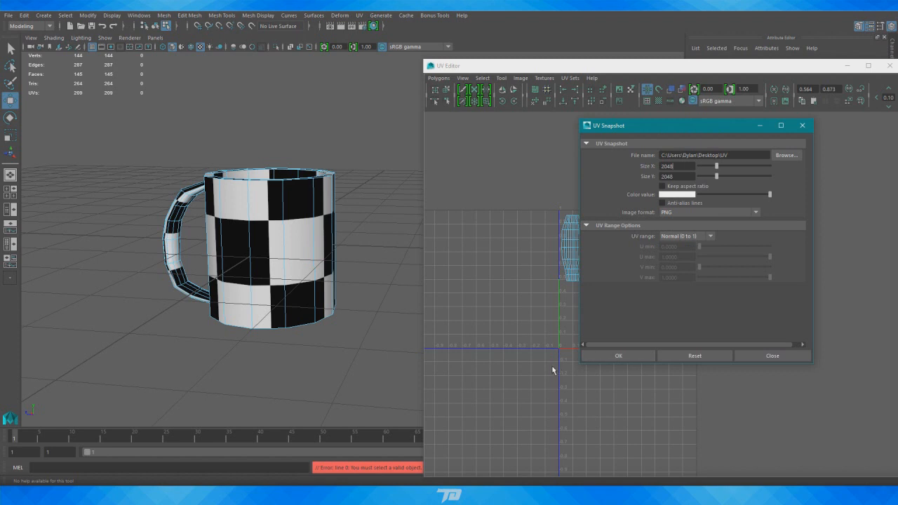
right_drag(256, 206, 297, 194)
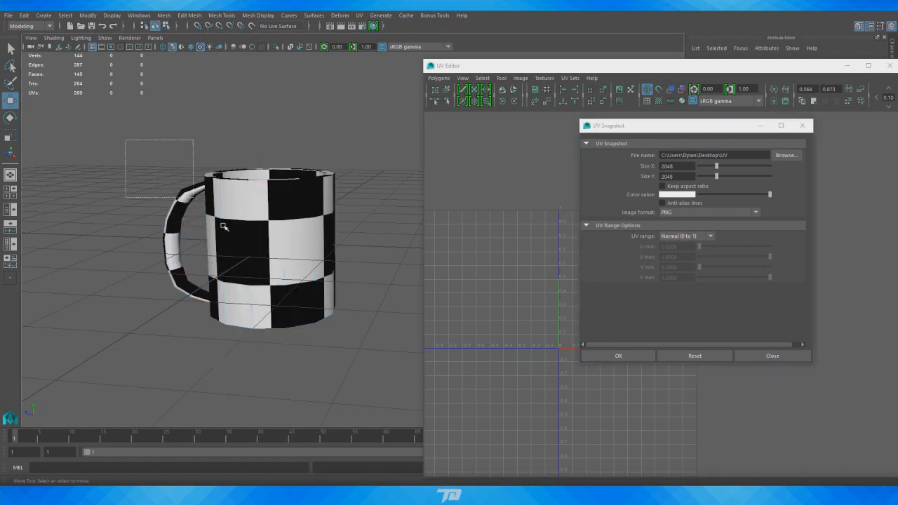
click(221, 224)
click(640, 353)
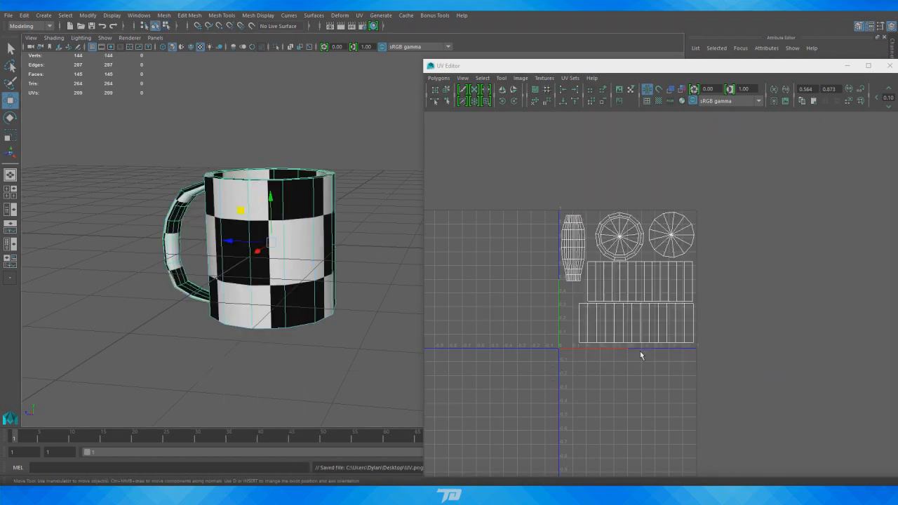
- Minimize the UV Editor and Maya, and open the exported UV.png from the Windows desktop
click(846, 65)
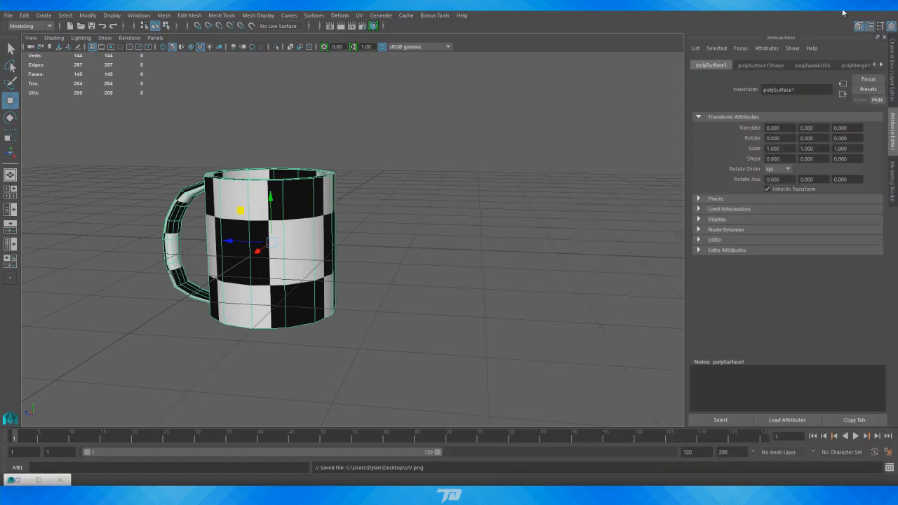
click(844, 13)
drag(17, 56, 337, 174)
double_click(337, 174)
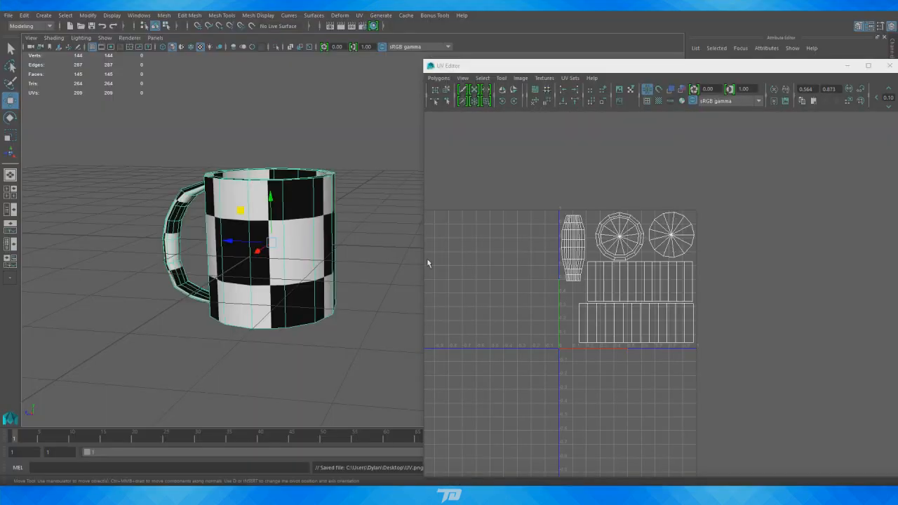
- Switch to the Photos window with UV.png, examine the exported UV layout beside the mug, and close the image
alt+drag(427, 260, 350, 265)
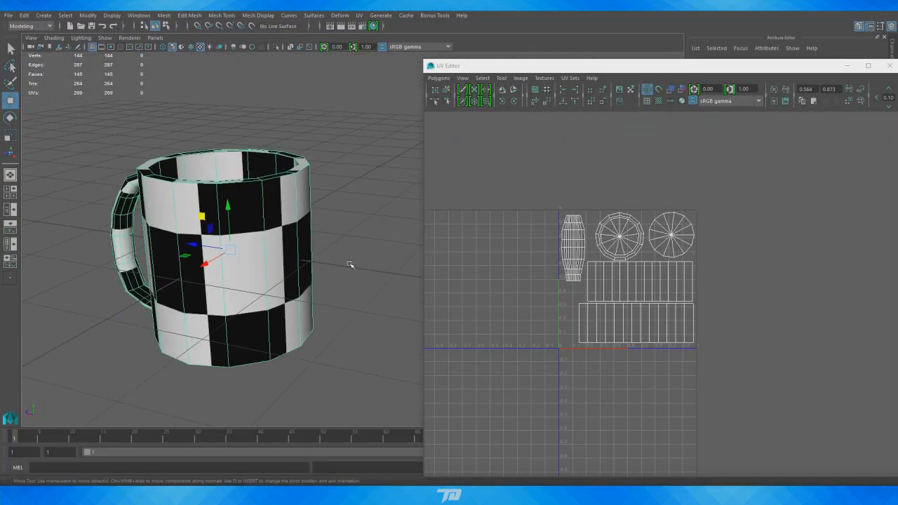
scroll(350, 265, down, 2)
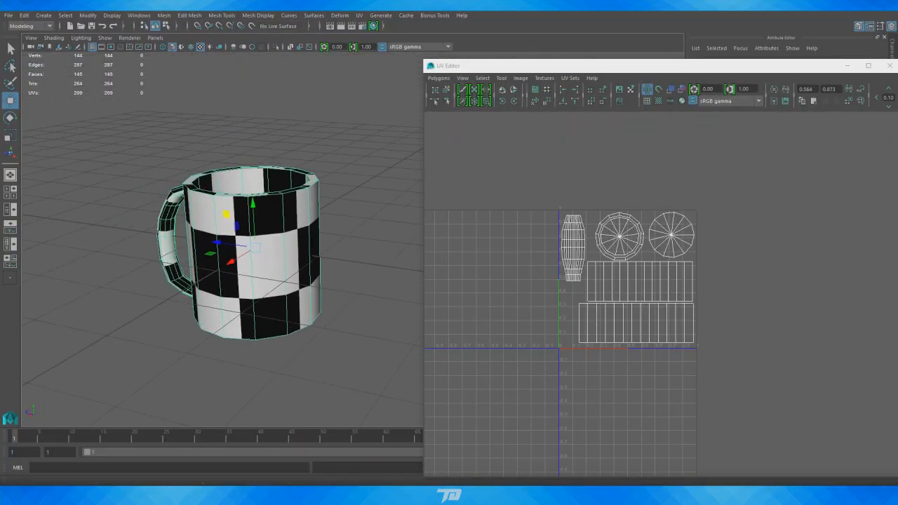
key(alt+Tab)
drag(463, 34, 658, 34)
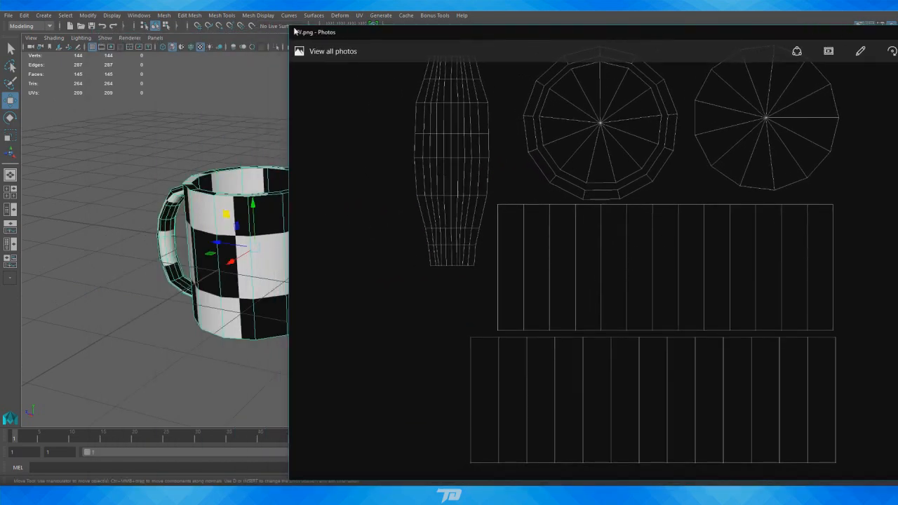
drag(290, 26, 506, 104)
drag(623, 106, 518, 69)
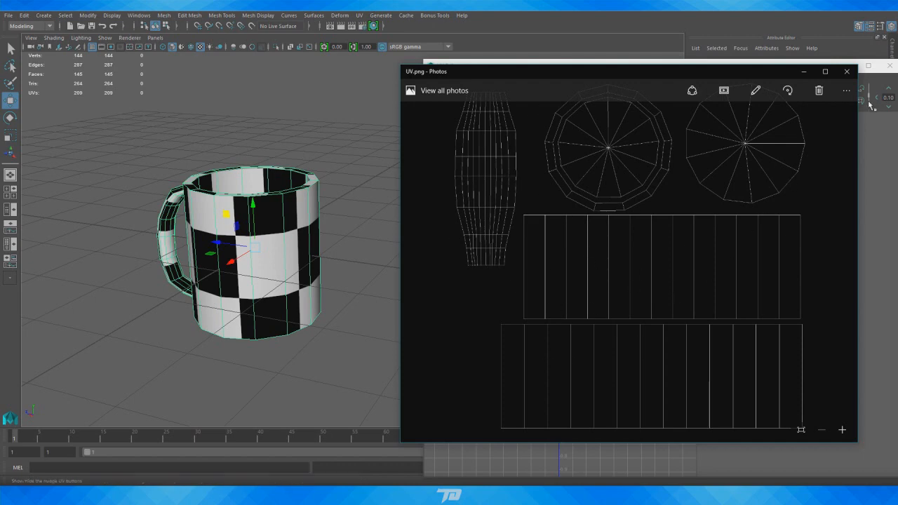
click(846, 71)
- Minimize the UV Editor and view the whole textured mug in the perspective viewport
alt+drag(368, 260, 270, 315)
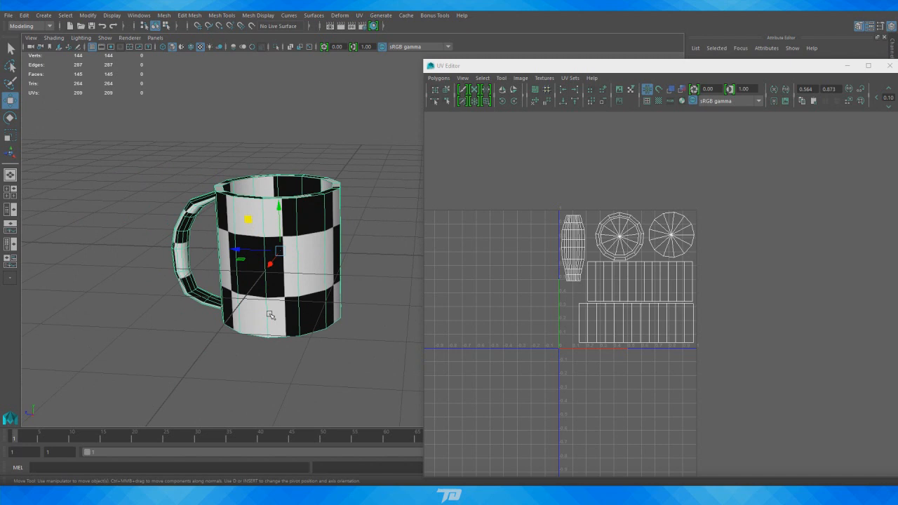
click(848, 66)
alt+right_drag(467, 250, 355, 262)
alt+drag(355, 263, 481, 204)
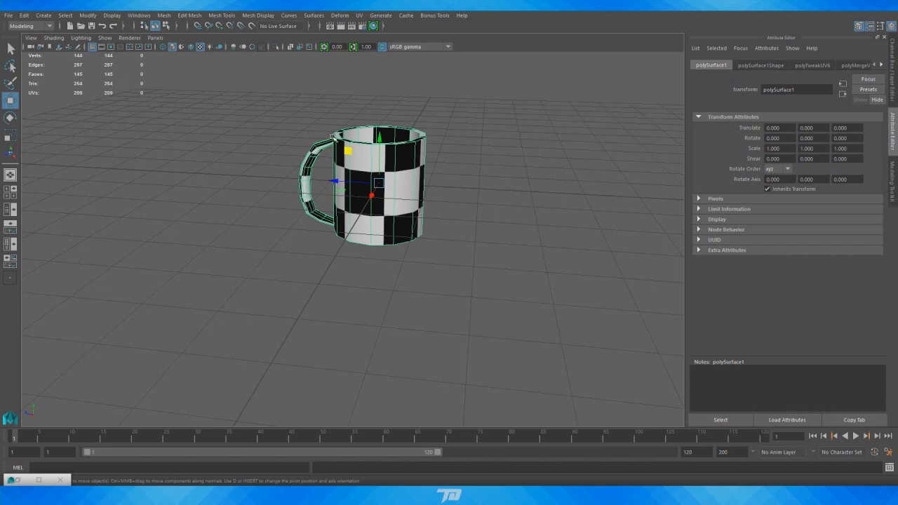
- Open the export options for the selected mug and set the file type to FBX export
alt+drag(365, 150, 347, 188)
alt+right_drag(347, 187, 450, 249)
alt+drag(450, 248, 471, 262)
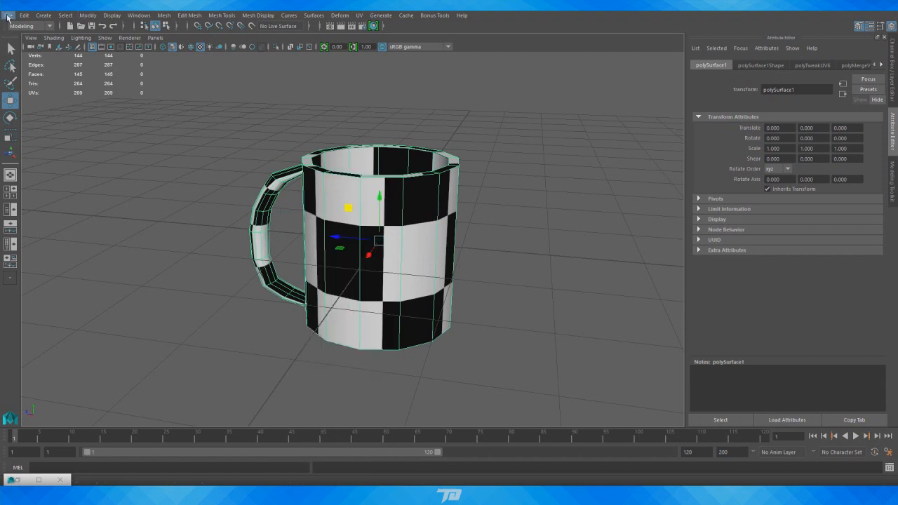
click(9, 15)
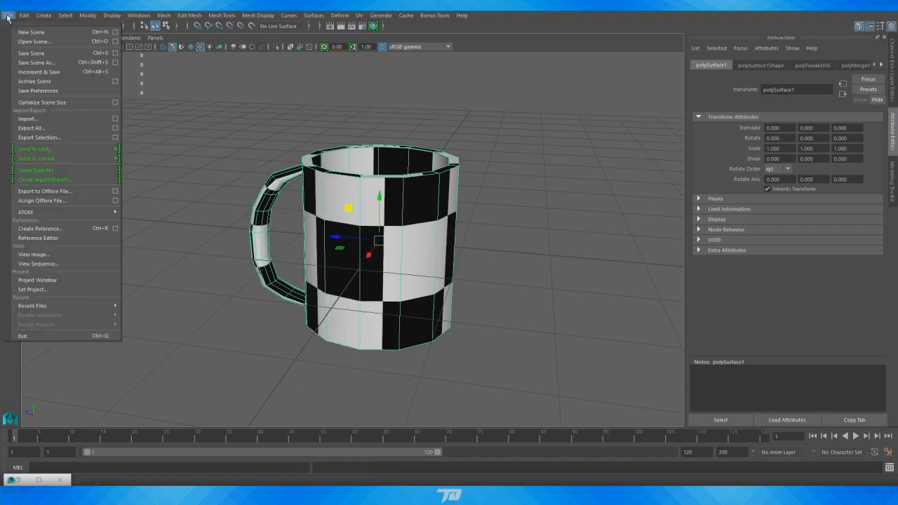
click(115, 138)
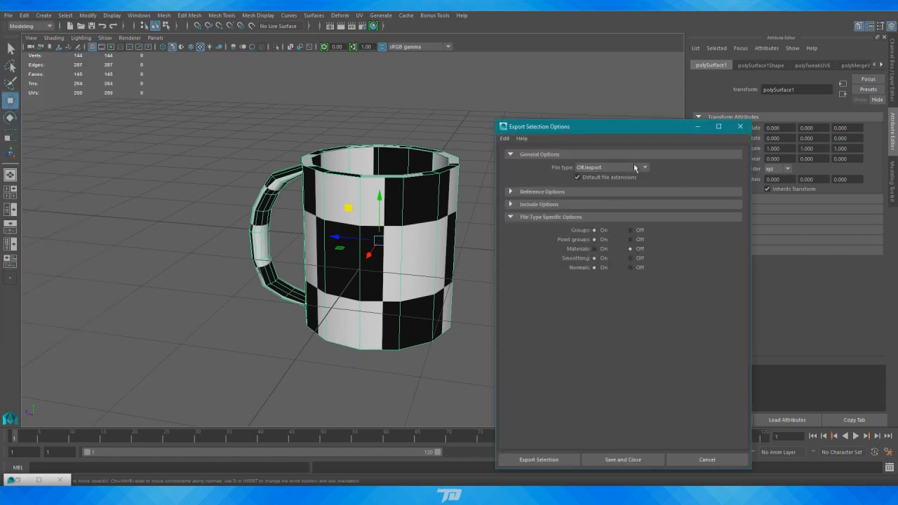
click(636, 166)
drag(646, 251, 647, 207)
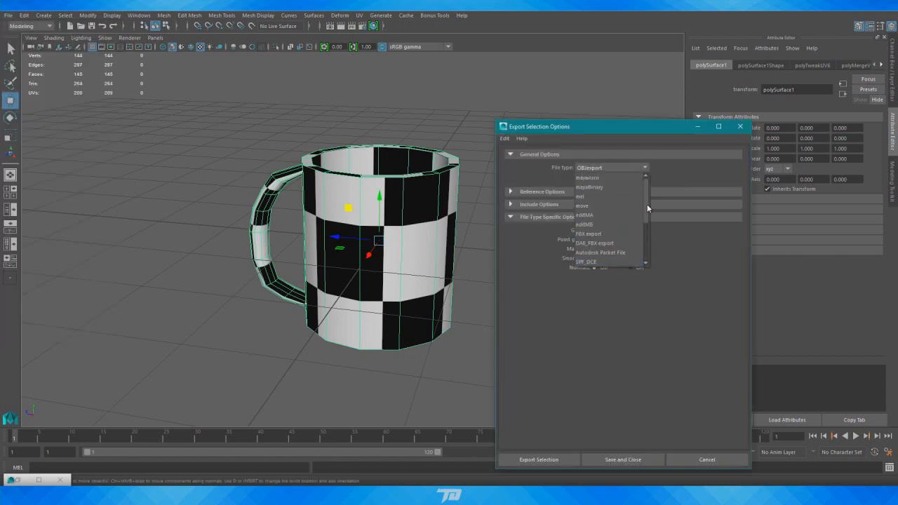
click(625, 233)
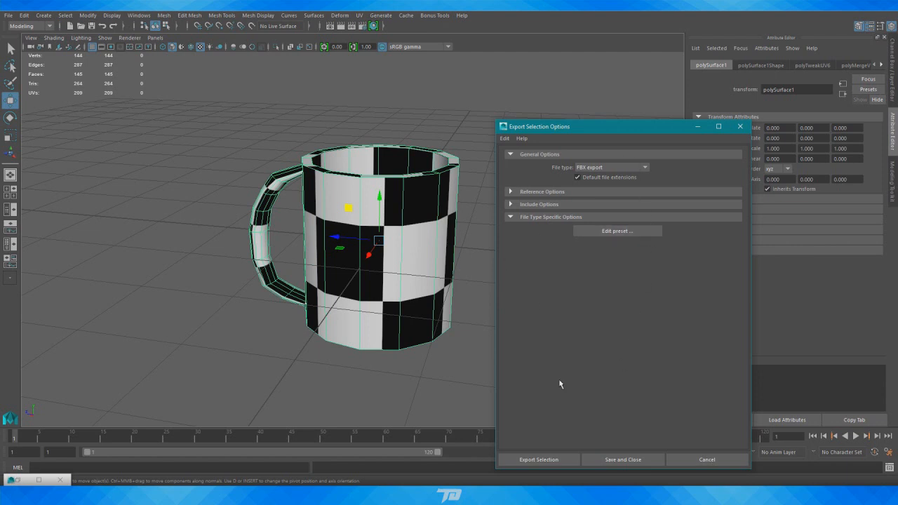
- Export the selected mug to the Desktop under the file name mug, and dismiss the export warnings
click(545, 461)
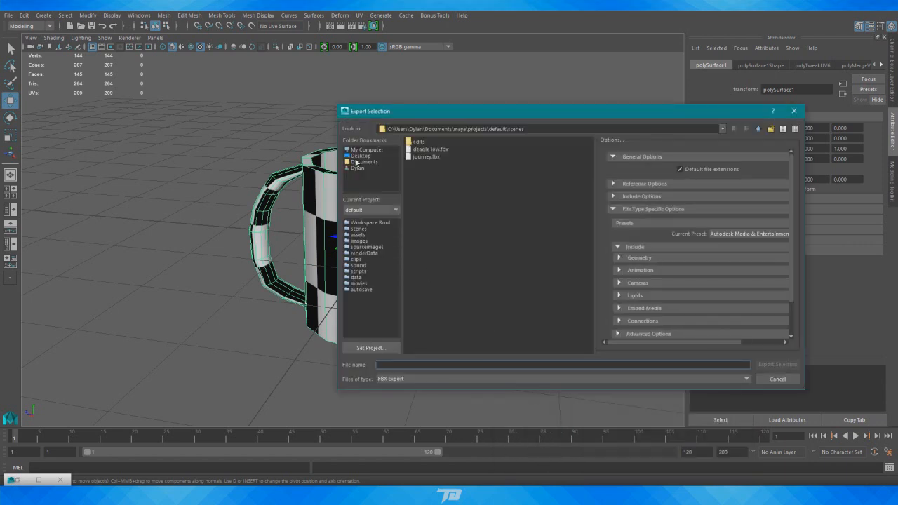
click(357, 157)
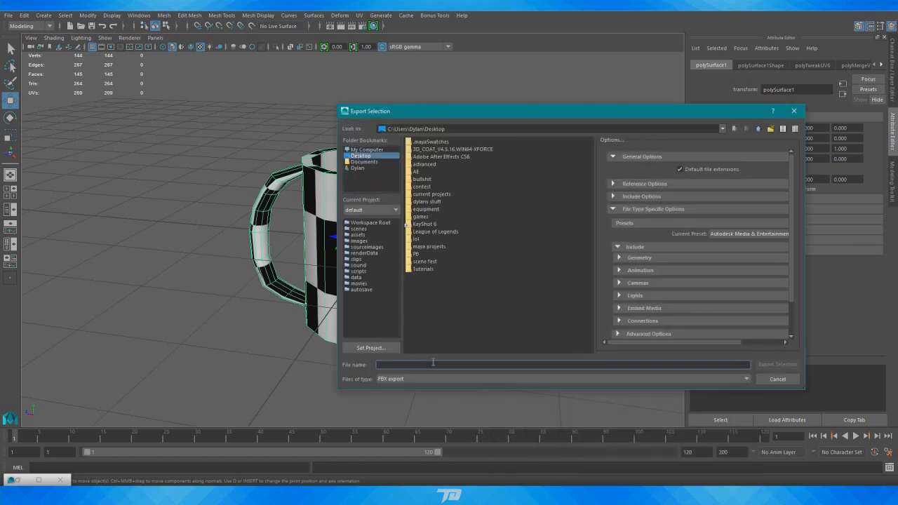
text(mug)
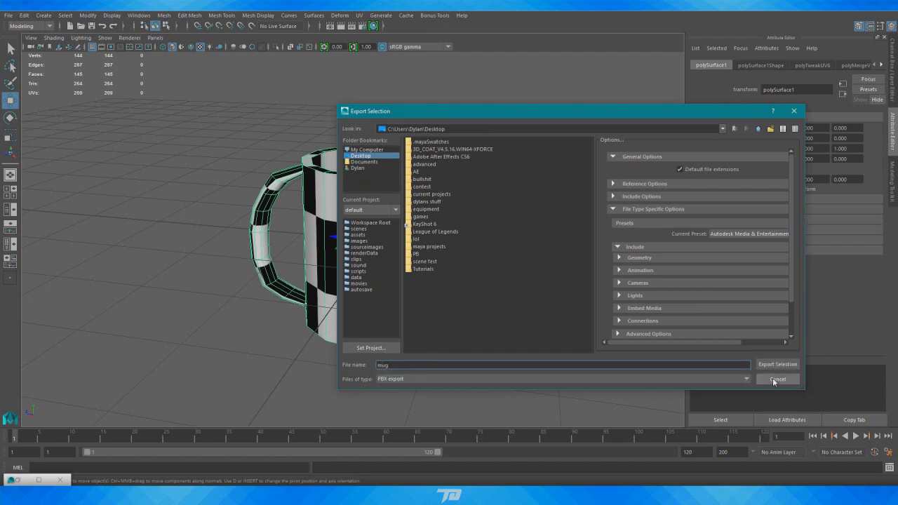
click(785, 364)
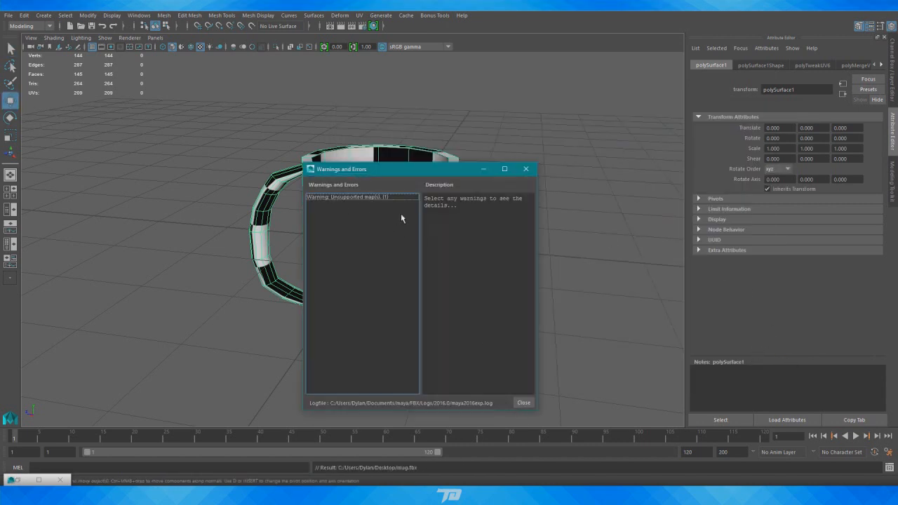
click(523, 403)
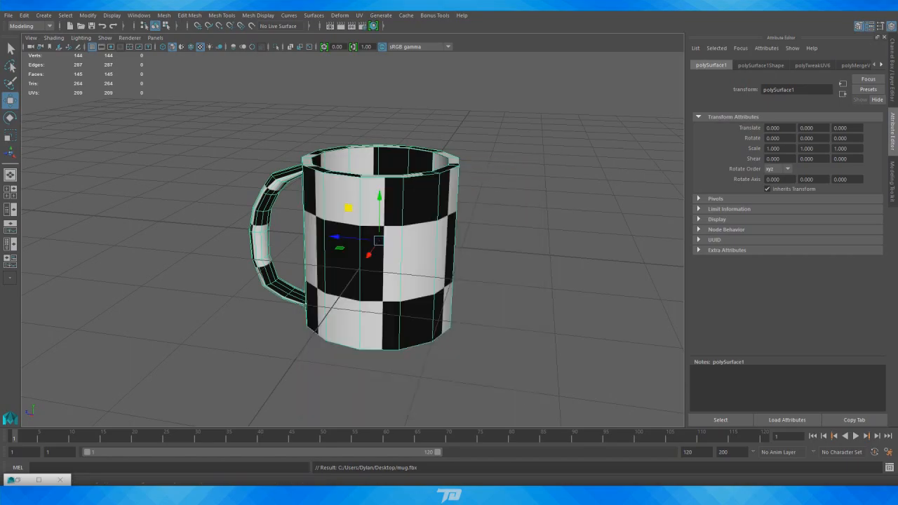
- Move mug.fbx beside the UV image on the Windows desktop, and start a new project in Substance Painter
key(super+d)
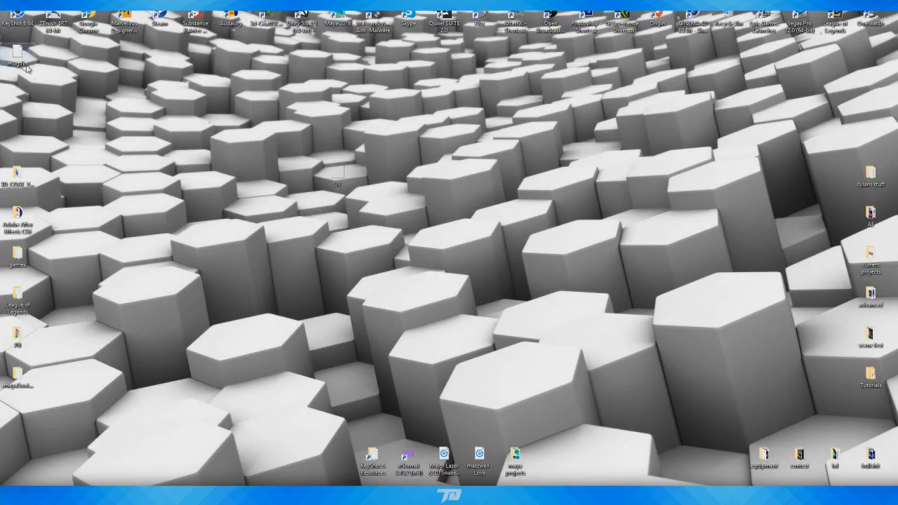
drag(18, 57, 302, 175)
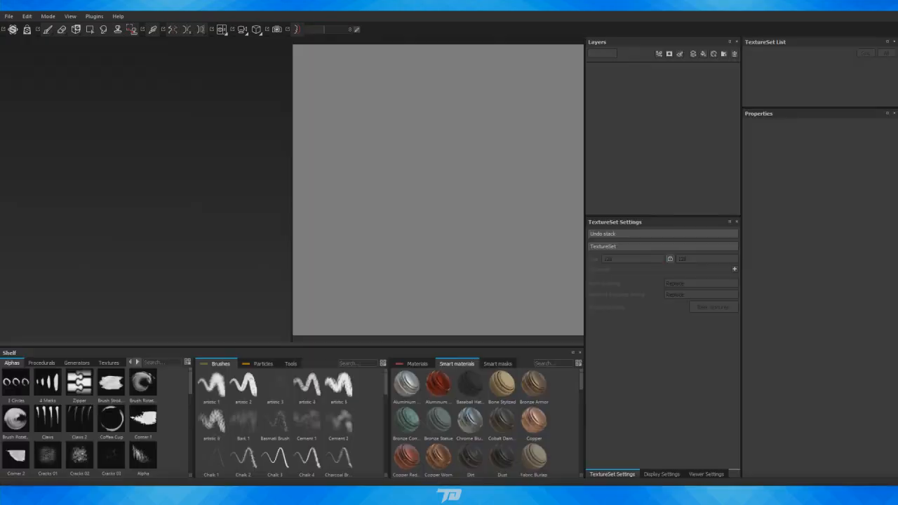
click(8, 16)
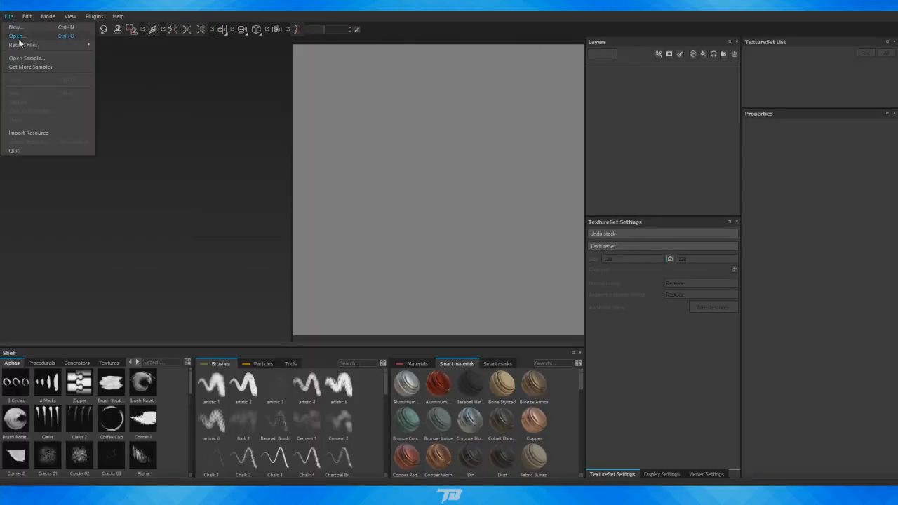
click(15, 26)
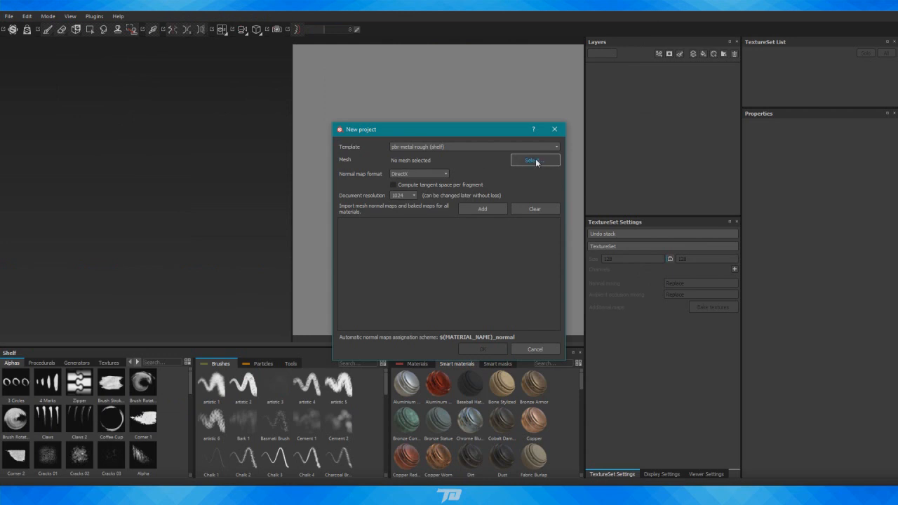
- Choose mug.fbx from the Desktop as the new project's mesh
click(536, 161)
click(370, 236)
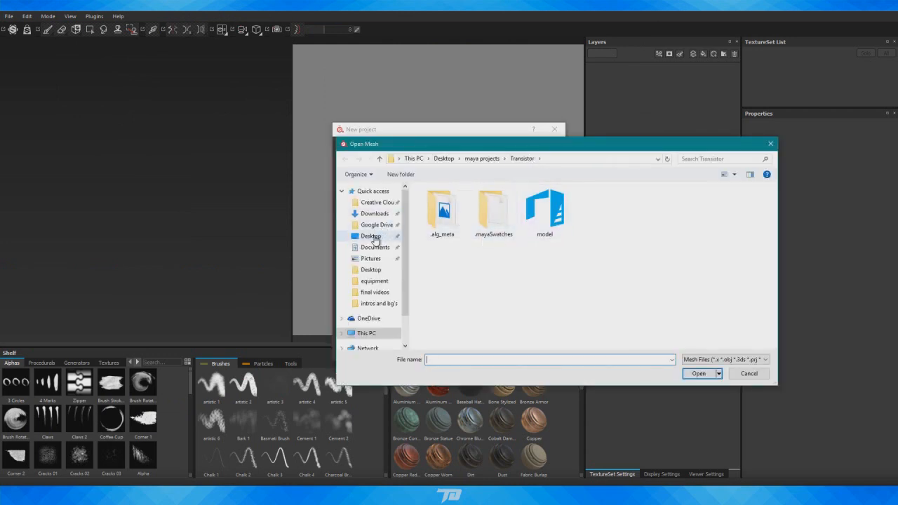
scroll(563, 258, down, 1)
click(642, 312)
click(698, 373)
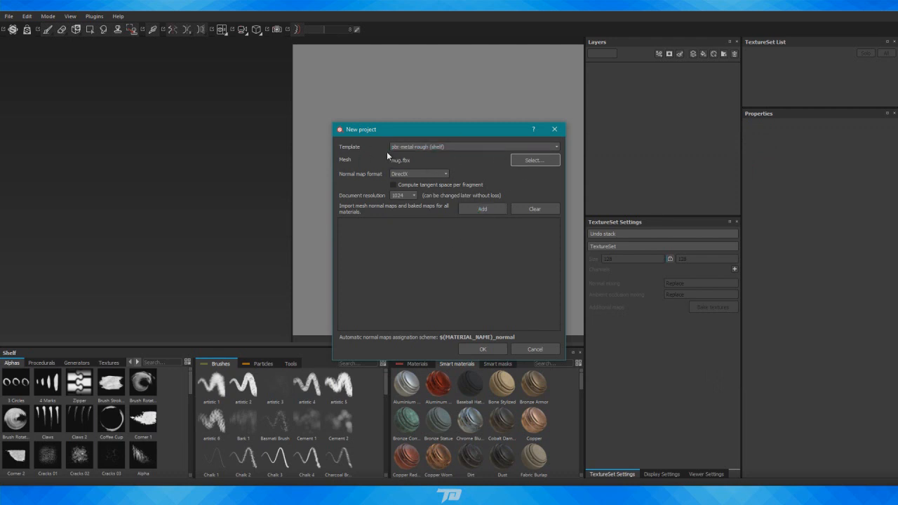
- Review the available templates, keep pbr-metal-rough, and create the project
click(435, 148)
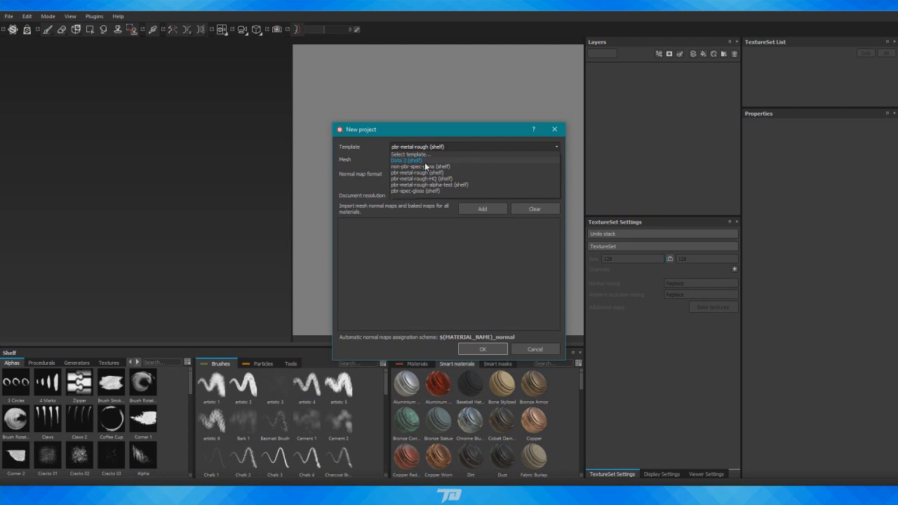
click(368, 154)
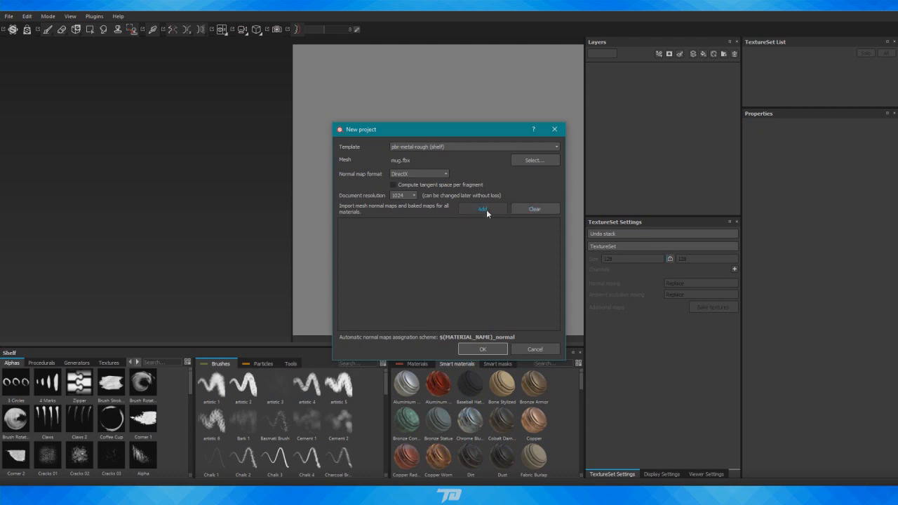
click(488, 349)
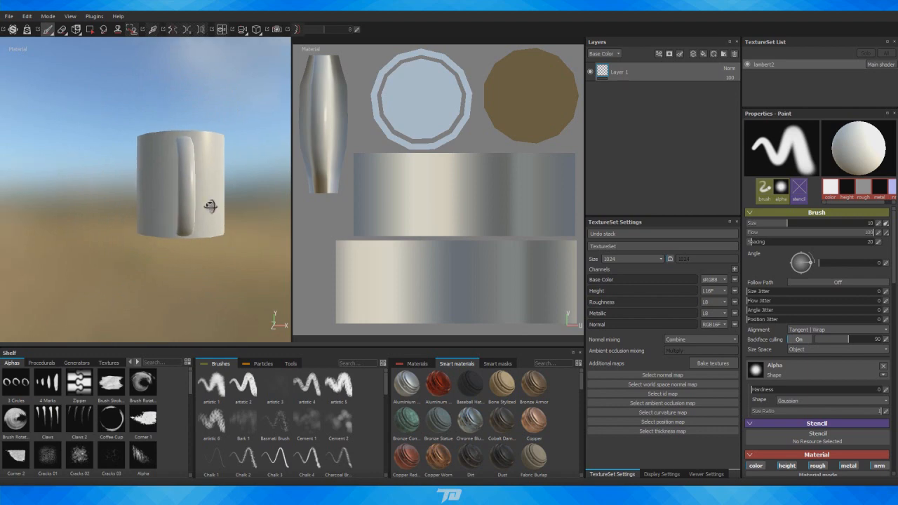
- Orbit to see the mug's rim and handle, and compare the 3D-only, UV-only and split view layouts
alt+drag(208, 206, 281, 224)
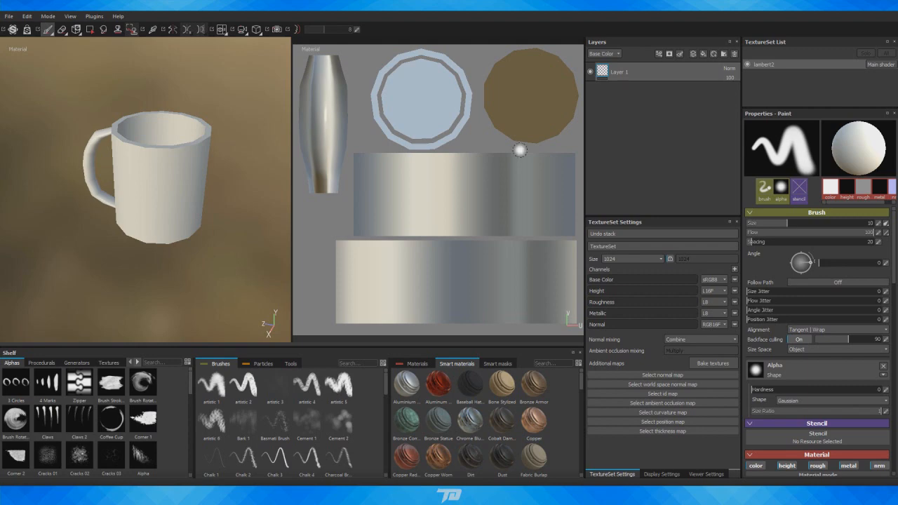
key(F2)
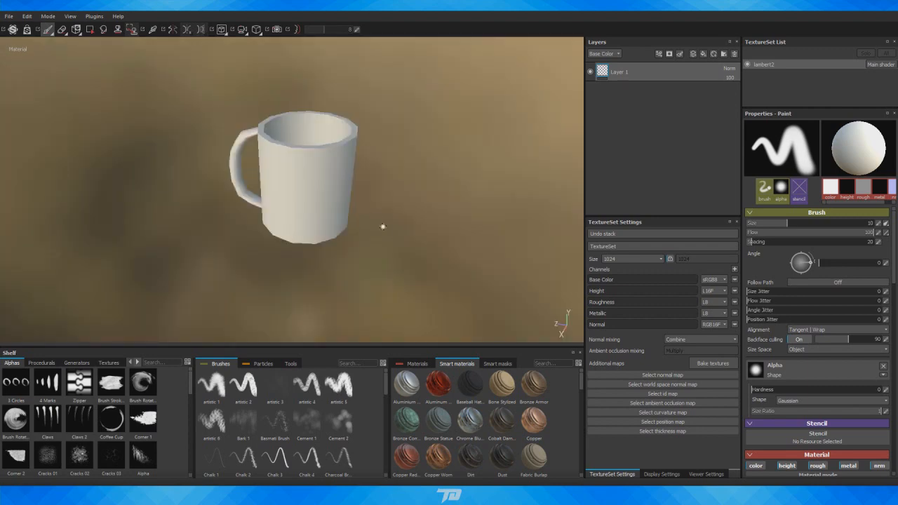
key(F3)
key(F1)
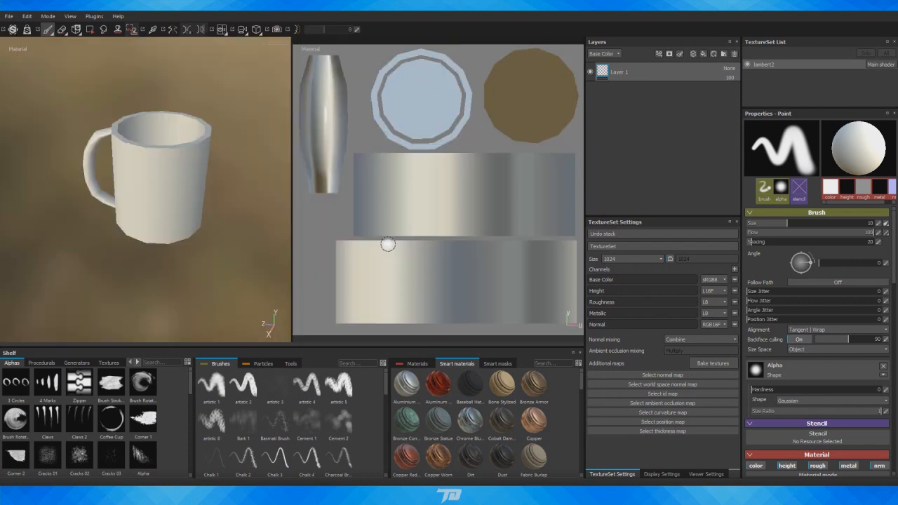
key(F2)
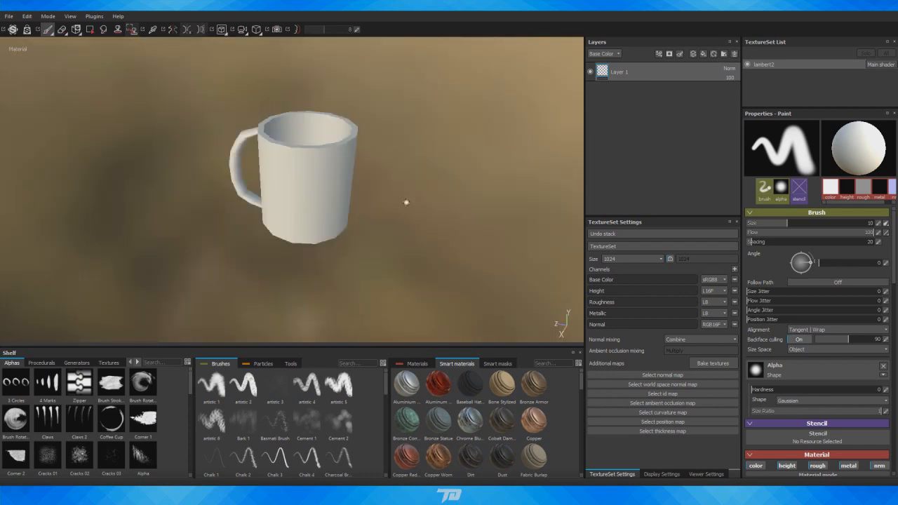
key(F3)
key(F2)
key(F1)
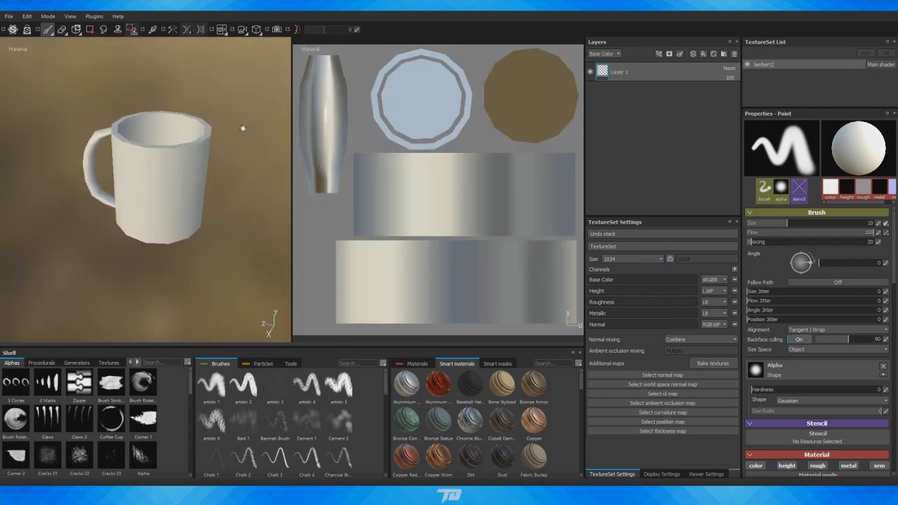
- Examine the untextured mug from several angles and distances in the 3D view
alt+drag(209, 159, 175, 180)
alt+right_drag(176, 179, 212, 203)
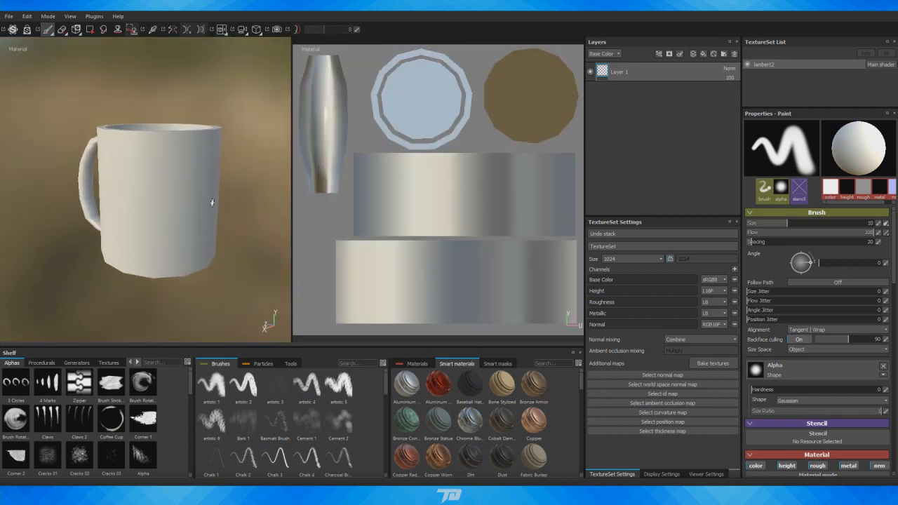
alt+middle_drag(213, 202, 194, 233)
mouse_move(193, 233)
alt+mouse_down()
mouse_move(257, 279)
mouse_move(229, 323)
mouse_move(191, 237)
alt+mouse_up()
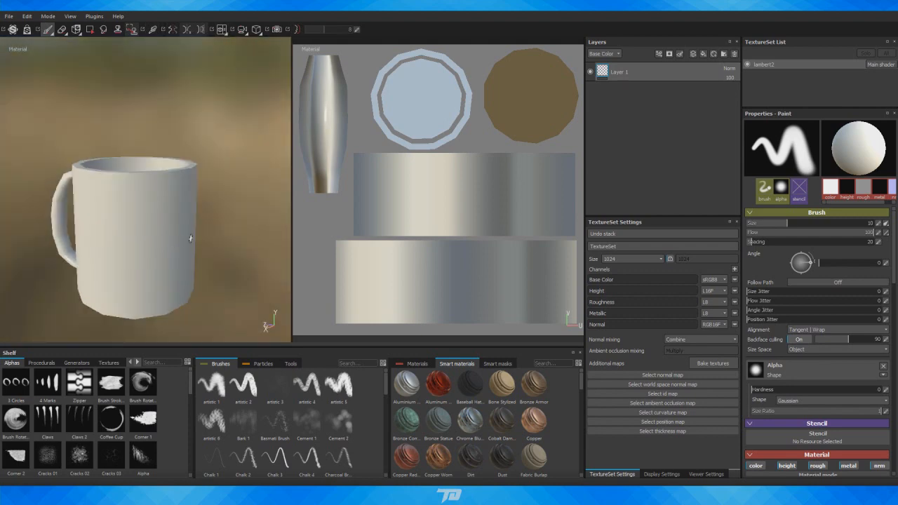
alt+right_drag(192, 237, 140, 224)
alt+middle_drag(141, 224, 112, 175)
alt+drag(113, 174, 125, 184)
alt+middle_drag(125, 184, 204, 198)
alt+drag(204, 198, 168, 219)
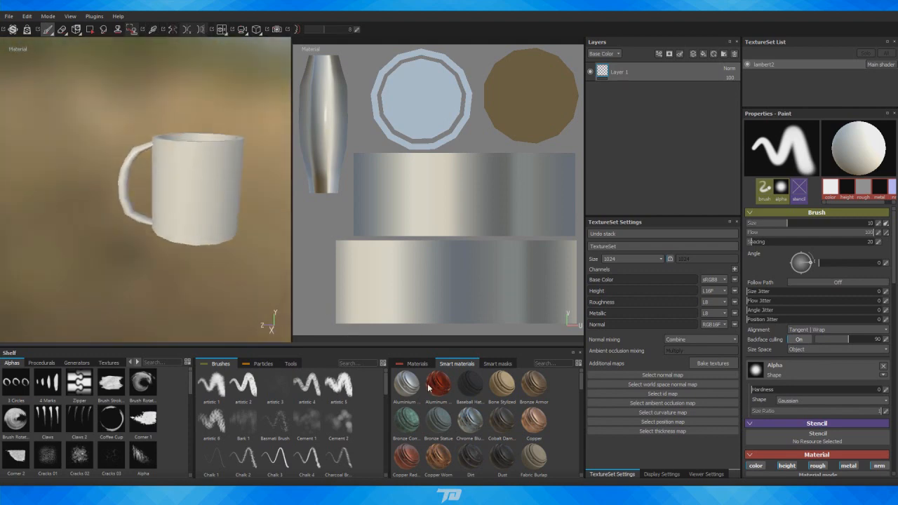
- Find Plastic Matte Pure among the shelf materials and add it to the layer stack as a fill over the whole mug
click(417, 363)
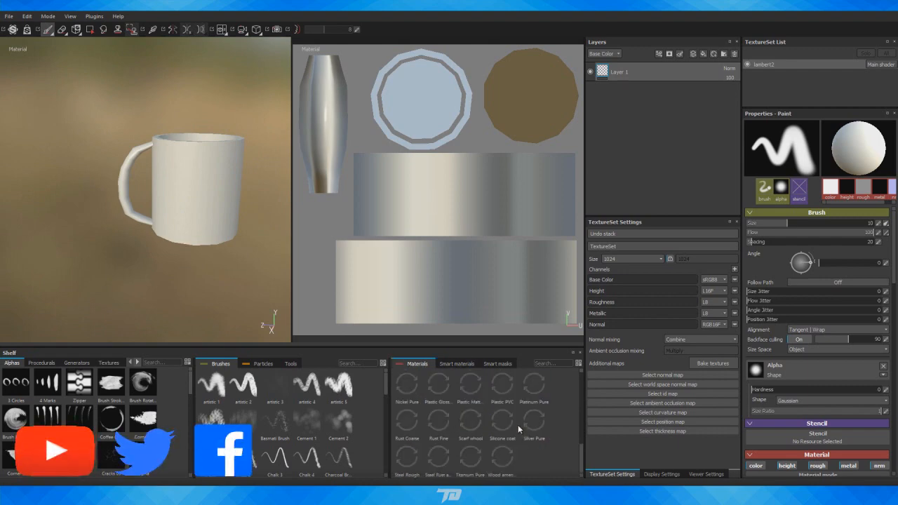
scroll(518, 424, down, 5)
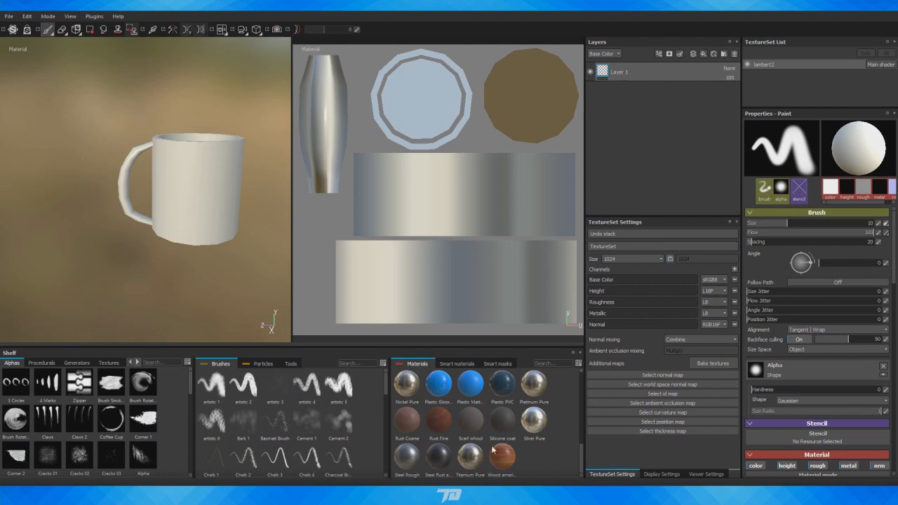
alt+drag(230, 247, 223, 295)
alt+middle_drag(219, 247, 208, 298)
alt+drag(209, 298, 194, 231)
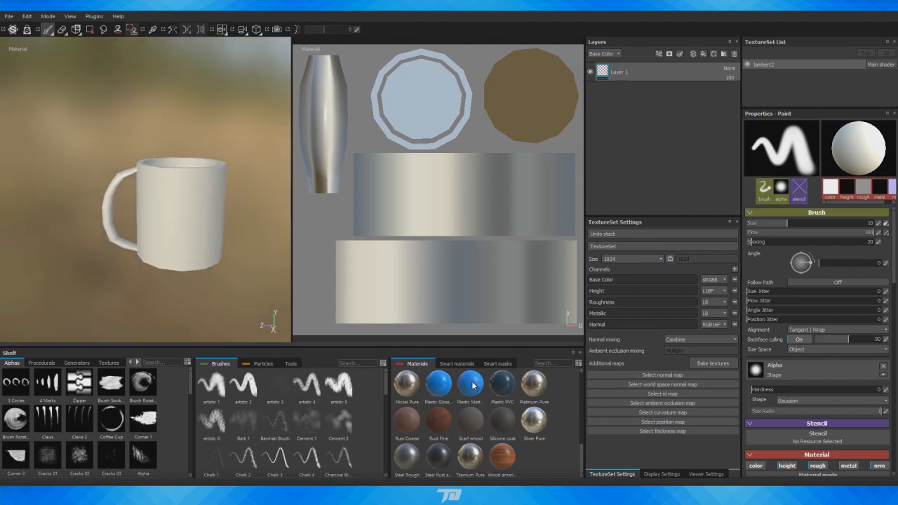
click(469, 385)
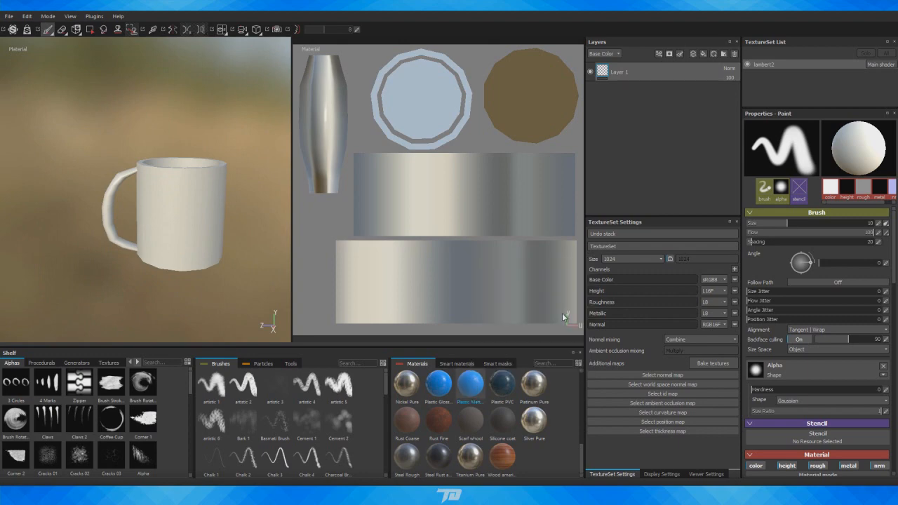
drag(622, 61, 634, 70)
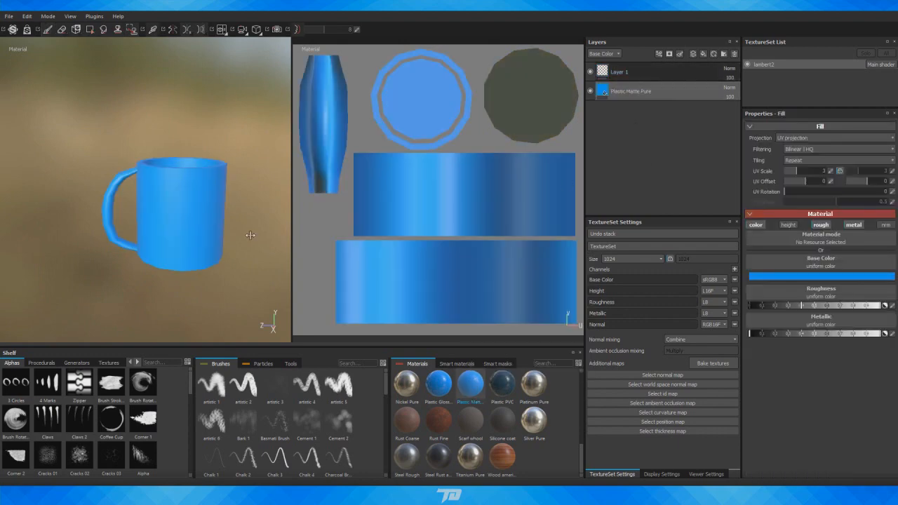
alt+drag(250, 235, 217, 228)
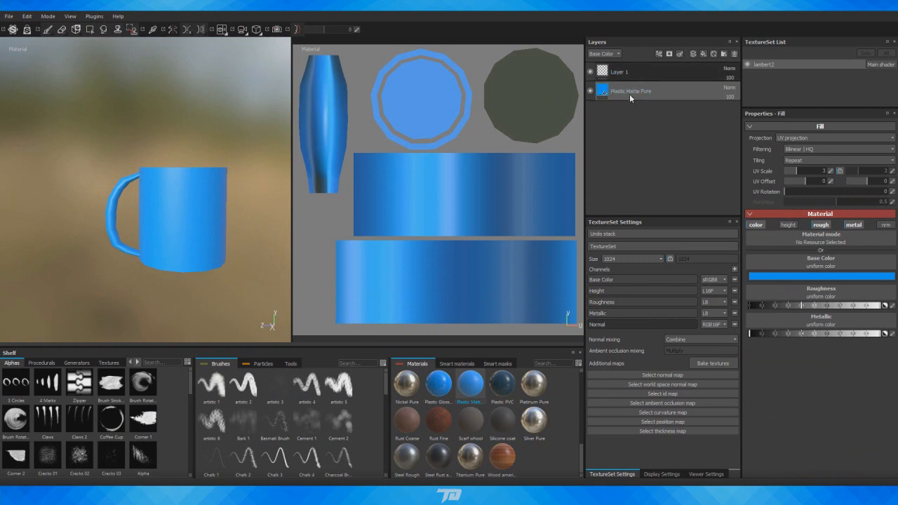
- Set the Plastic Matte Pure layer's base color to a light bluish grey, RGB 0.593, 0.638, 0.744
click(832, 277)
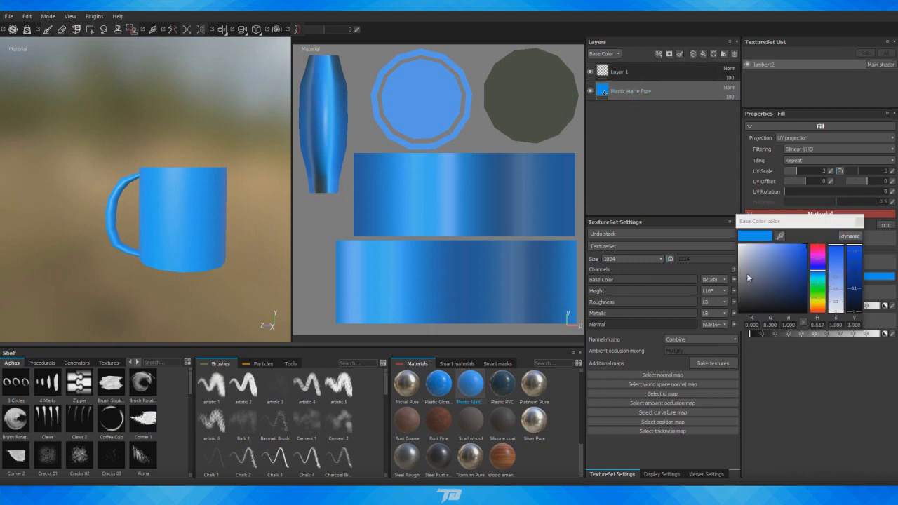
click(751, 247)
drag(751, 246, 744, 251)
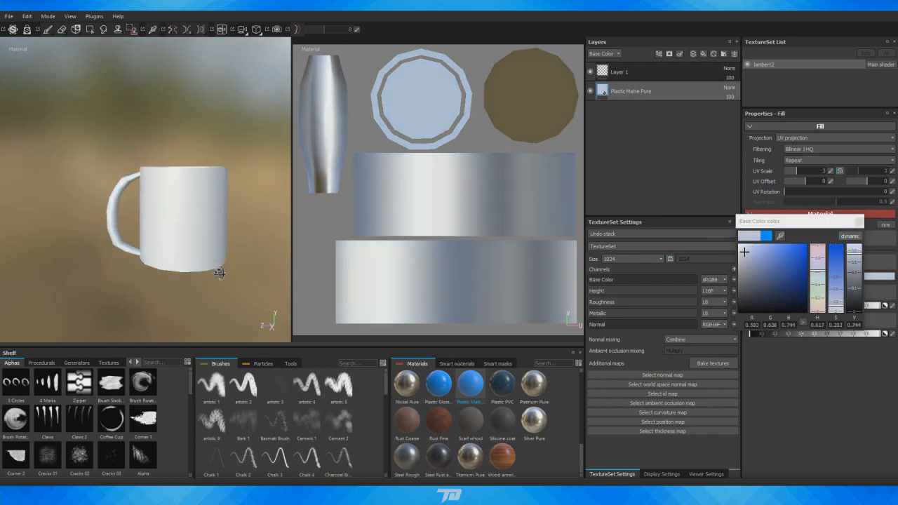
- Change the Plastic Matte Pure base color to a warm tan, RGB 0.810, 0.640, 0.396, and inspect the mug from several angles
alt+drag(224, 274, 238, 309)
drag(819, 272, 817, 306)
drag(781, 278, 756, 251)
alt+drag(229, 210, 244, 128)
alt+middle_drag(244, 127, 272, 64)
alt+drag(272, 64, 204, 156)
alt+middle_drag(228, 147, 243, 212)
alt+drag(243, 212, 130, 120)
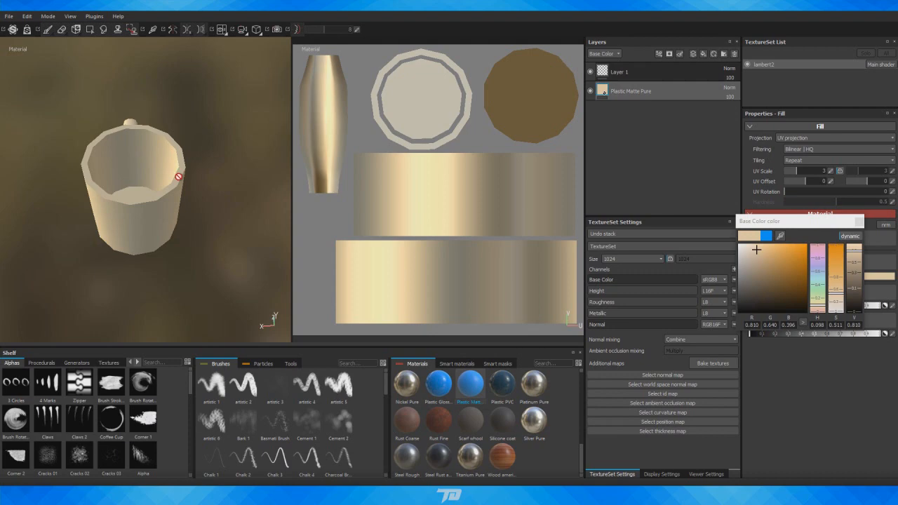
alt+drag(178, 179, 136, 120)
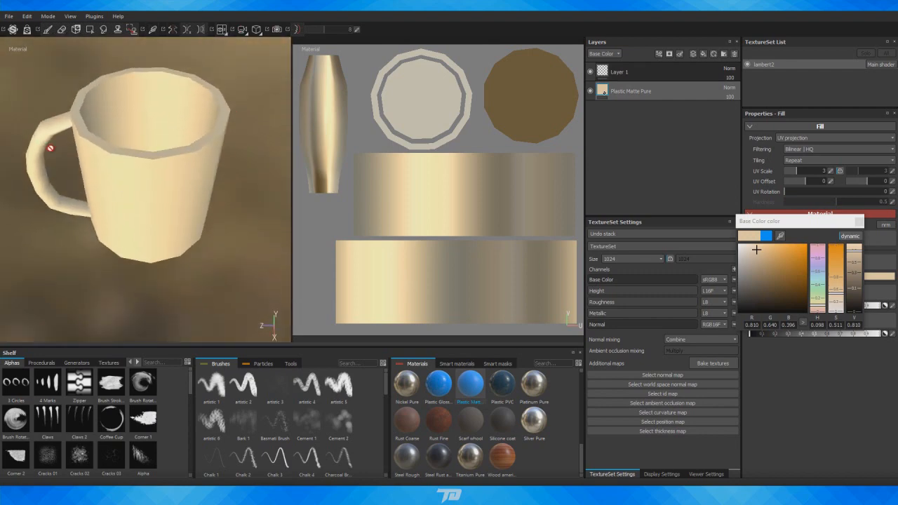
alt+drag(242, 133, 204, 174)
- Add the Gold Pure shelf material as a fill layer between Layer 1 and Plastic Matte Pure, and check it around the mug
click(641, 73)
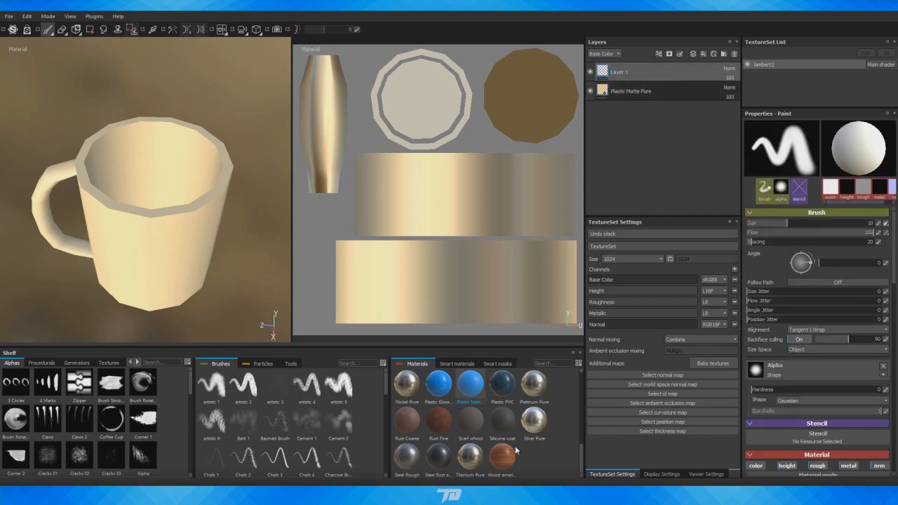
scroll(515, 451, down, 5)
scroll(501, 451, up, 3)
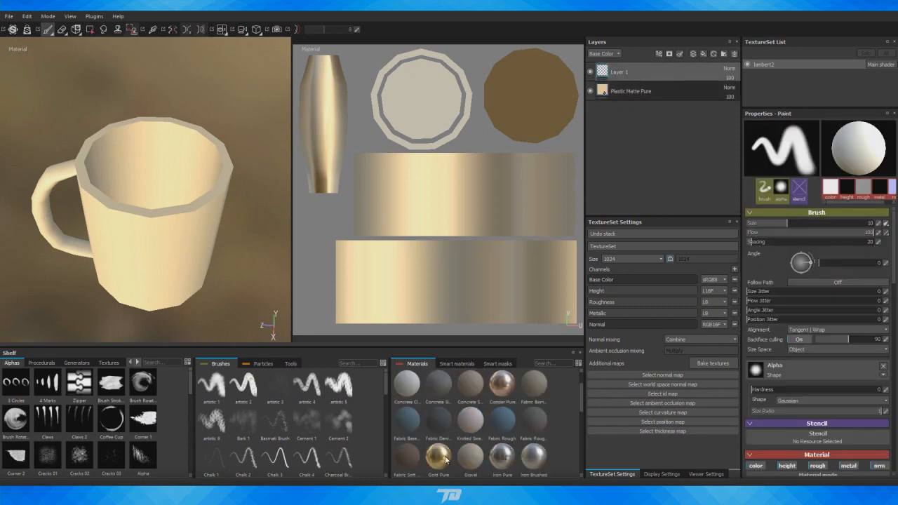
drag(439, 456, 639, 73)
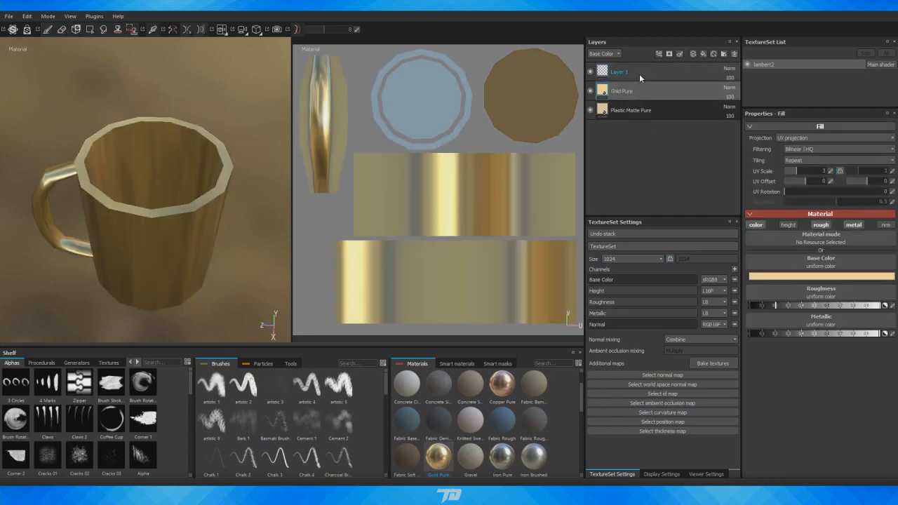
alt+drag(187, 206, 155, 212)
alt+right_drag(156, 212, 162, 226)
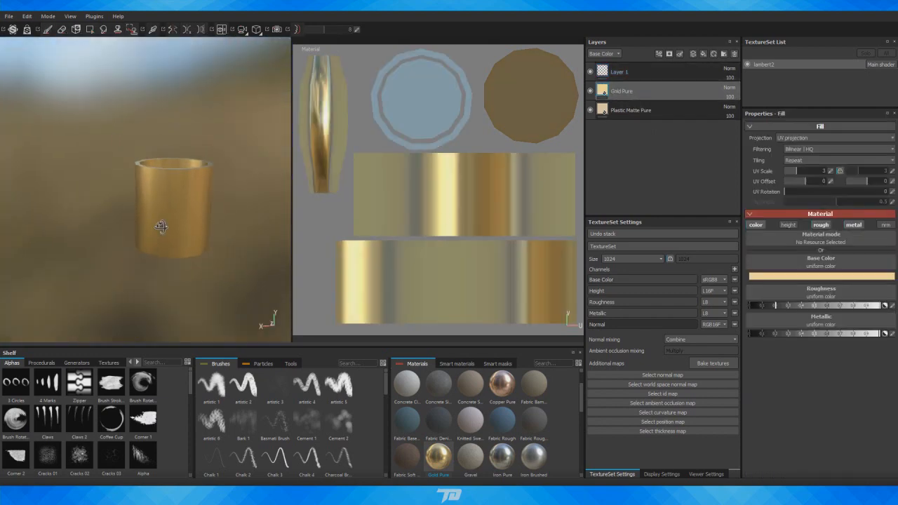
alt+drag(162, 227, 200, 167)
alt+middle_drag(201, 166, 237, 184)
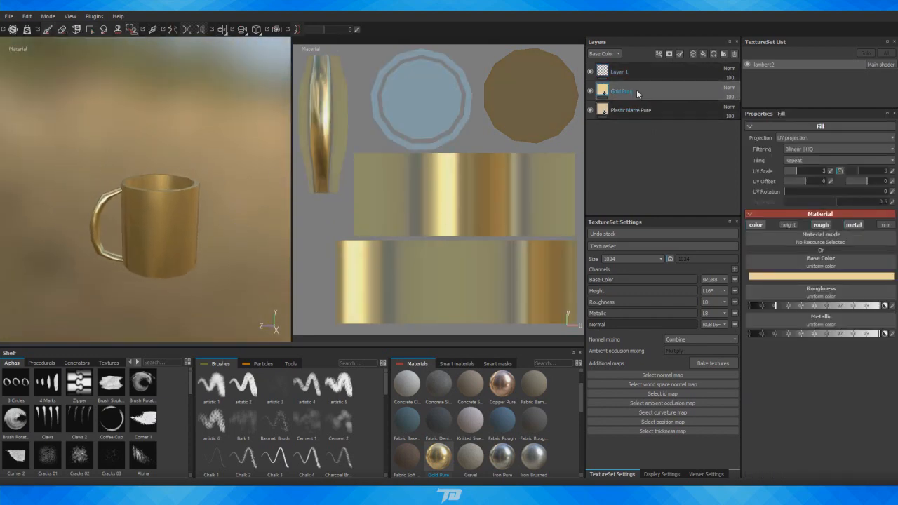
- Add a black mask to the Gold Pure layer and review the brush, alpha, stencil and grayscale settings for painting it
right_click(636, 90)
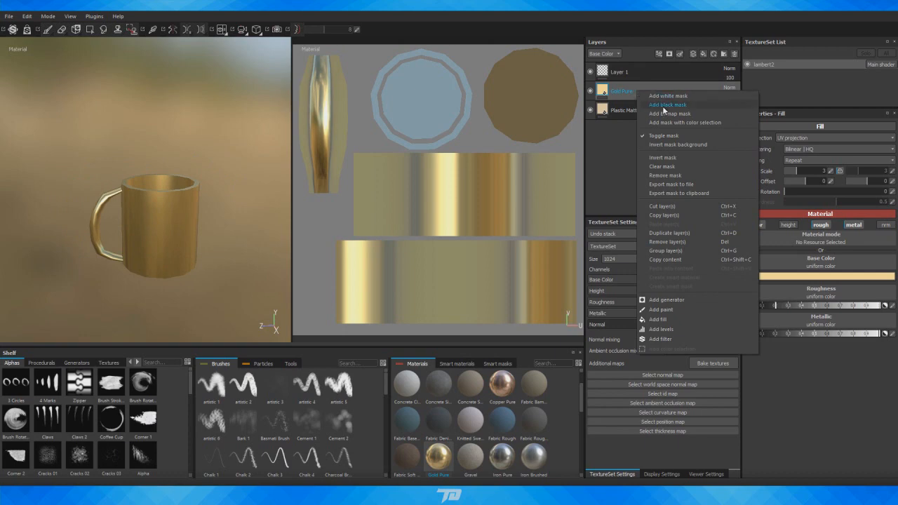
click(662, 106)
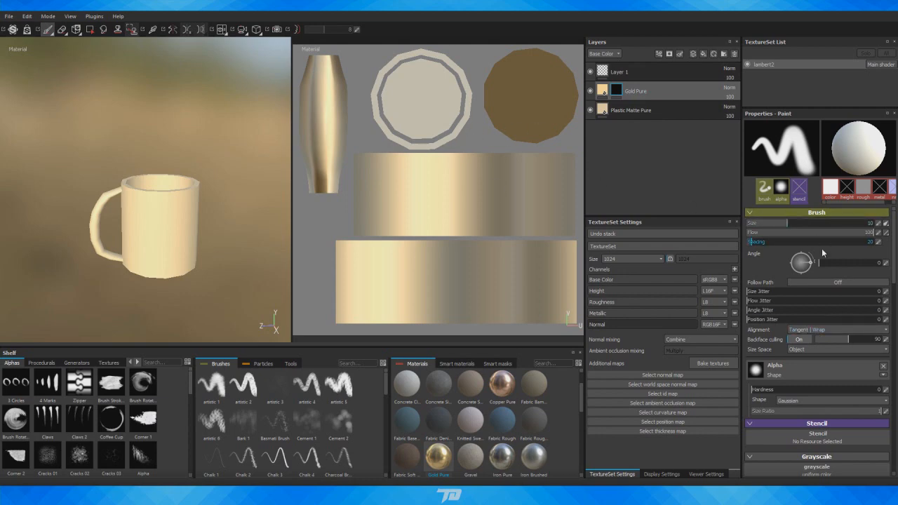
scroll(808, 337, down, 5)
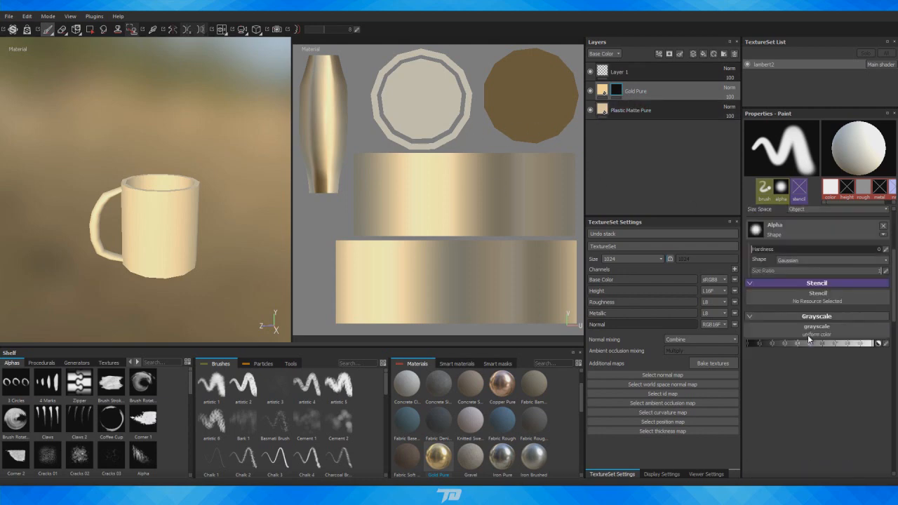
scroll(807, 338, up, 2)
scroll(808, 337, down, 2)
scroll(808, 337, up, 5)
- Try brushing gold through the mask onto the mug body and the two long UV strips, undoing each stroke
mouse_move(144, 229)
mouse_down()
mouse_move(172, 223)
mouse_move(186, 237)
mouse_up()
key(ctrl+z)
drag(391, 194, 566, 205)
alt+drag(213, 244, 124, 267)
key(ctrl+z)
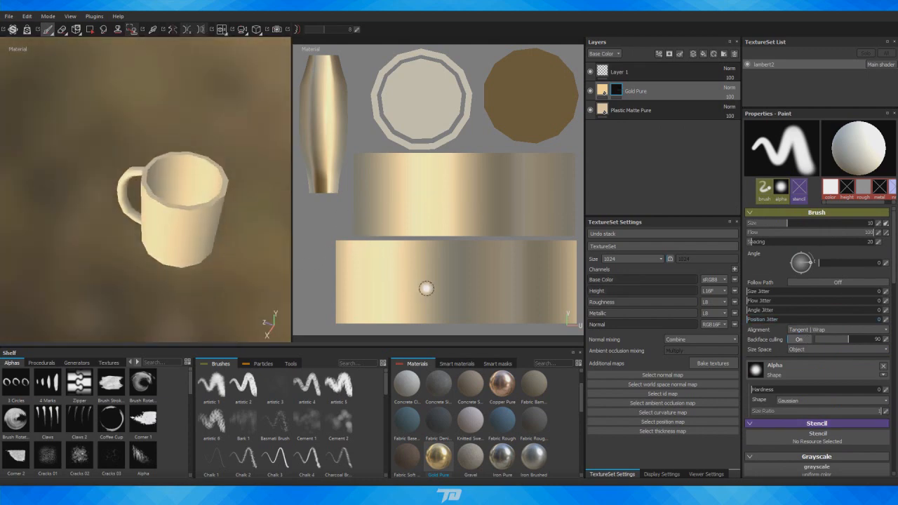
mouse_move(368, 302)
mouse_down()
mouse_move(425, 266)
mouse_move(561, 281)
mouse_up()
alt+drag(235, 268, 185, 198)
key(ctrl+z)
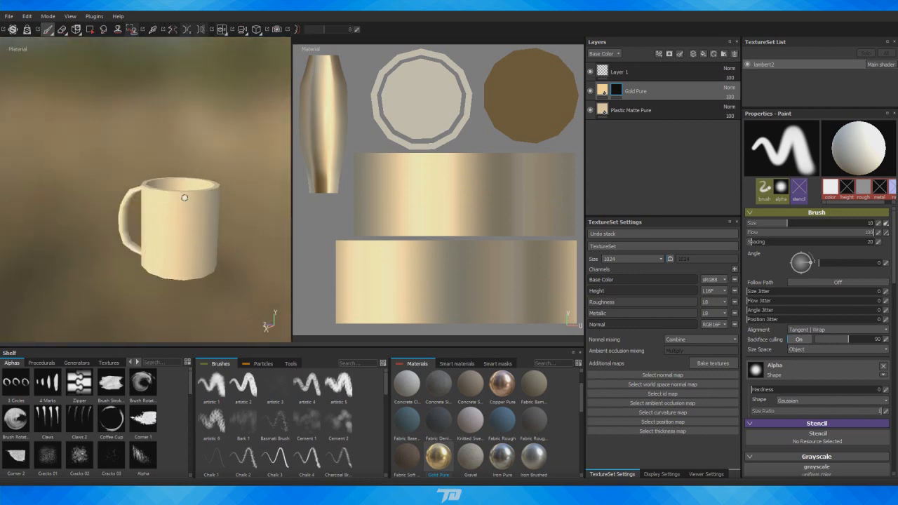
- Using Polygon Fill on the Gold Pure mask, reveal gold on the front faces of the mug's rim in the 3D view
click(89, 29)
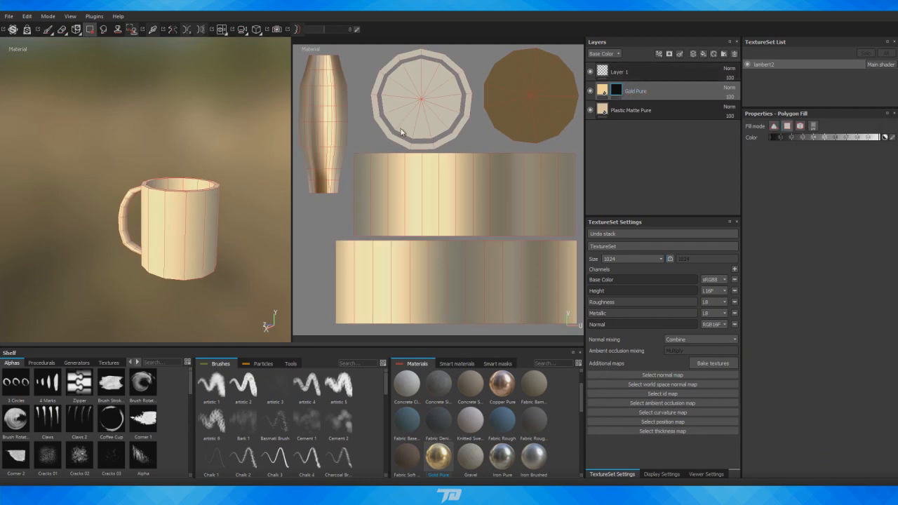
alt+drag(194, 211, 149, 252)
alt+right_drag(149, 252, 197, 212)
alt+drag(196, 211, 158, 218)
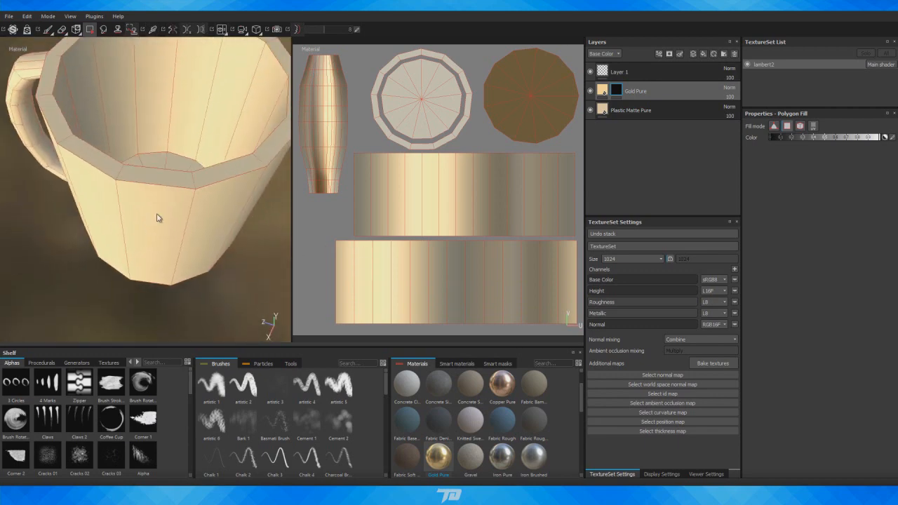
click(165, 181)
click(201, 176)
click(97, 163)
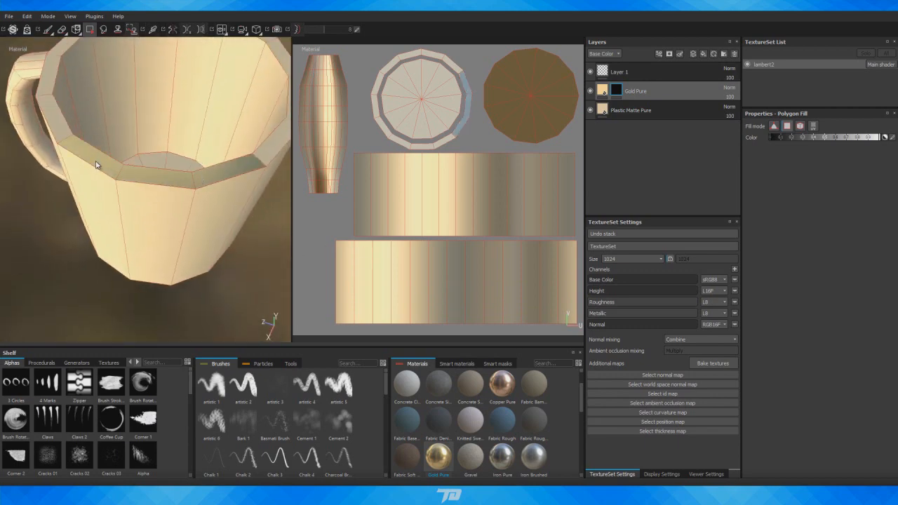
- Fill the remaining faces of the rim's ring in the UV view so the Gold Pure mask covers the whole rim
scroll(473, 128, up, 3)
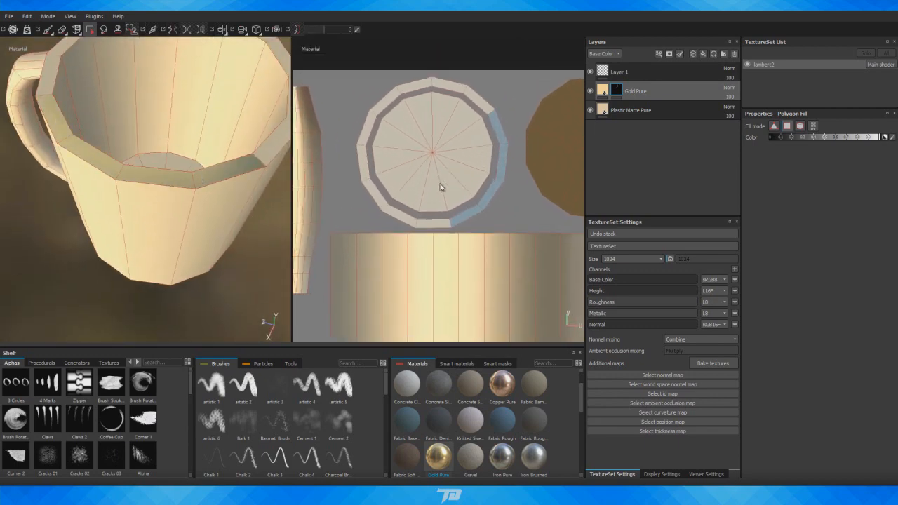
click(429, 222)
click(407, 218)
click(380, 202)
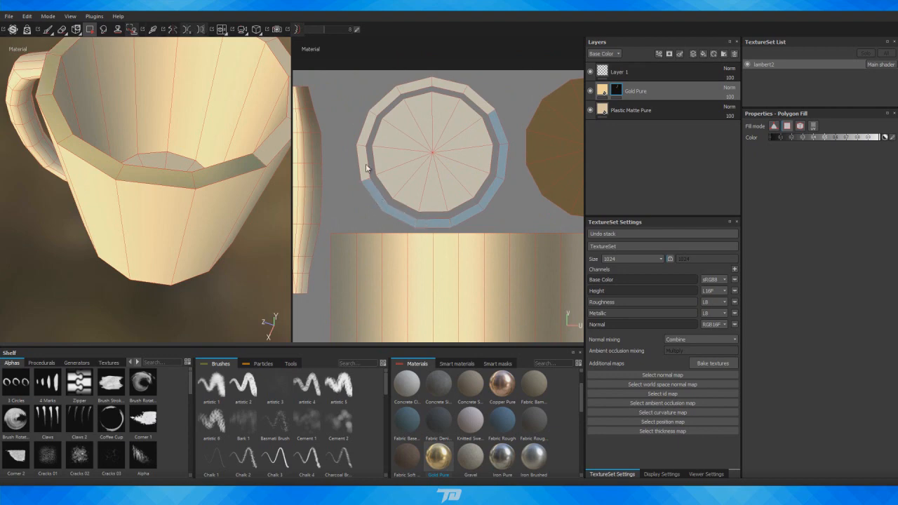
click(366, 143)
click(363, 163)
drag(379, 80, 472, 86)
- Fill the entire handle UV island in the Gold Pure mask to make the mug's handle gold
scroll(203, 162, down, 4)
alt+drag(156, 180, 141, 142)
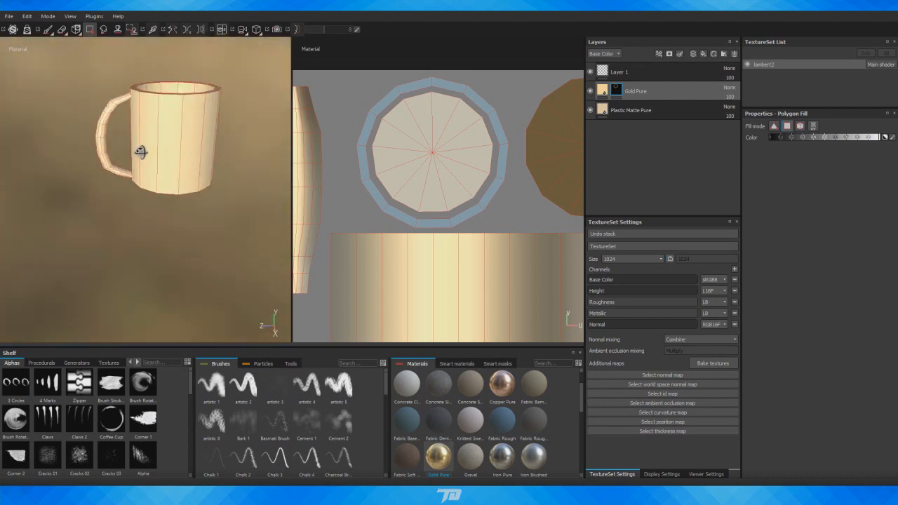
scroll(421, 199, down, 5)
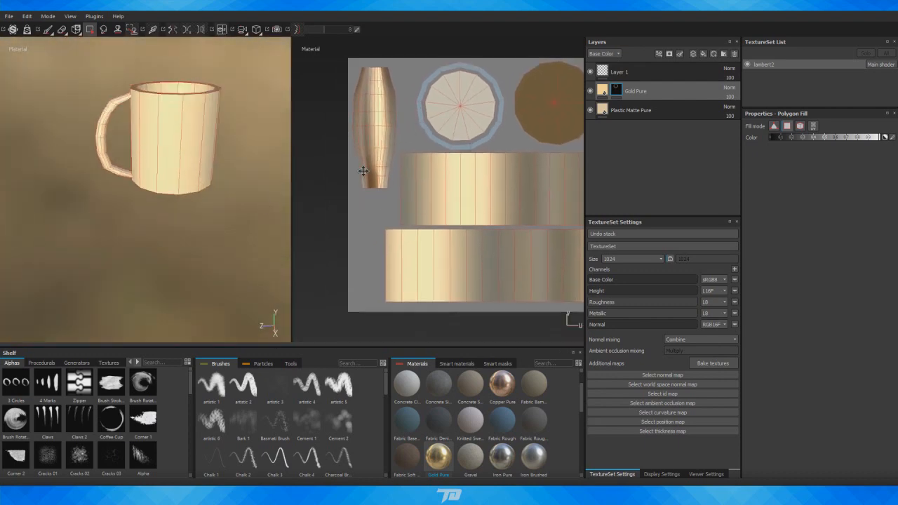
middle_drag(362, 170, 374, 215)
drag(330, 79, 401, 242)
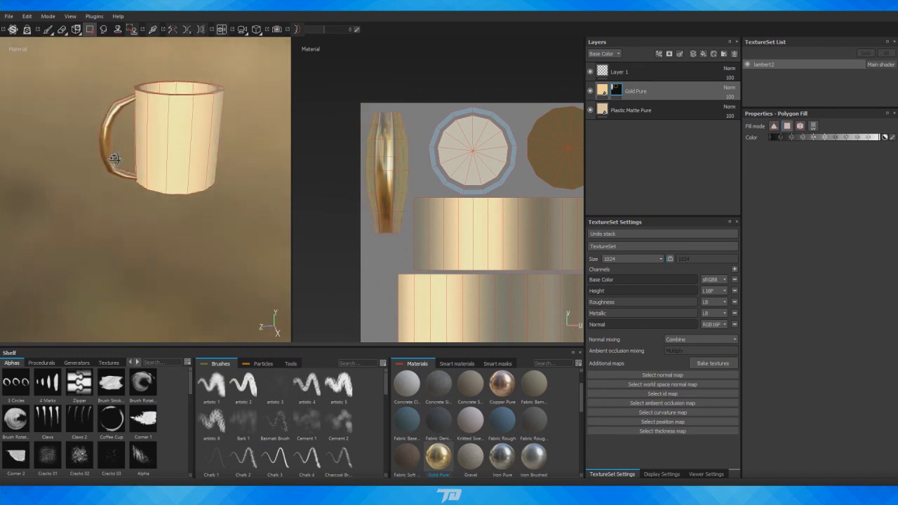
alt+drag(114, 159, 482, 56)
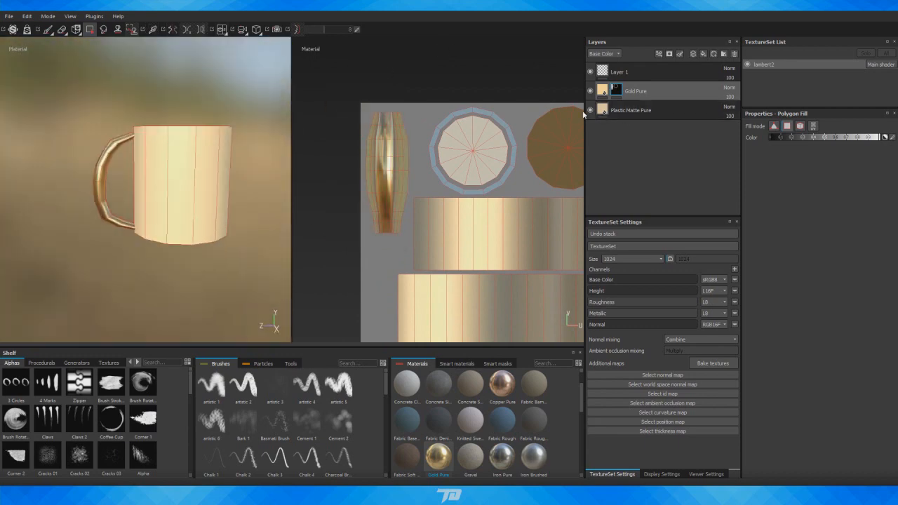
- Set the Plastic Matte Pure layer's base color to a neutral grey, RGB 0.325, and inspect the mug against its gold handle
click(603, 111)
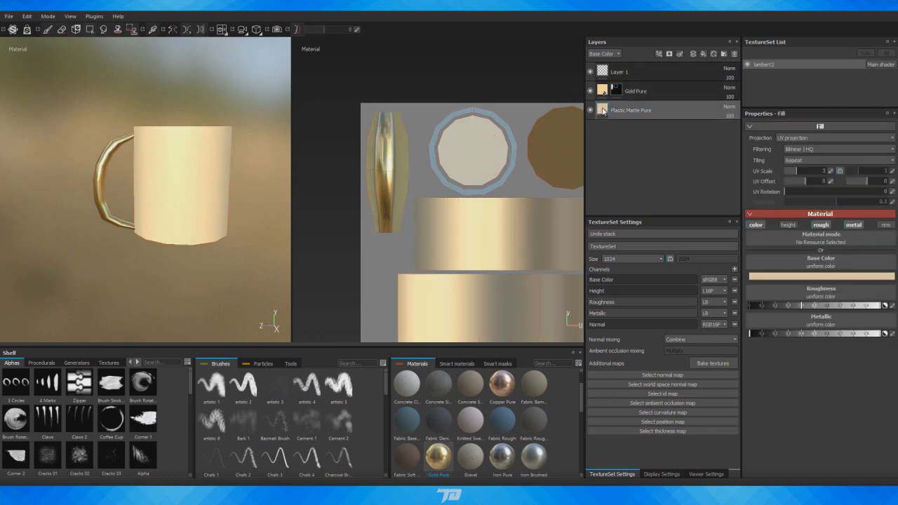
click(806, 276)
drag(750, 270, 724, 265)
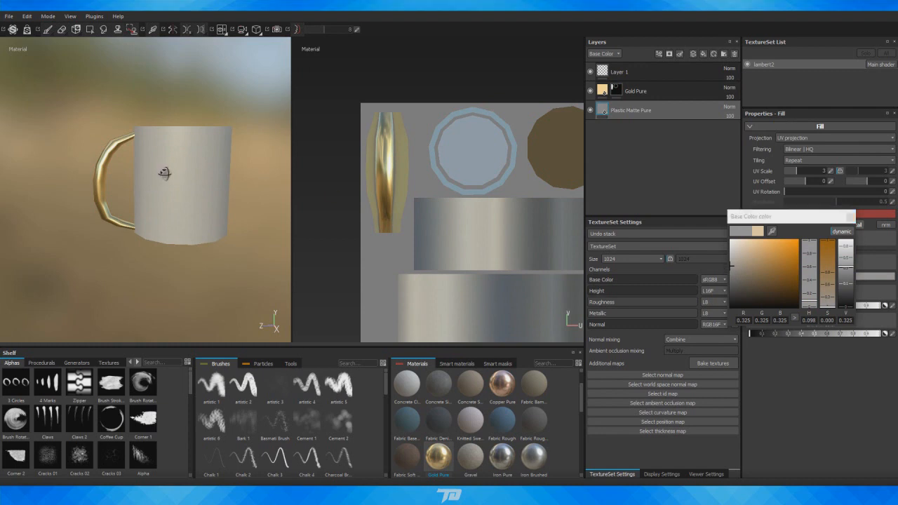
alt+drag(167, 176, 194, 155)
alt+middle_drag(194, 156, 216, 212)
scroll(217, 212, down, 3)
alt+drag(217, 213, 230, 169)
alt+middle_drag(231, 168, 216, 138)
alt+drag(216, 138, 153, 185)
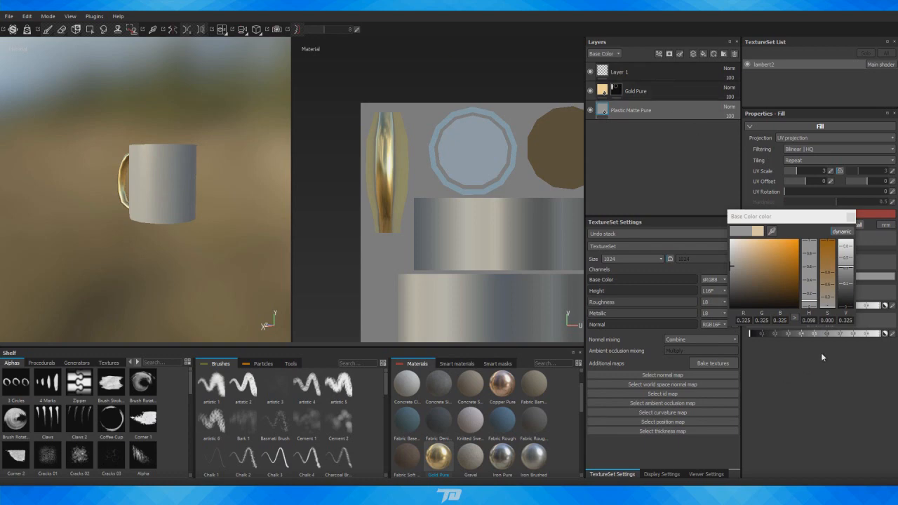
click(850, 218)
- Select Layer 1 and look through its brush, alpha, stencil and material channel settings
click(621, 73)
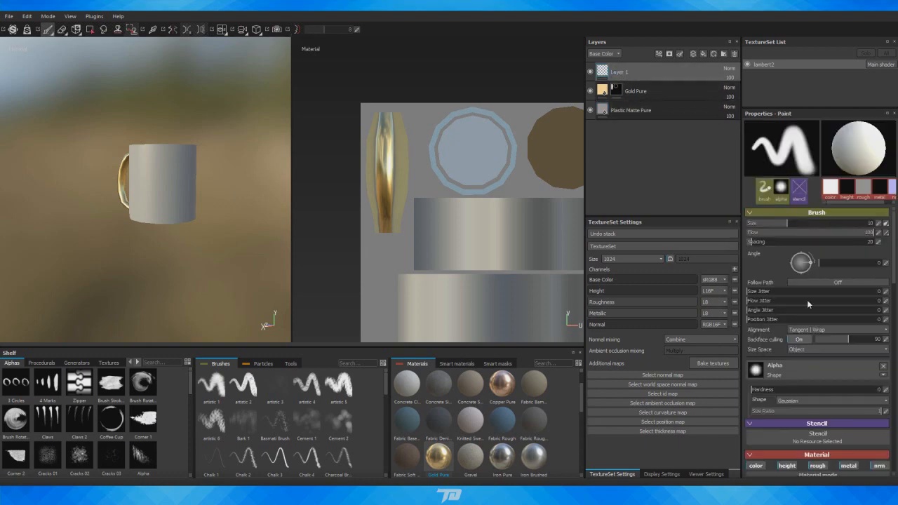
scroll(815, 309, down, 2)
scroll(834, 321, down, 1)
scroll(855, 379, down, 4)
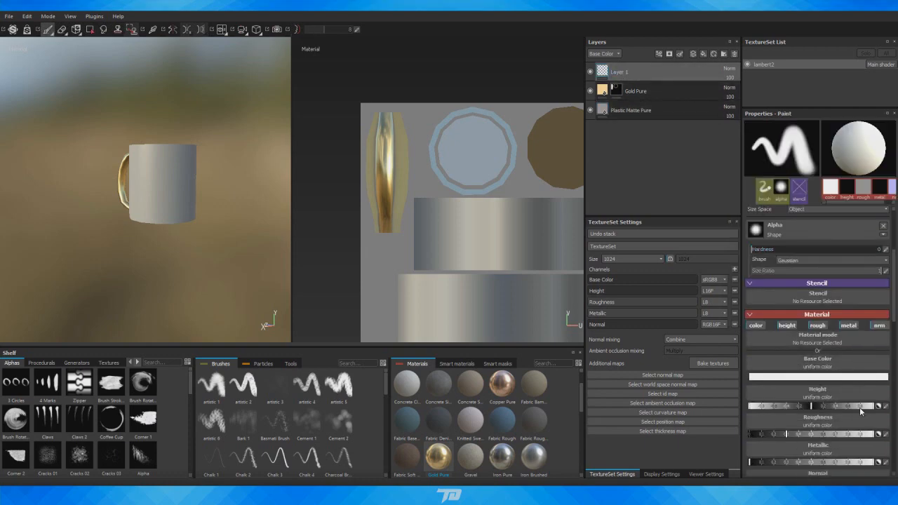
scroll(864, 434, up, 5)
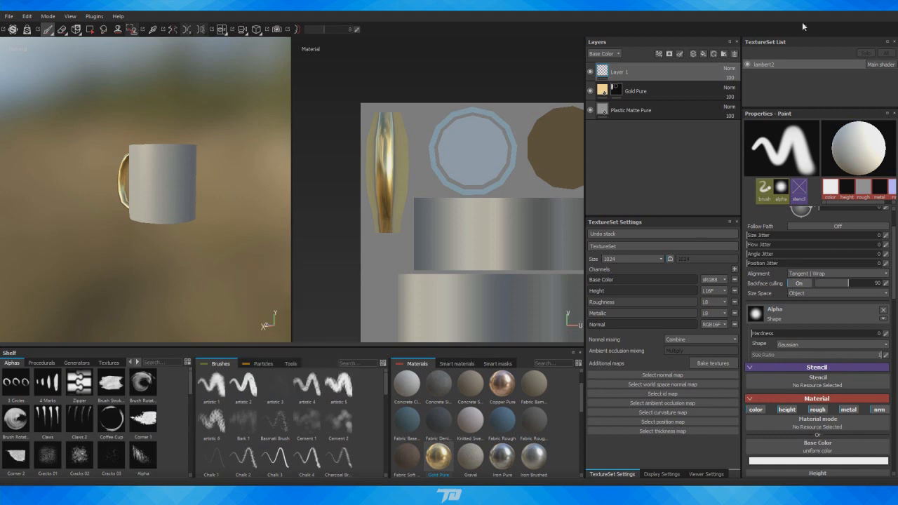
- Go to the desktop and launch Photoshop
click(847, 12)
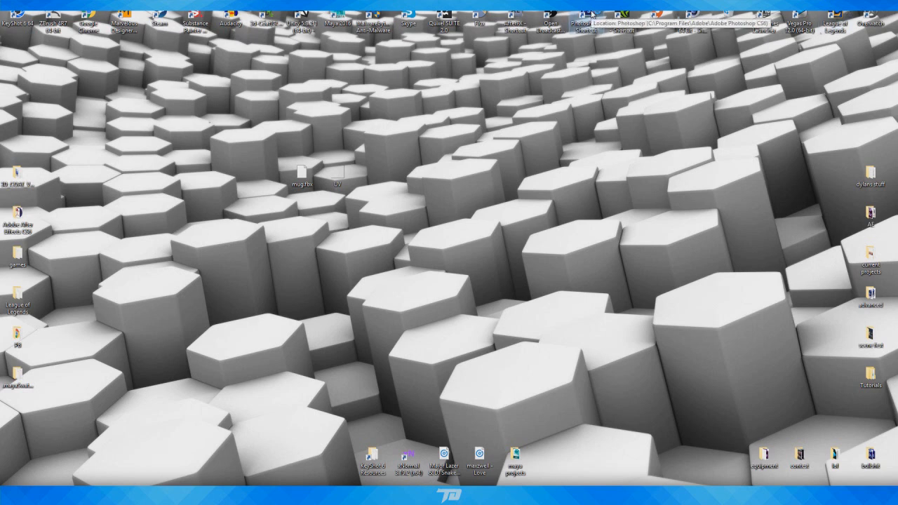
double_click(591, 13)
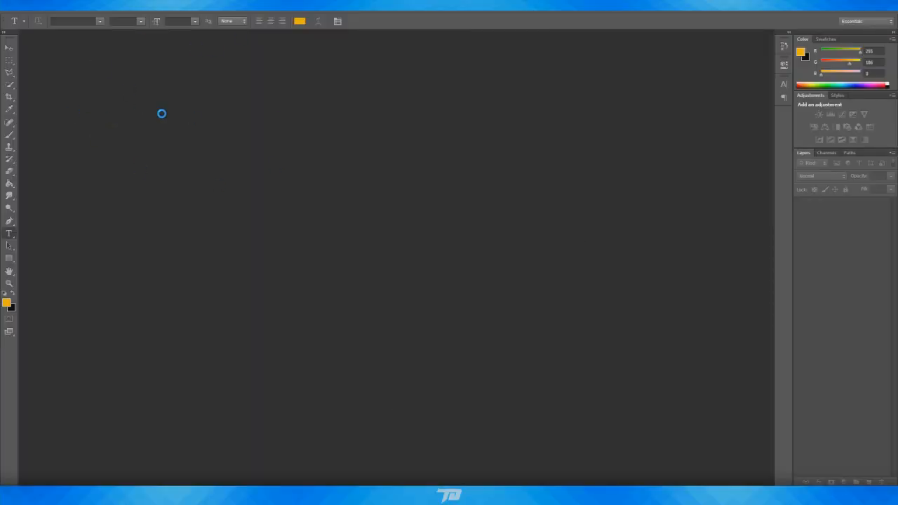
key(alt+f)
click(28, 7)
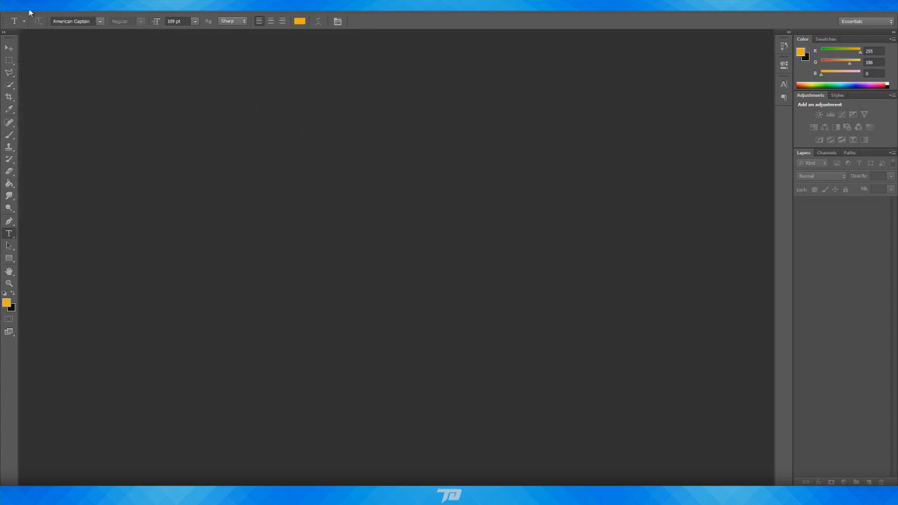
- Create a new document 1024 pixels wide and 1024 pixels high, and switch back to Substance Painter
click(28, 8)
click(28, 18)
double_click(423, 171)
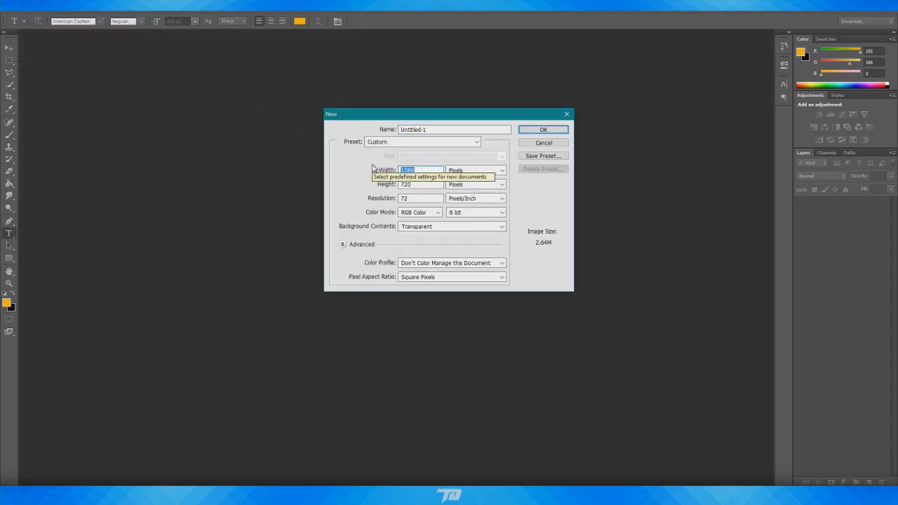
text(1024)
key(Tab)
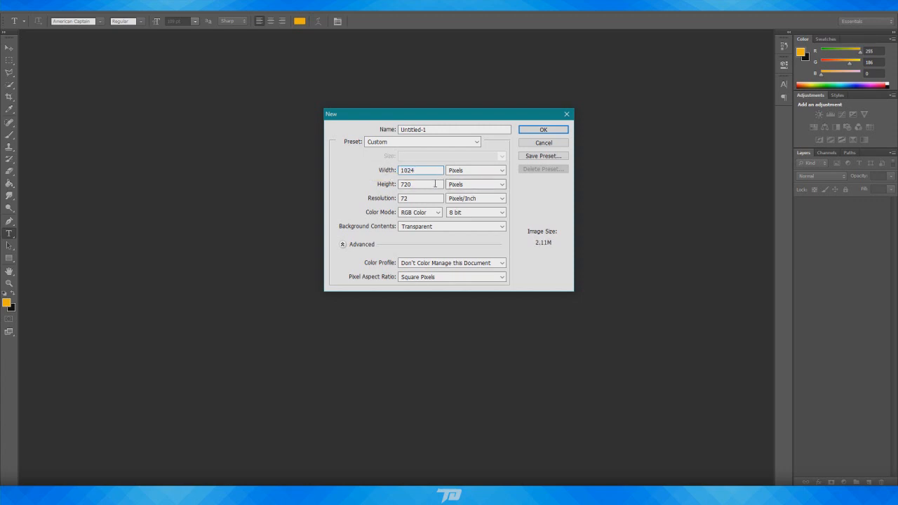
text(1024)
click(554, 131)
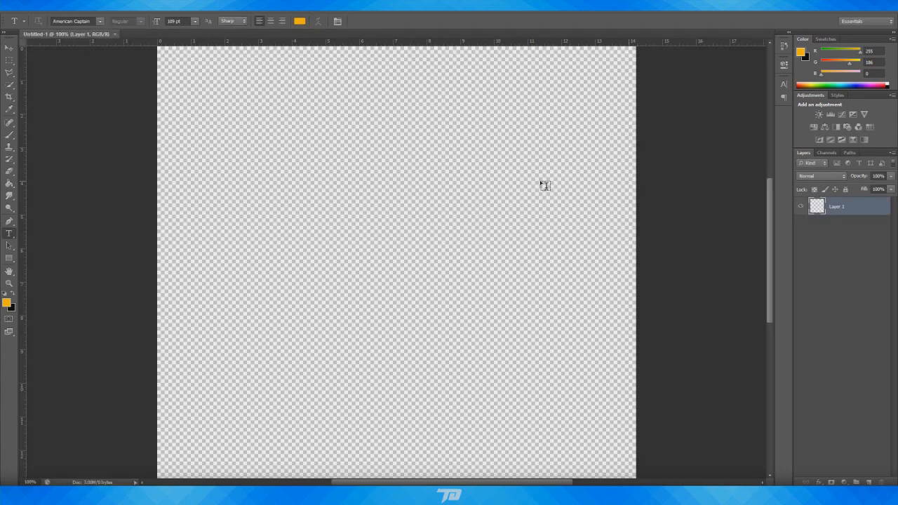
alt+scroll(417, 274, down, 5)
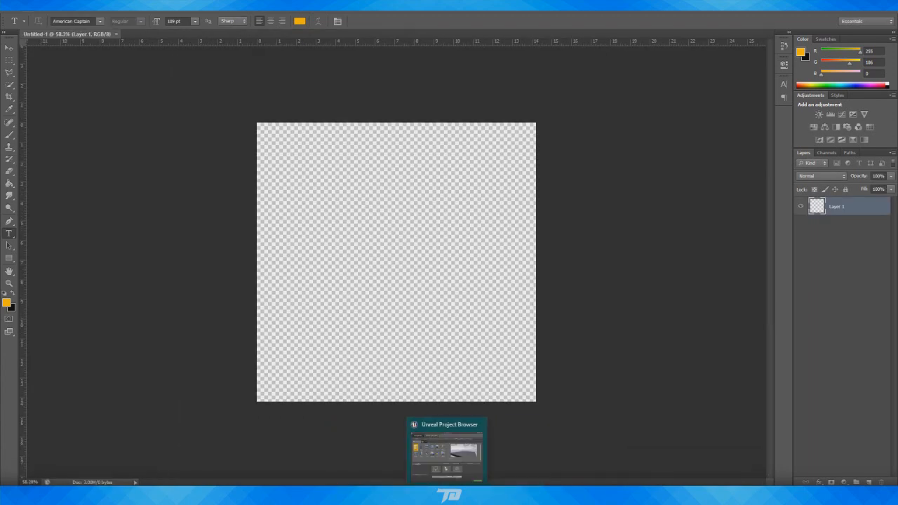
click(461, 494)
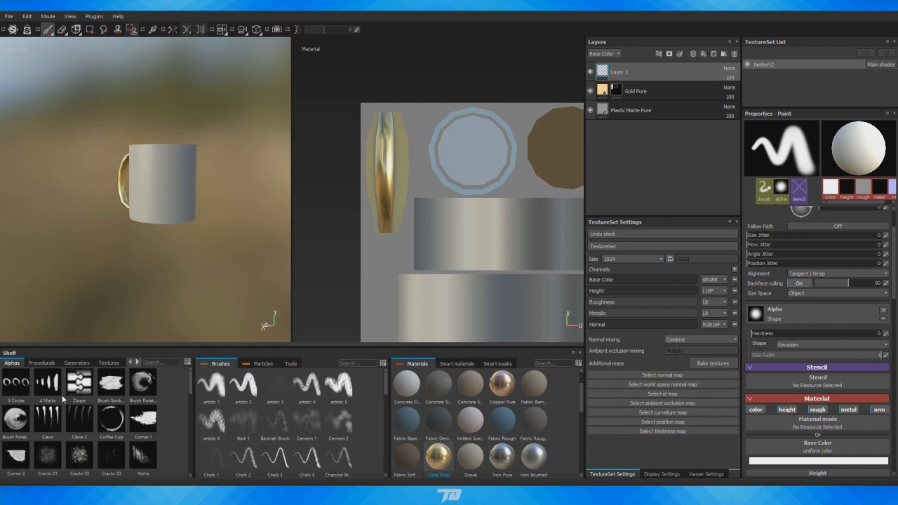
- Switch to Photoshop and cover the whole canvas of Layer 1 with black using an enlarged brush
mouse_move(108, 398)
mouse_move(513, 493)
click(497, 456)
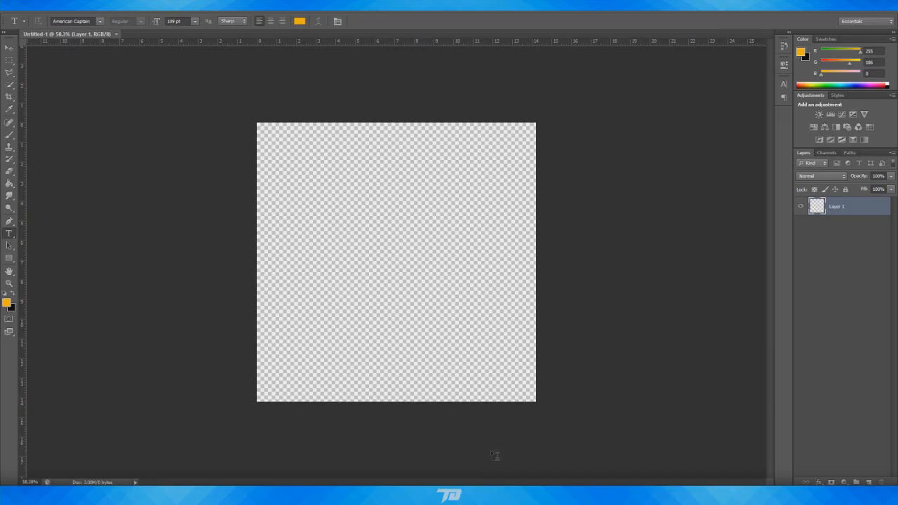
click(12, 296)
key(b)
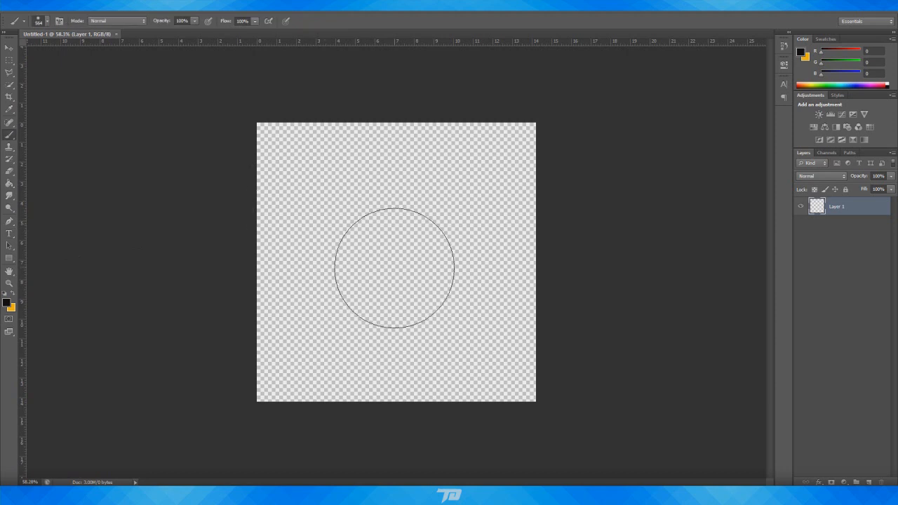
alt+right_drag(391, 293, 414, 303)
mouse_move(463, 327)
mouse_down()
mouse_move(512, 362)
mouse_move(202, 311)
mouse_move(551, 157)
mouse_move(195, 199)
mouse_up()
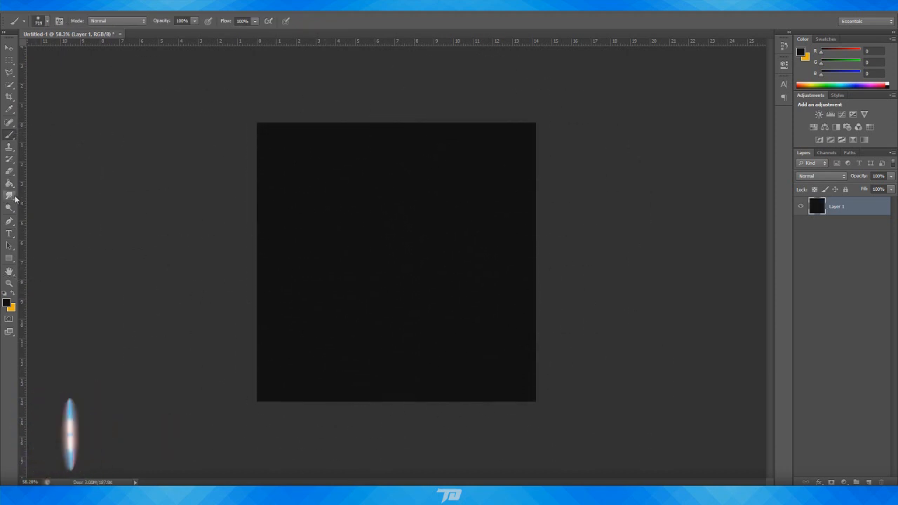
- Add the text TIEDIE in white (ffffff) on the black canvas
click(10, 233)
click(6, 304)
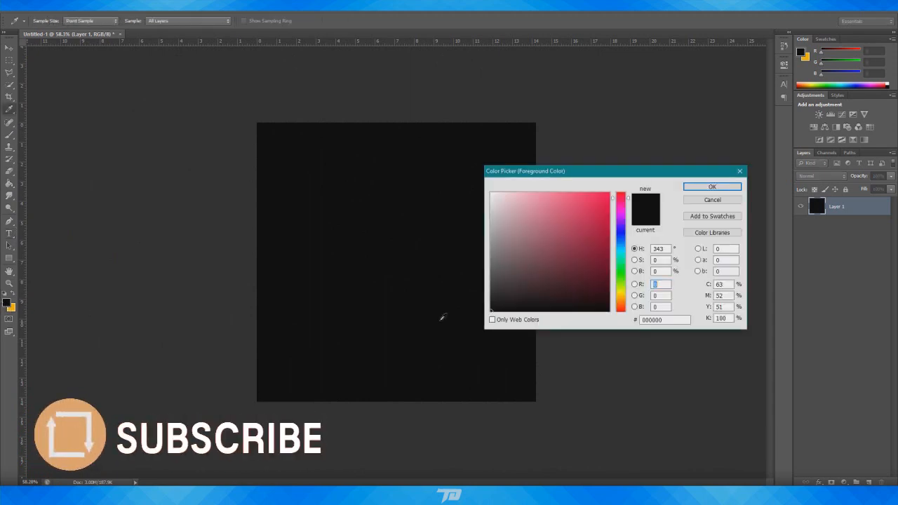
text(ffffff)
click(708, 184)
click(372, 270)
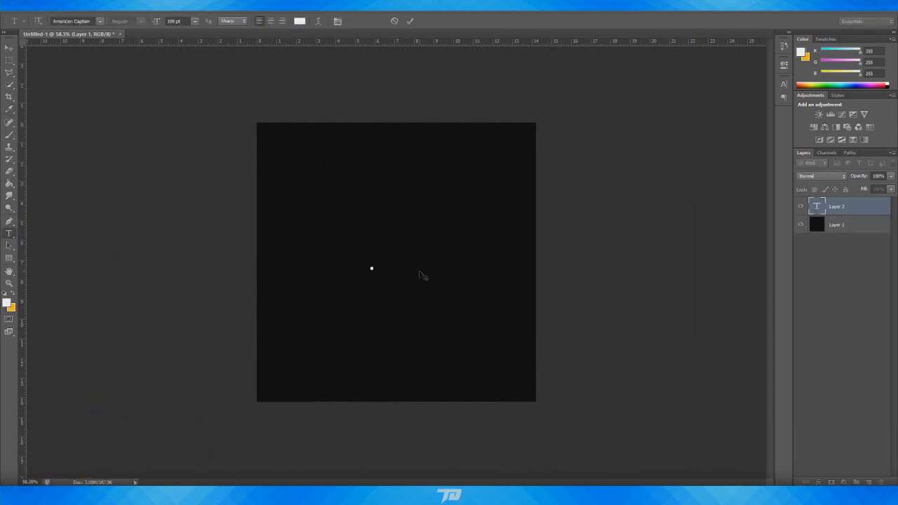
text(TIEDIE)
click(410, 21)
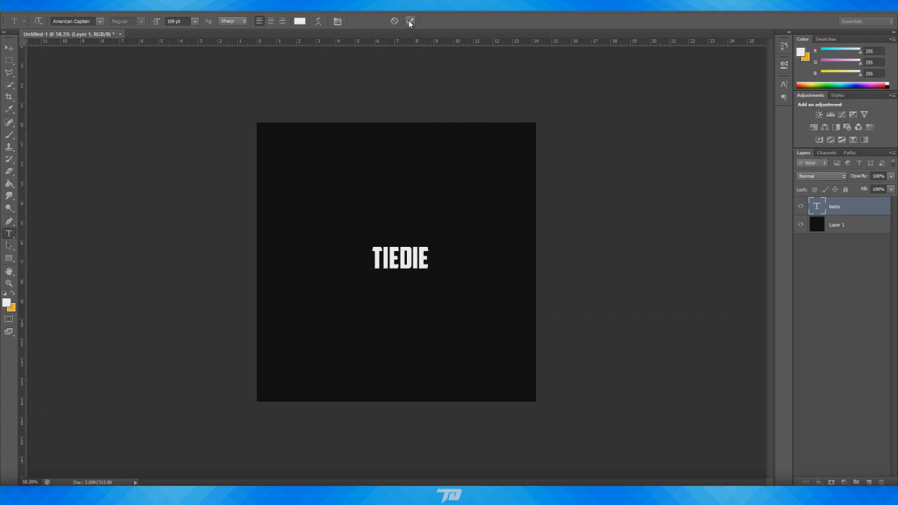
- Scale the TIEDIE text up proportionally to nearly the full canvas width and center it on the black background
key(ctrl+t)
shift+drag(428, 244, 576, 162)
drag(511, 202, 400, 278)
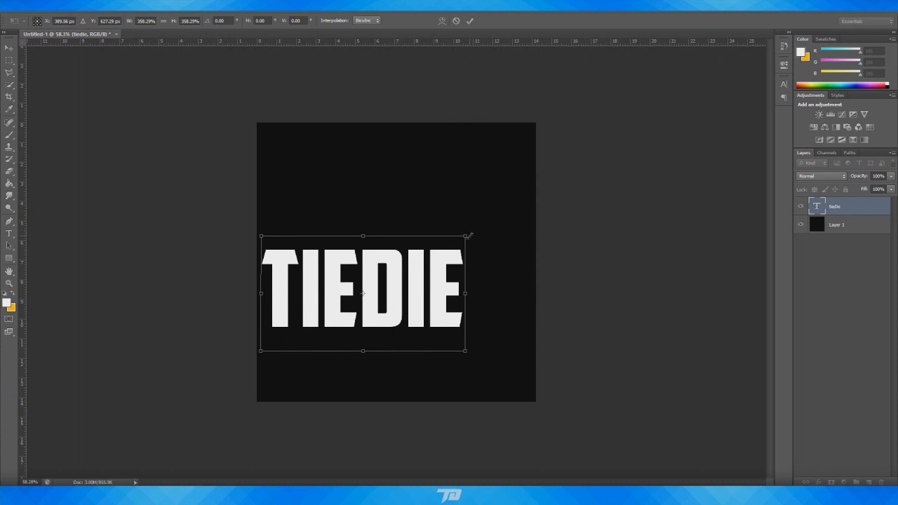
shift+drag(465, 236, 533, 196)
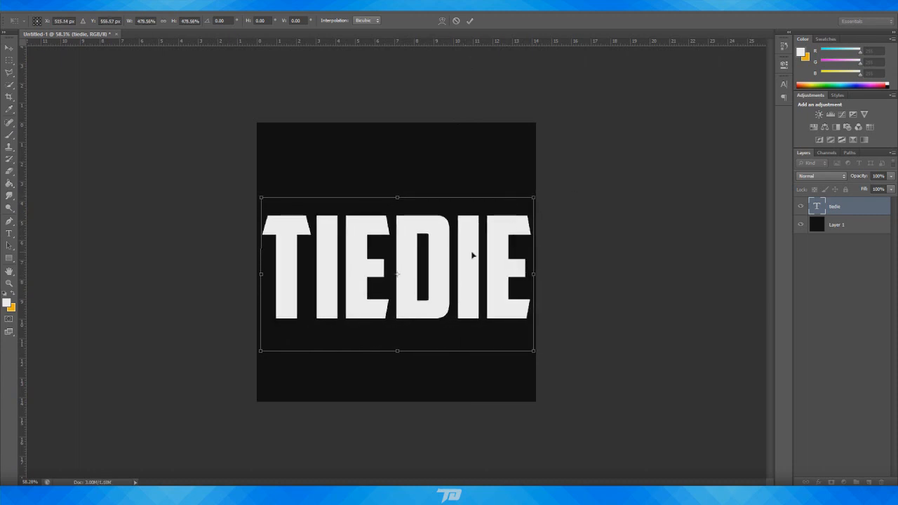
drag(473, 255, 473, 243)
click(471, 22)
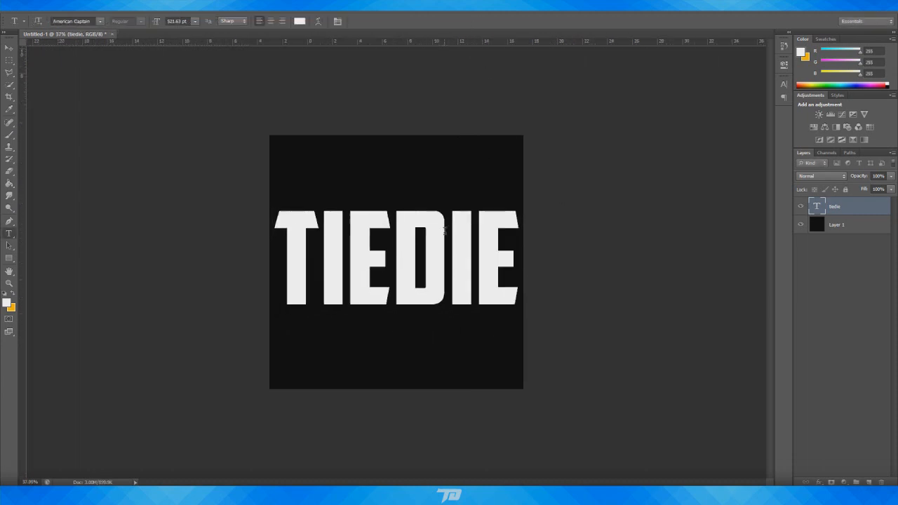
alt+scroll(481, 197, down, 2)
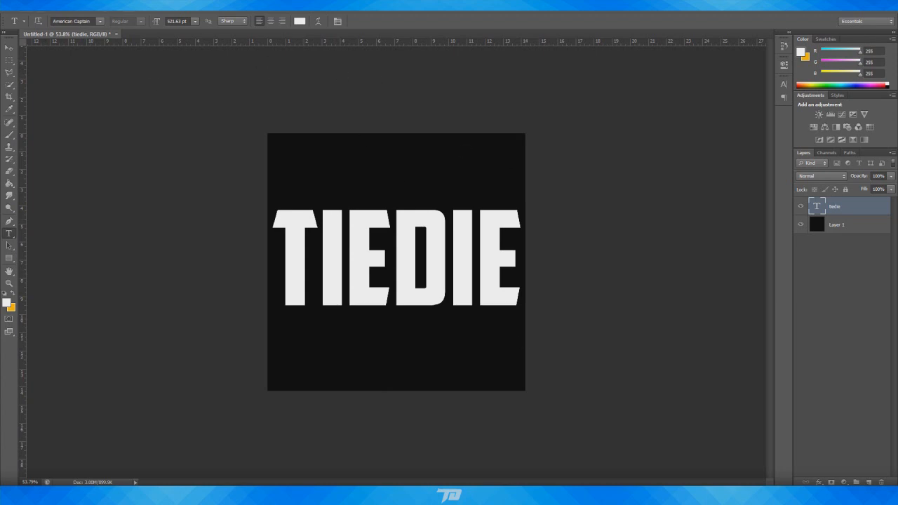
- Save the image for web as a PNG-24 on the Desktop under the name stenc
click(28, 11)
mouse_move(66, 174)
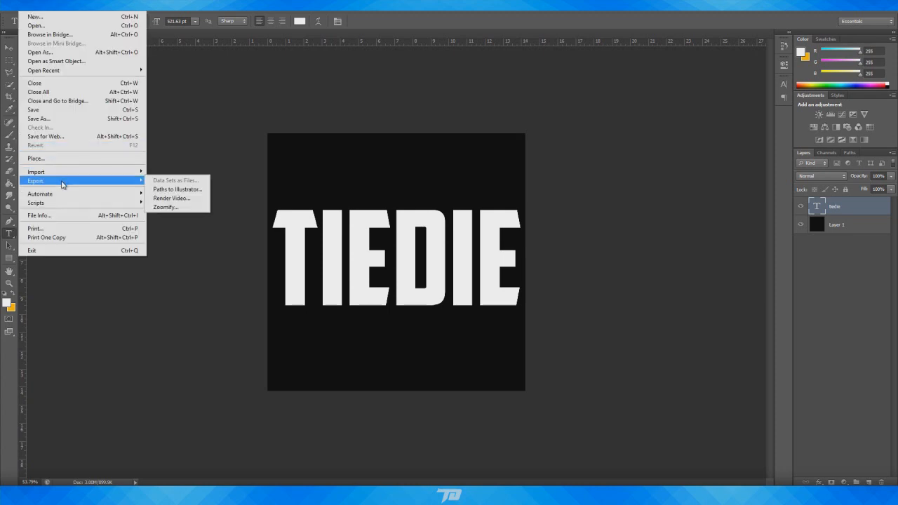
click(63, 136)
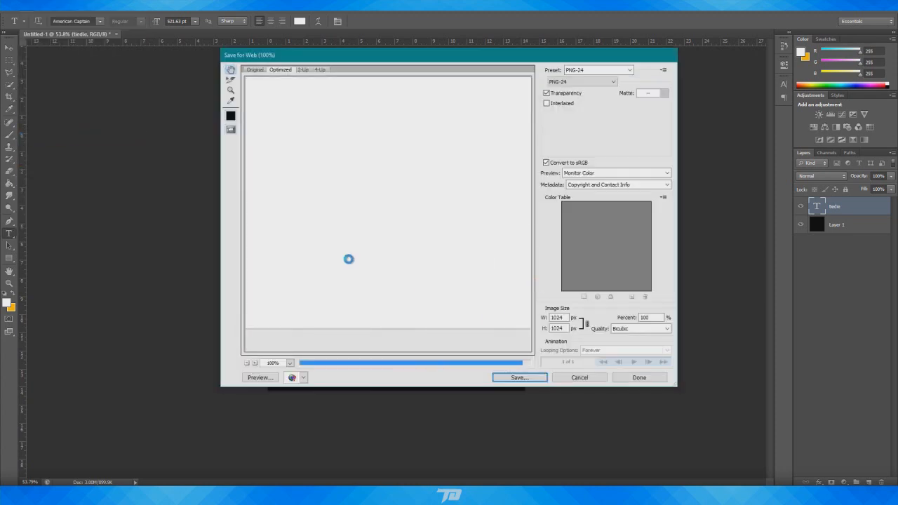
click(517, 378)
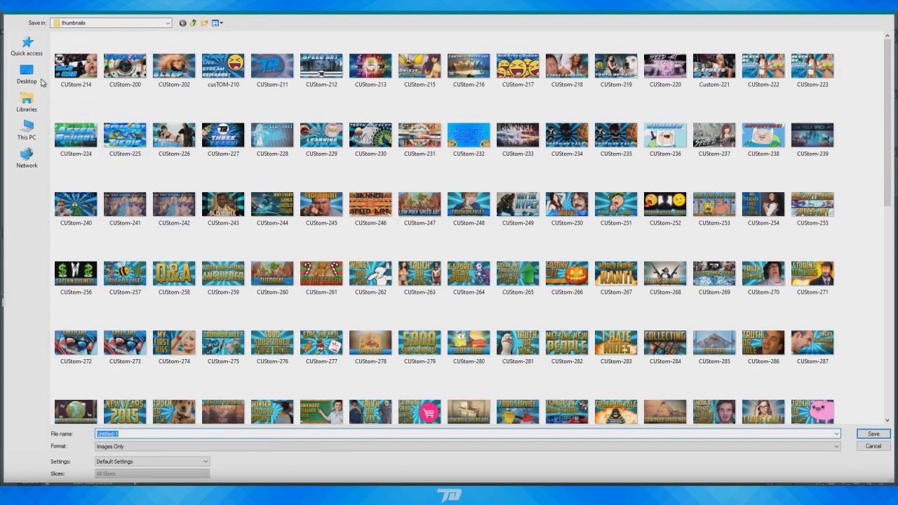
click(26, 73)
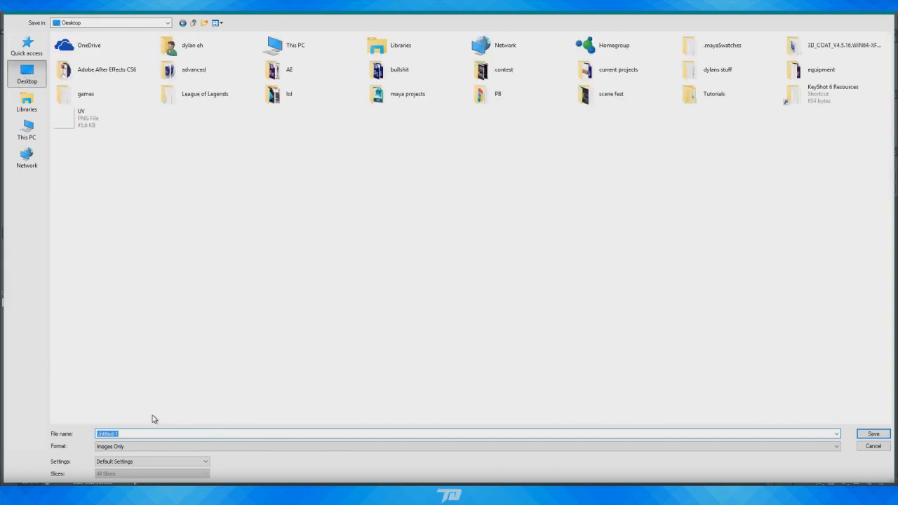
text(s)
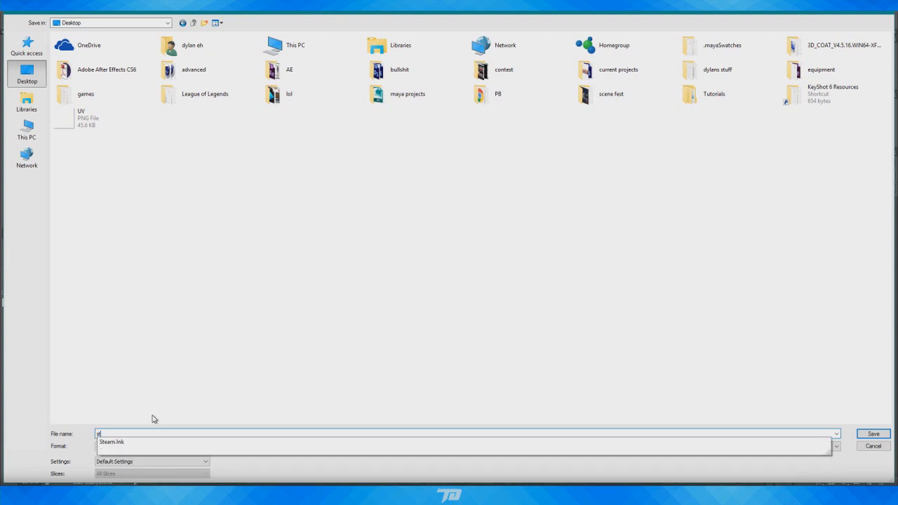
text(ter)
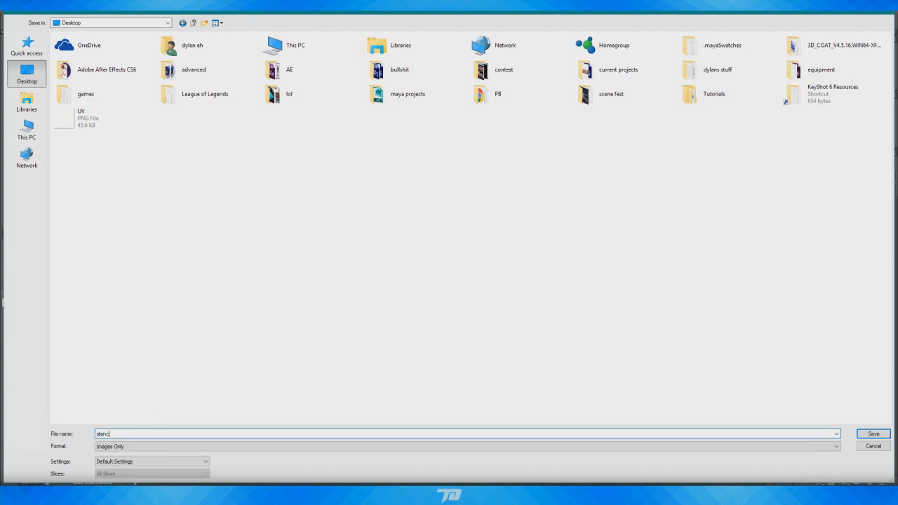
click(873, 433)
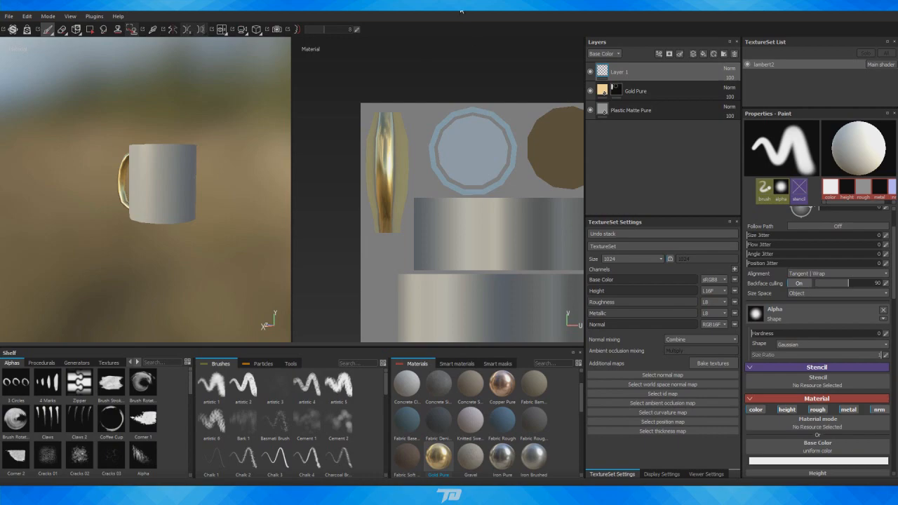
- Import the stenc image from the desktop into Substance Painter's alphas for the current session only
mouse_move(461, 11)
mouse_down()
mouse_move(505, 63)
mouse_move(569, 70)
mouse_move(554, 79)
mouse_up()
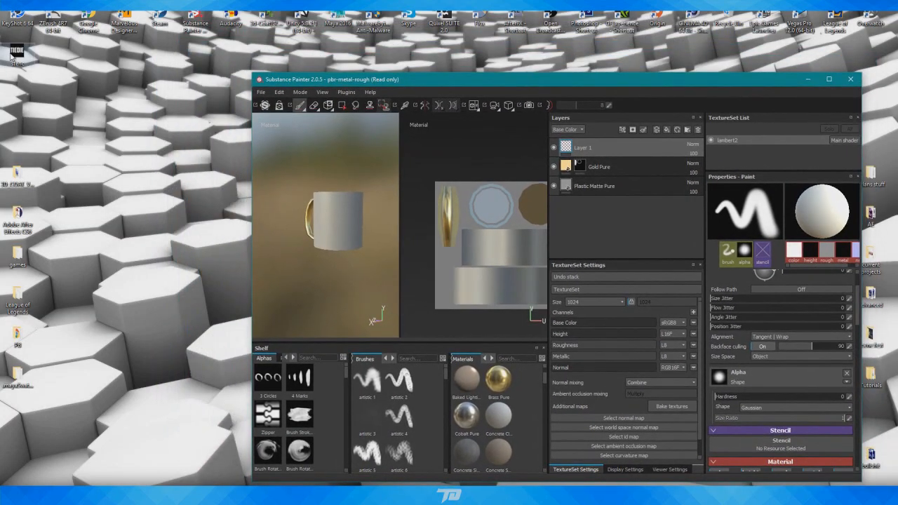
drag(16, 53, 319, 417)
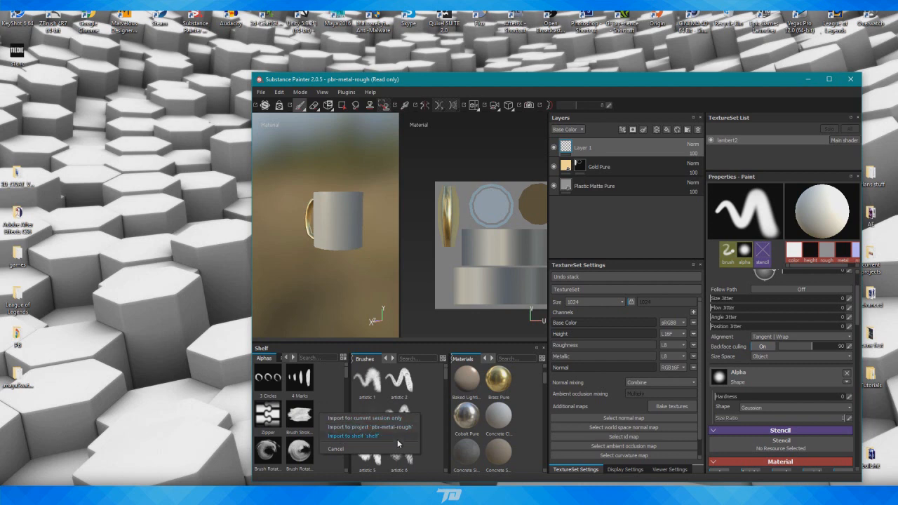
click(391, 420)
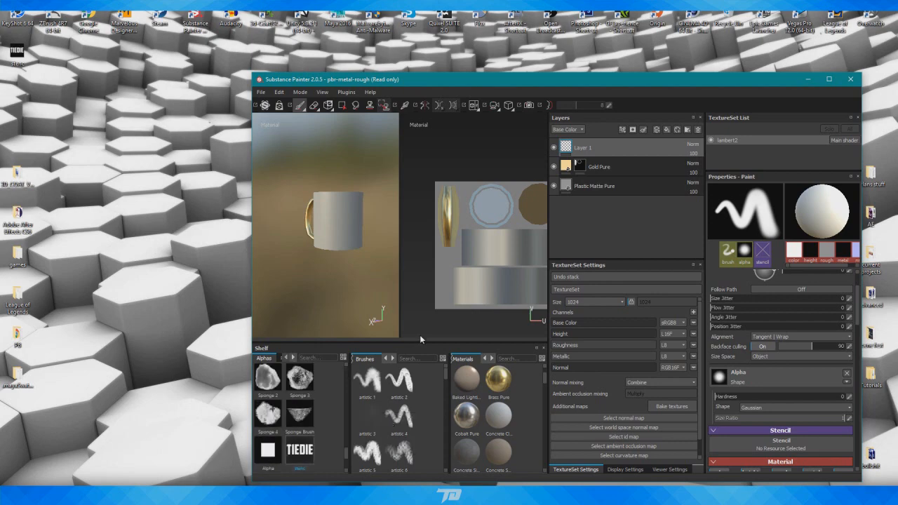
double_click(543, 81)
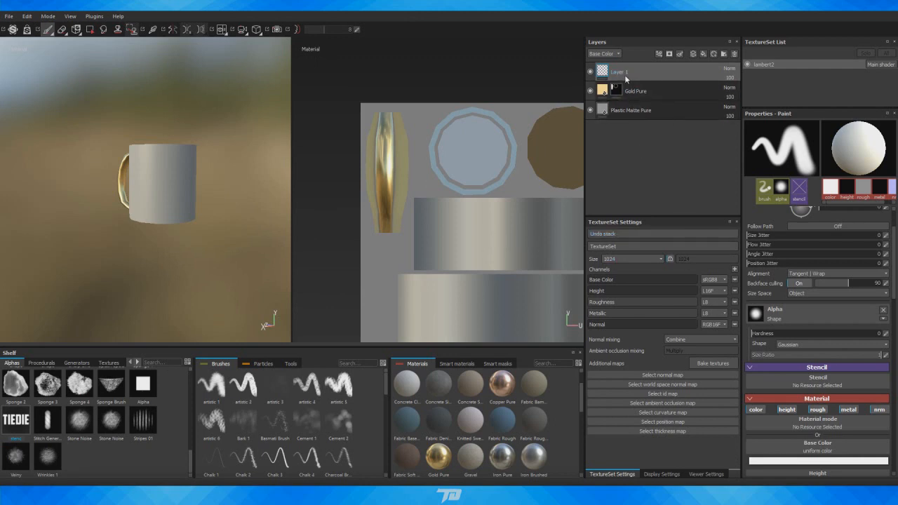
- Set the paint material's base color to black and raise its height for Layer 1
scroll(392, 217, down, 3)
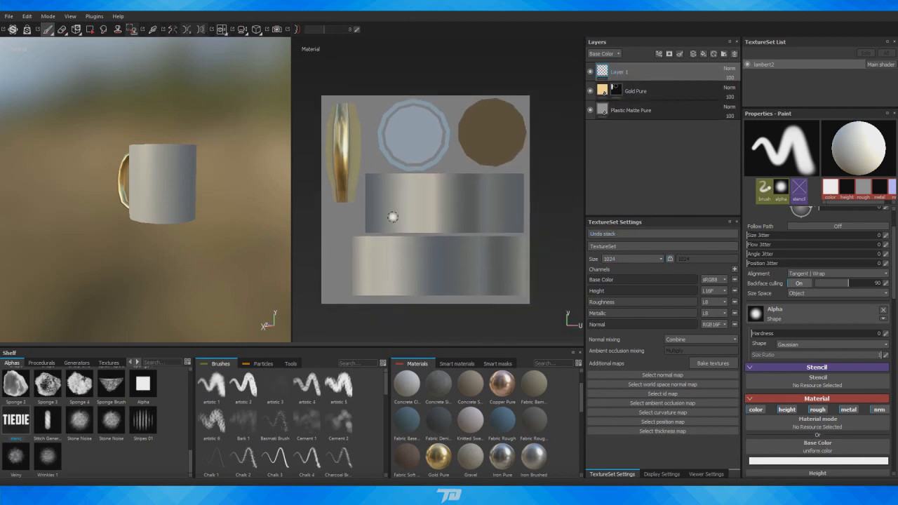
scroll(830, 434, down, 3)
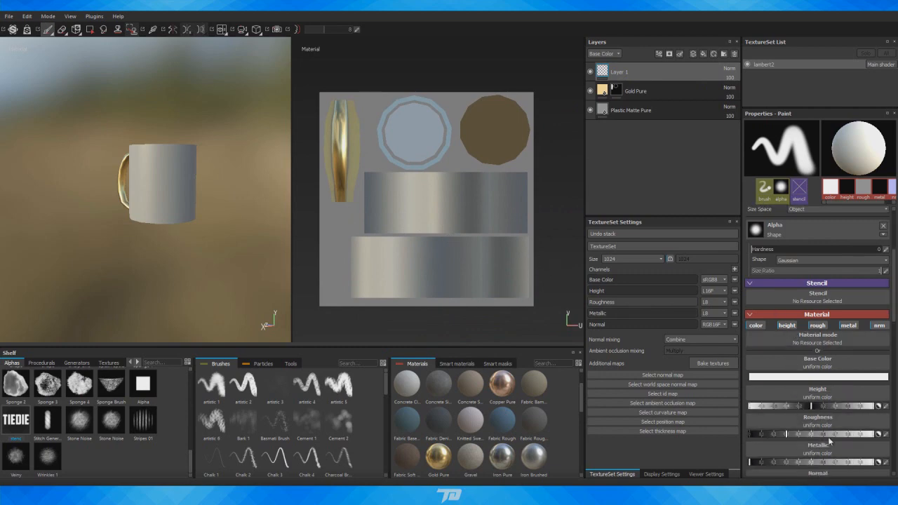
scroll(817, 414, down, 3)
scroll(828, 379, down, 3)
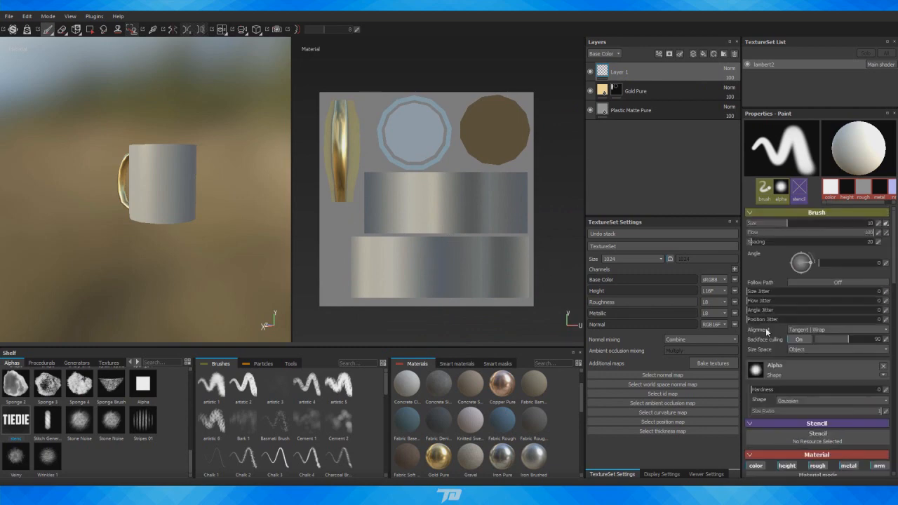
click(806, 321)
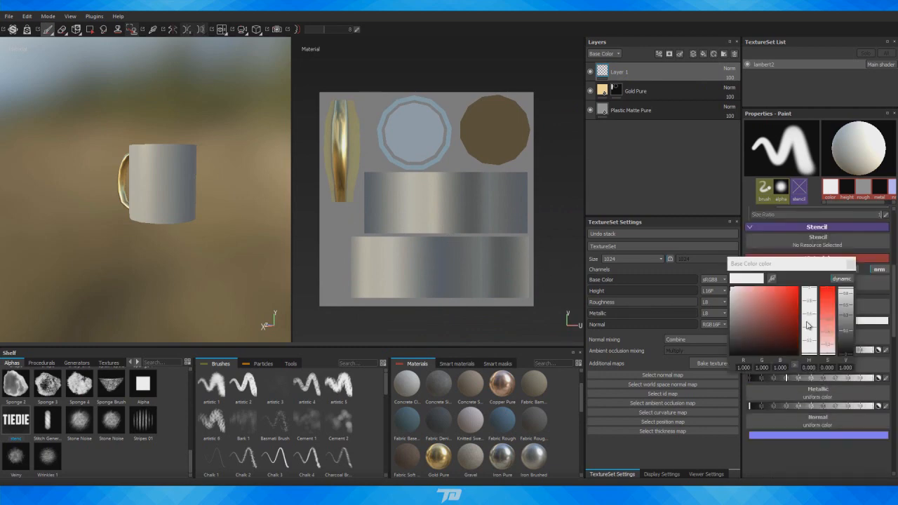
drag(775, 343, 783, 353)
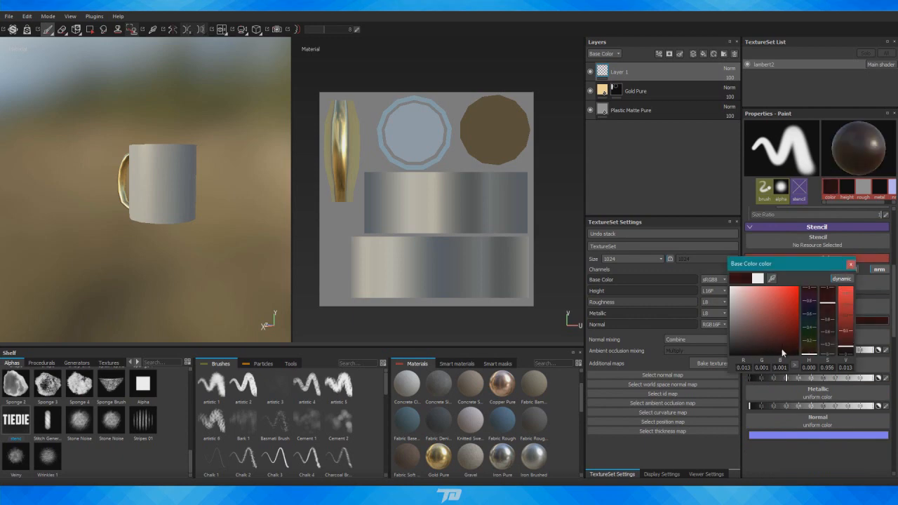
click(816, 468)
click(849, 263)
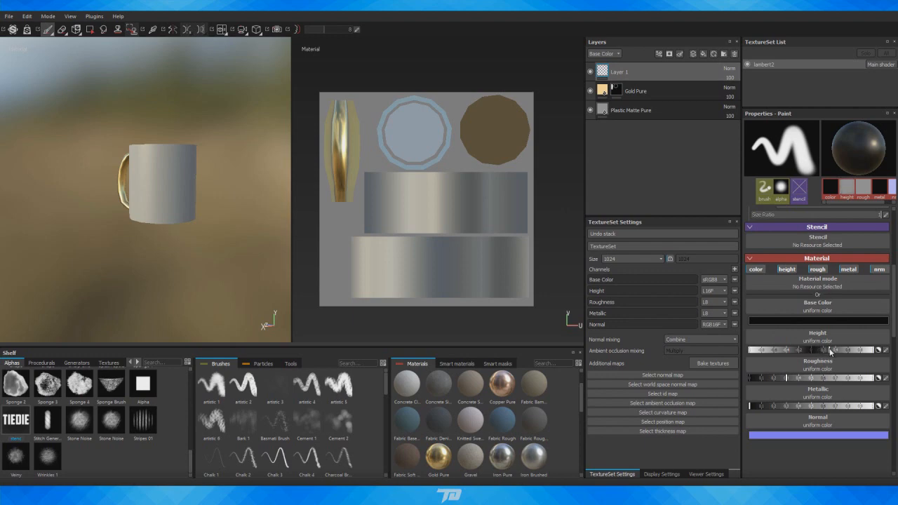
- Paint a freehand zigzag test stroke across the side of the mug's body
alt+drag(210, 235, 216, 256)
alt+middle_drag(216, 256, 216, 281)
alt+drag(216, 280, 193, 251)
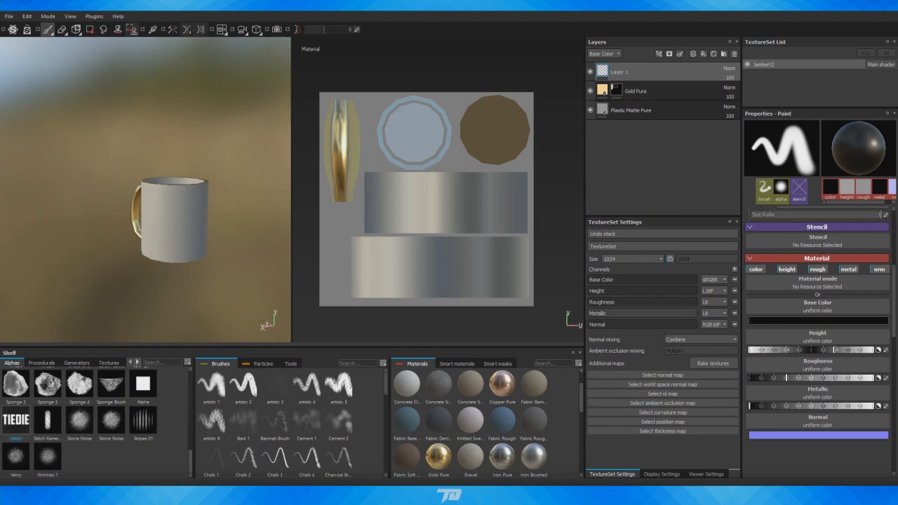
alt+right_drag(164, 230, 218, 272)
alt+drag(217, 272, 239, 254)
alt+middle_drag(240, 253, 226, 191)
mouse_move(121, 207)
mouse_down()
mouse_move(166, 221)
mouse_move(227, 216)
mouse_up()
- Inspect the raised test stroke up close from several angles and undo it
alt+drag(228, 216, 283, 228)
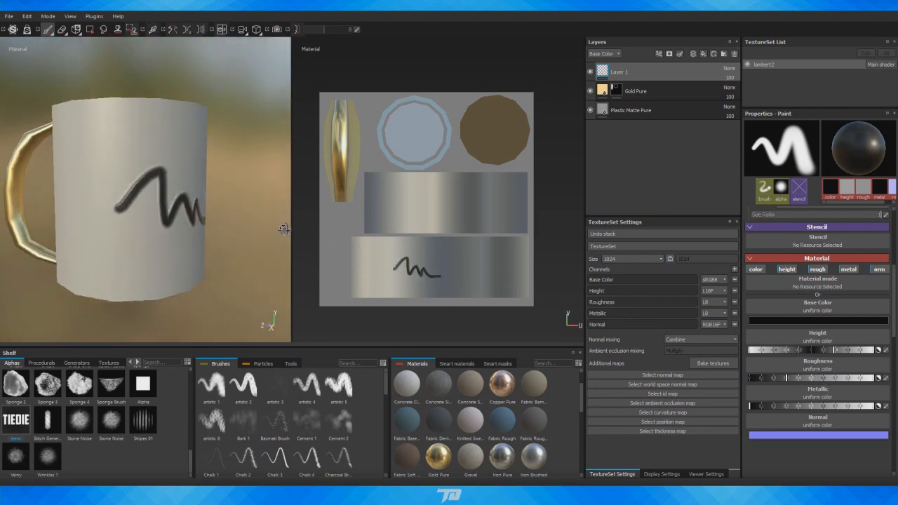
alt+right_drag(282, 229, 309, 263)
alt+middle_drag(308, 263, 281, 184)
alt+middle_drag(212, 184, 237, 237)
mouse_move(236, 228)
alt+mouse_down()
mouse_move(56, 231)
mouse_move(237, 227)
mouse_move(183, 235)
mouse_move(241, 236)
alt+mouse_up()
key(ctrl+z)
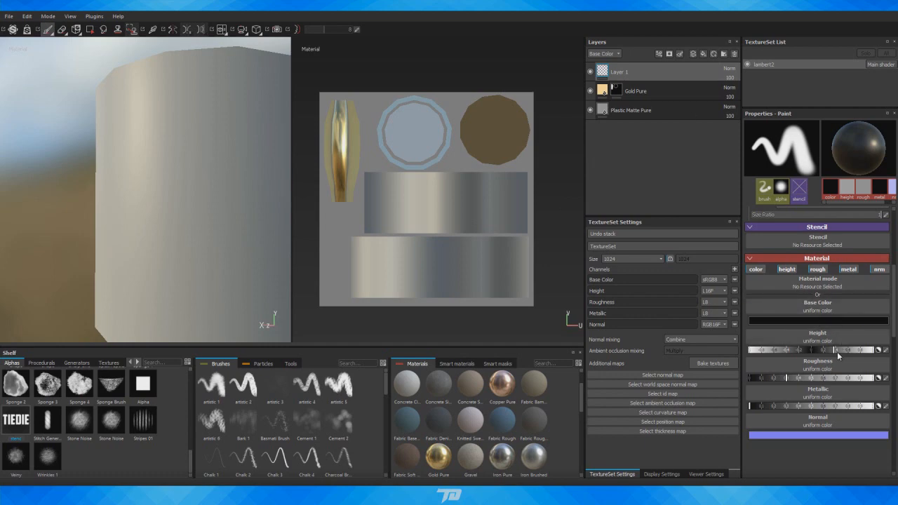
- Assign the imported stenc image as the paint brush's stencil, with the plain side of the mug in view
alt+right_drag(276, 258, 204, 260)
alt+middle_drag(204, 260, 160, 224)
alt+drag(160, 224, 175, 250)
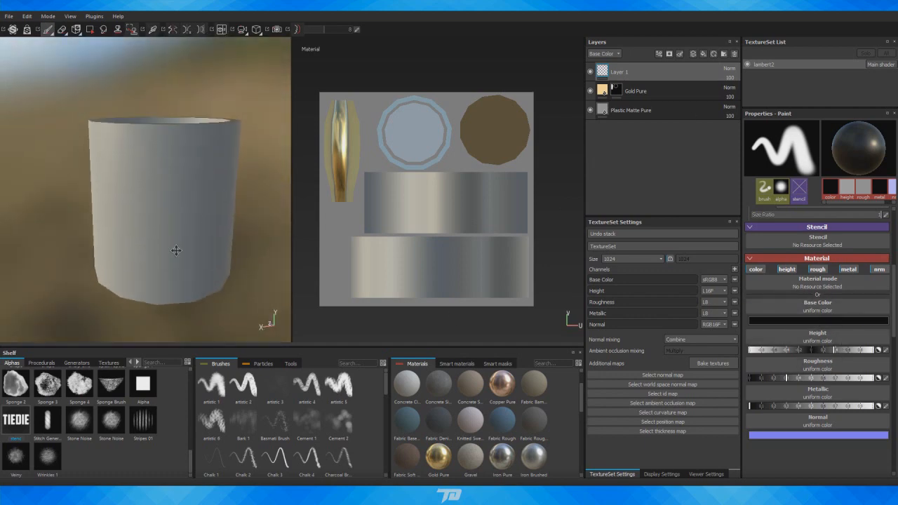
alt+right_drag(175, 250, 94, 262)
alt+drag(94, 262, 119, 240)
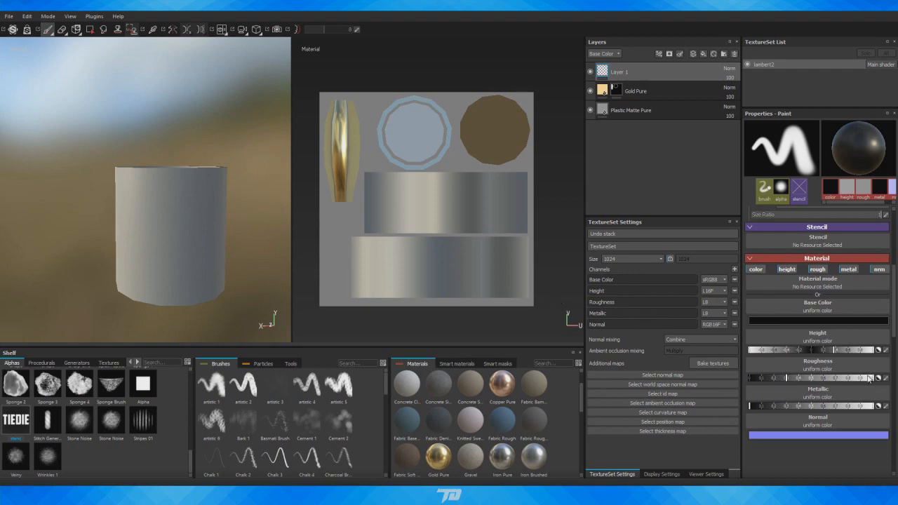
scroll(838, 329, up, 3)
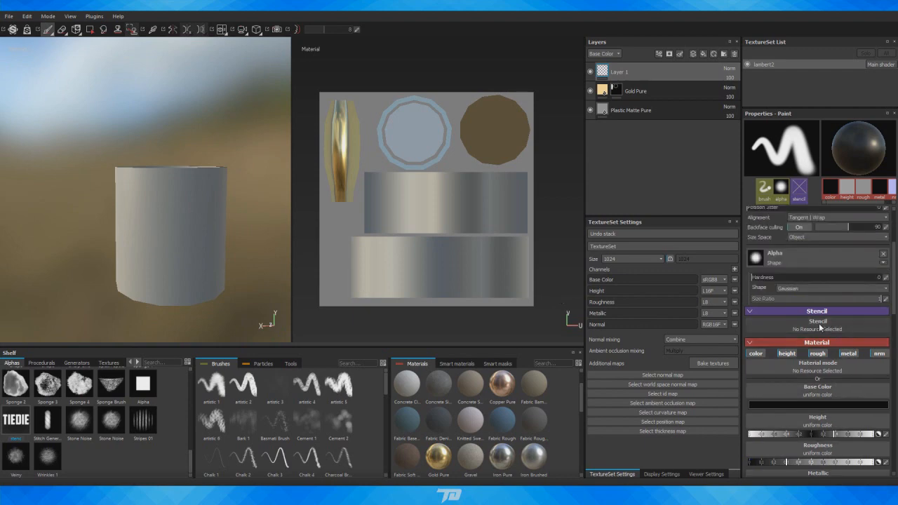
click(818, 327)
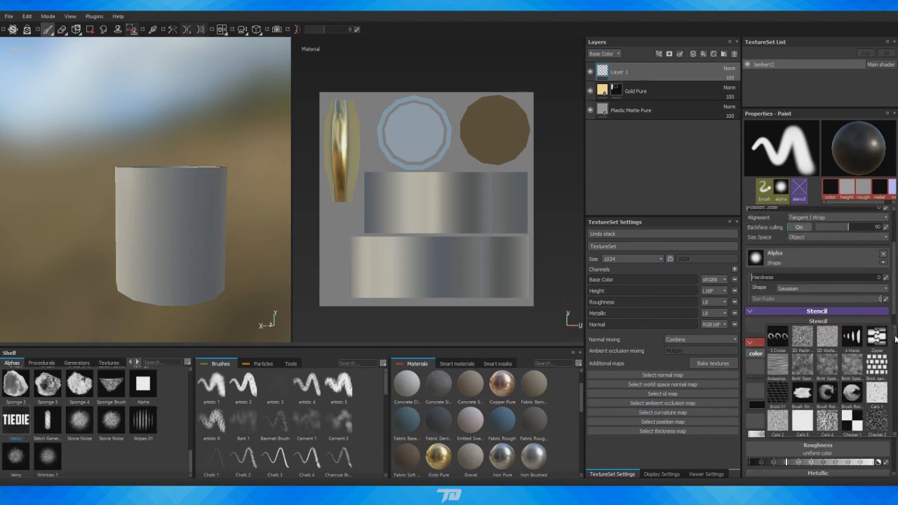
drag(894, 340, 895, 426)
click(825, 378)
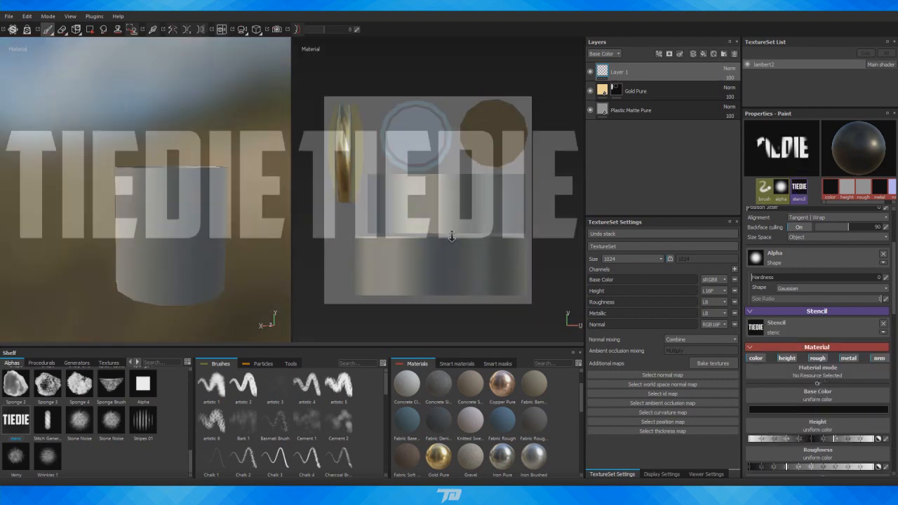
- Line up the mug body's lower UV strip with the TIEDIE stencil in the 2D view so the lettering fits inside it
scroll(411, 186, down, 3)
scroll(410, 185, down, 2)
scroll(421, 162, up, 8)
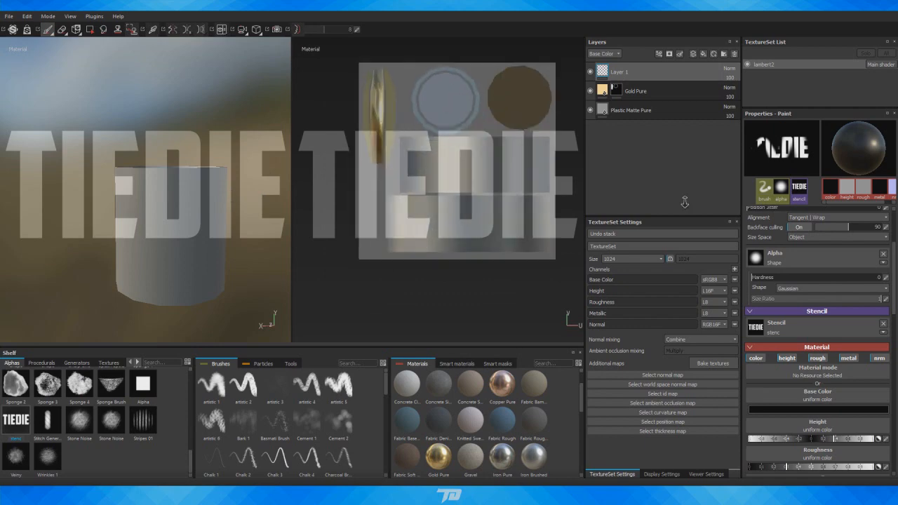
alt+middle_drag(429, 136, 479, 122)
scroll(391, 119, up, 2)
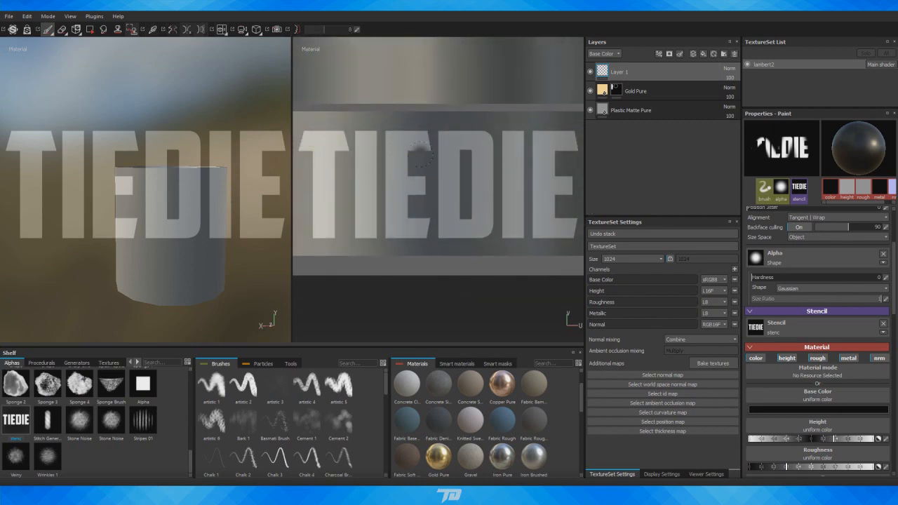
- Enlarge the brush and paint through the stencil until every TIEDIE letter is filled on the mug body's UV strip
key(bracketright)
key(bracketright)
key(bracketright)
key(bracketright)
key(bracketright)
key(bracketright)
key(bracketright)
key(bracketright)
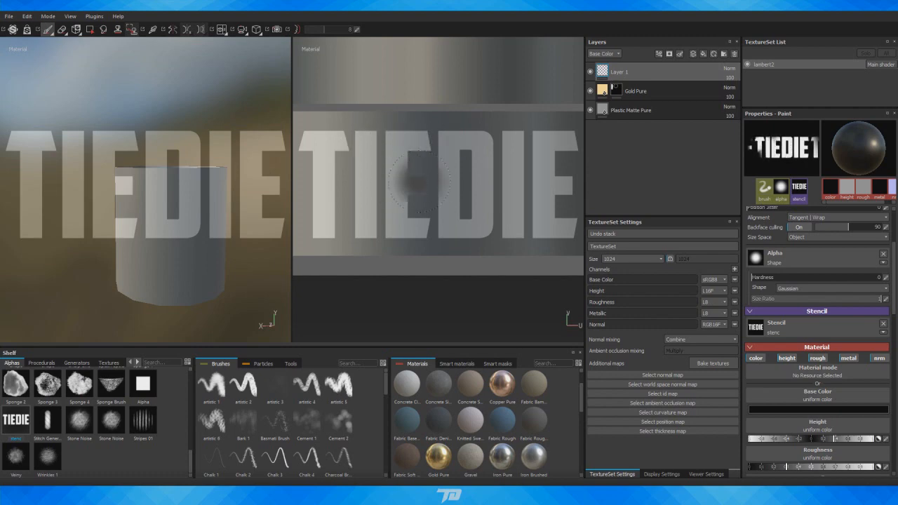
mouse_move(389, 192)
mouse_down()
mouse_move(389, 221)
mouse_move(410, 211)
mouse_move(424, 239)
mouse_move(442, 214)
mouse_move(435, 163)
mouse_move(404, 152)
mouse_move(484, 163)
mouse_move(471, 210)
mouse_move(448, 199)
mouse_up()
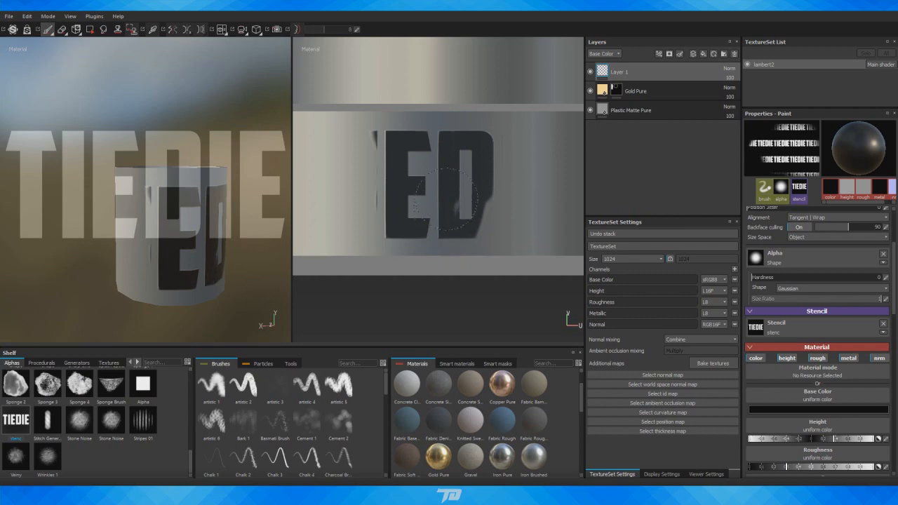
mouse_move(369, 226)
mouse_down()
mouse_move(317, 210)
mouse_move(347, 161)
mouse_move(312, 163)
mouse_move(322, 137)
mouse_up()
drag(331, 170, 320, 240)
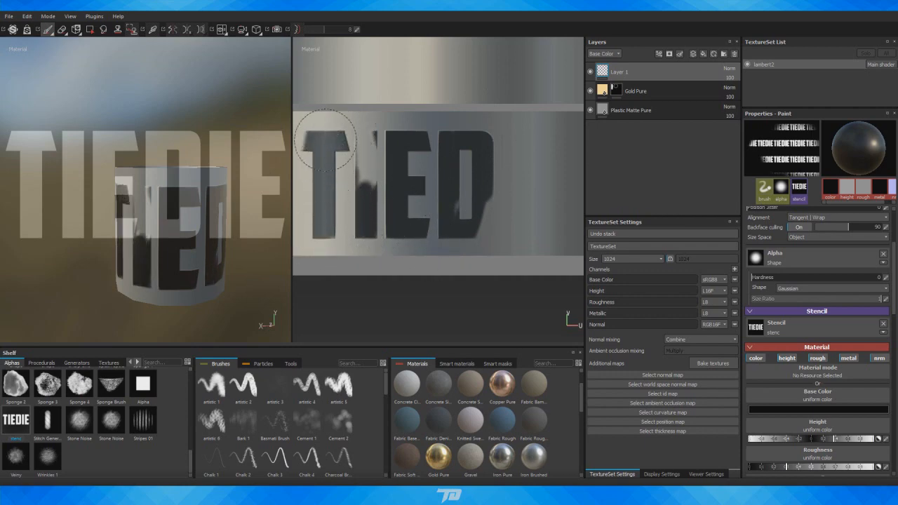
drag(325, 139, 322, 138)
mouse_move(334, 217)
mouse_down()
mouse_move(362, 165)
mouse_move(369, 179)
mouse_move(373, 146)
mouse_up()
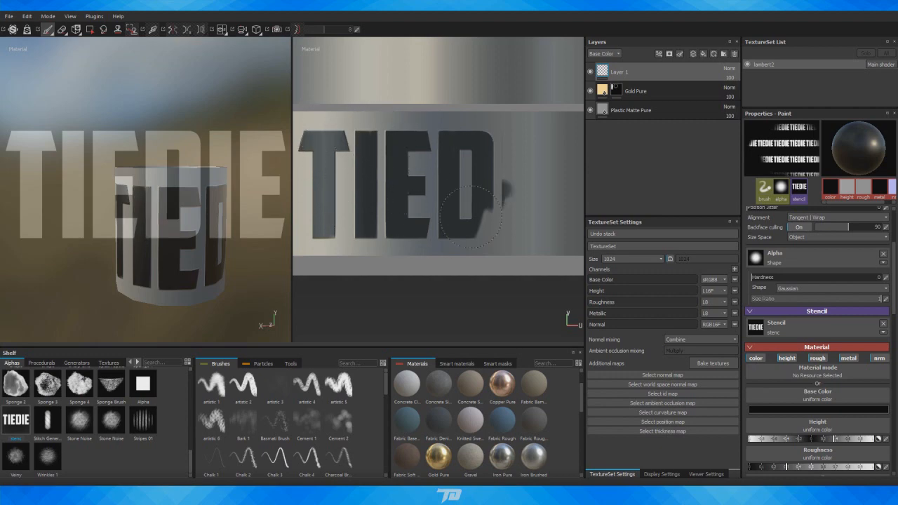
mouse_move(472, 216)
mouse_down()
mouse_move(493, 223)
mouse_move(510, 158)
mouse_move(527, 204)
mouse_move(535, 193)
mouse_move(525, 247)
mouse_up()
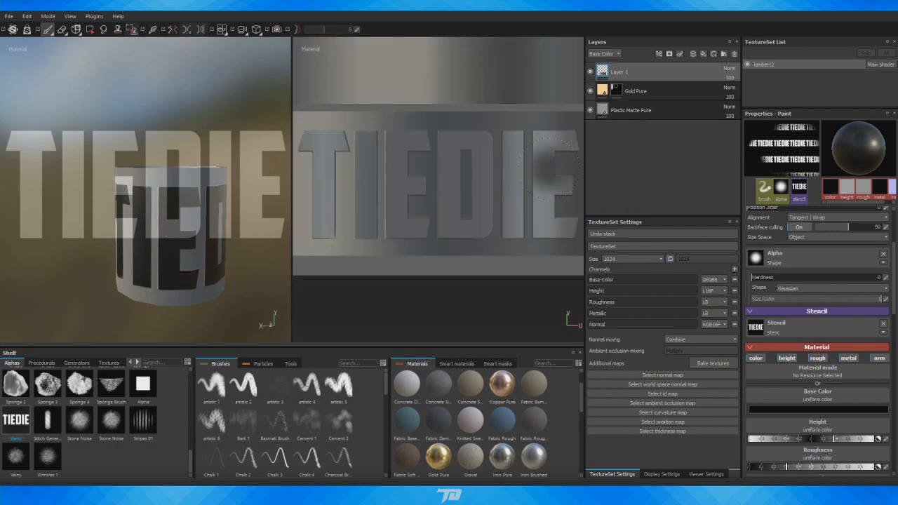
- Remove the stencil from the brush and erase the stray speck beside the letter T on the mug's body
click(883, 325)
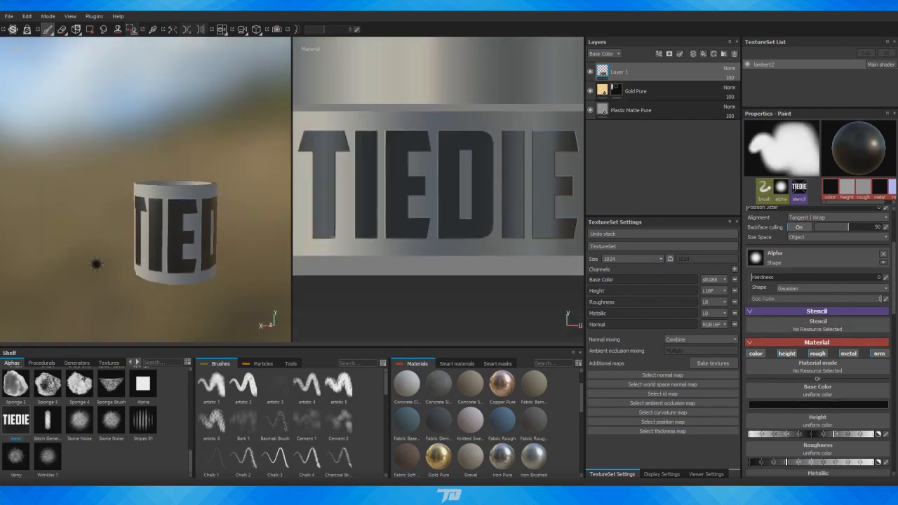
alt+drag(94, 263, 216, 242)
alt+right_drag(216, 242, 230, 134)
alt+drag(164, 238, 215, 240)
alt+right_drag(215, 240, 173, 30)
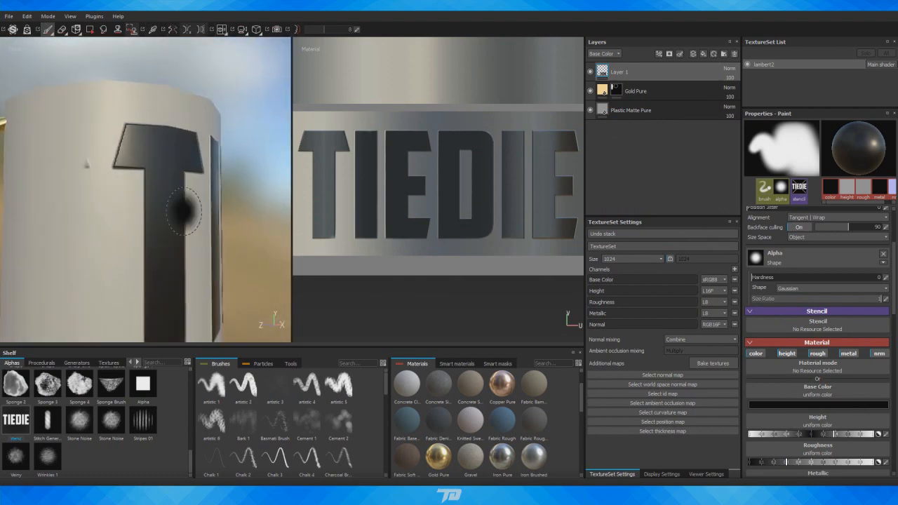
alt+middle_drag(183, 206, 254, 259)
alt+right_drag(457, 200, 452, 129)
alt+middle_drag(303, 178, 441, 189)
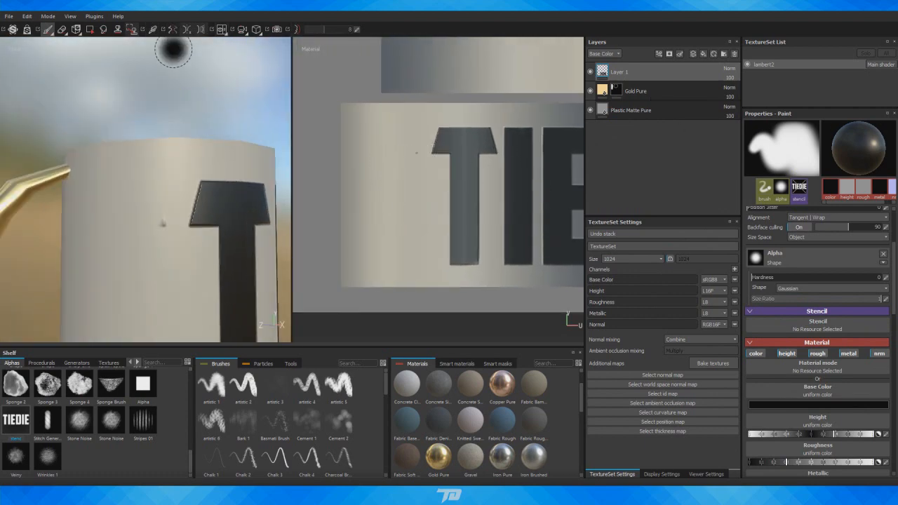
click(62, 29)
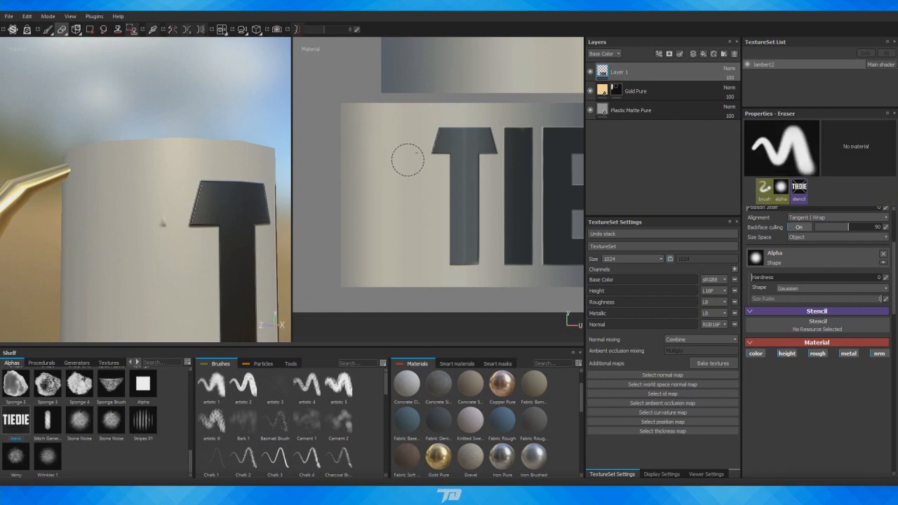
key(4)
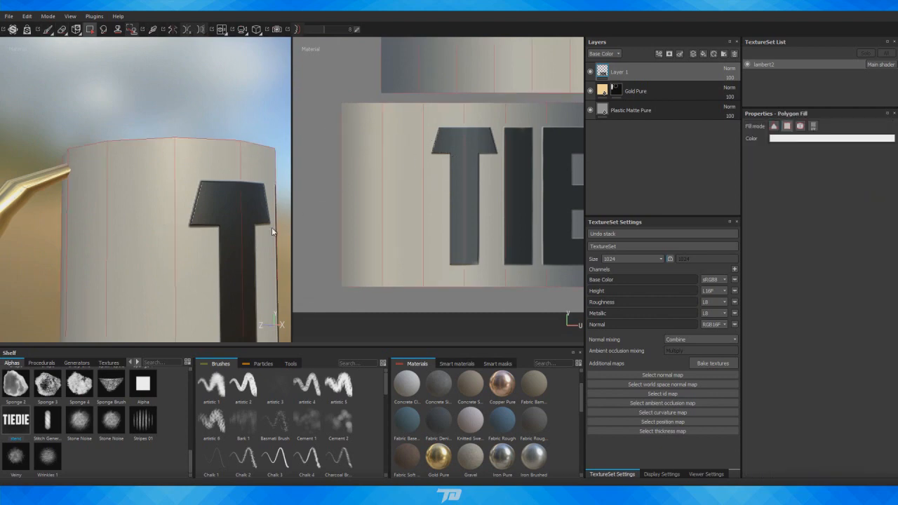
click(67, 32)
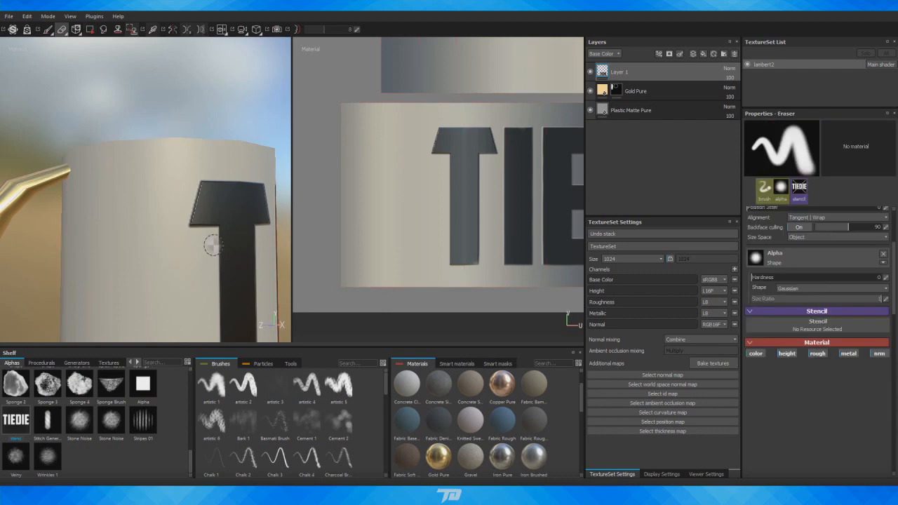
- Examine the mug's raised TIEDIE lettering, rim and gold handle from several angles and distances
scroll(210, 241, down, 5)
alt+middle_drag(192, 291, 161, 214)
mouse_move(161, 214)
alt+mouse_down()
mouse_move(152, 281)
mouse_move(171, 279)
mouse_move(143, 280)
mouse_move(156, 272)
mouse_move(54, 163)
alt+mouse_up()
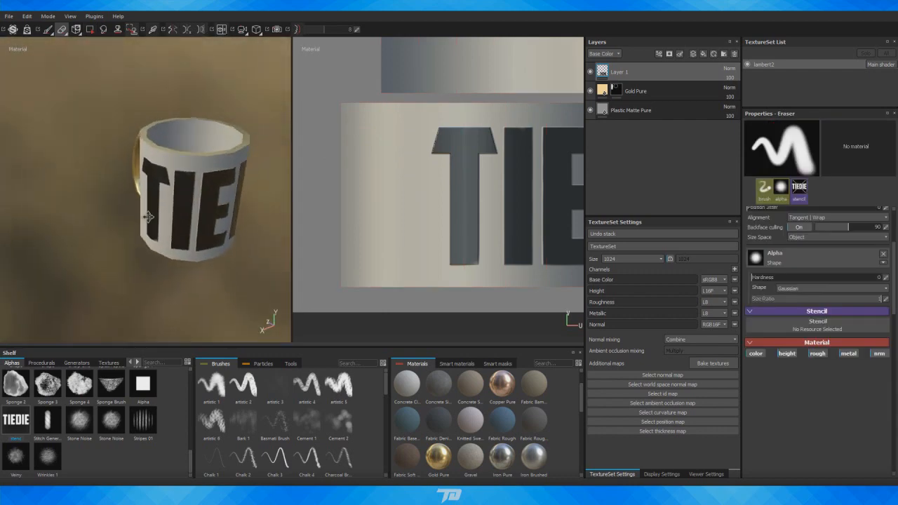
alt+middle_drag(55, 163, 63, 211)
alt+drag(64, 210, 77, 175)
alt+right_drag(77, 175, 190, 239)
alt+drag(190, 239, 78, 238)
alt+right_drag(78, 239, 46, 242)
alt+middle_drag(250, 234, 160, 211)
alt+right_drag(161, 211, 157, 251)
alt+drag(156, 250, 116, 264)
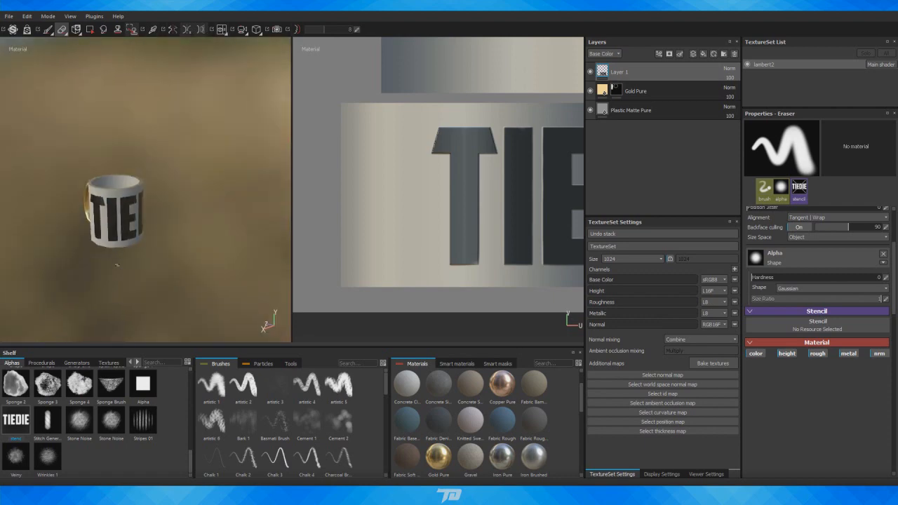
alt+drag(82, 282, 114, 266)
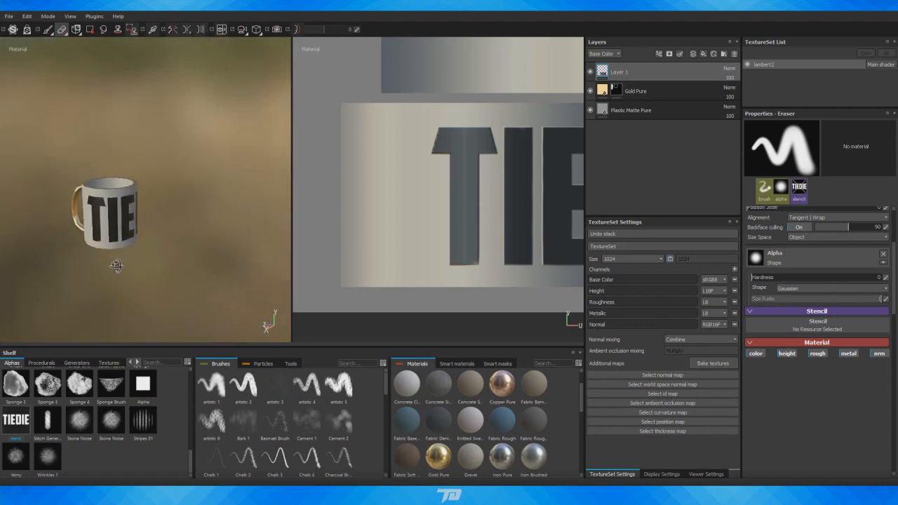
alt+middle_drag(118, 240, 147, 218)
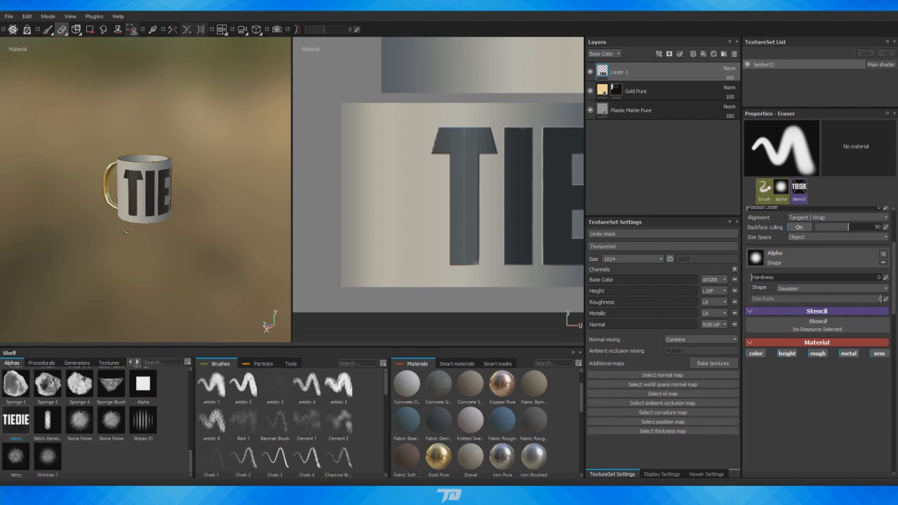
- Show only the 3D view and frame the whole mug with its handle and lettering in sight
key(F2)
alt+right_drag(319, 206, 554, 173)
alt+middle_drag(351, 157, 365, 214)
alt+drag(364, 215, 396, 183)
- Export the lambert2 texture set to the Desktop folder and close the export confirmation
right_click(395, 183)
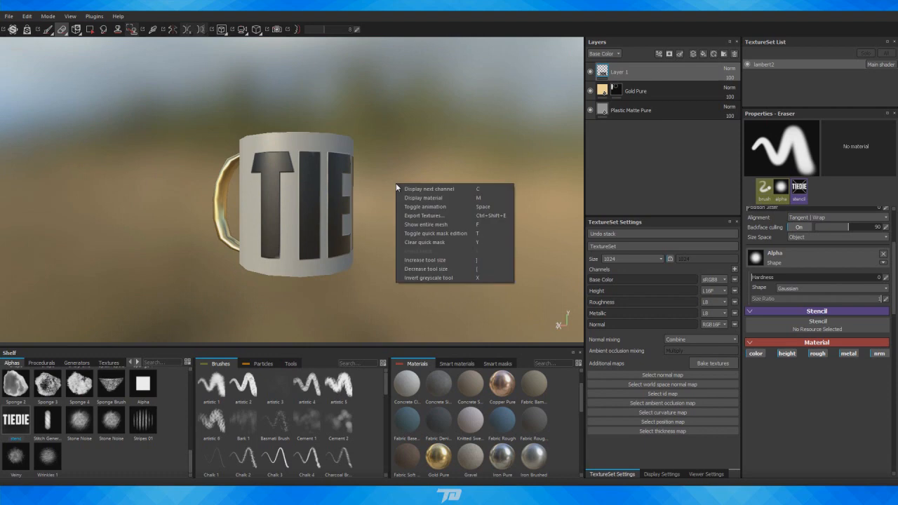
click(448, 214)
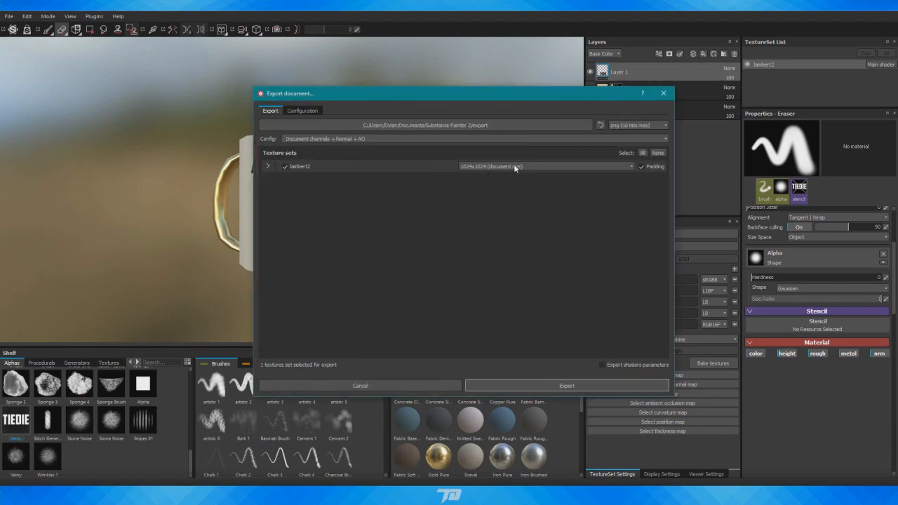
click(483, 125)
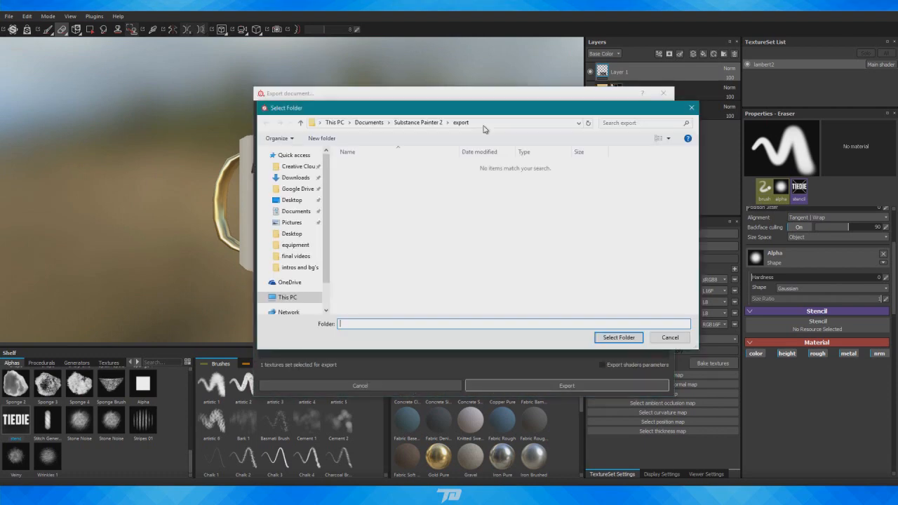
click(291, 200)
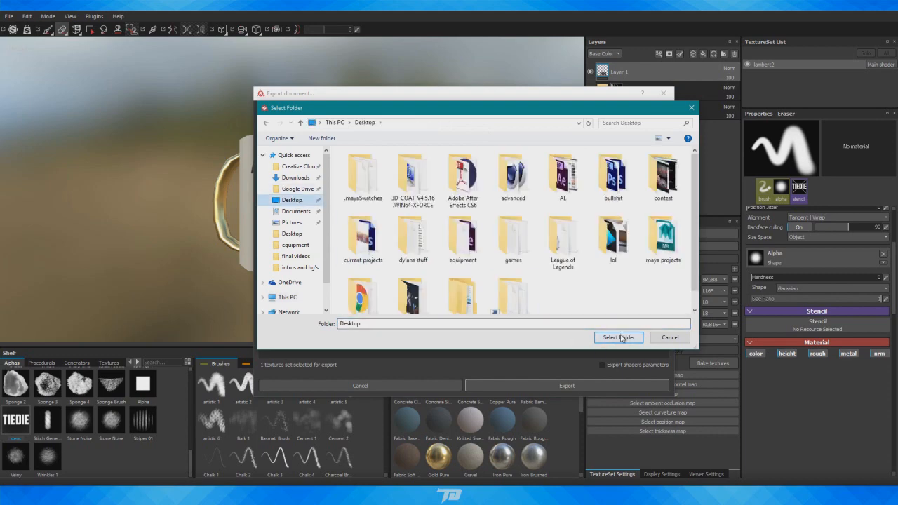
click(618, 337)
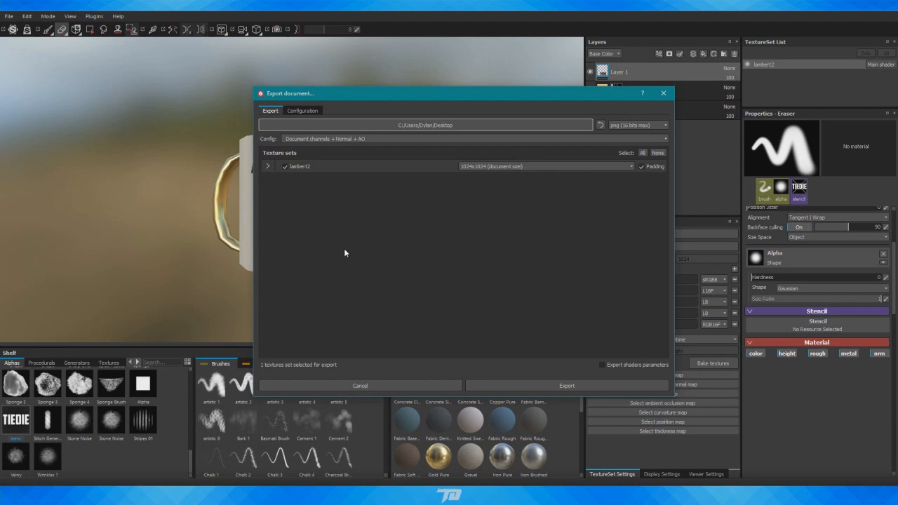
click(541, 381)
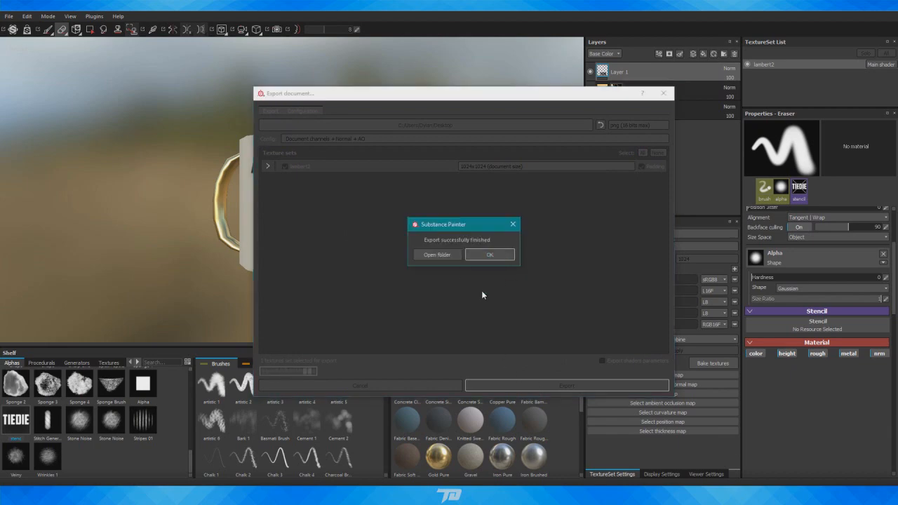
click(489, 256)
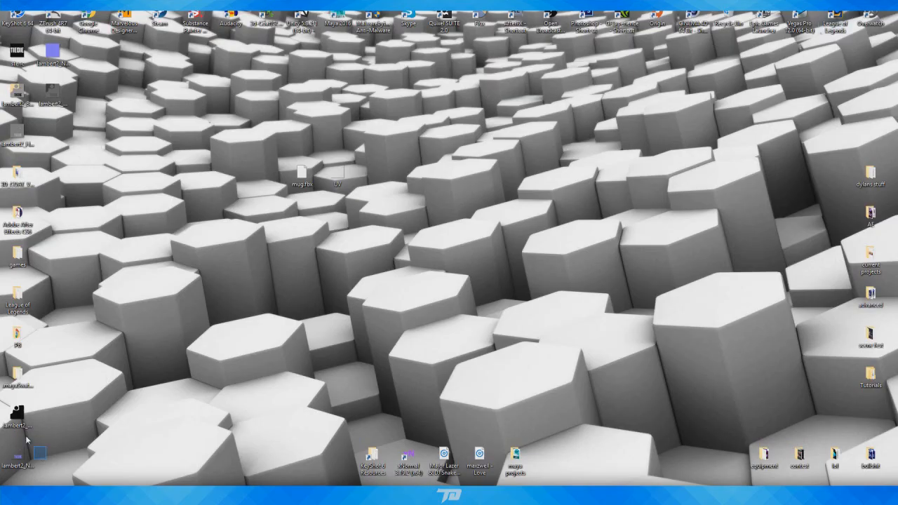
- Group the exported lambert2 map files together on the desktop and place the stenc image beside mug.fbx
drag(26, 437, 516, 170)
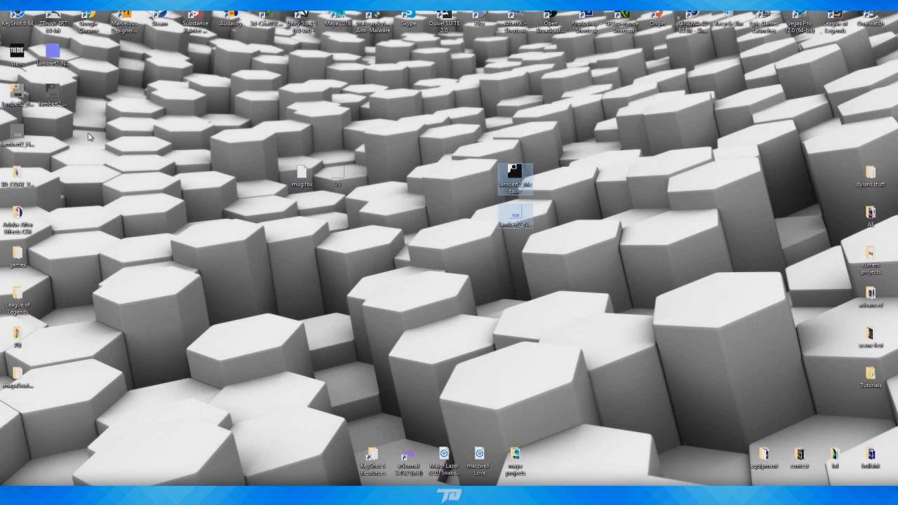
drag(114, 135, 2, 52)
drag(18, 53, 266, 172)
click(625, 144)
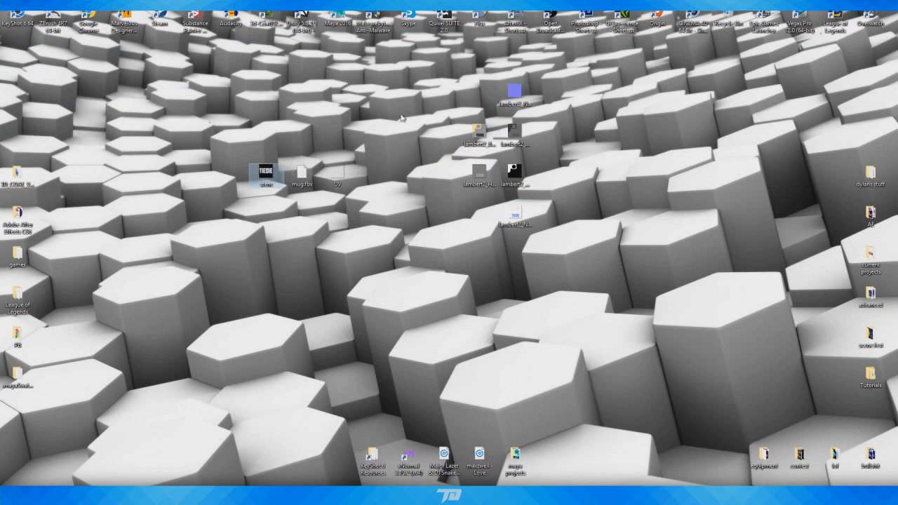
drag(514, 92, 556, 129)
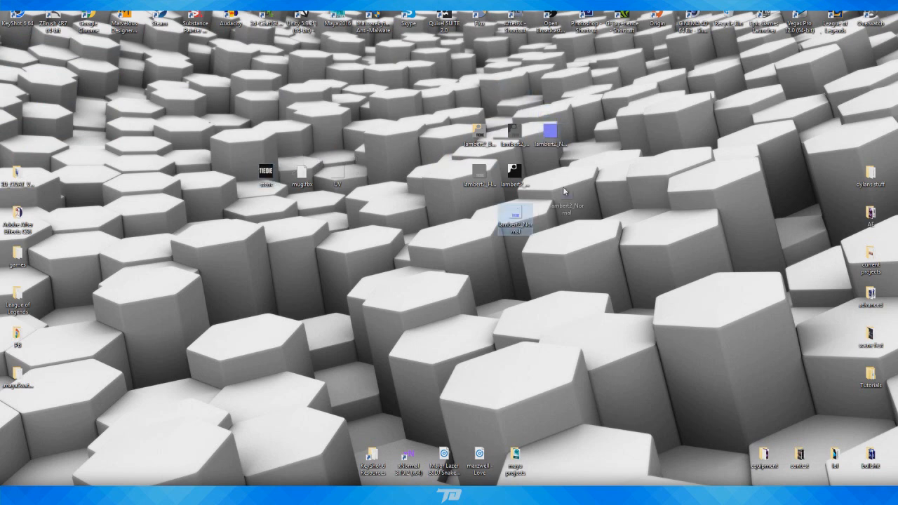
drag(515, 212, 580, 138)
- Examine the exported lambert2_Normal and lambert2_Normal_DirectX images one after the other
double_click(580, 137)
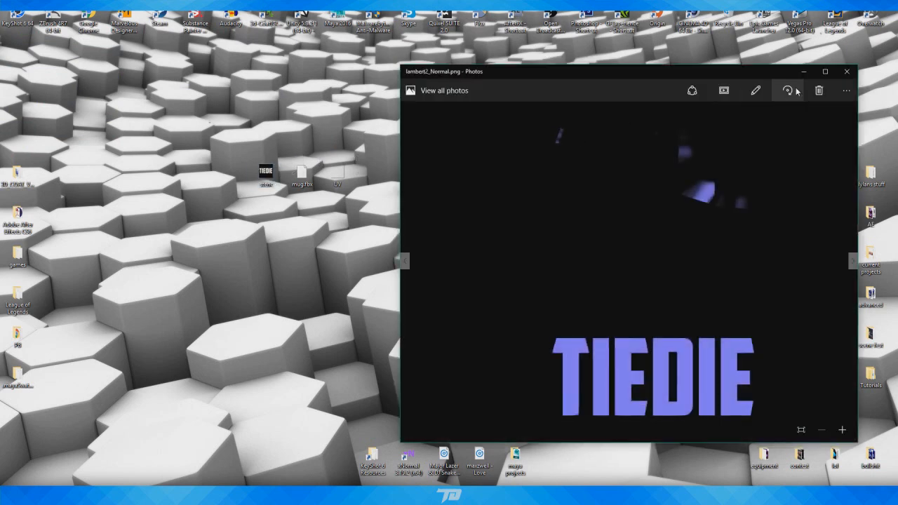
key(alt+F4)
double_click(559, 131)
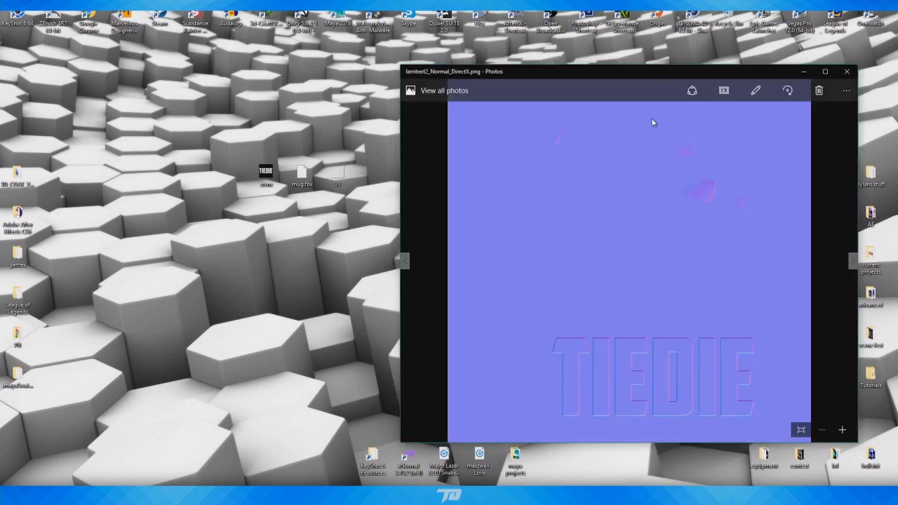
click(846, 71)
- Examine the exported lambert2 Roughness, Metallic, Base_Color and Height maps one by one
double_click(514, 132)
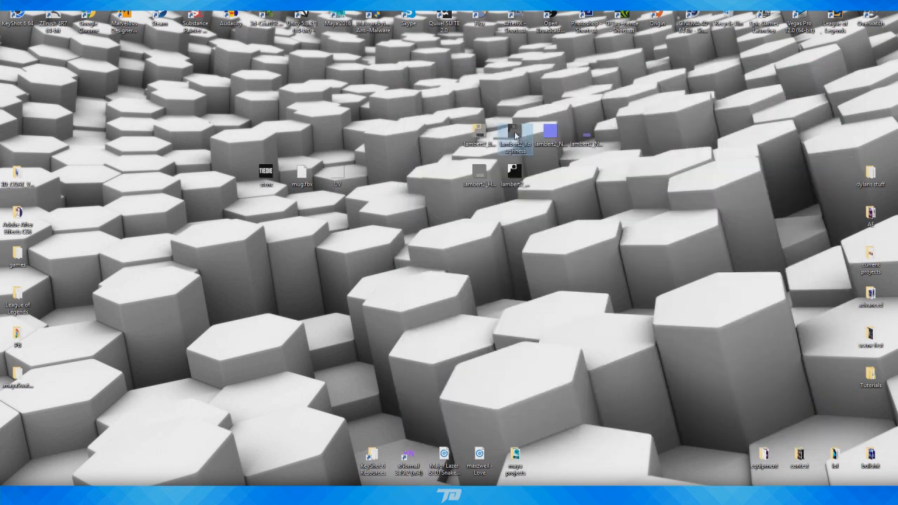
click(847, 71)
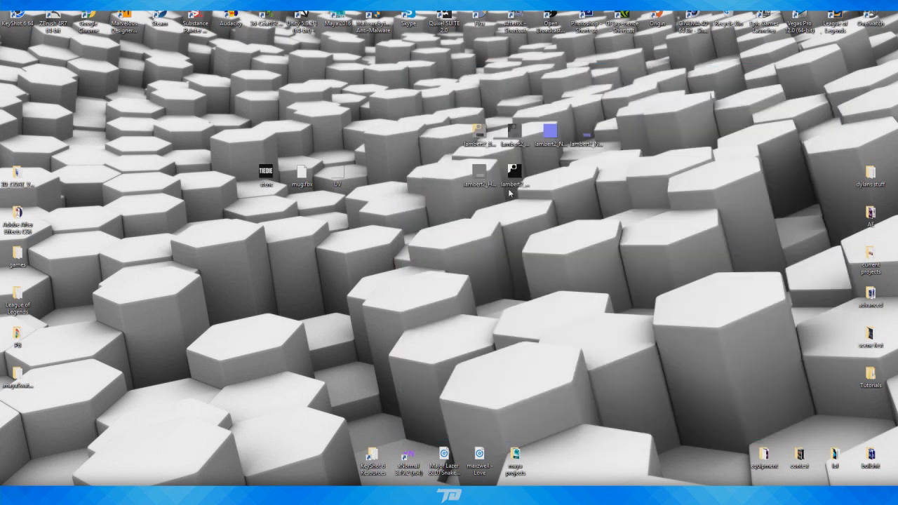
double_click(513, 176)
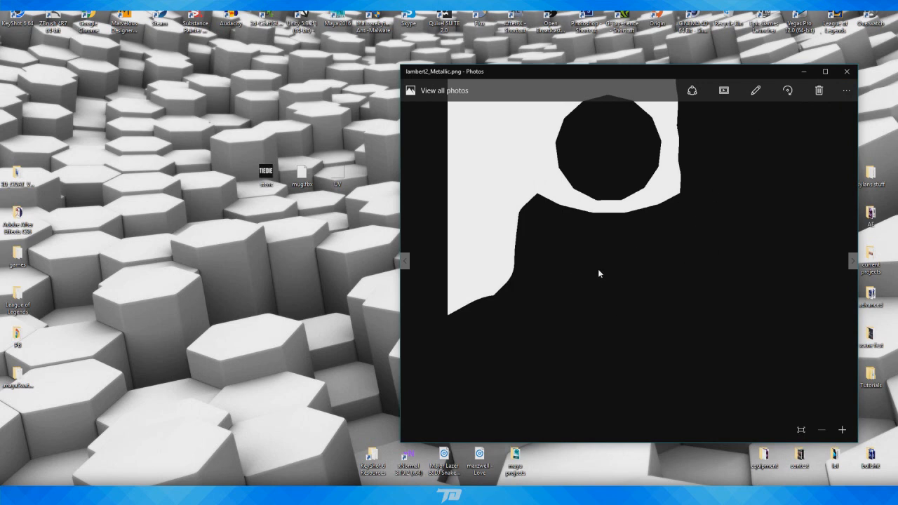
click(847, 70)
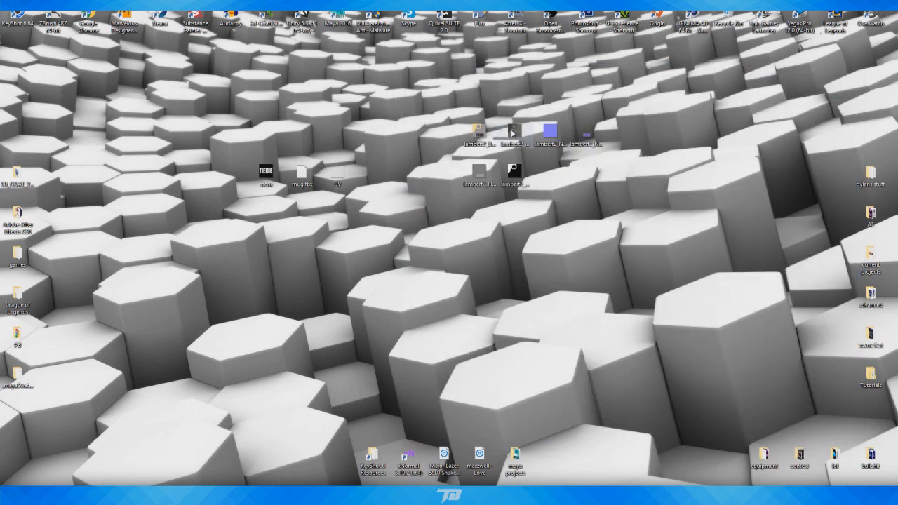
double_click(475, 135)
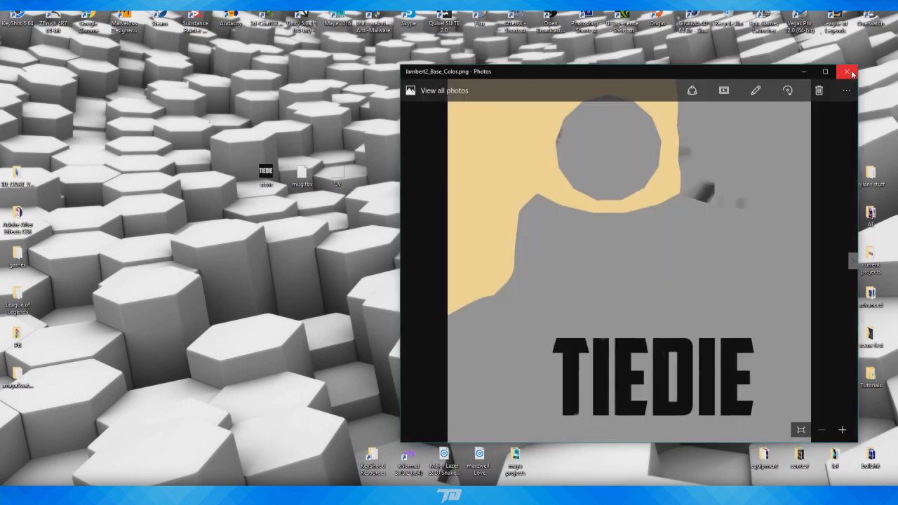
click(847, 71)
double_click(467, 175)
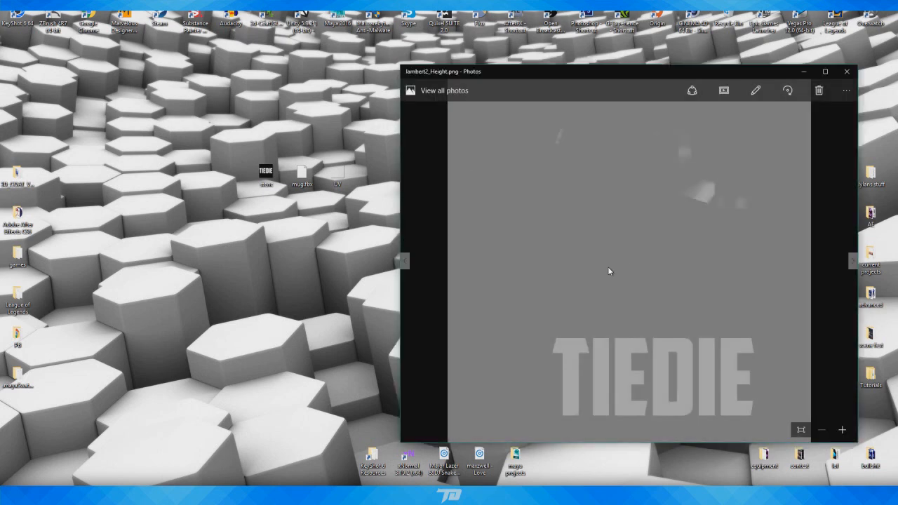
- Close the height map image and create a Blueprint Third Person project named MyProject4 with starter content in Unreal Engine
click(847, 71)
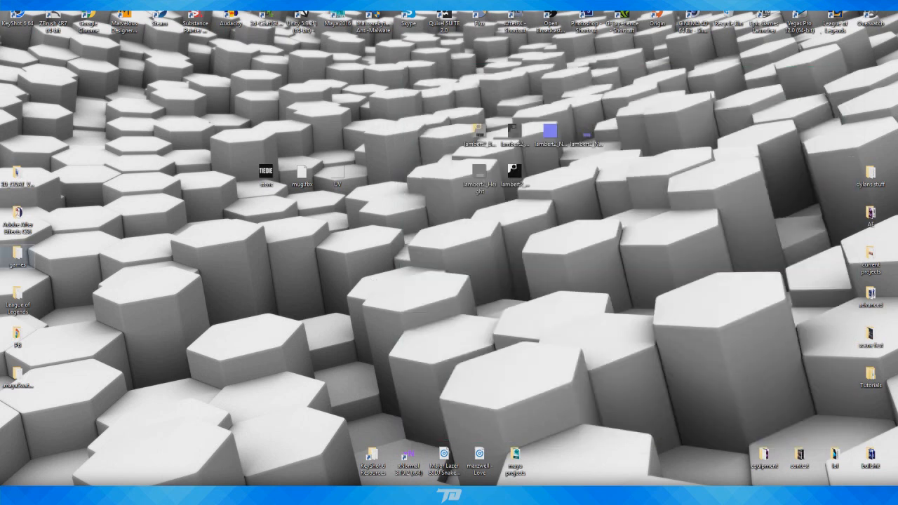
drag(0, 89, 583, 66)
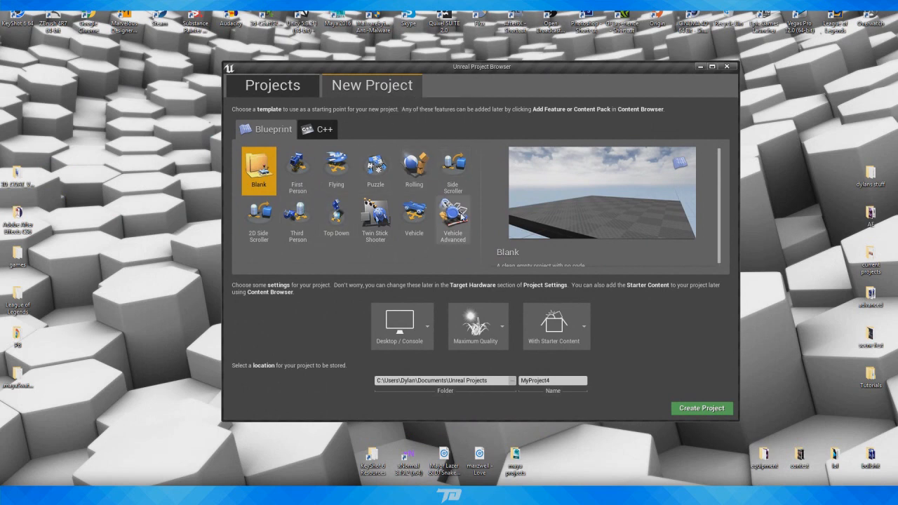
click(309, 222)
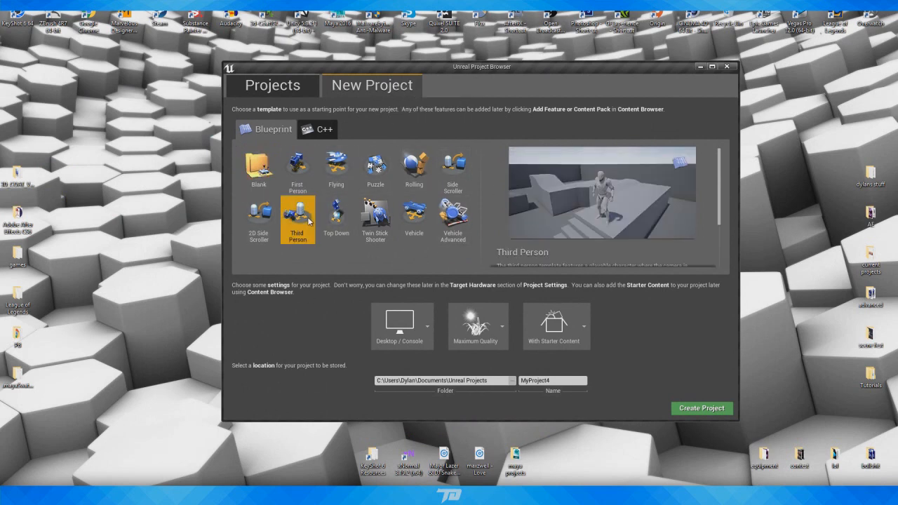
click(715, 414)
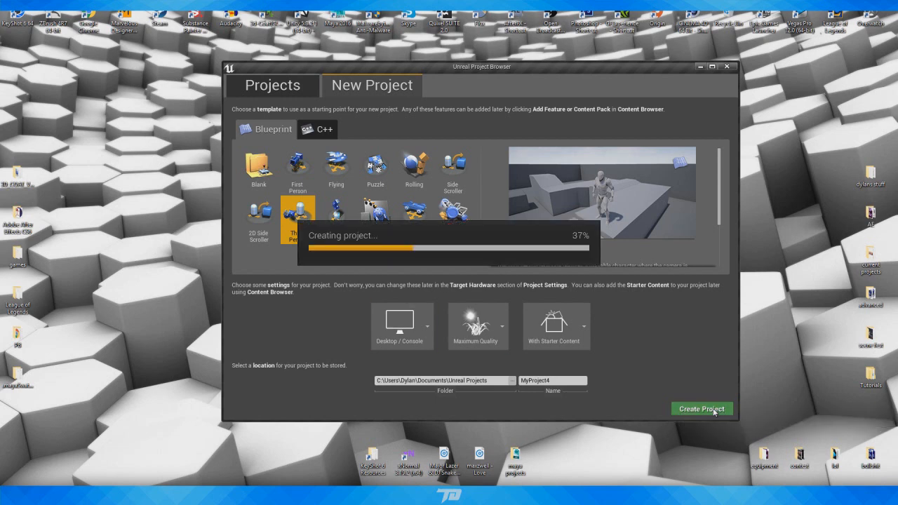
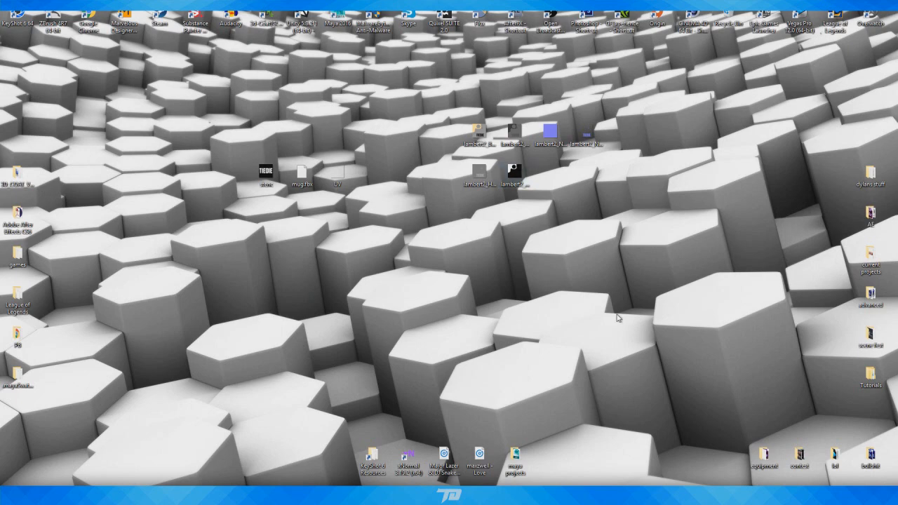
- Switch to the MyProject4 Unreal Editor and open the Desktop folder in the asset import dialog
mouse_move(516, 495)
mouse_move(516, 452)
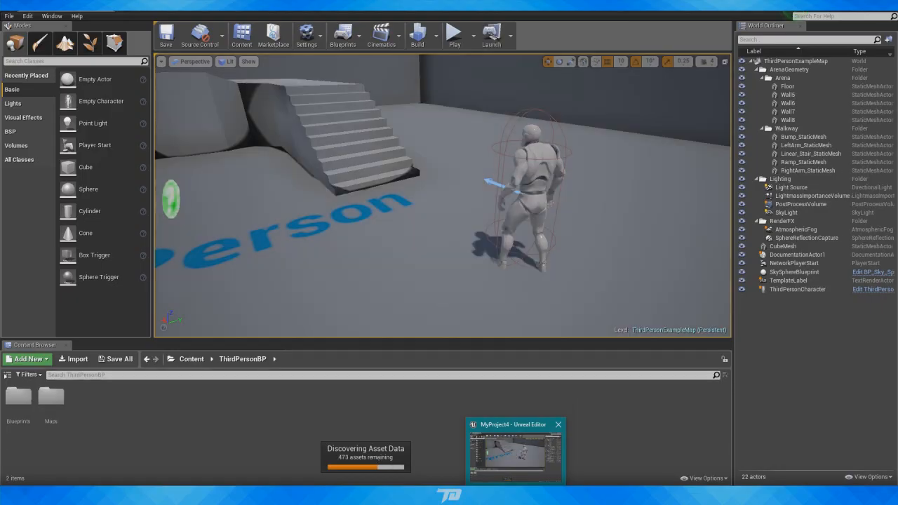
click(516, 454)
right_drag(491, 281, 519, 277)
right_drag(623, 146, 668, 163)
click(74, 359)
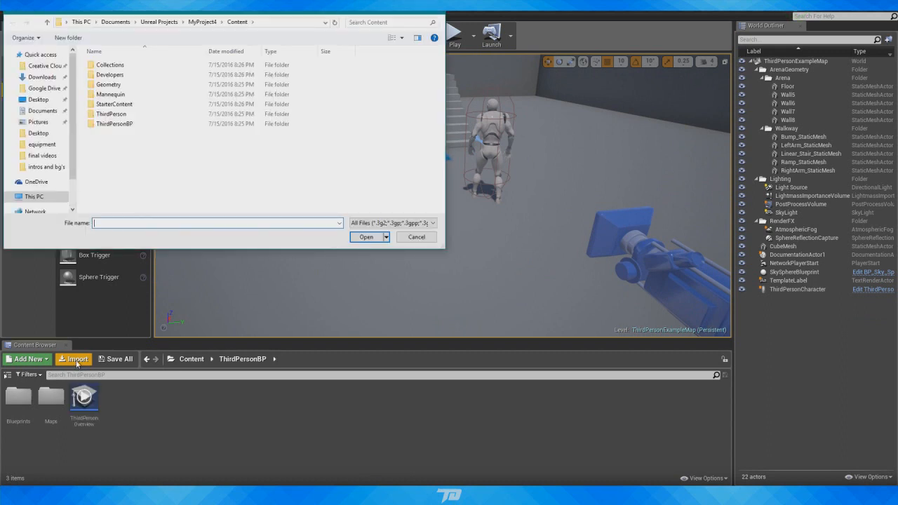
click(31, 103)
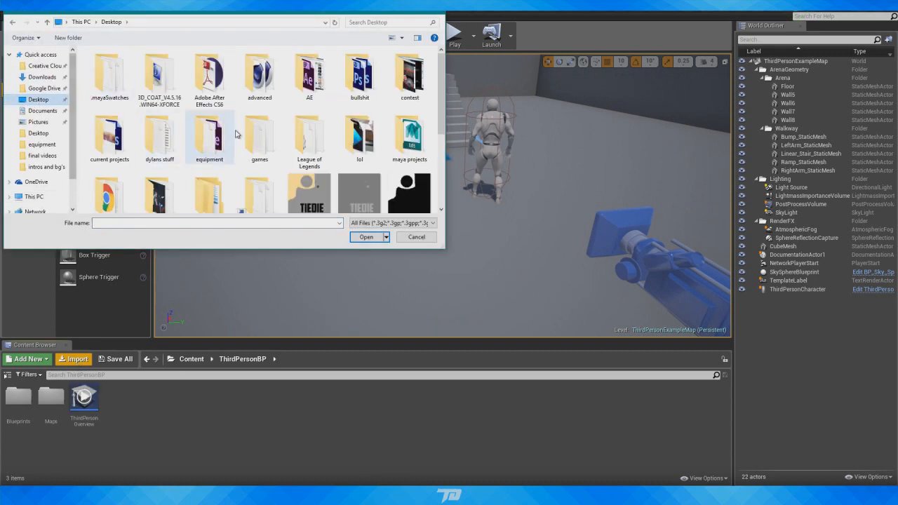
scroll(234, 136, down, 5)
scroll(300, 188, up, 5)
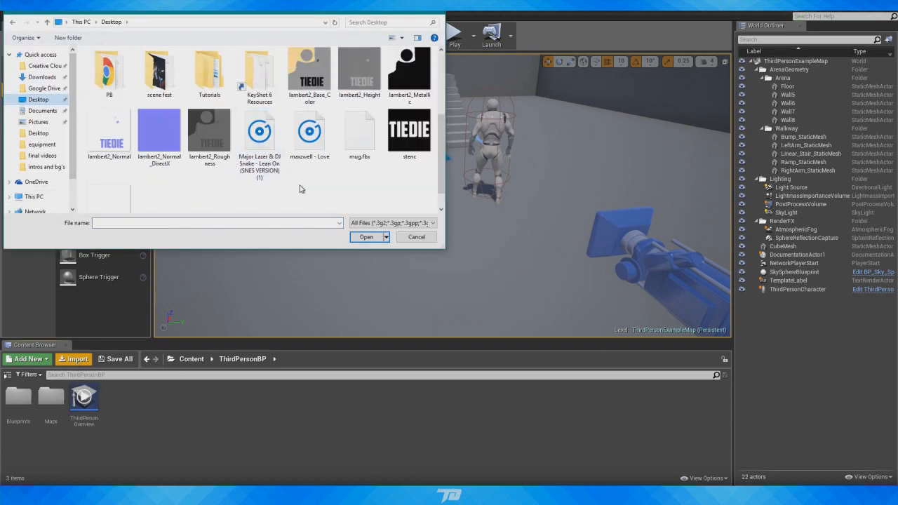
- Import mug.fbx and all six lambert2 texture maps into ThirdPersonBP with the default FBX options, and close the message log
drag(436, 118, 437, 168)
click(370, 163)
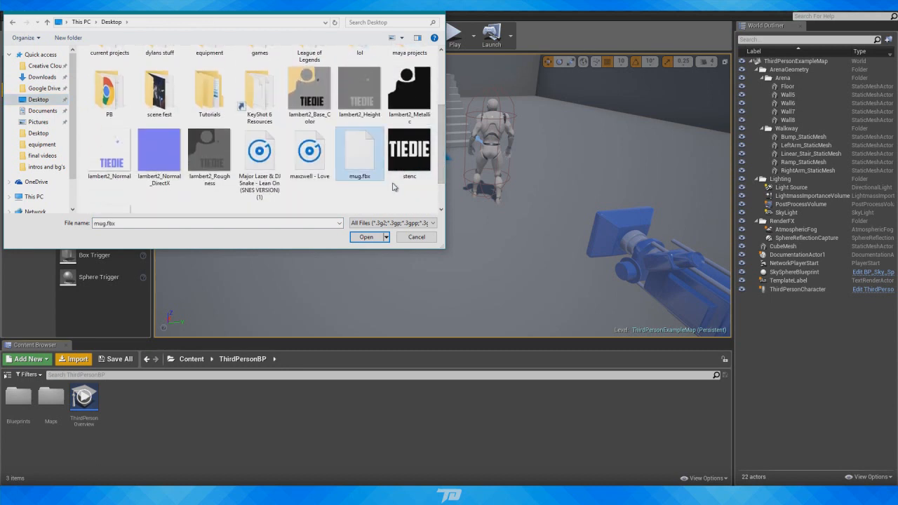
ctrl+click(308, 91)
ctrl+click(360, 91)
ctrl+click(411, 98)
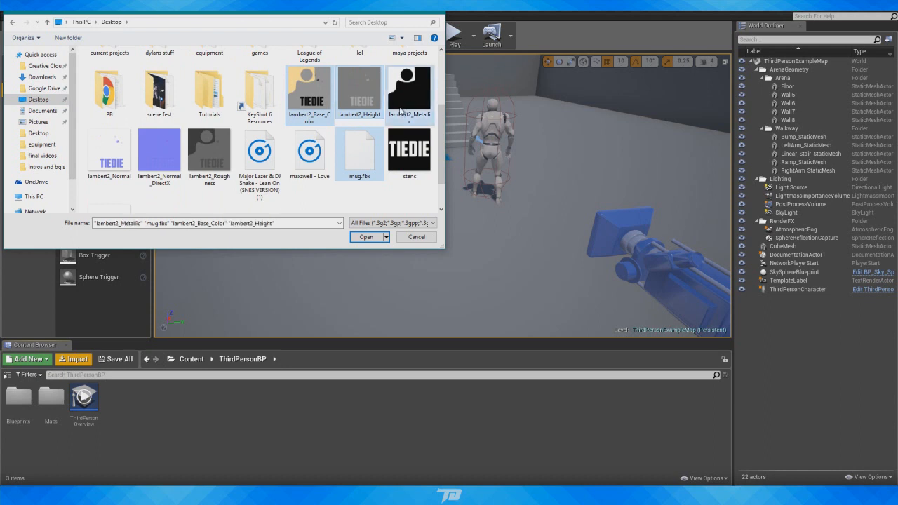
ctrl+click(110, 153)
ctrl+click(159, 155)
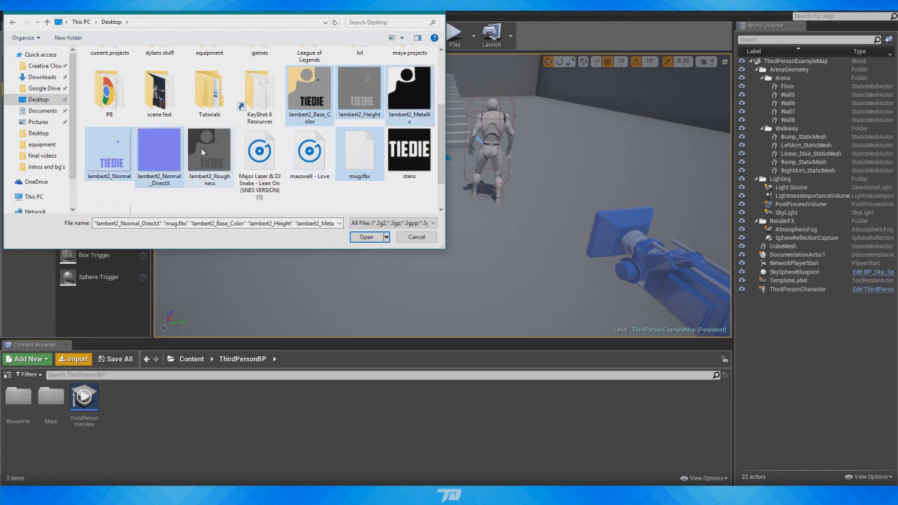
ctrl+click(209, 151)
drag(443, 172, 443, 186)
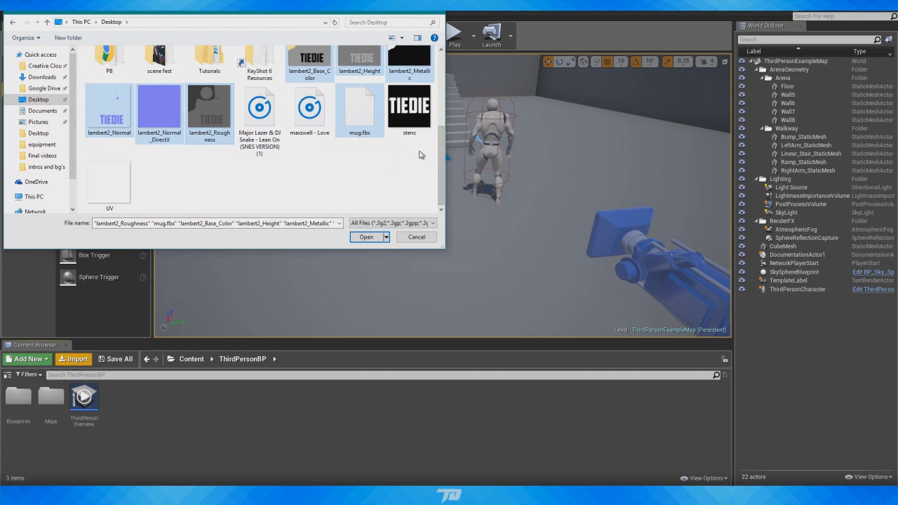
drag(441, 166, 440, 150)
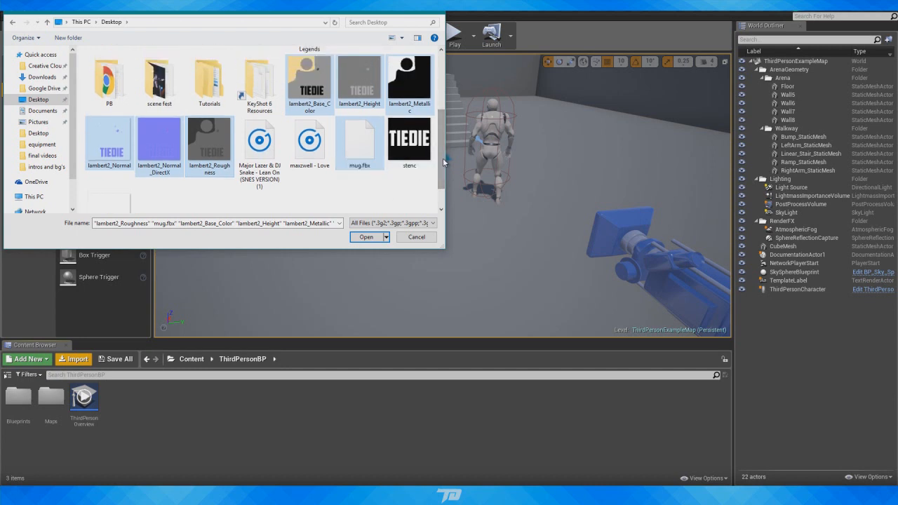
scroll(417, 147, down, 1)
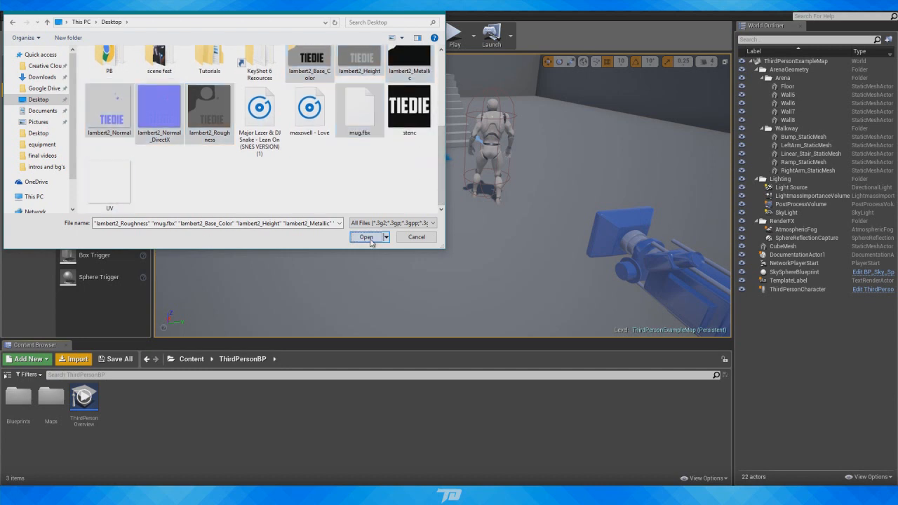
click(365, 237)
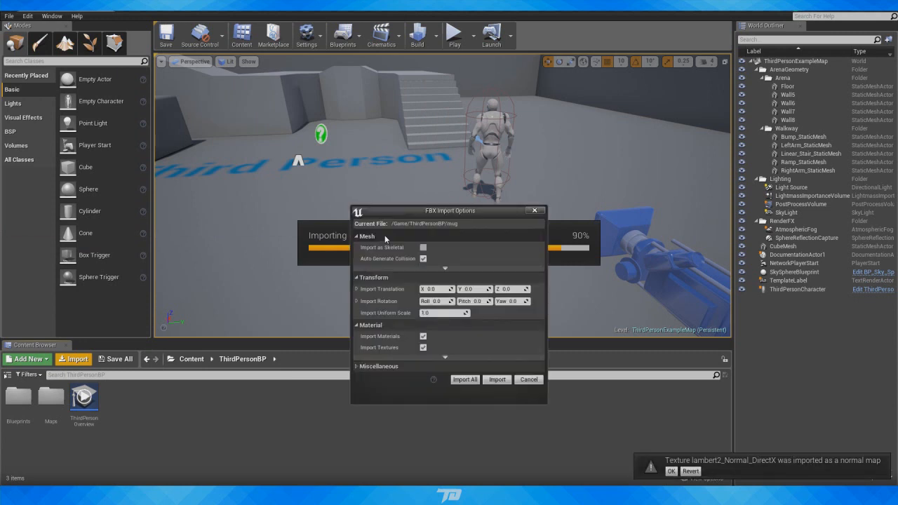
click(494, 381)
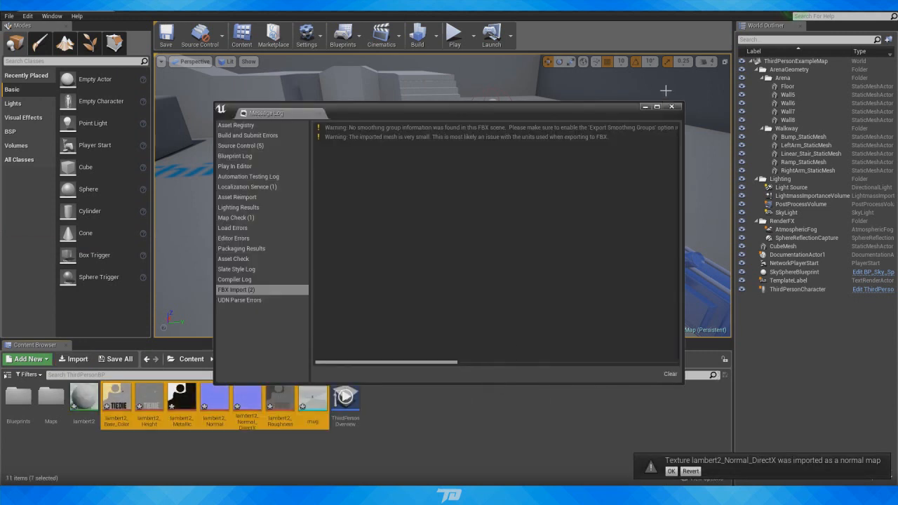
click(671, 107)
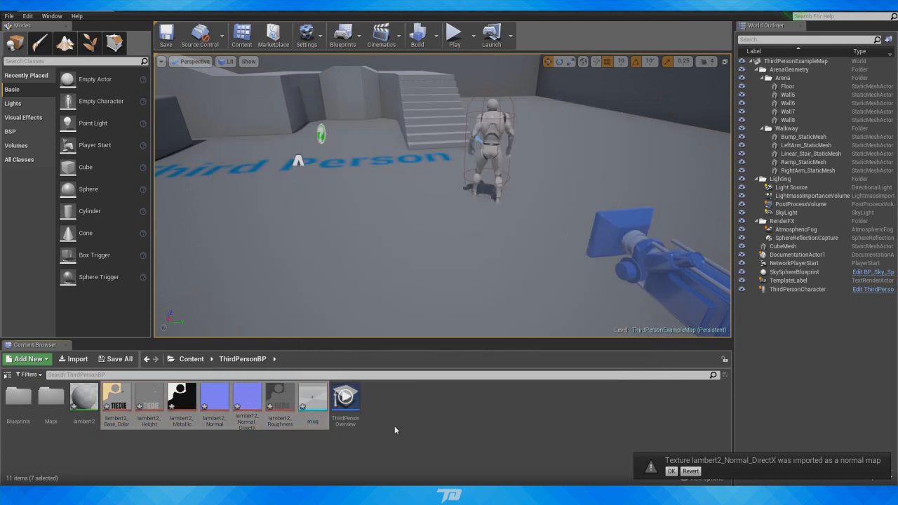
click(407, 432)
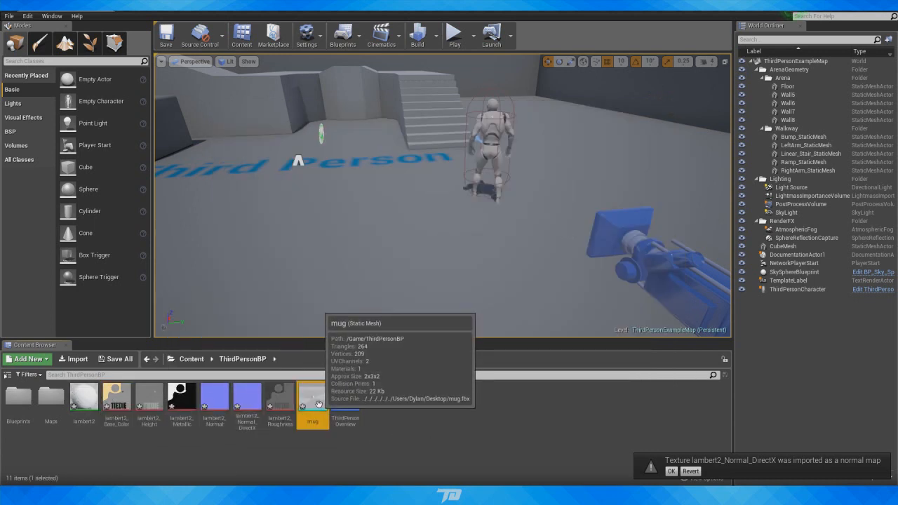
- Place the mug mesh on the floor near the Third Person text and scale it up uniformly to a clearly visible size
drag(312, 398, 376, 135)
key(r)
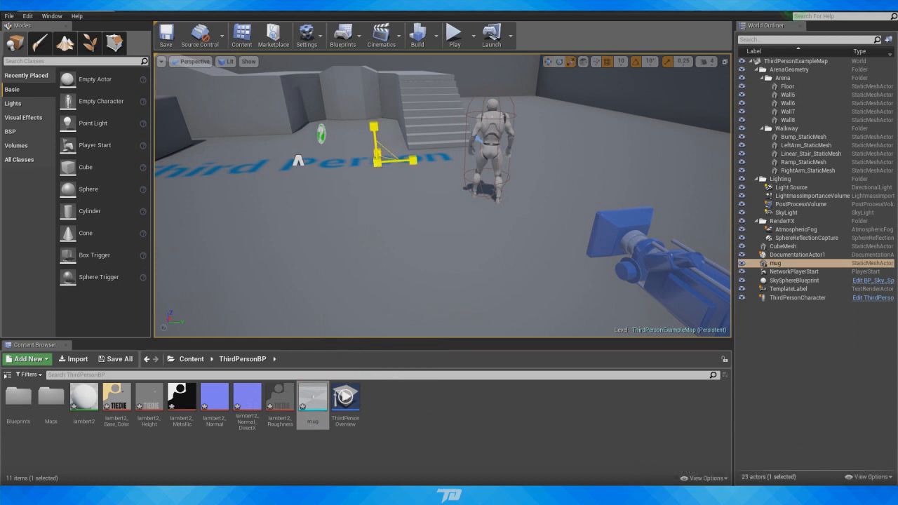
drag(377, 162, 413, 133)
right_drag(413, 133, 394, 217)
key(w)
key(f)
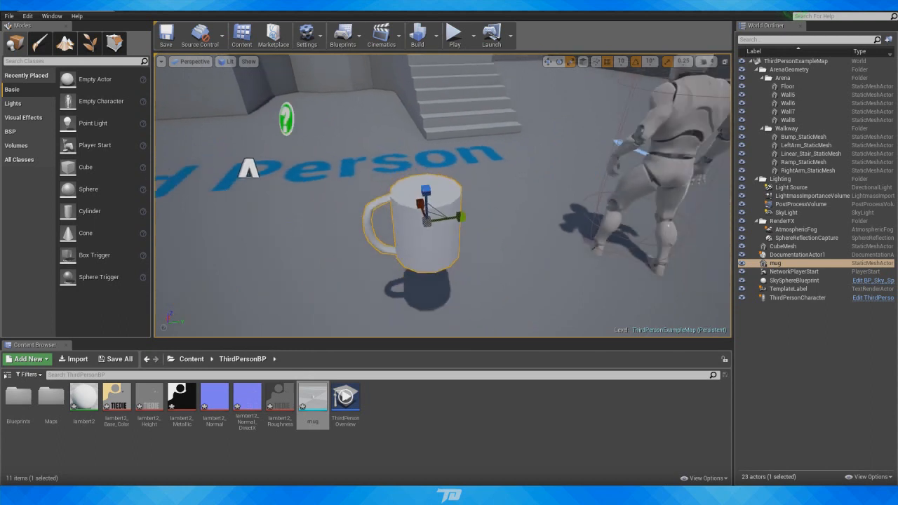
- Rotate the mug in the level to tilt it slightly
key(e)
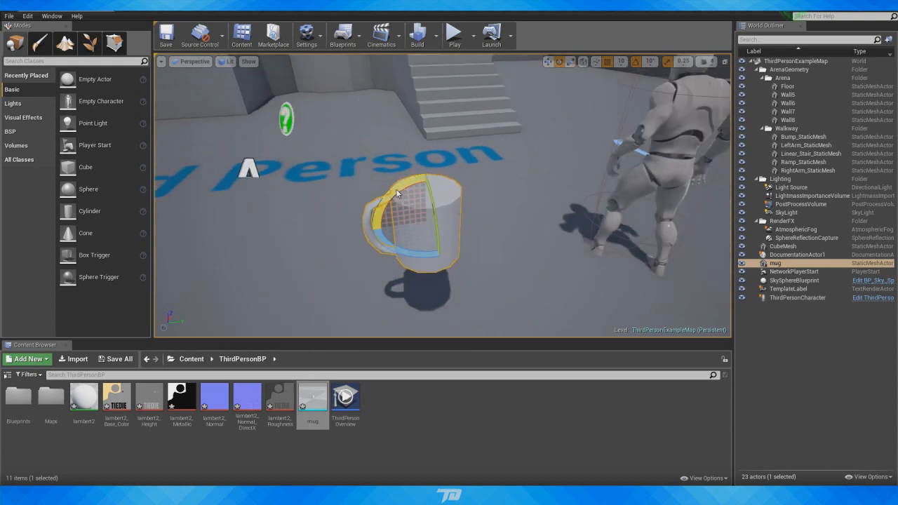
drag(395, 191, 511, 238)
right_drag(539, 251, 463, 209)
- Create a new material named mug_texture in the ThirdPersonBP folder
right_click(400, 415)
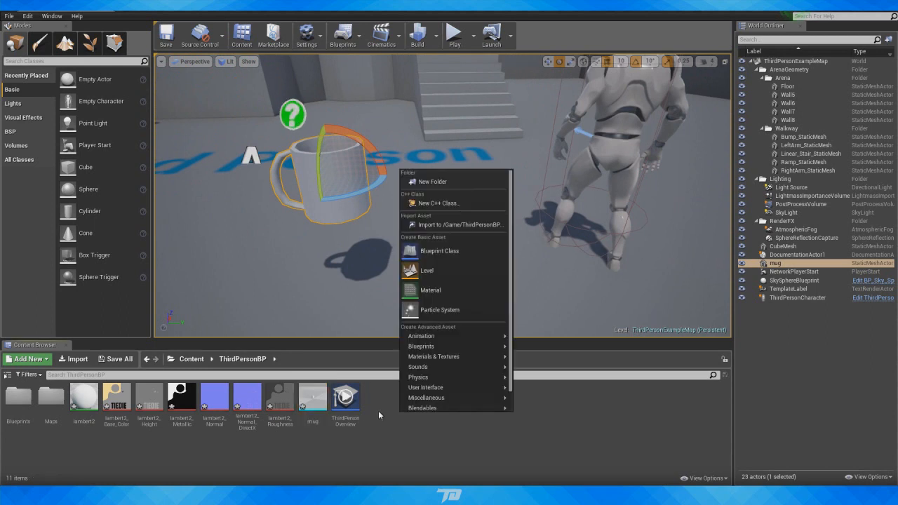
click(432, 288)
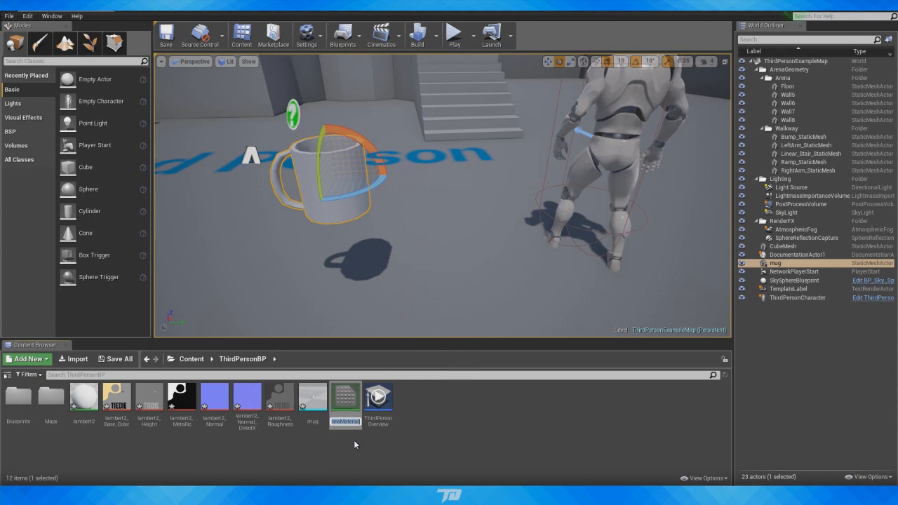
text(mug)
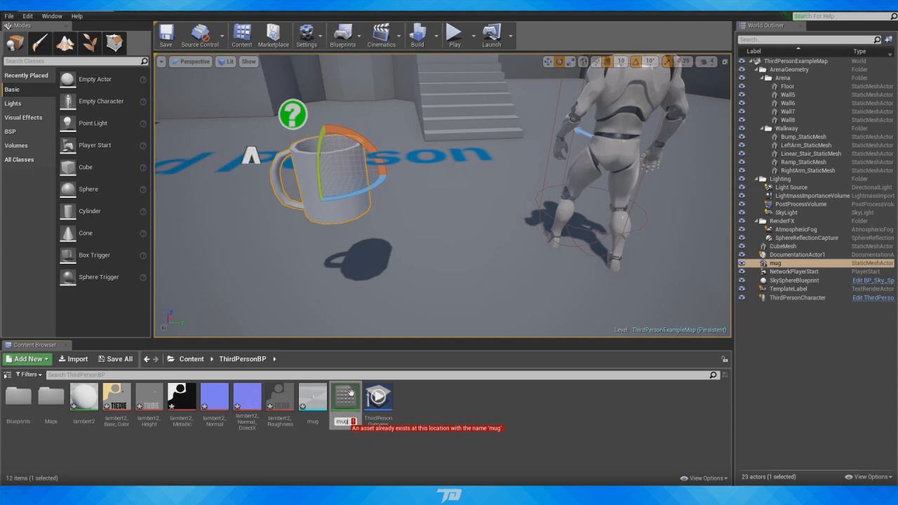
text(_text)
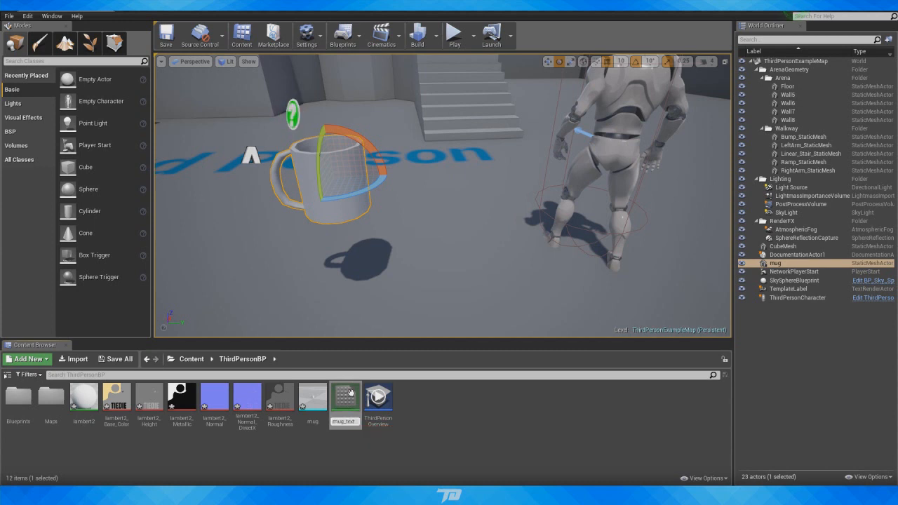
text(ure)
key(Return)
- Open the mug_texture material for editing and add all six lambert2 maps to its graph as texture samples
double_click(345, 402)
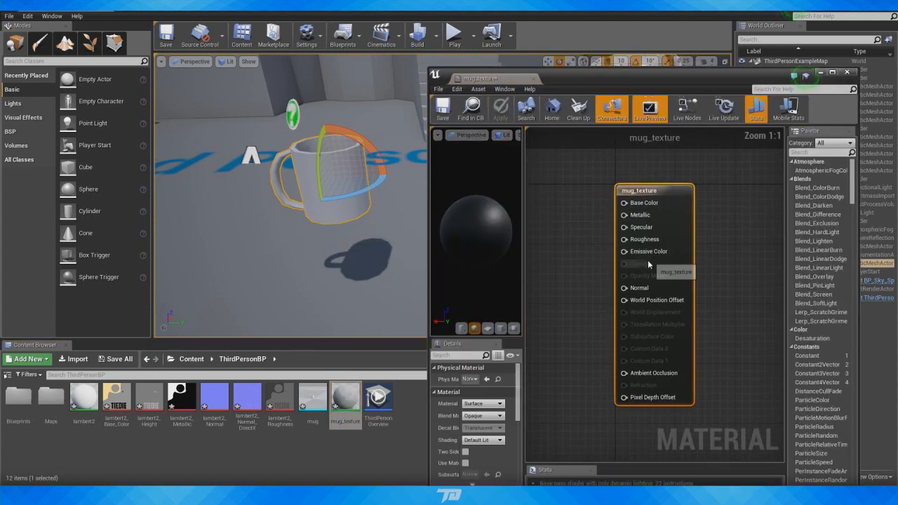
scroll(647, 259, down, 5)
scroll(610, 259, up, 2)
click(610, 259)
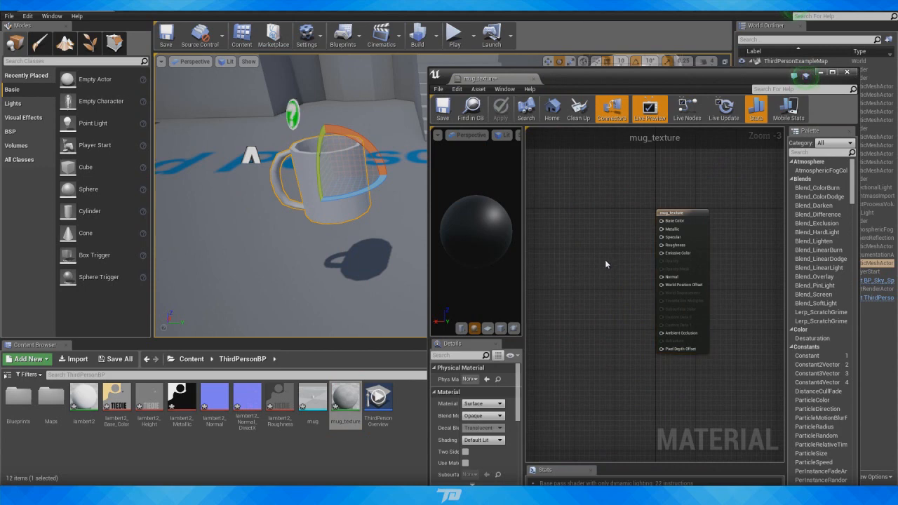
right_drag(605, 259, 649, 260)
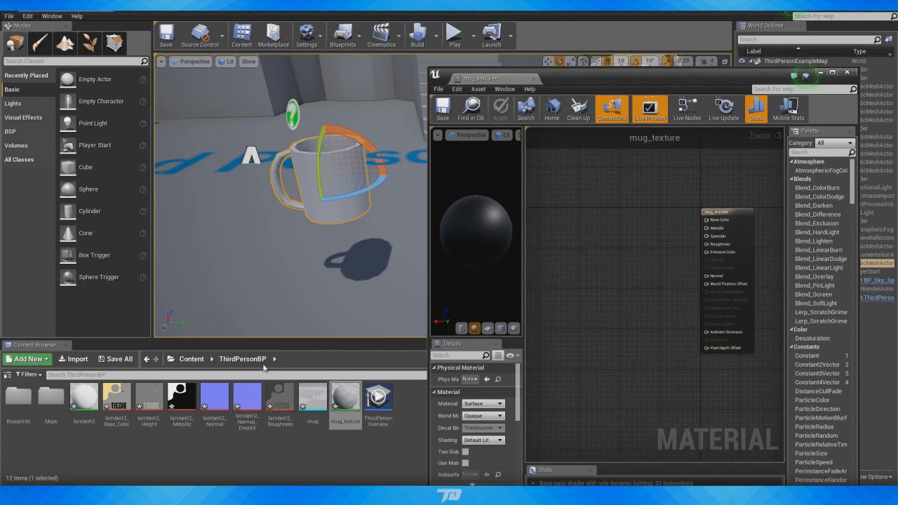
click(112, 415)
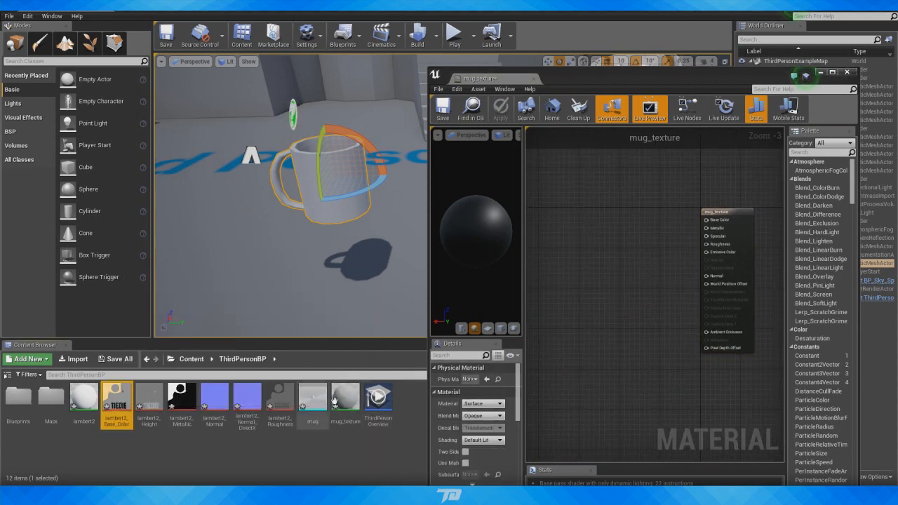
shift+click(279, 401)
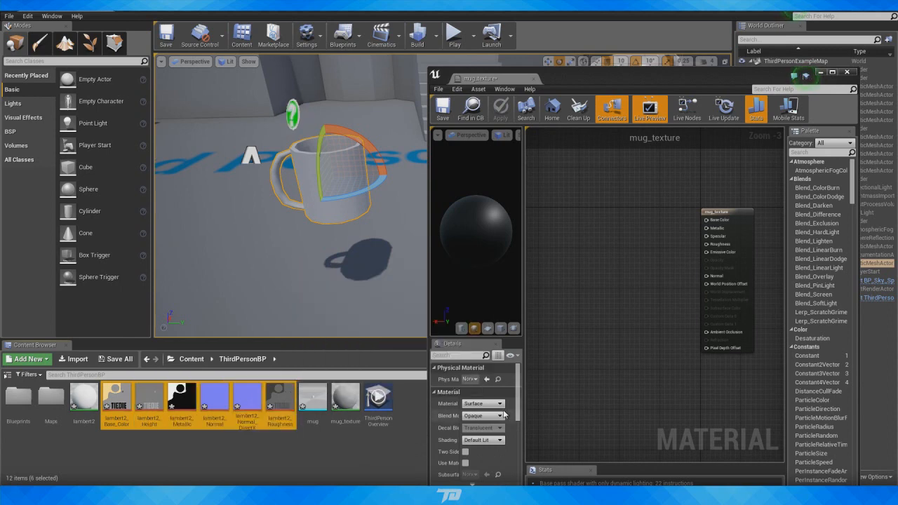
drag(280, 403, 600, 210)
scroll(655, 260, up, 2)
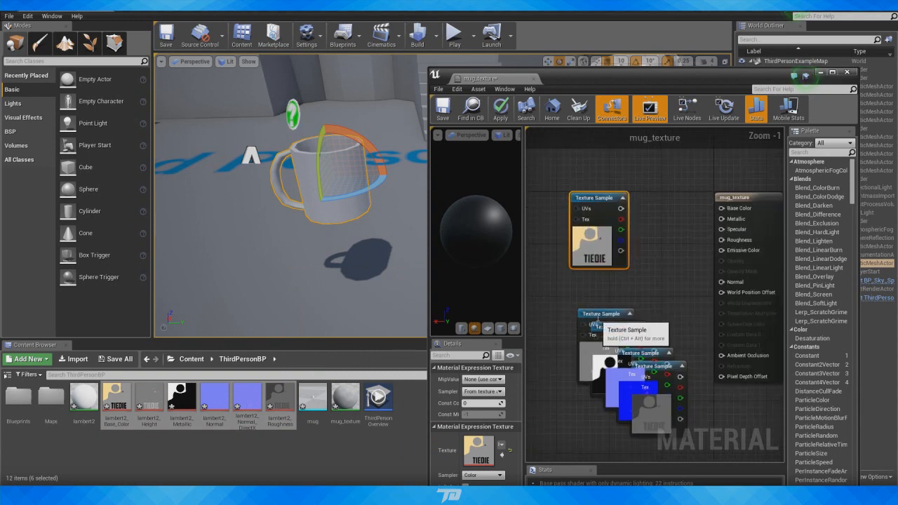
- Separate the height and base color texture samples, and connect the base color sample to the material's Base Color input
drag(598, 311, 546, 286)
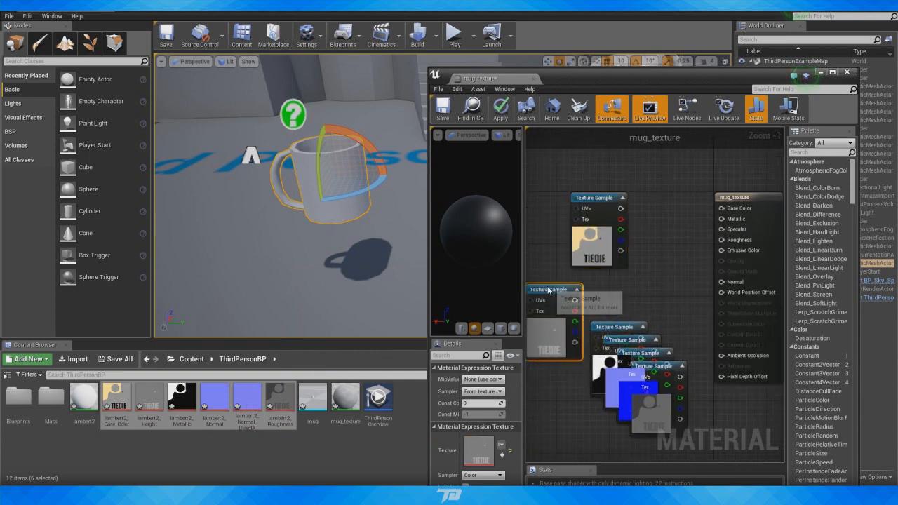
click(117, 393)
drag(574, 196, 585, 170)
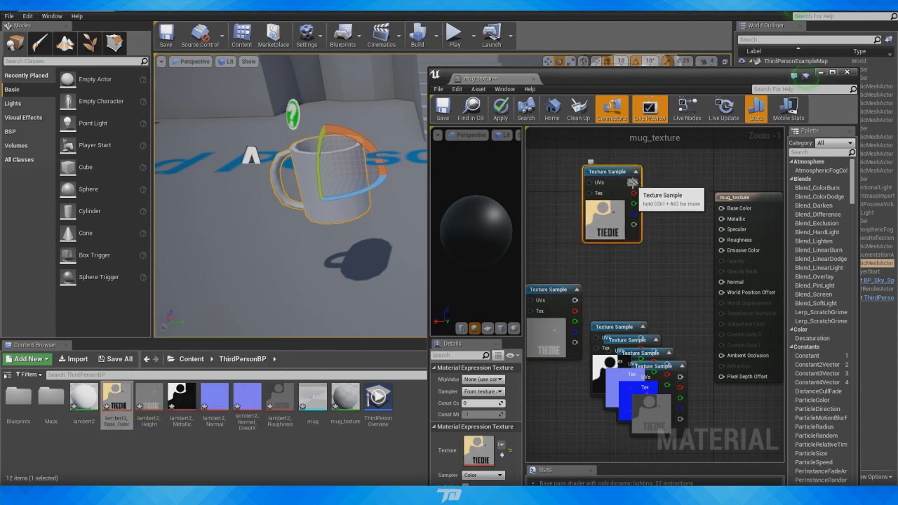
drag(634, 182, 721, 208)
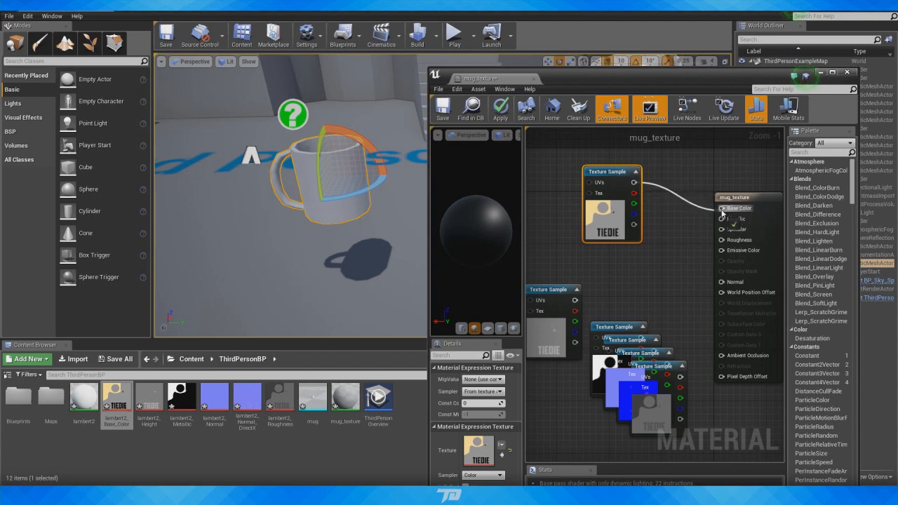
- Move the base color and height samples up to clear space, and connect the metallic sample to the material's Metallic input
drag(607, 176, 633, 162)
mouse_move(477, 230)
mouse_down()
mouse_move(468, 230)
mouse_move(480, 216)
mouse_up()
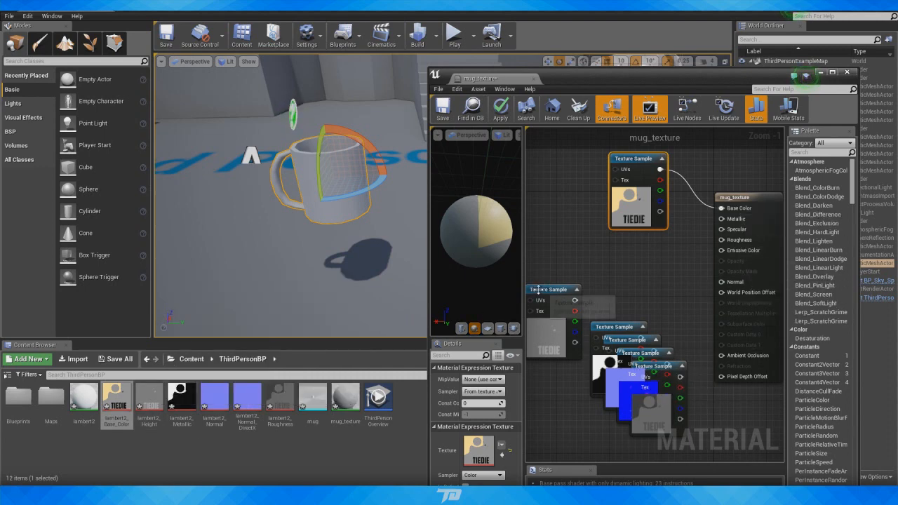
drag(537, 289, 552, 146)
drag(615, 327, 721, 218)
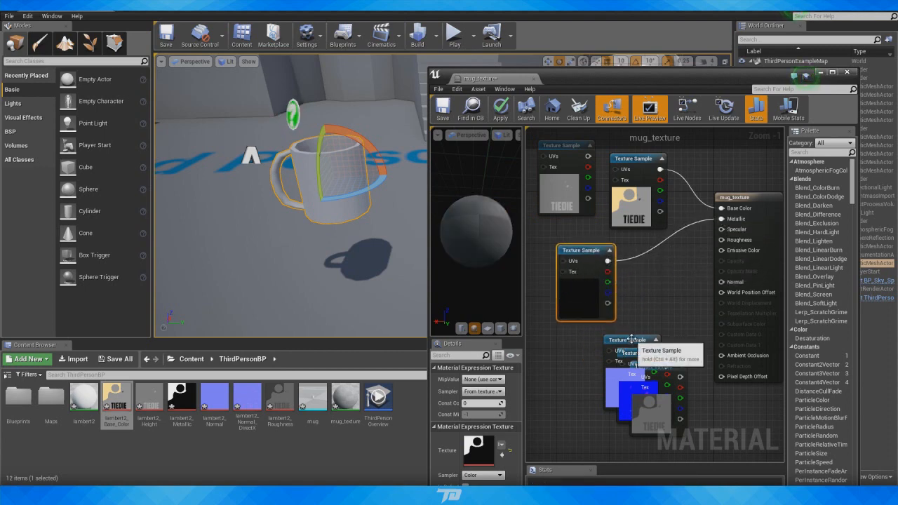
- Separate the two normal map samples in the graph and delete the plain lambert2_Normal one, keeping the DirectX version
drag(631, 339, 669, 263)
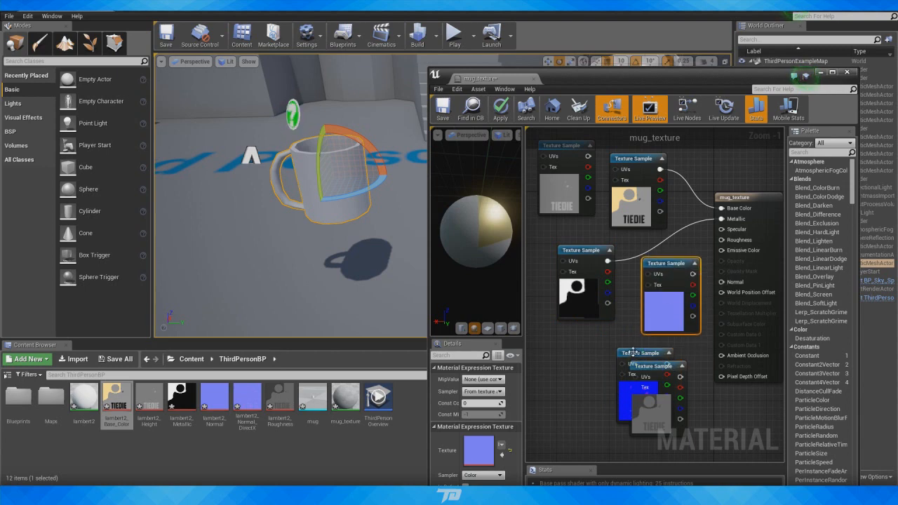
drag(632, 352, 558, 373)
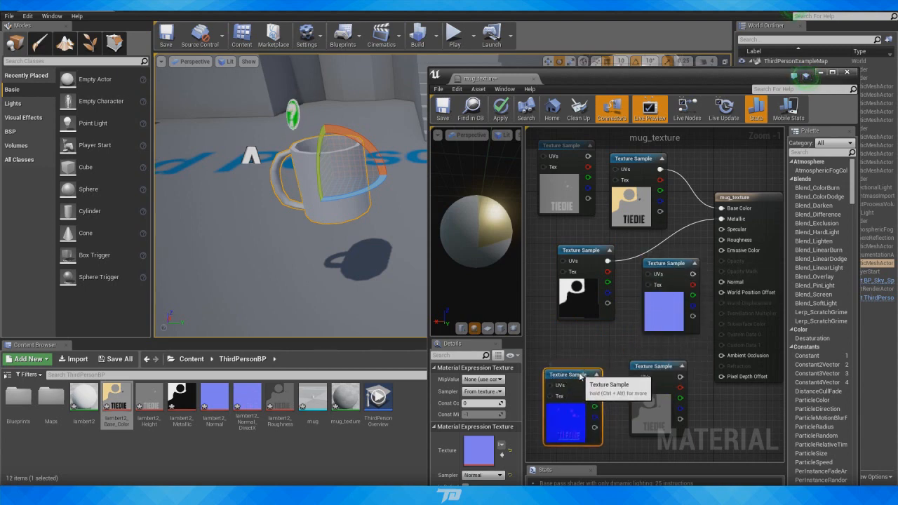
drag(580, 376, 593, 350)
click(668, 267)
key(Delete)
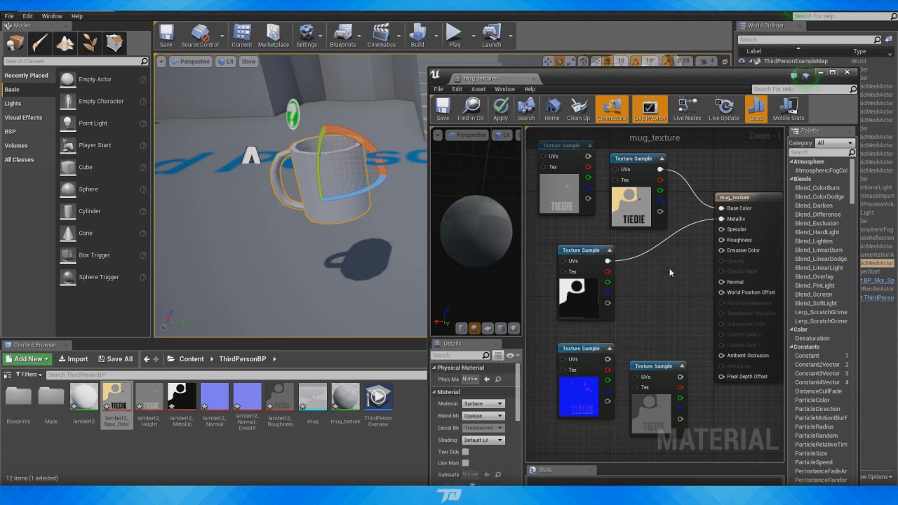
- Connect the DirectX normal sample to Normal and the roughness sample to Roughness, and delete the unused height sample
drag(584, 349, 721, 282)
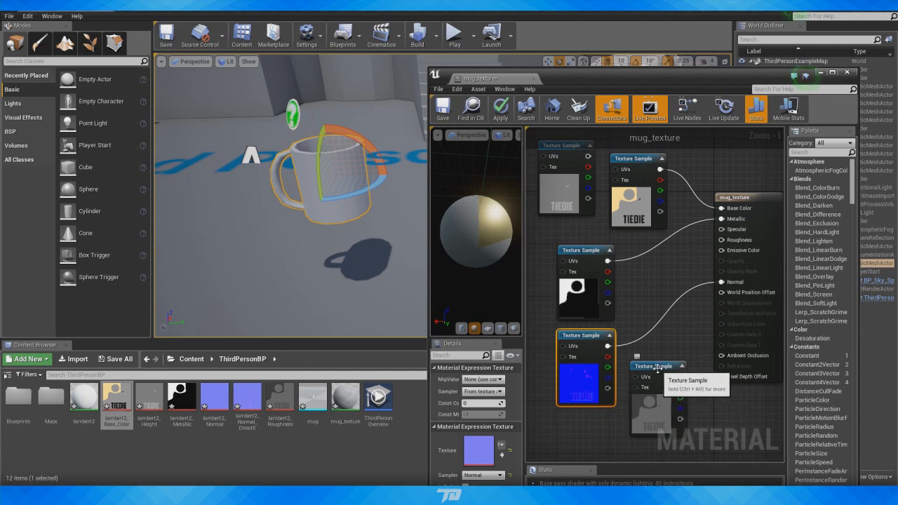
drag(680, 376, 721, 241)
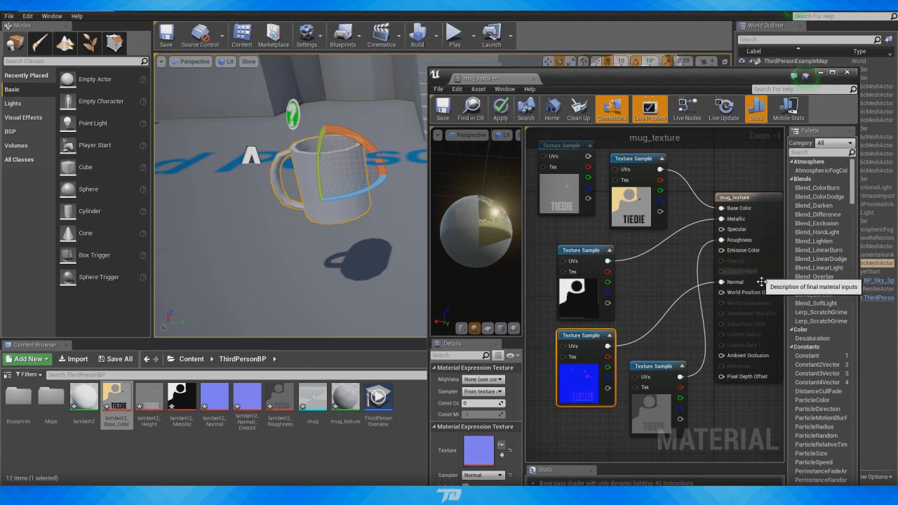
click(569, 149)
key(Delete)
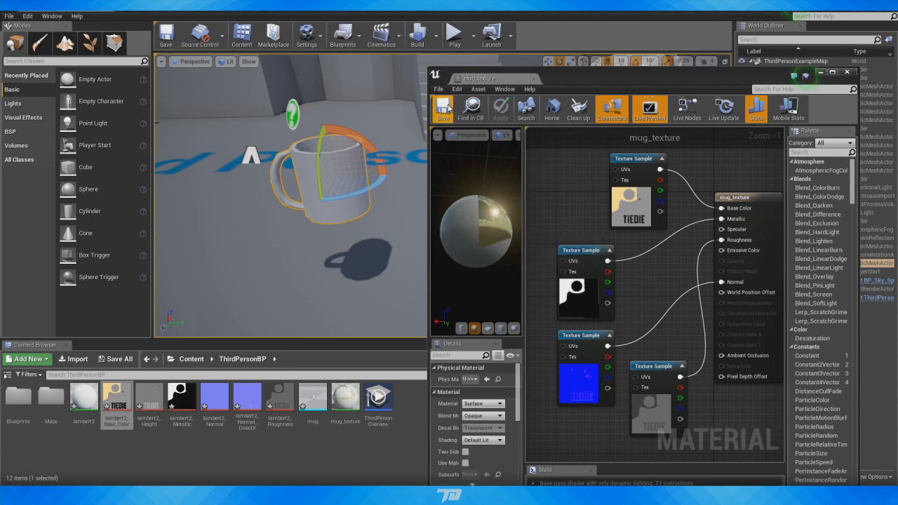
- Apply the mug_texture material to the mug in the level, and rotate the mug to inspect its lettering
drag(345, 401, 315, 209)
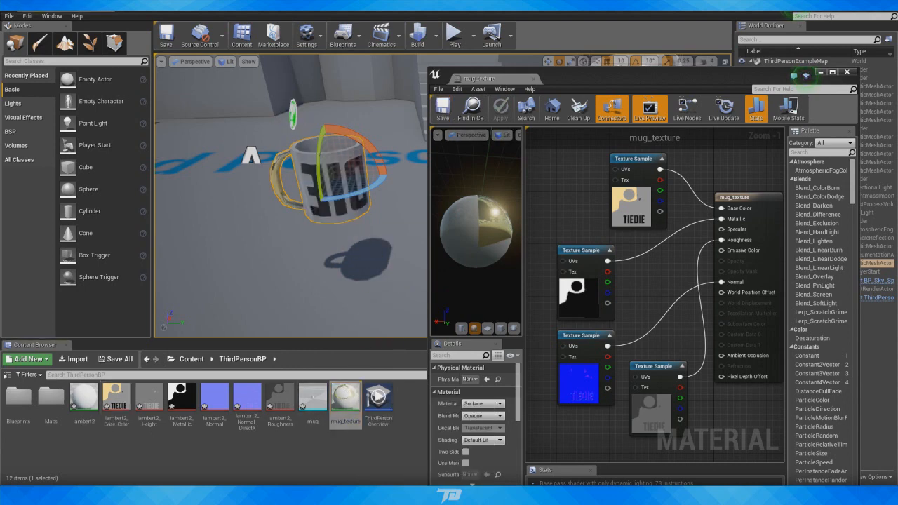
click(847, 72)
right_drag(450, 178, 453, 130)
drag(399, 129, 385, 216)
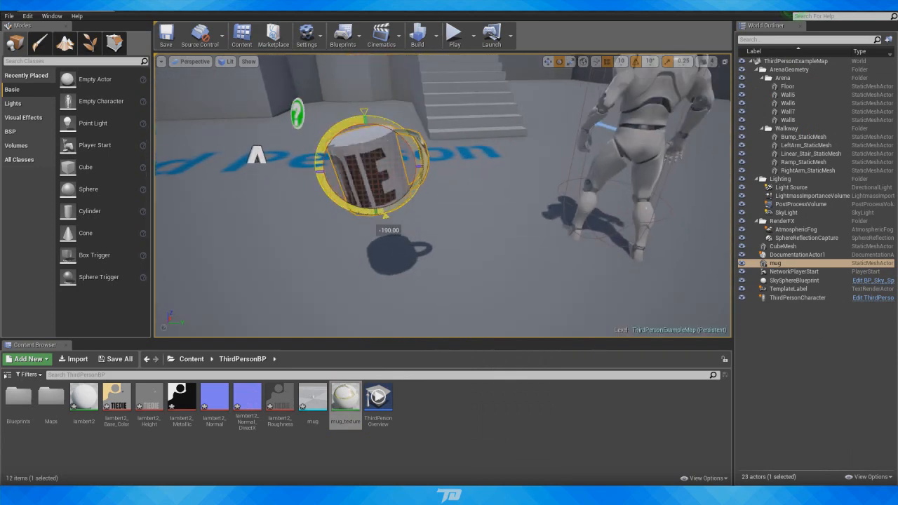
mouse_move(404, 178)
mouse_down()
mouse_move(392, 186)
mouse_move(411, 190)
mouse_move(302, 172)
mouse_move(374, 152)
mouse_move(396, 172)
mouse_move(376, 214)
mouse_move(367, 215)
mouse_move(424, 158)
mouse_move(435, 182)
mouse_move(449, 183)
mouse_move(411, 181)
mouse_up()
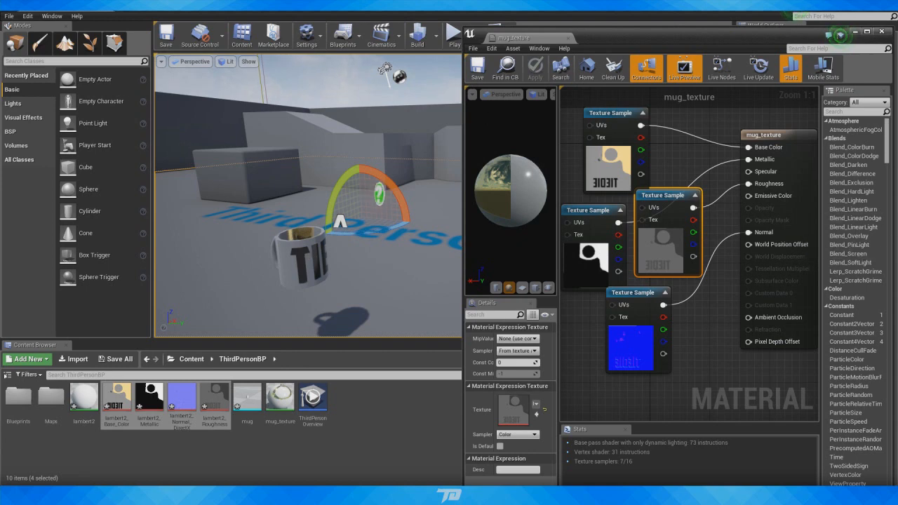
- Switch to Photoshop, flip the lambert2_Metallic layer horizontally, and flip it back to its mirrored orientation
scroll(861, 346, down, 9)
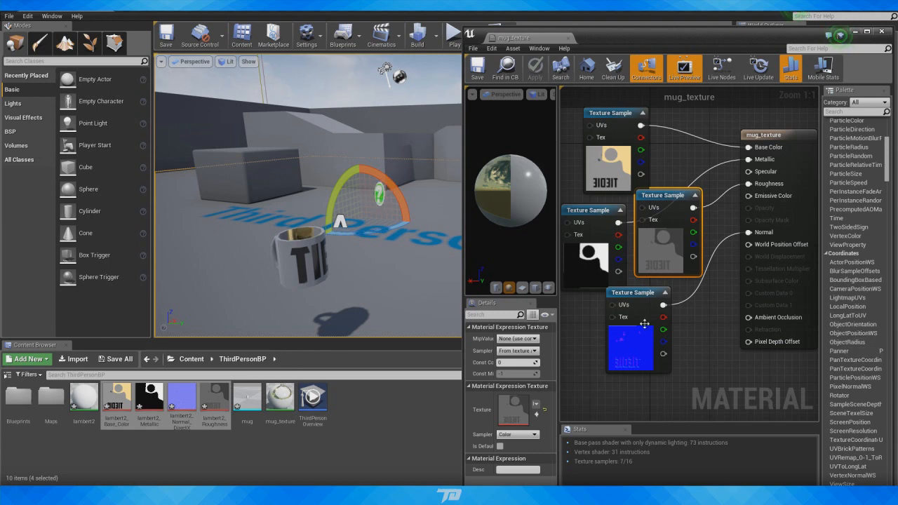
click(531, 495)
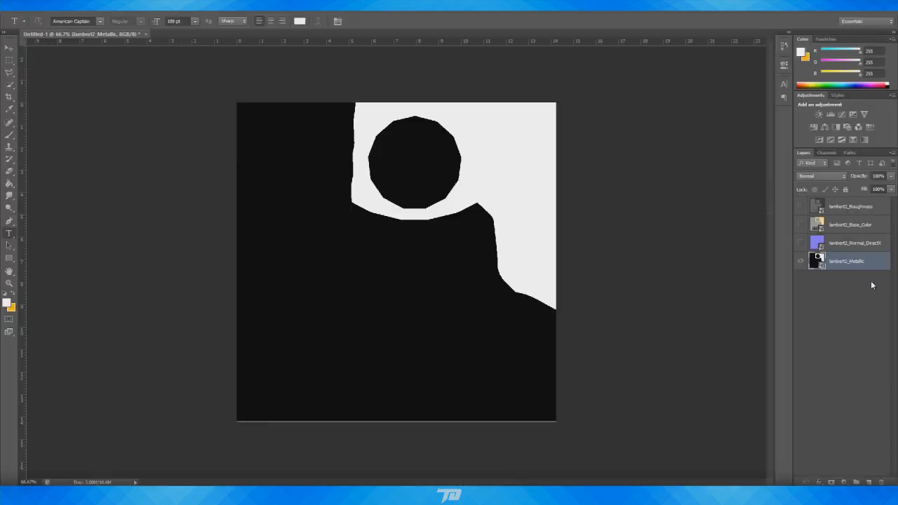
key(ctrl+t)
right_click(456, 238)
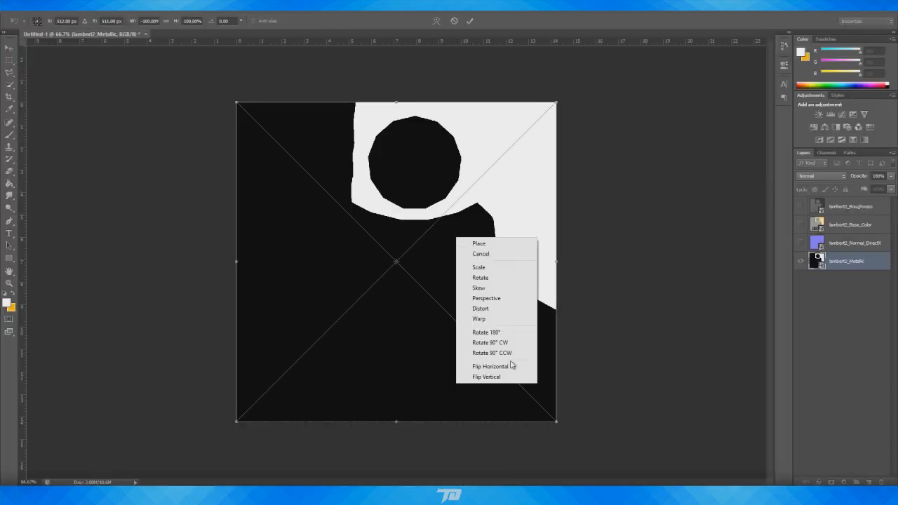
click(513, 366)
right_click(507, 321)
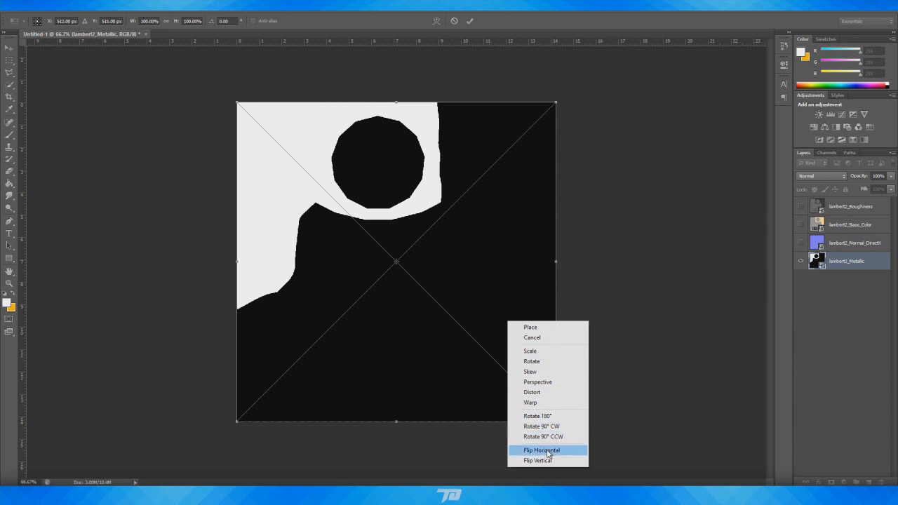
click(548, 451)
click(469, 20)
key(t)
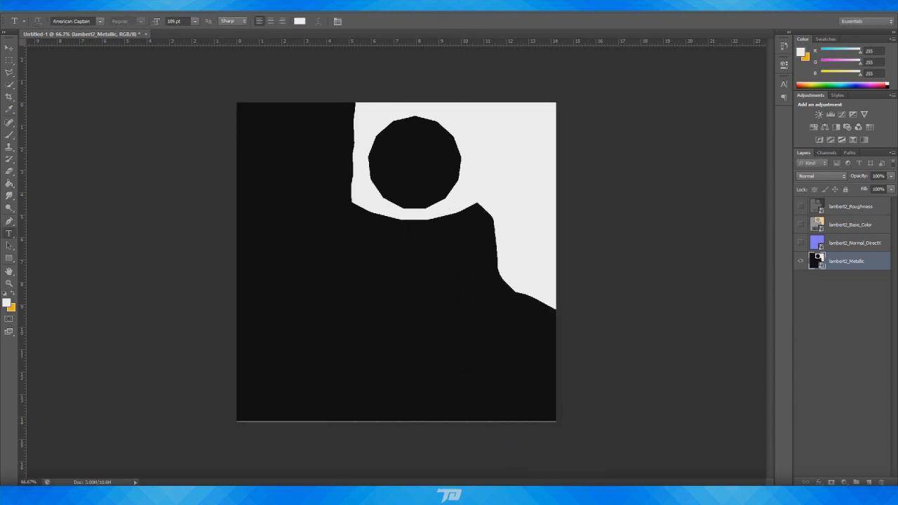
- Switch back to Unreal Engine, put the material editor away, and play the level, running and jumping around the mug
click(576, 449)
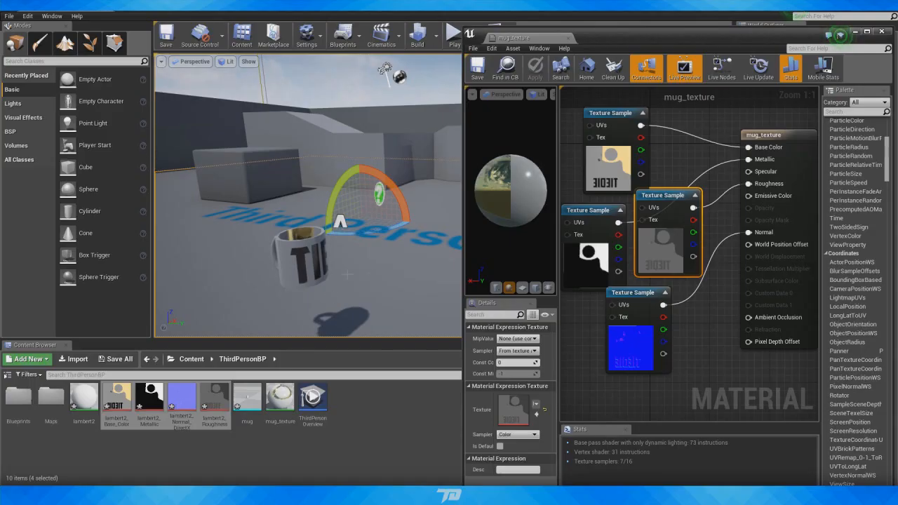
click(856, 33)
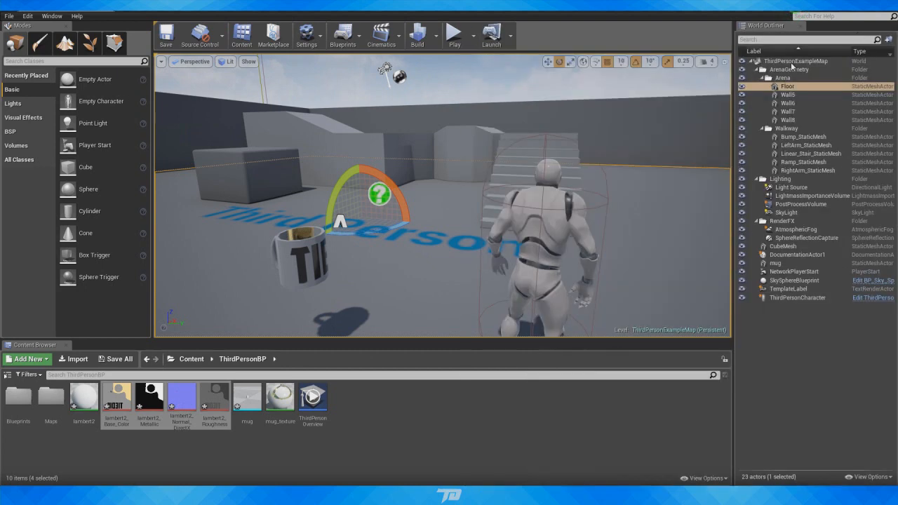
click(456, 40)
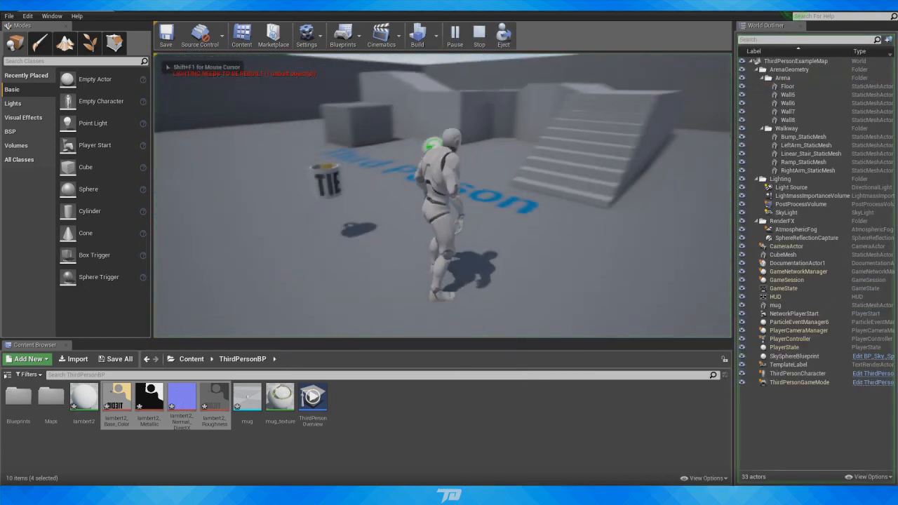
key(s)
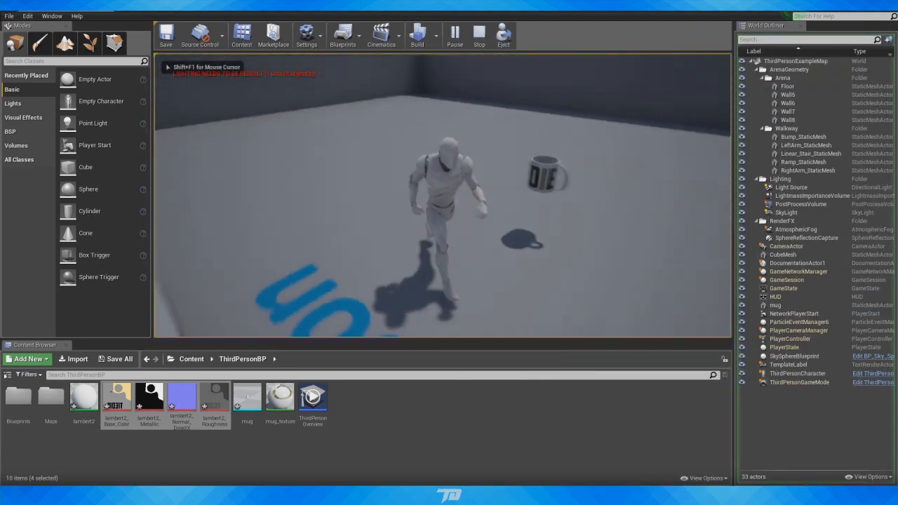
key(d)
key(w)
key(w)
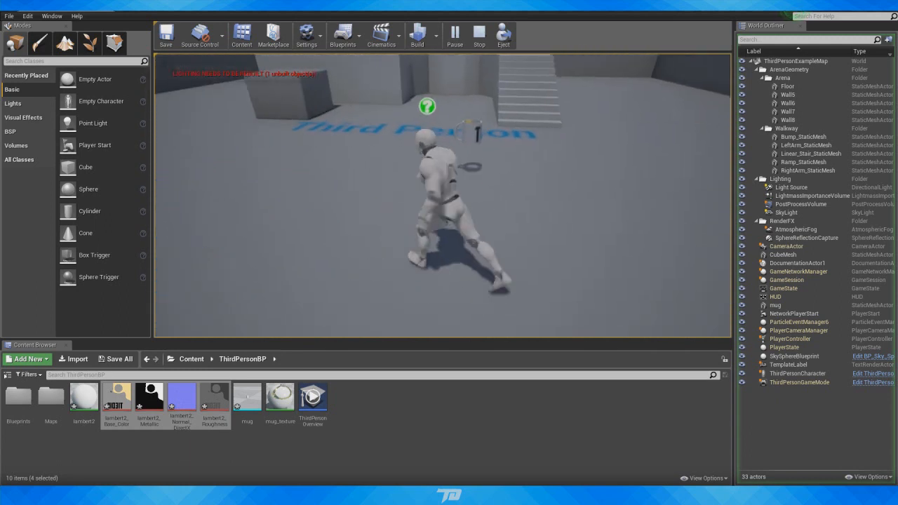
key(space)
key(w)
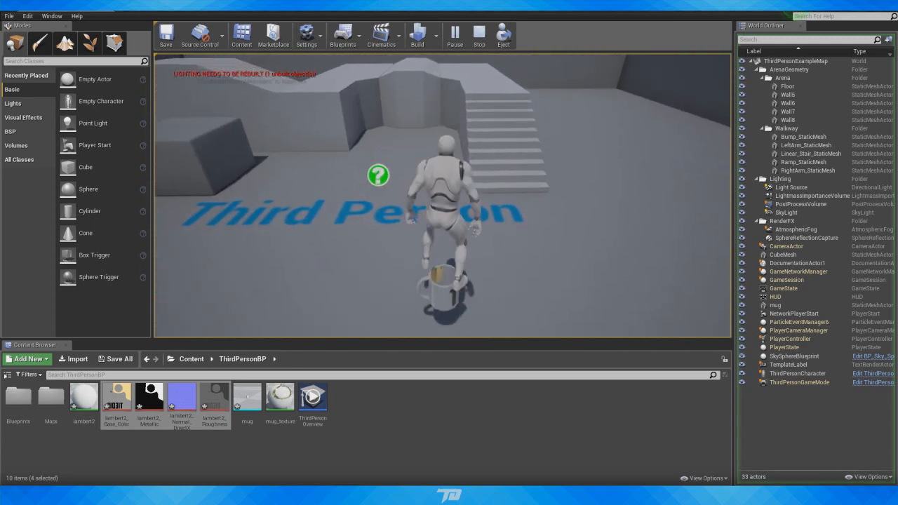
key(s)
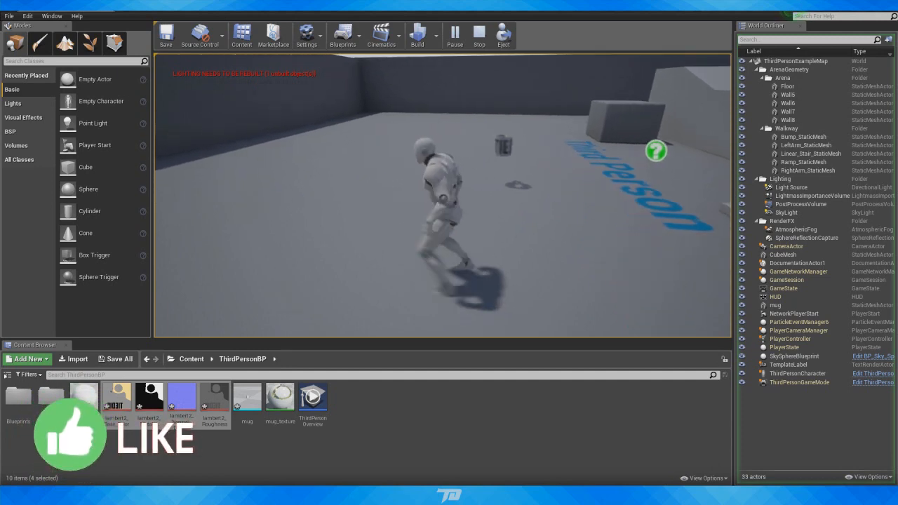
- Circle the mug with the character and stand next to it to examine its texture from several angles
key(a)
key(w)
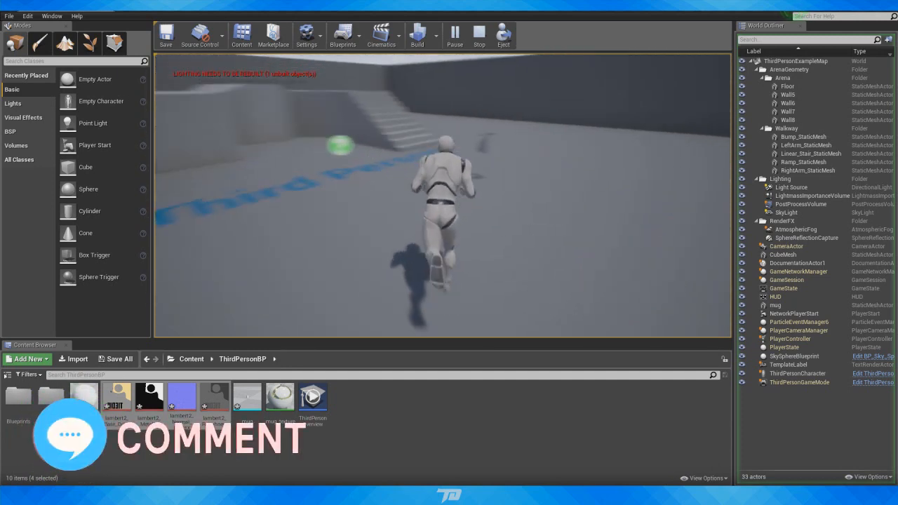
key(d)
key(d)
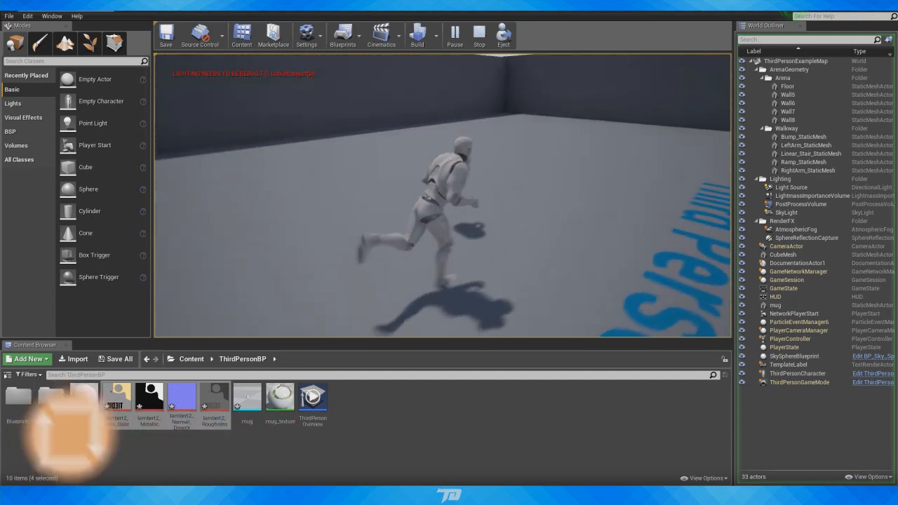
key(w)
key(d)
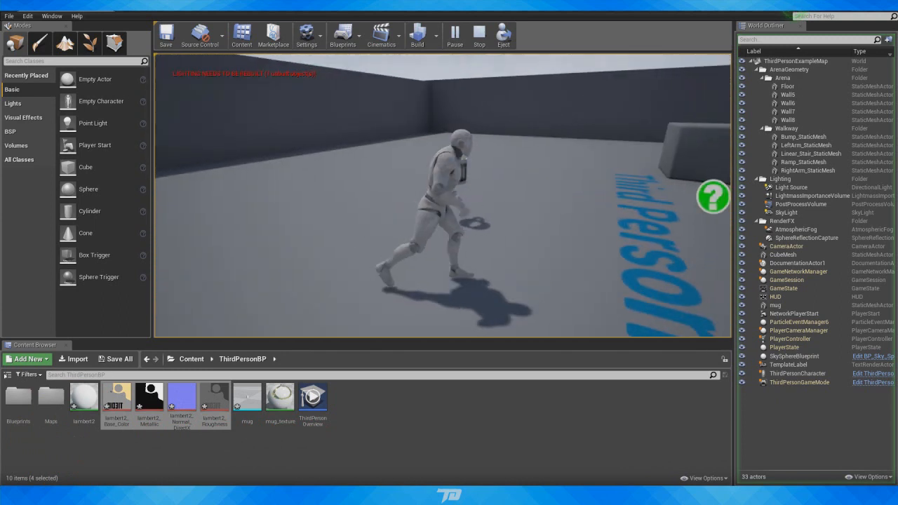
key(a)
key(w)
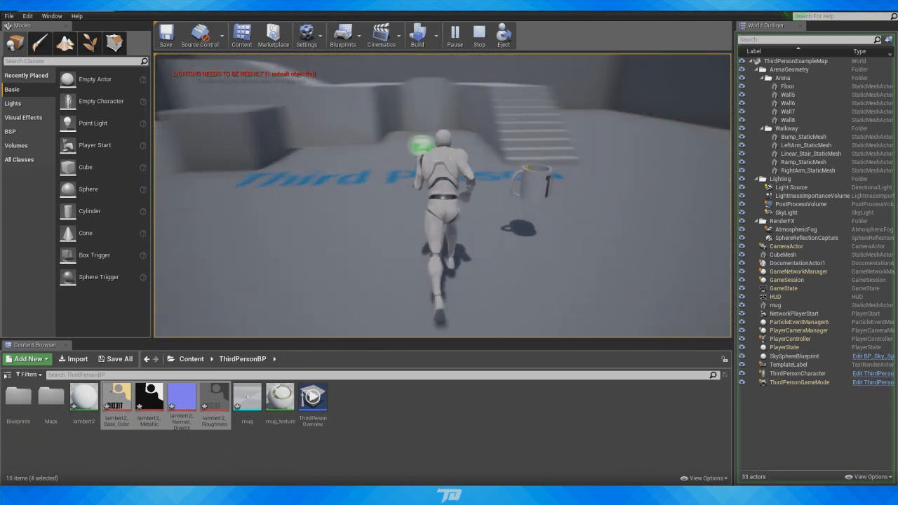
key(space)
key(s)
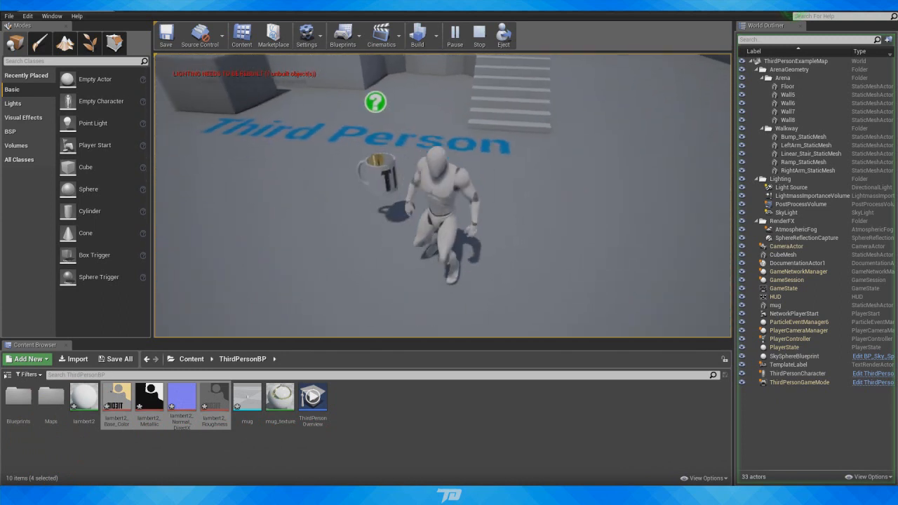
click(419, 204)
key(d)
key(a)
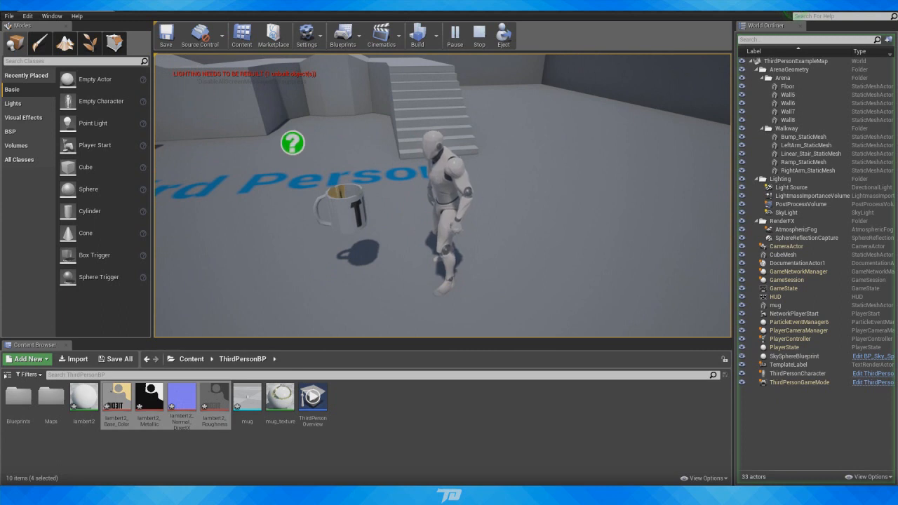
key(s)
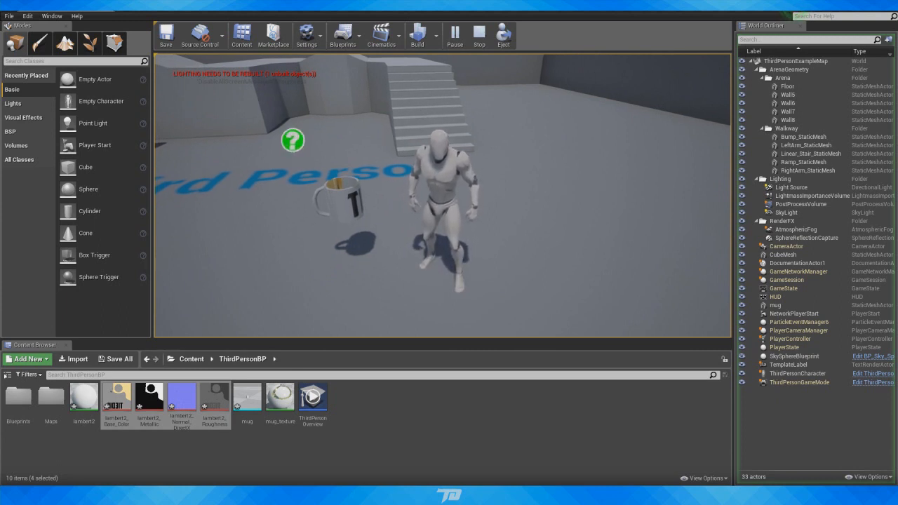
key(w)
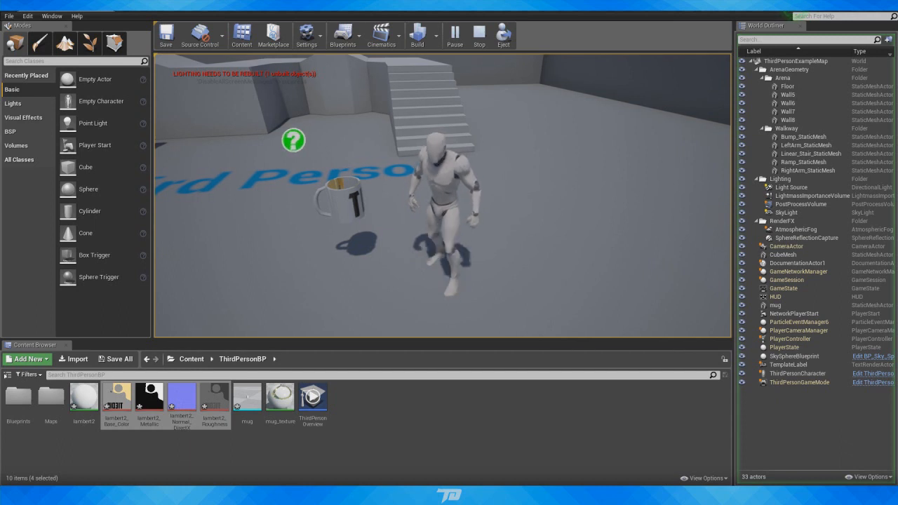
- Run the character over the raised walkway, jump down to the floor, and return to the mug
key(w)
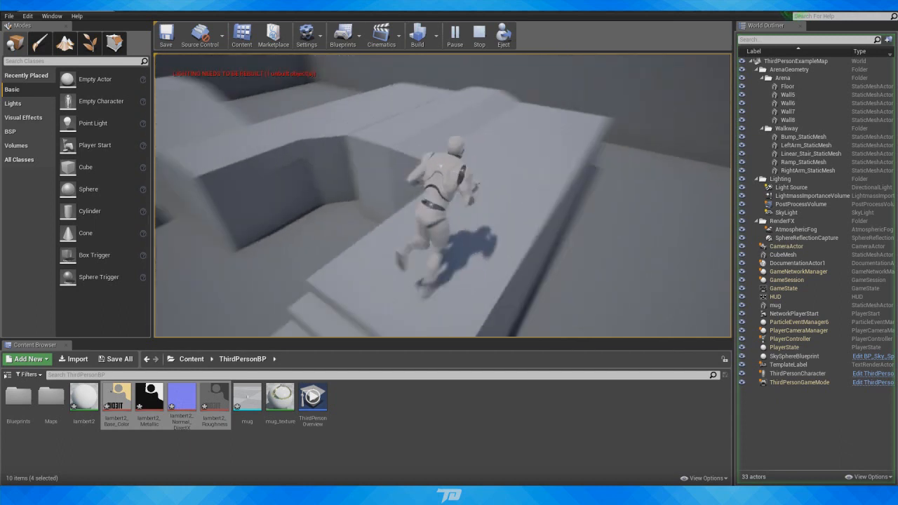
key(w)
key(space)
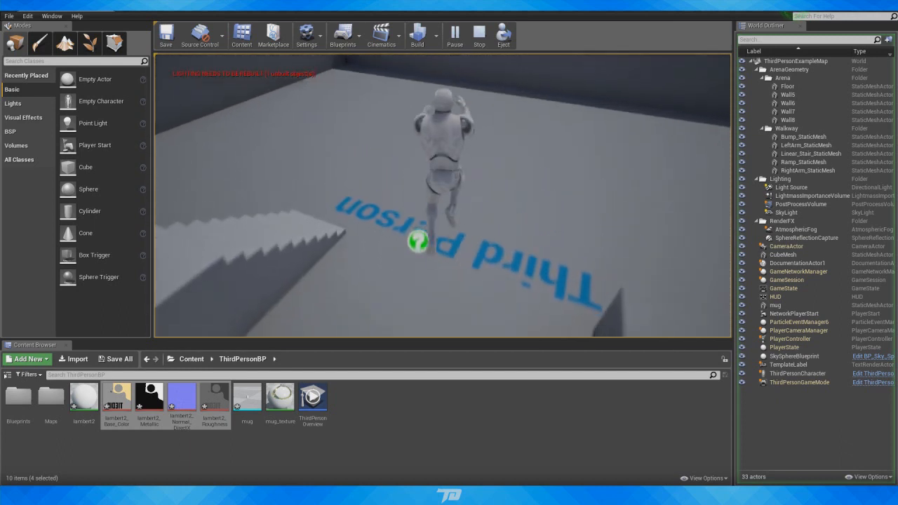
key(w)
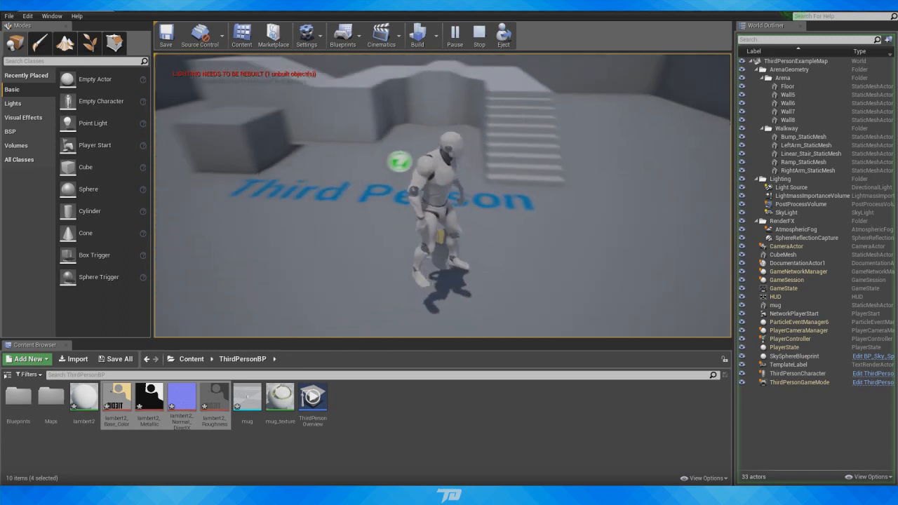
key(s)
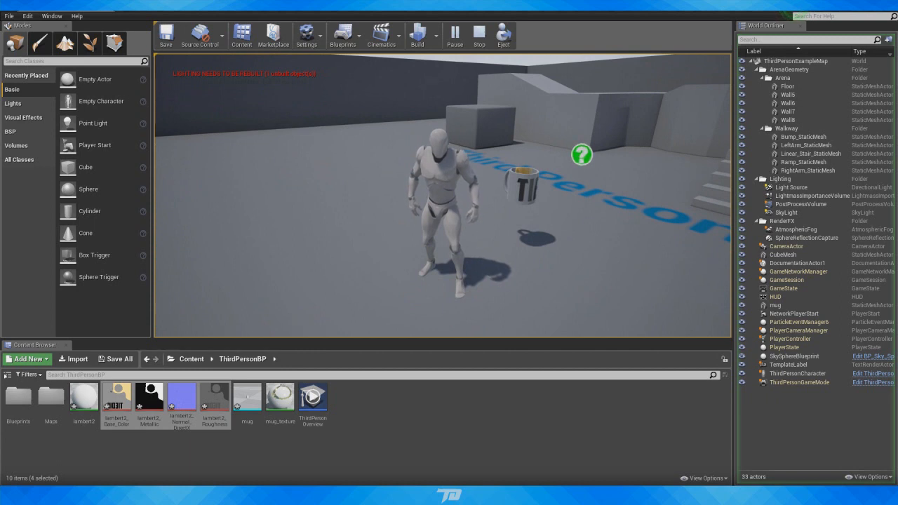
- Run the character up to the mug, jump over it, and back away to view its printed side
key(a)
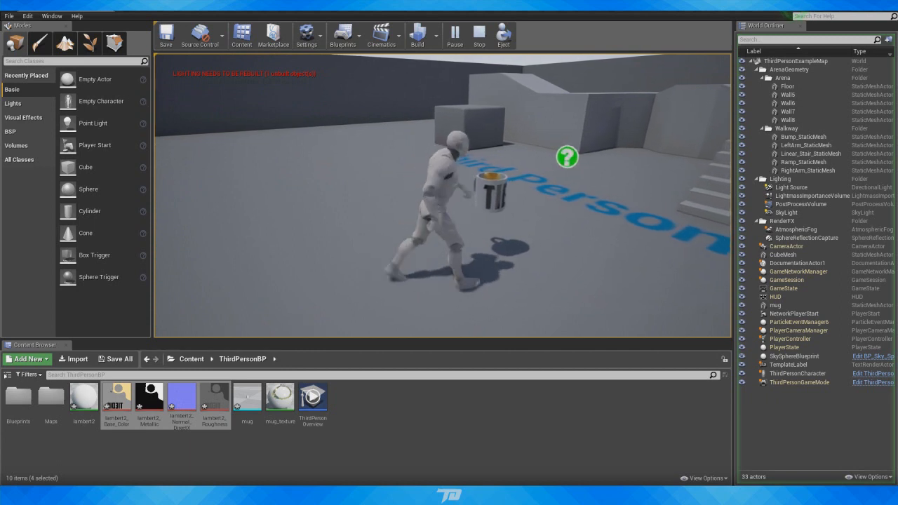
key(d)
key(space)
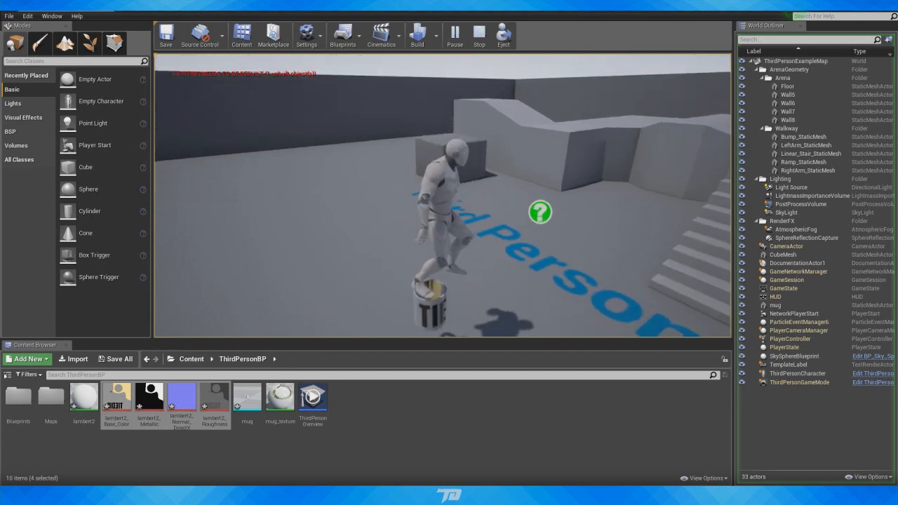
key(s)
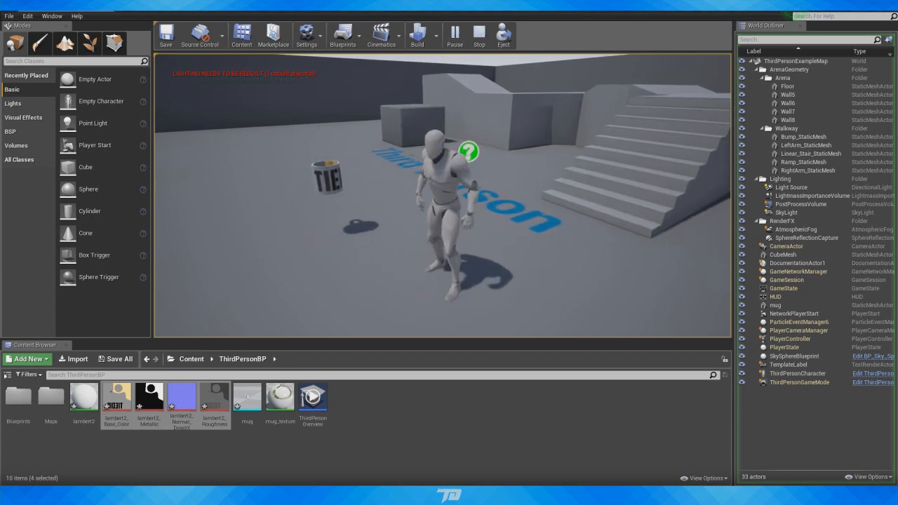
- Run the character in repeated circles beside the mug, stopping near it to view the handle and lettering from changing angles
key(d)
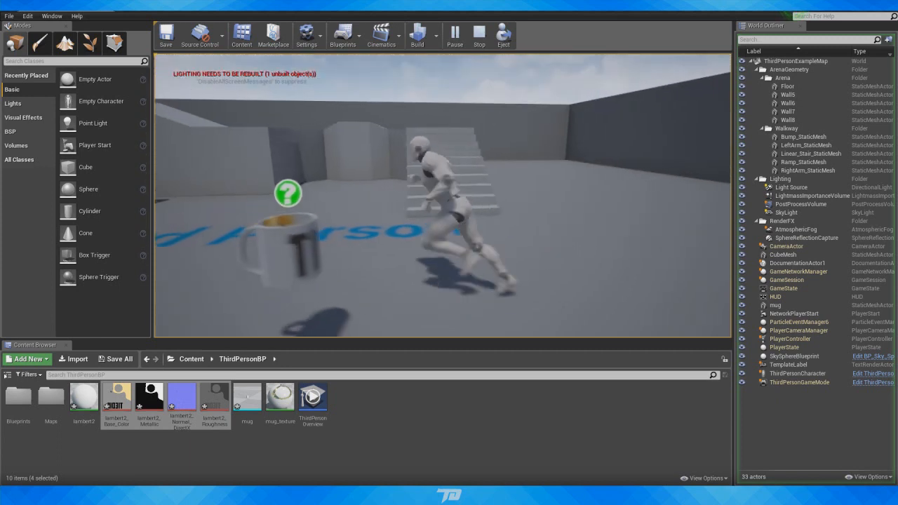
key(s)
key(w)
key(a)
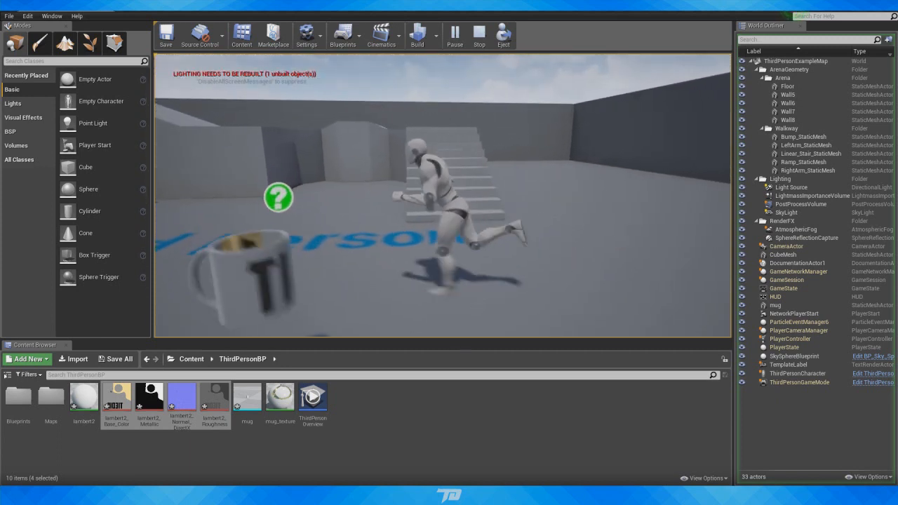
key(s)
key(d)
key(w)
key(a)
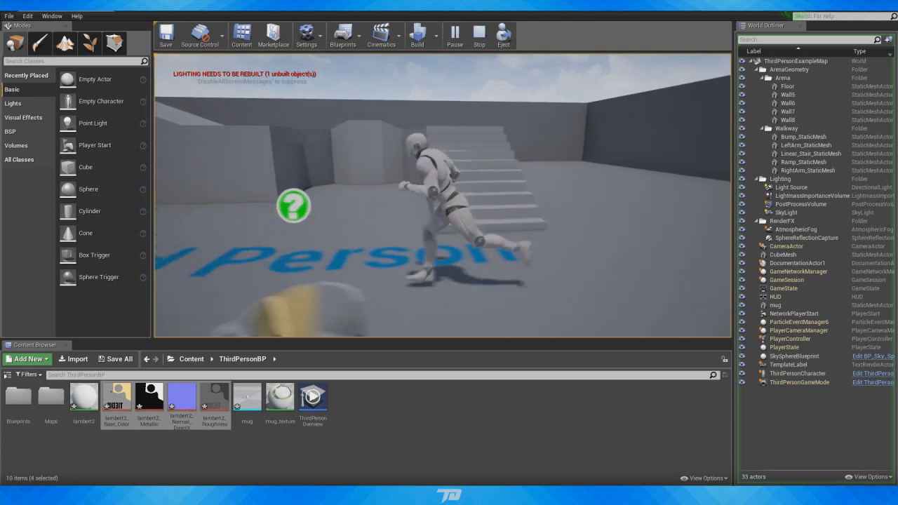
key(s)
key(d)
key(w)
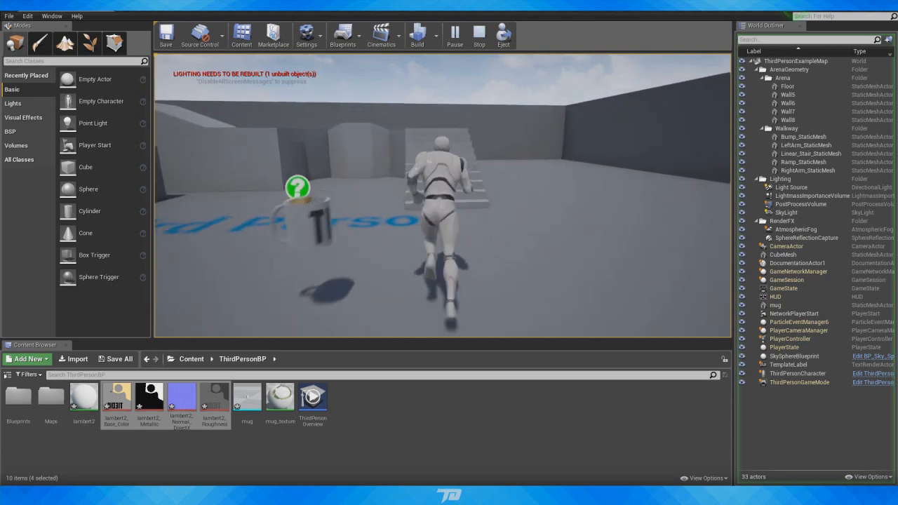
key(s)
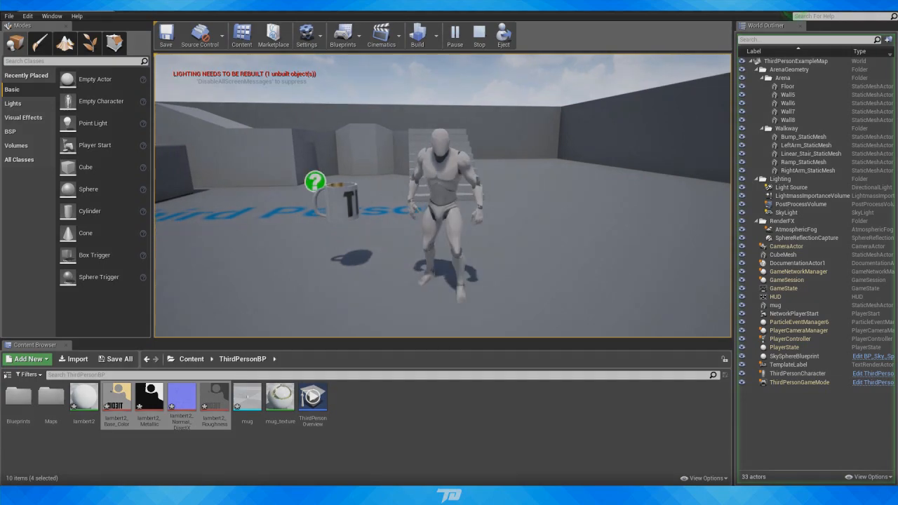
key(w)
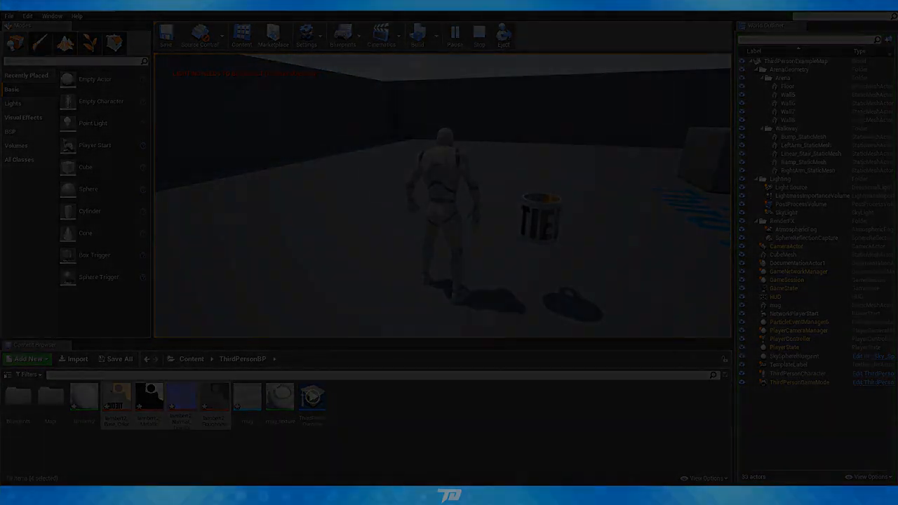